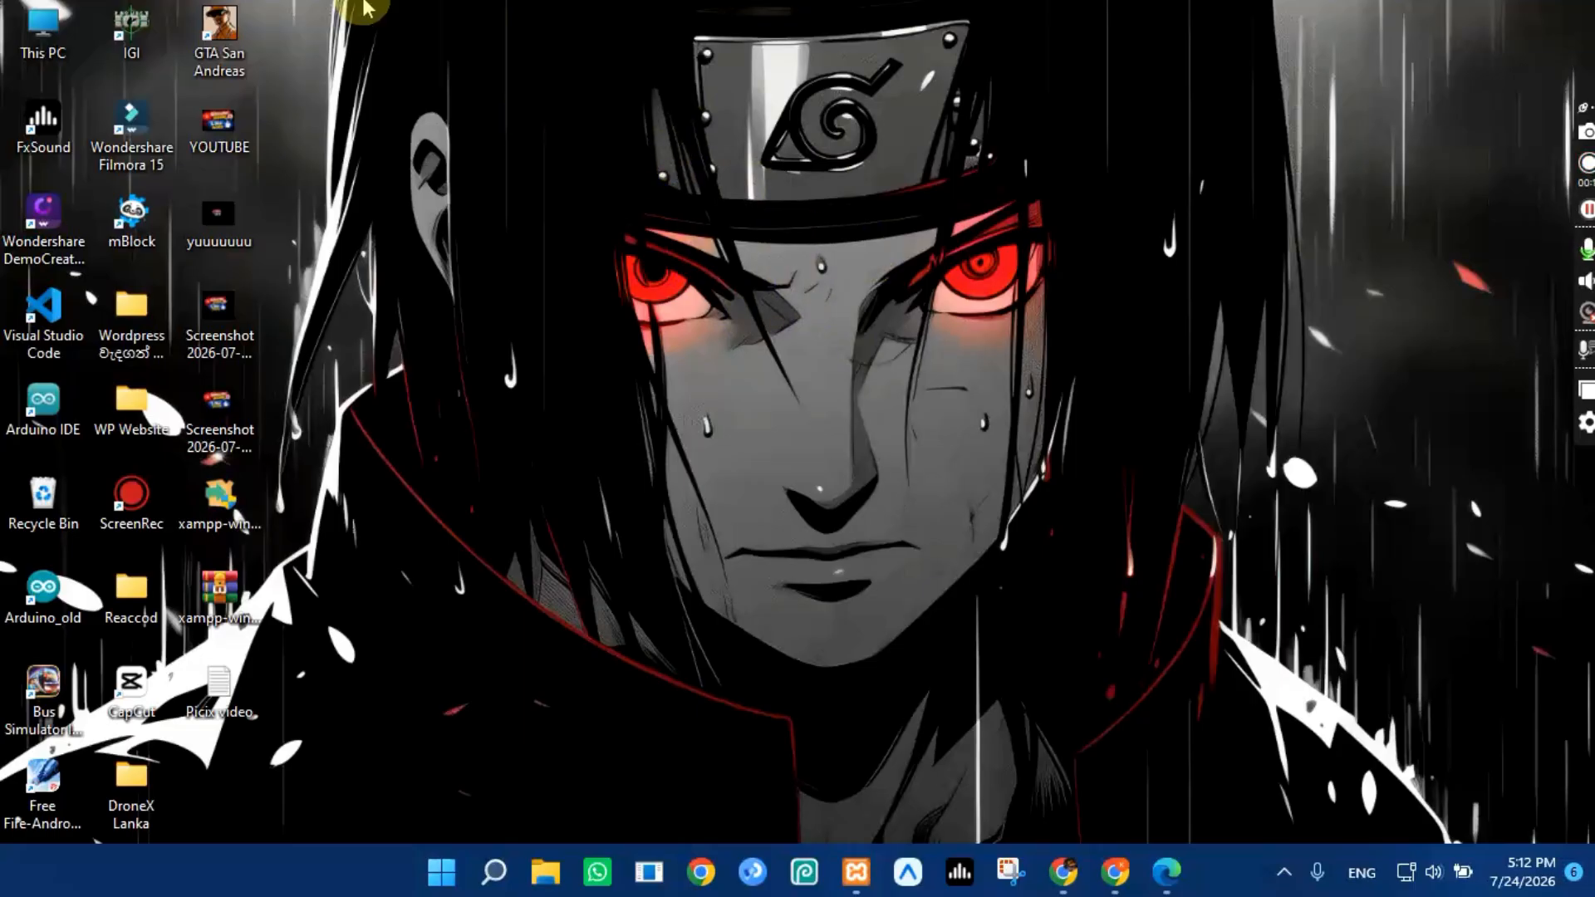
Step: Copy the site's wp-admin address from the dashboard in Chrome and load it in a new Edge tab
left_click_drag(262, 2, 1485, 797)
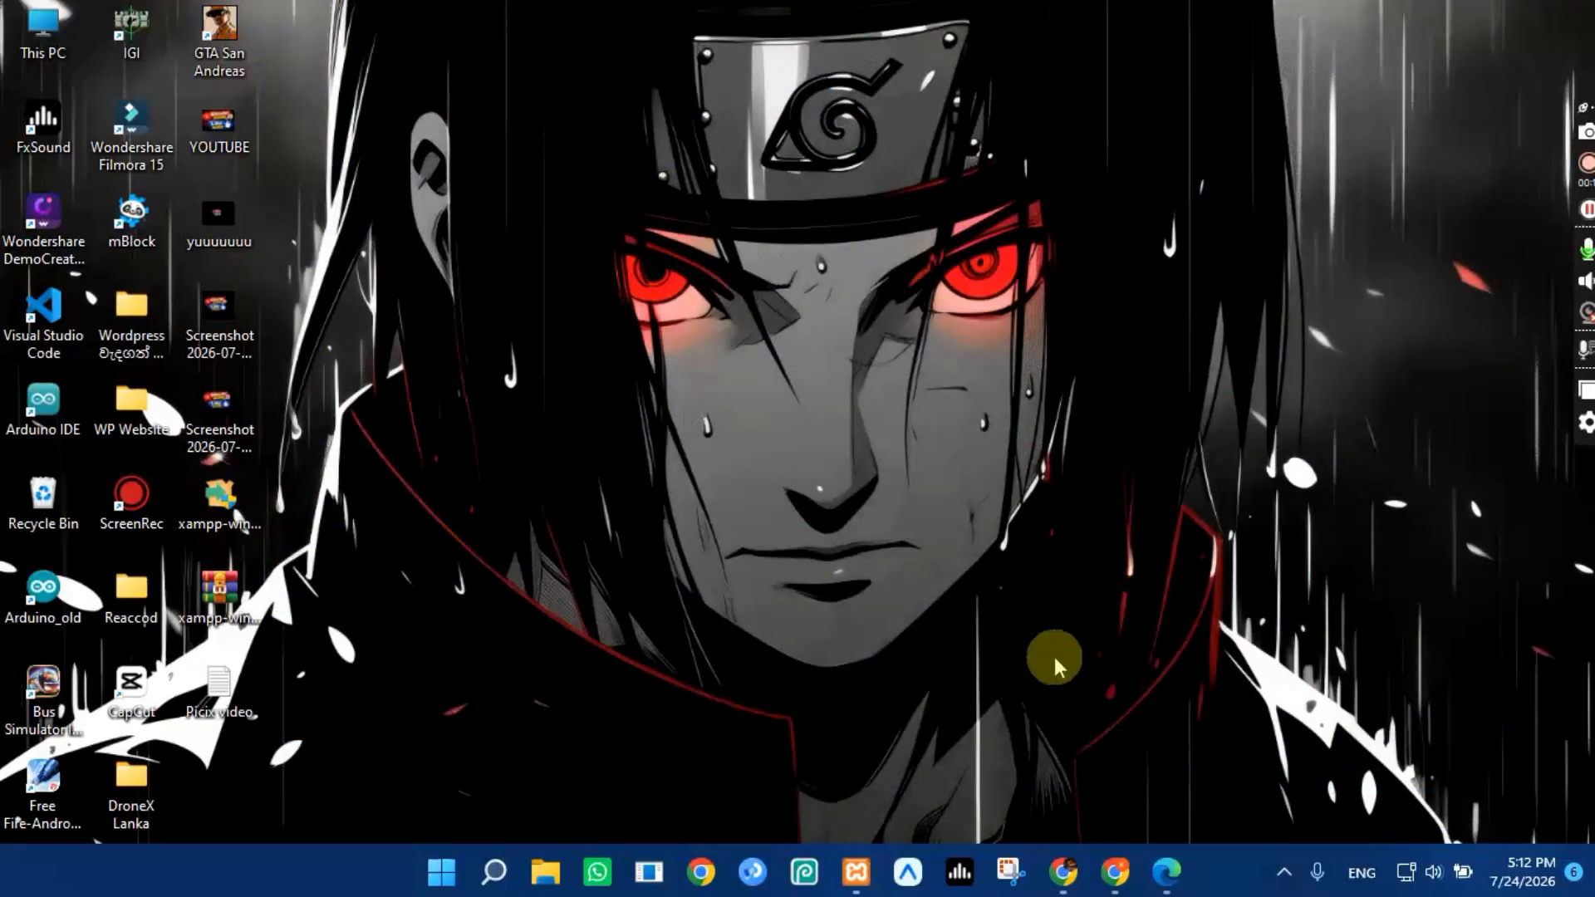
left_click(1114, 879)
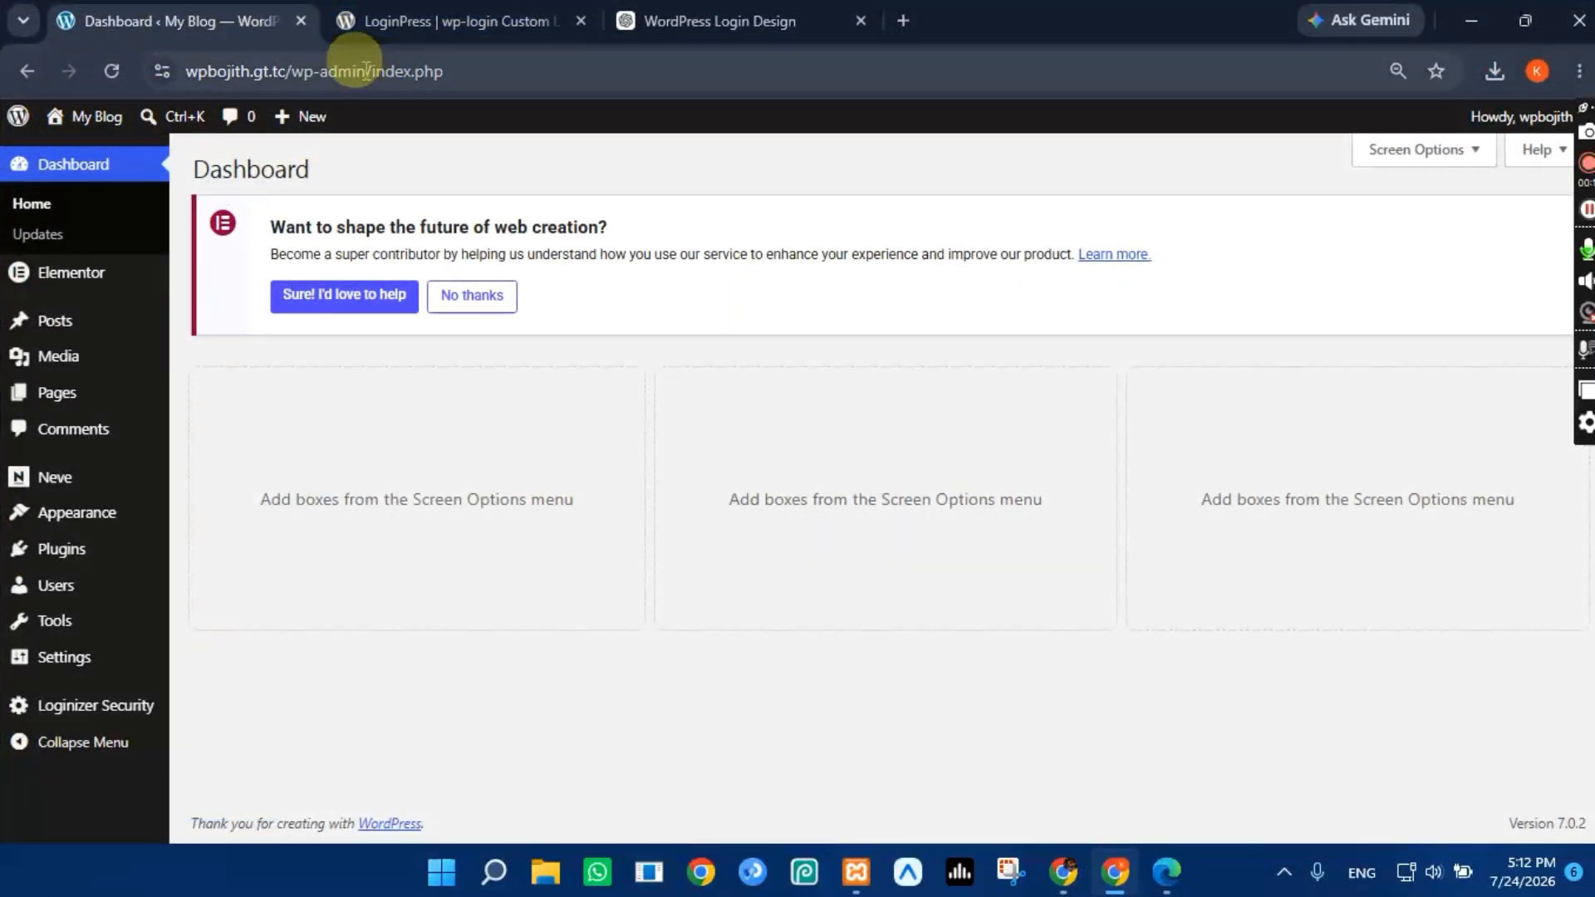
left_click_drag(368, 72, 153, 84)
key("ctrl+c")
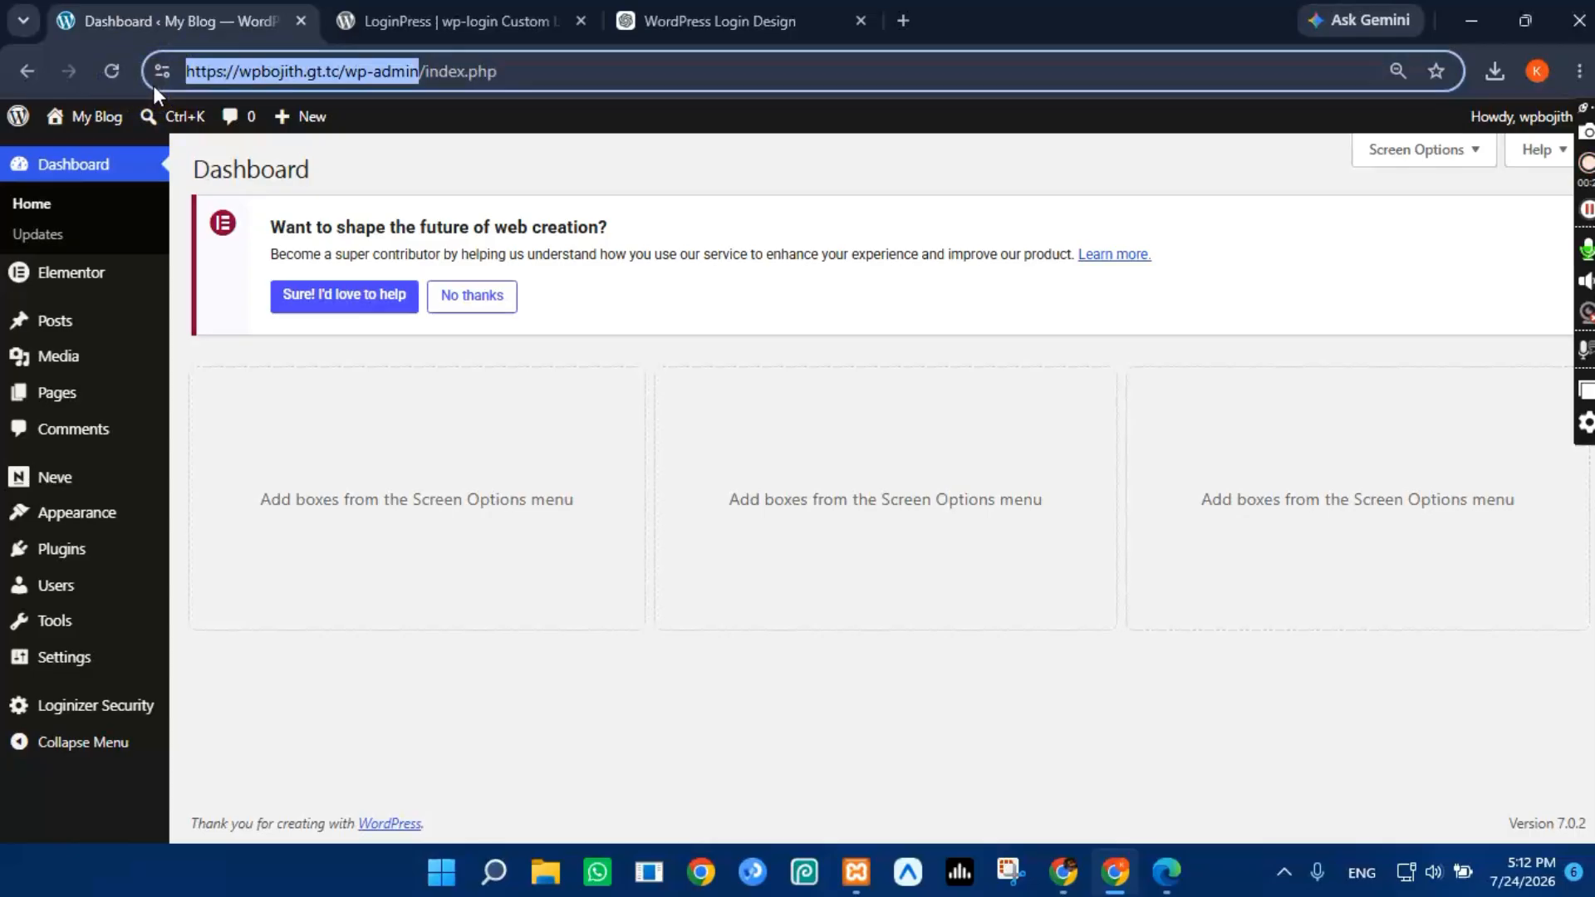
left_click(864, 157)
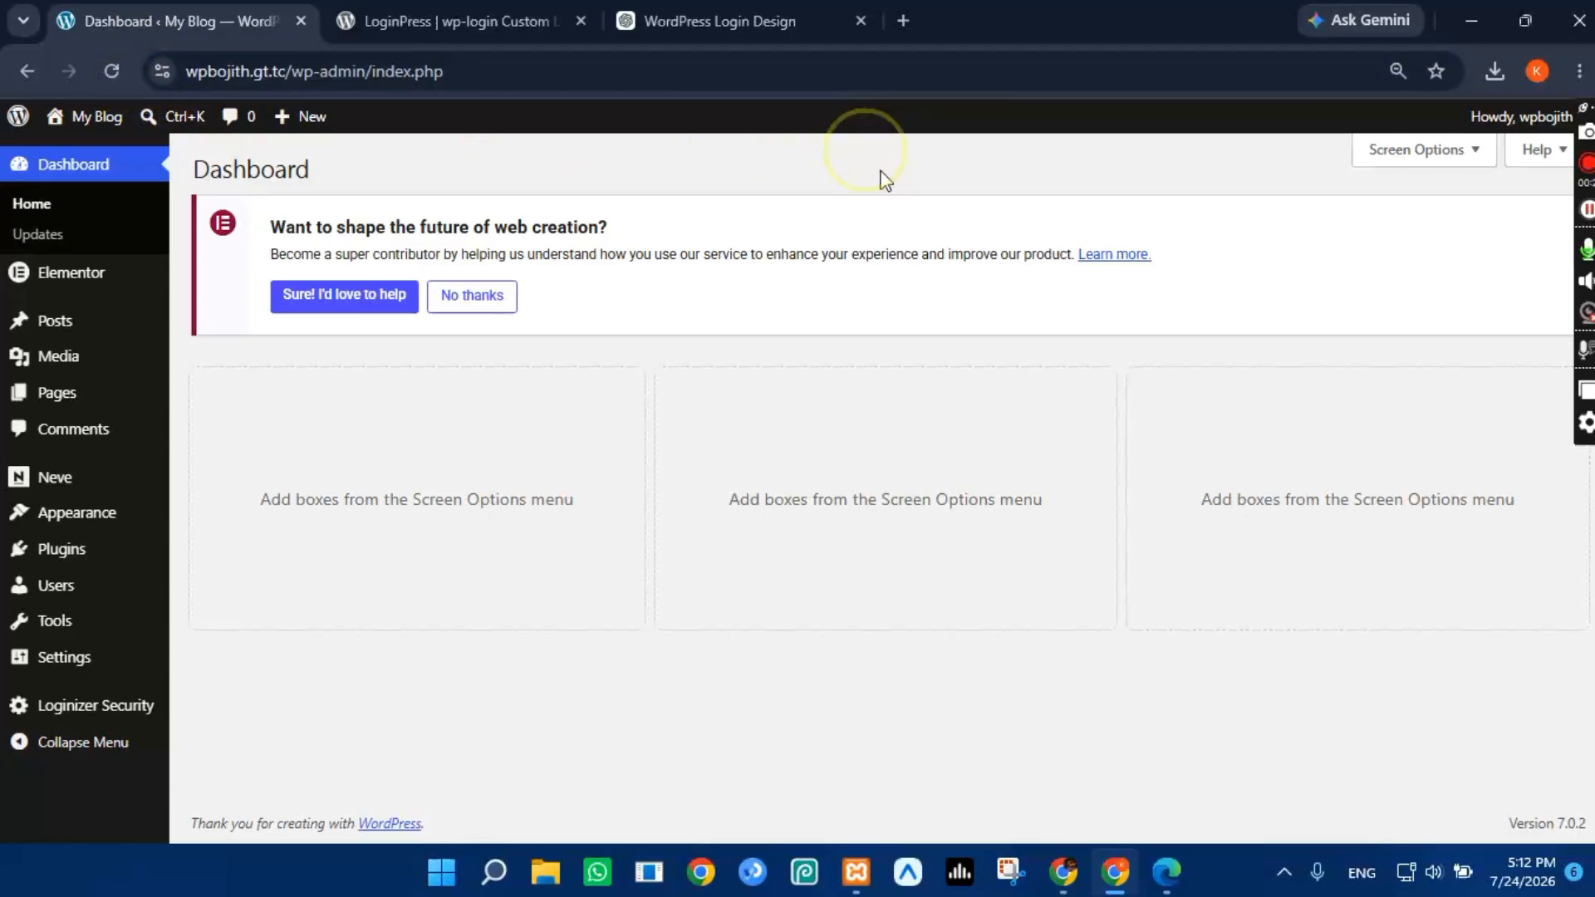
left_click(1168, 870)
key("ctrl+v")
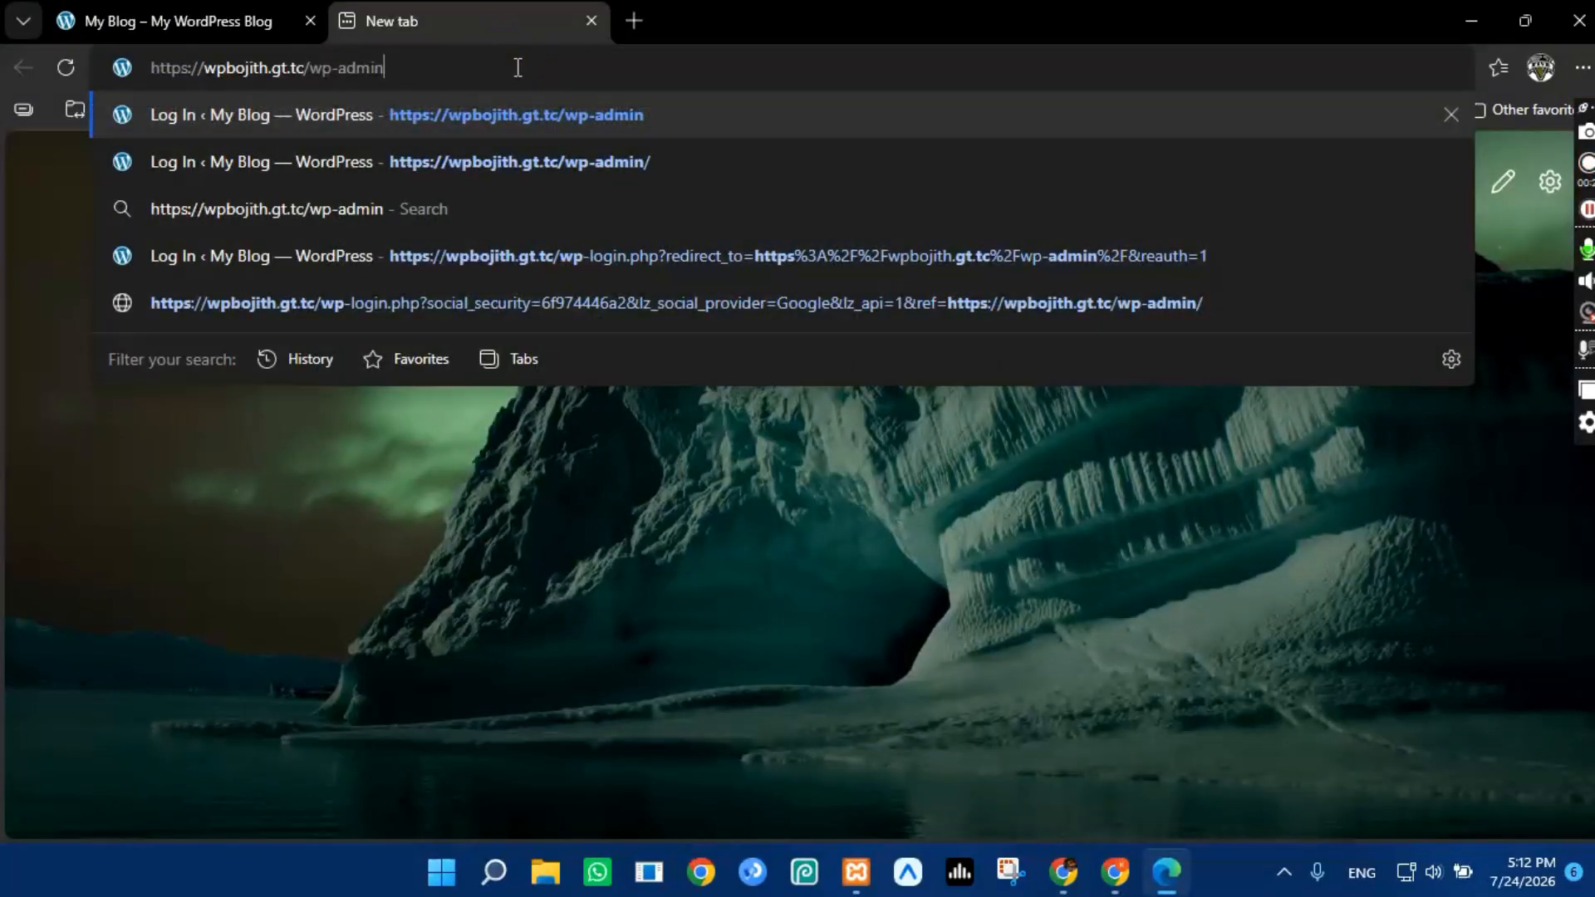
key("Return")
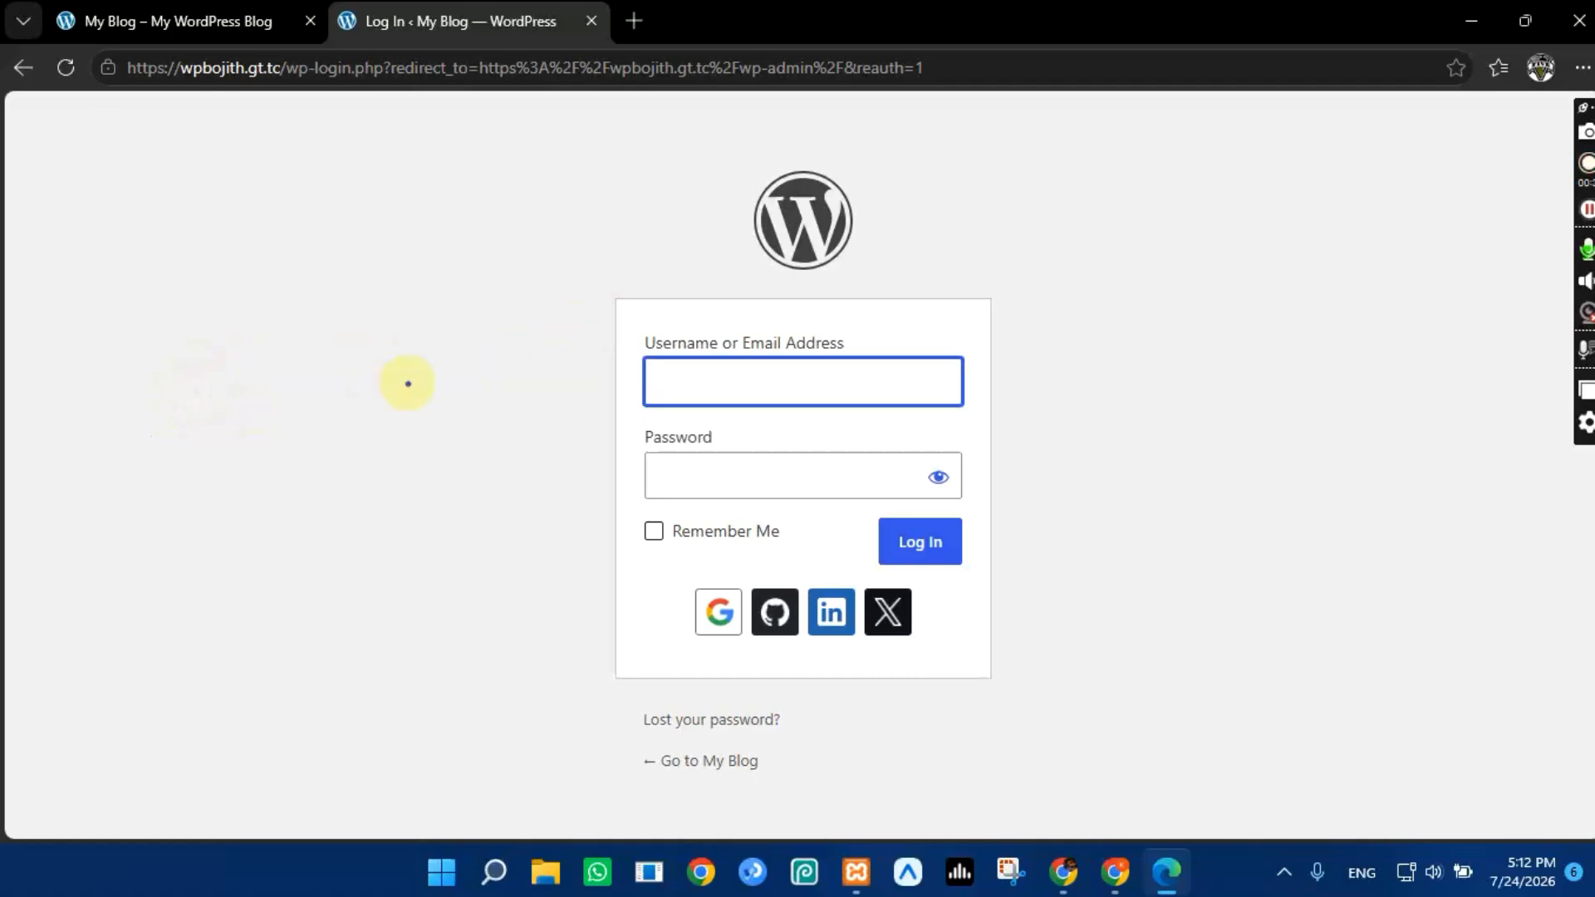
Step: Examine the default WordPress login page, close its tab, and switch back to the WordPress dashboard in Chrome
mouse_move(408, 342)
left_mouse_down()
mouse_move(508, 218)
mouse_move(939, 137)
mouse_move(1054, 648)
mouse_move(611, 820)
mouse_move(399, 363)
left_mouse_up()
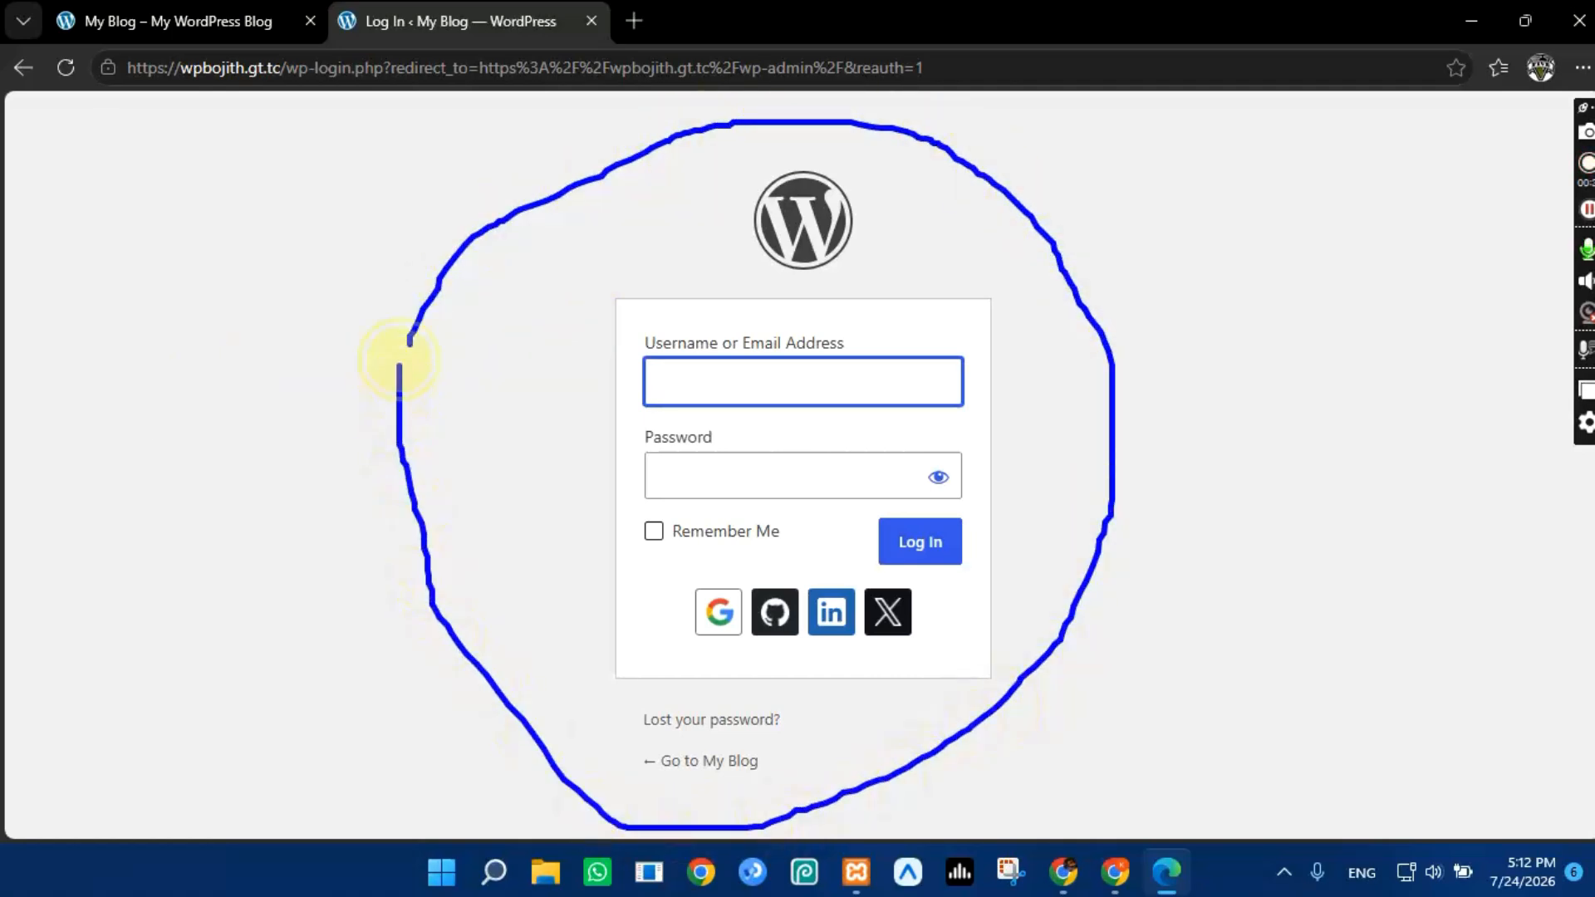
mouse_move(591, 334)
left_mouse_down()
mouse_move(1086, 285)
mouse_move(570, 697)
mouse_move(446, 611)
left_mouse_up()
left_click_drag(678, 156, 771, 311)
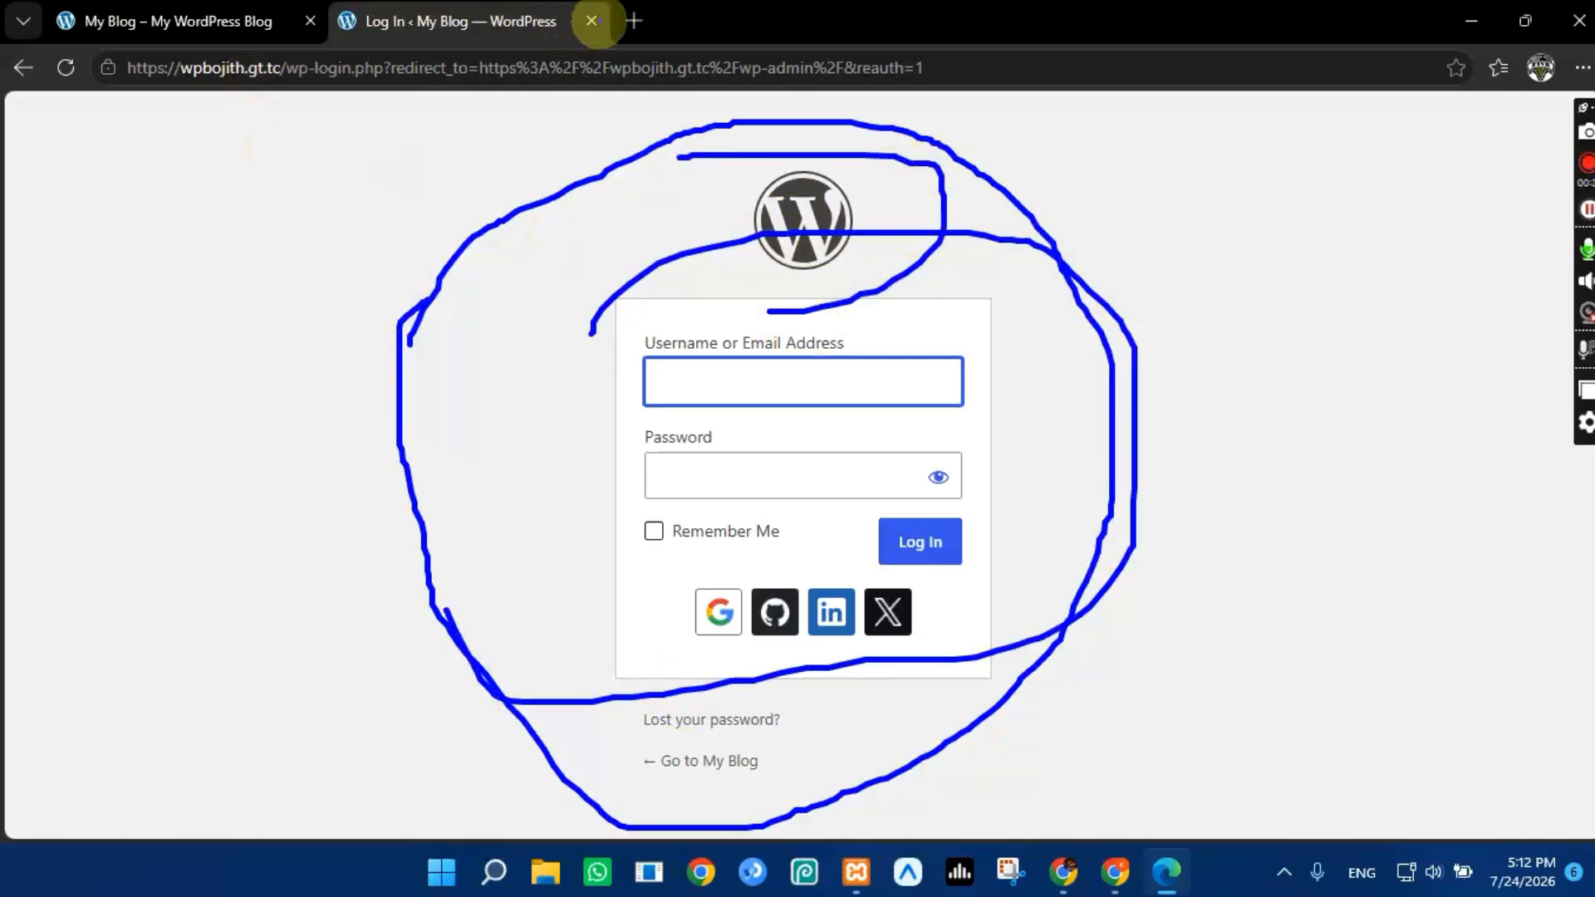
left_click(590, 23)
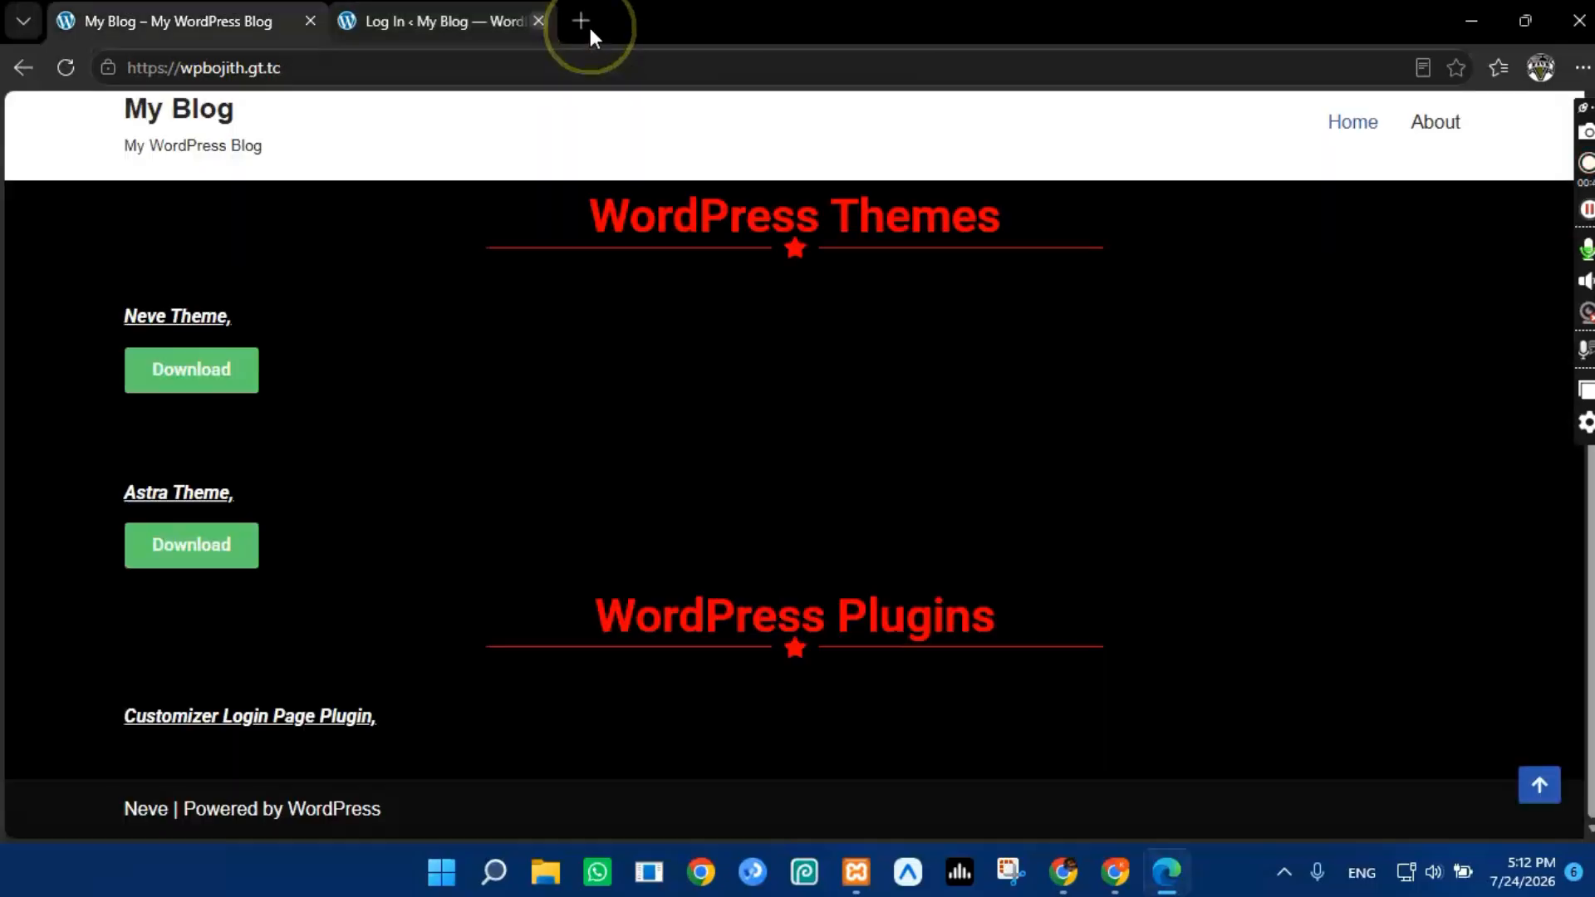
left_click(1471, 18)
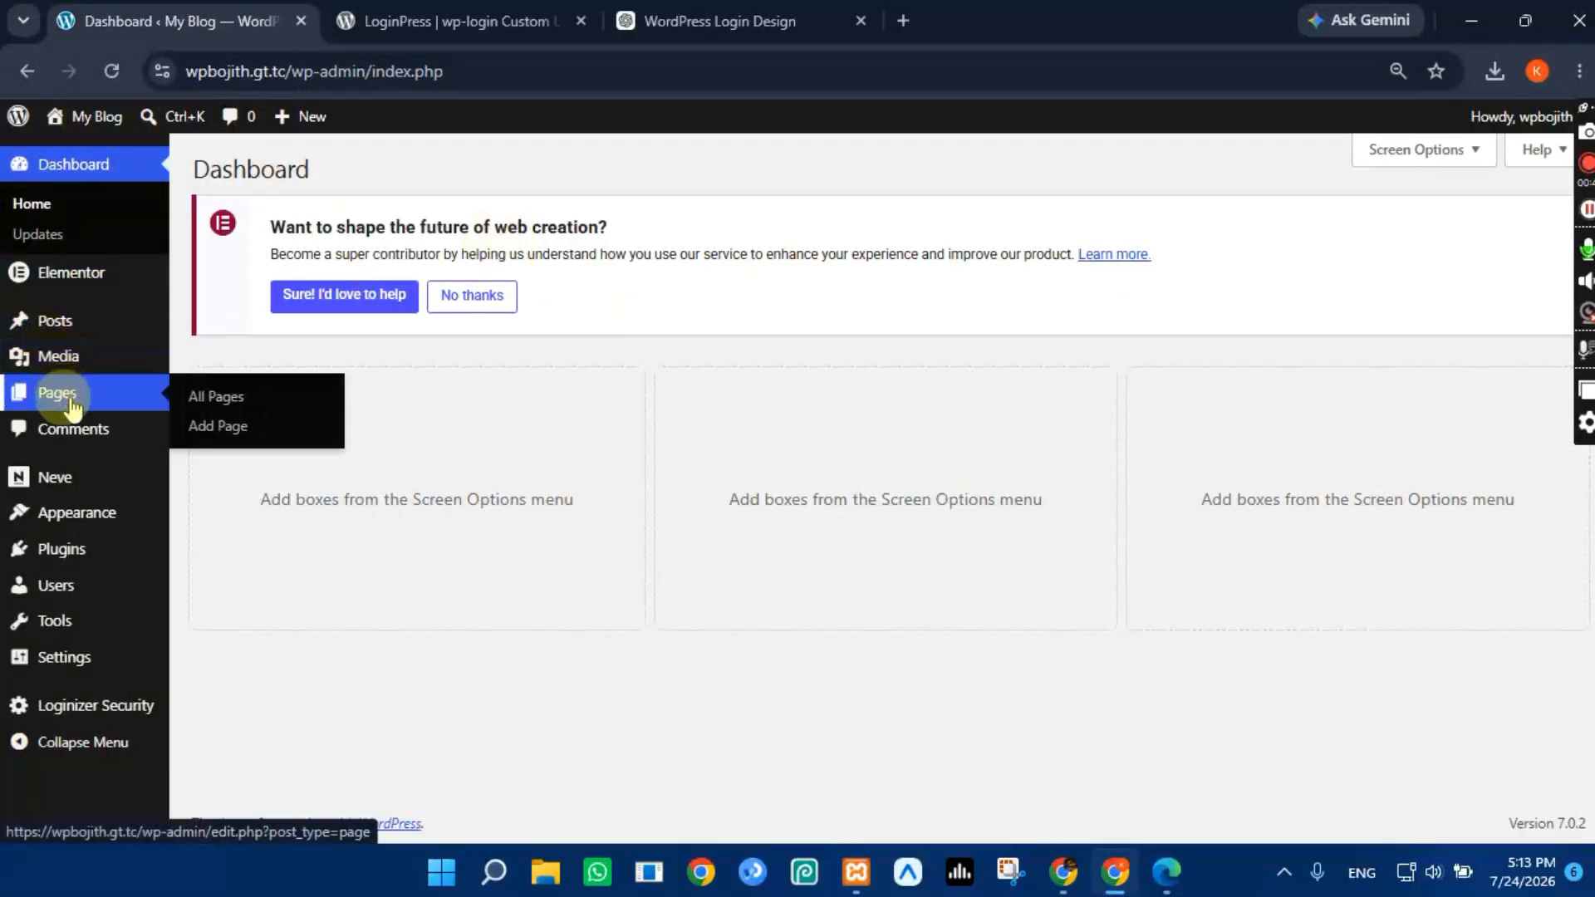
Step: Open the installed plugins list and go on to the page for adding a new plugin
mouse_move(76, 486)
mouse_move(87, 555)
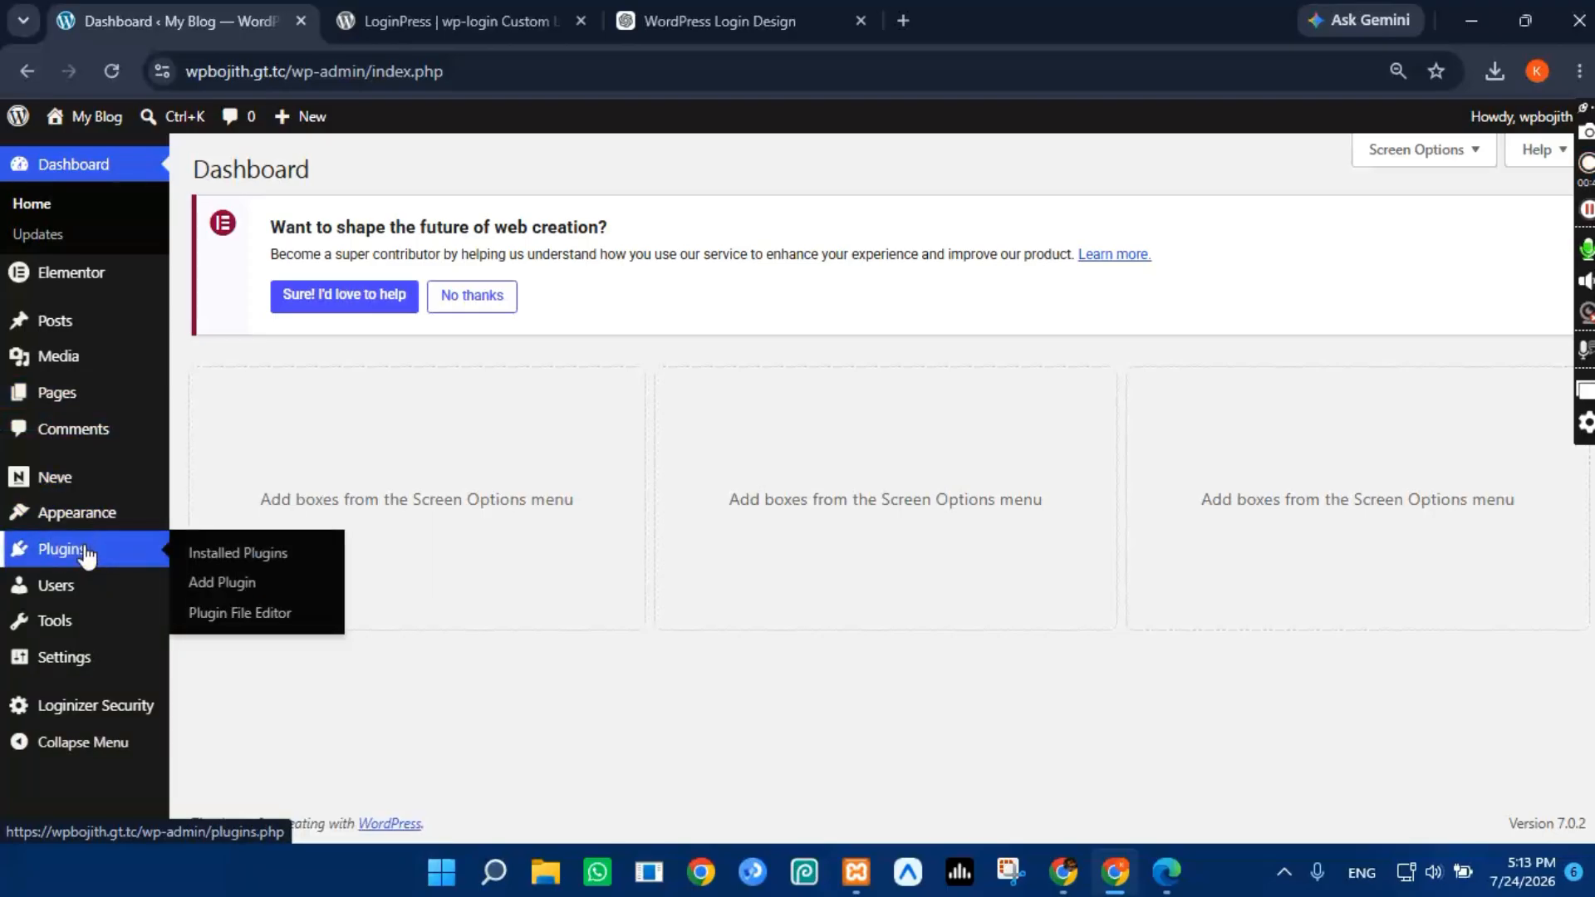
left_click(84, 552)
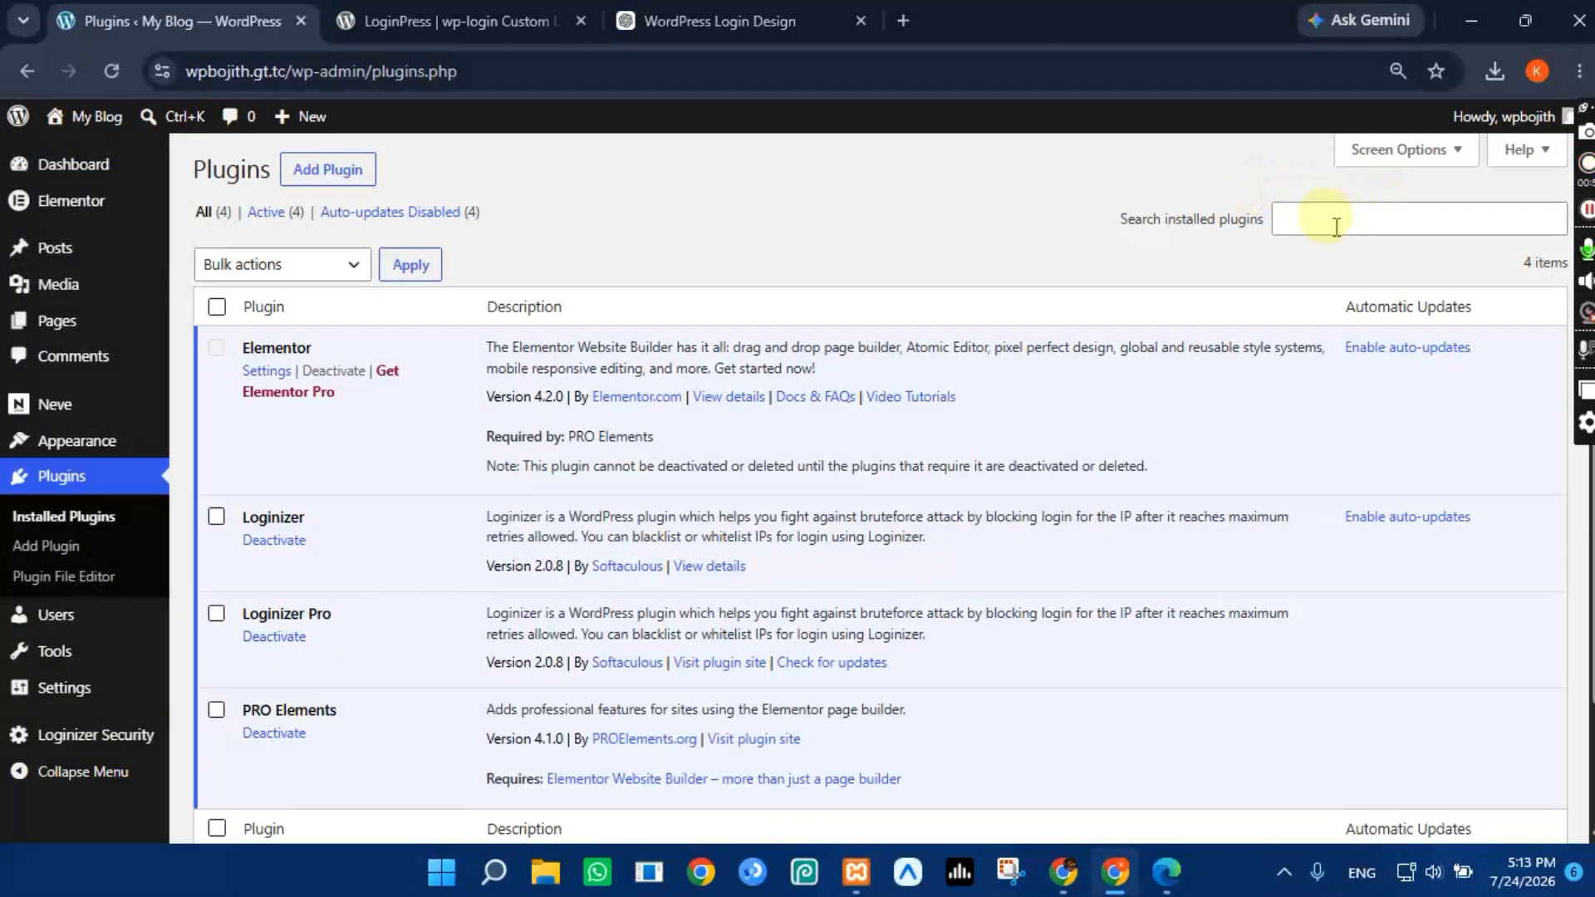
left_click(1384, 220)
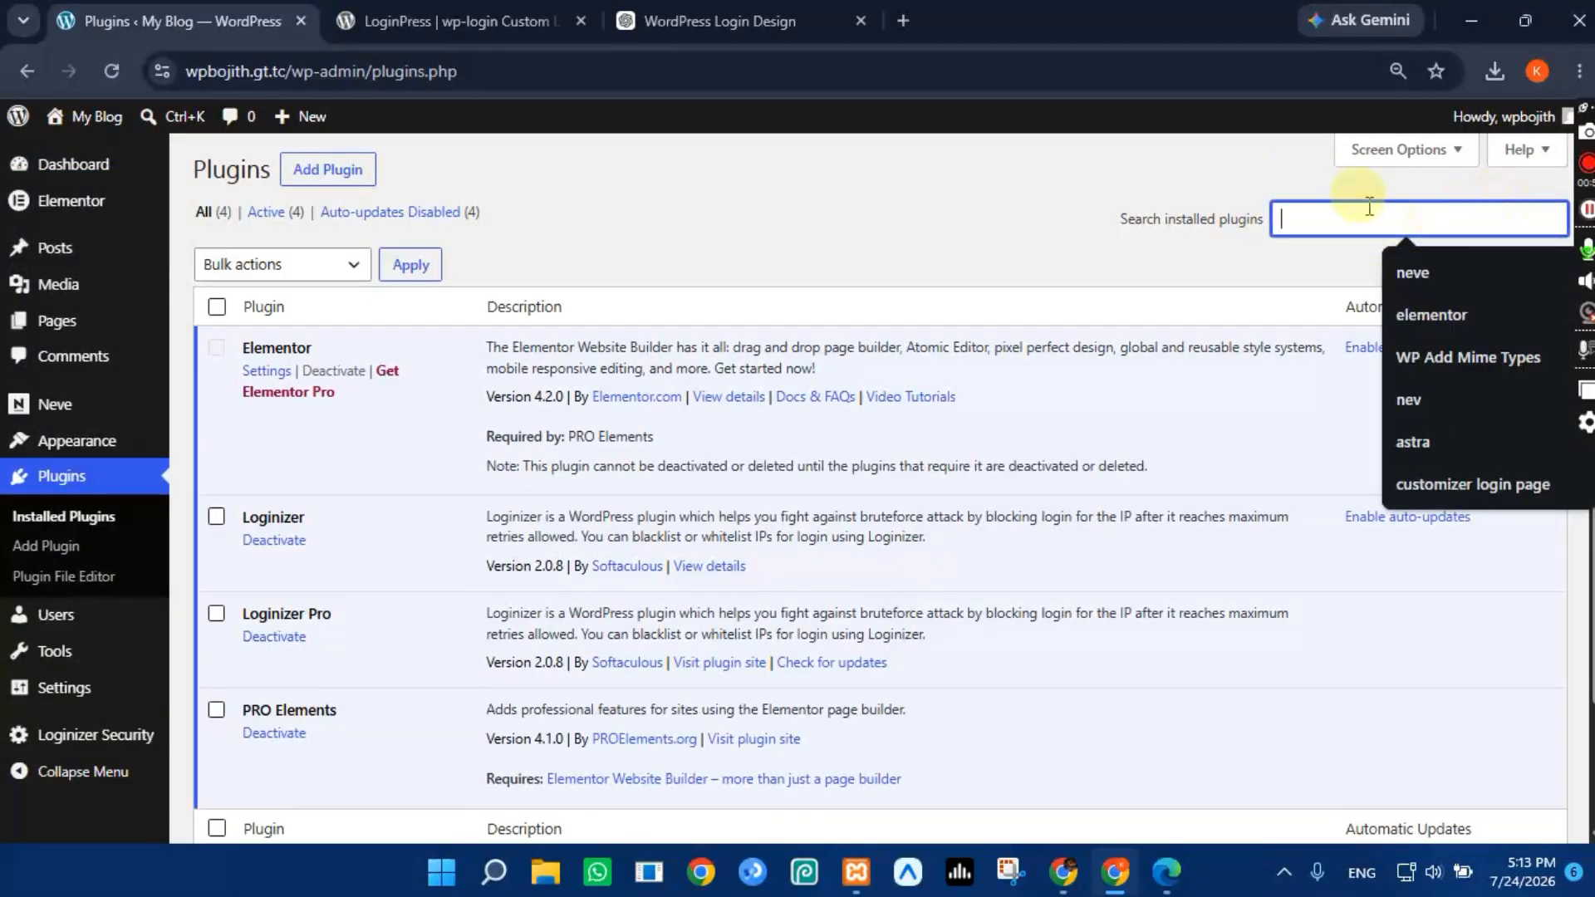
left_click(678, 230)
left_click(347, 191)
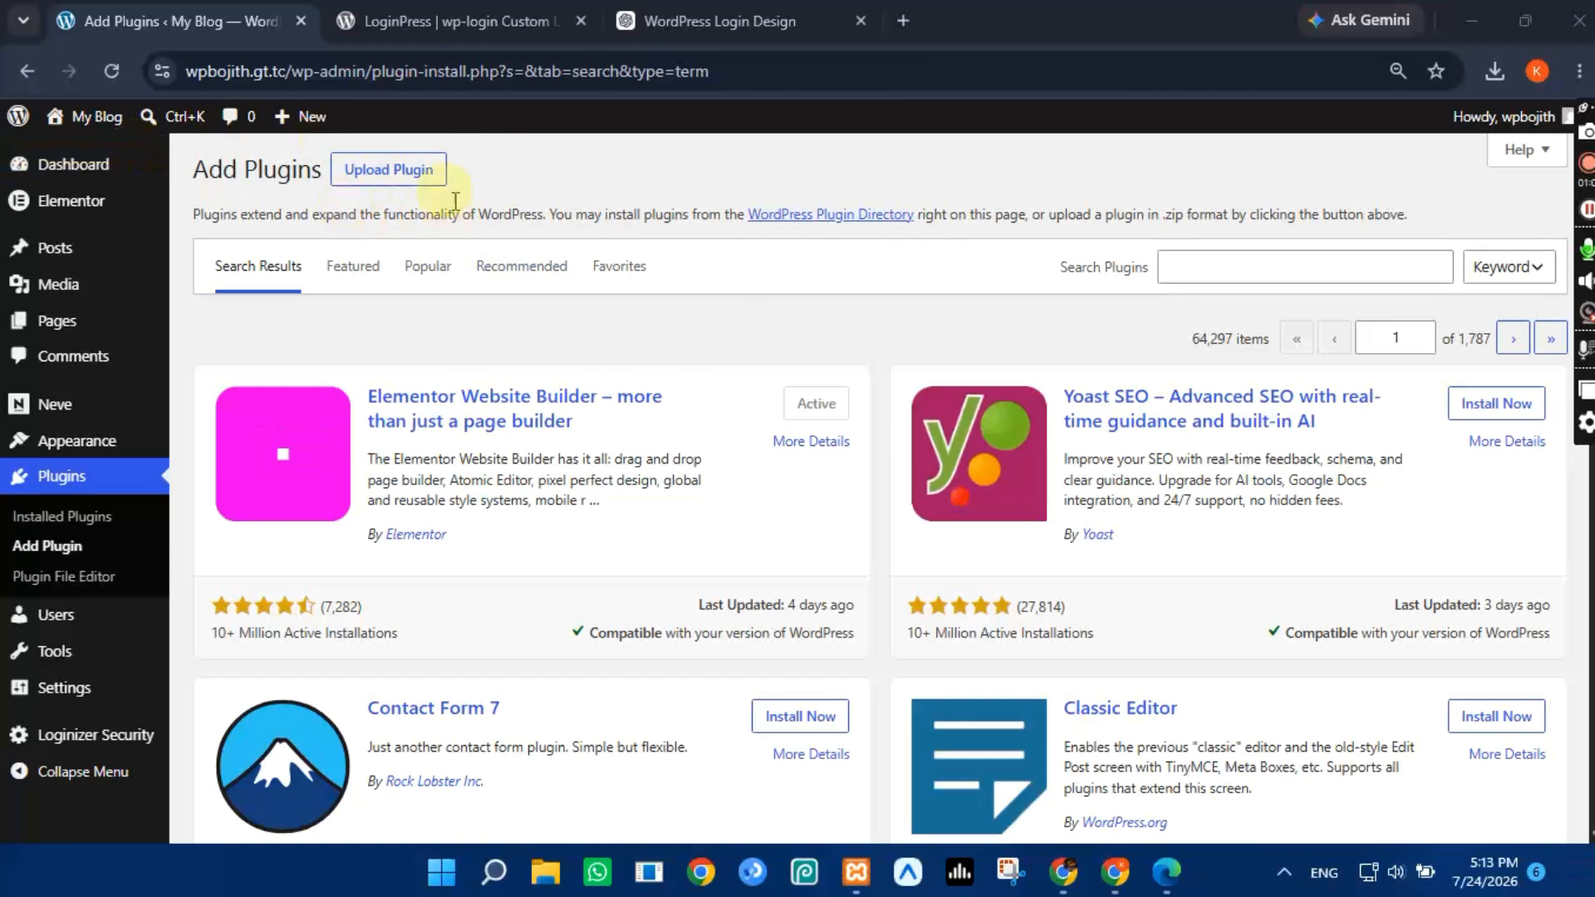
Step: Search the plugin directory for "LoginPress"
left_click(1287, 272)
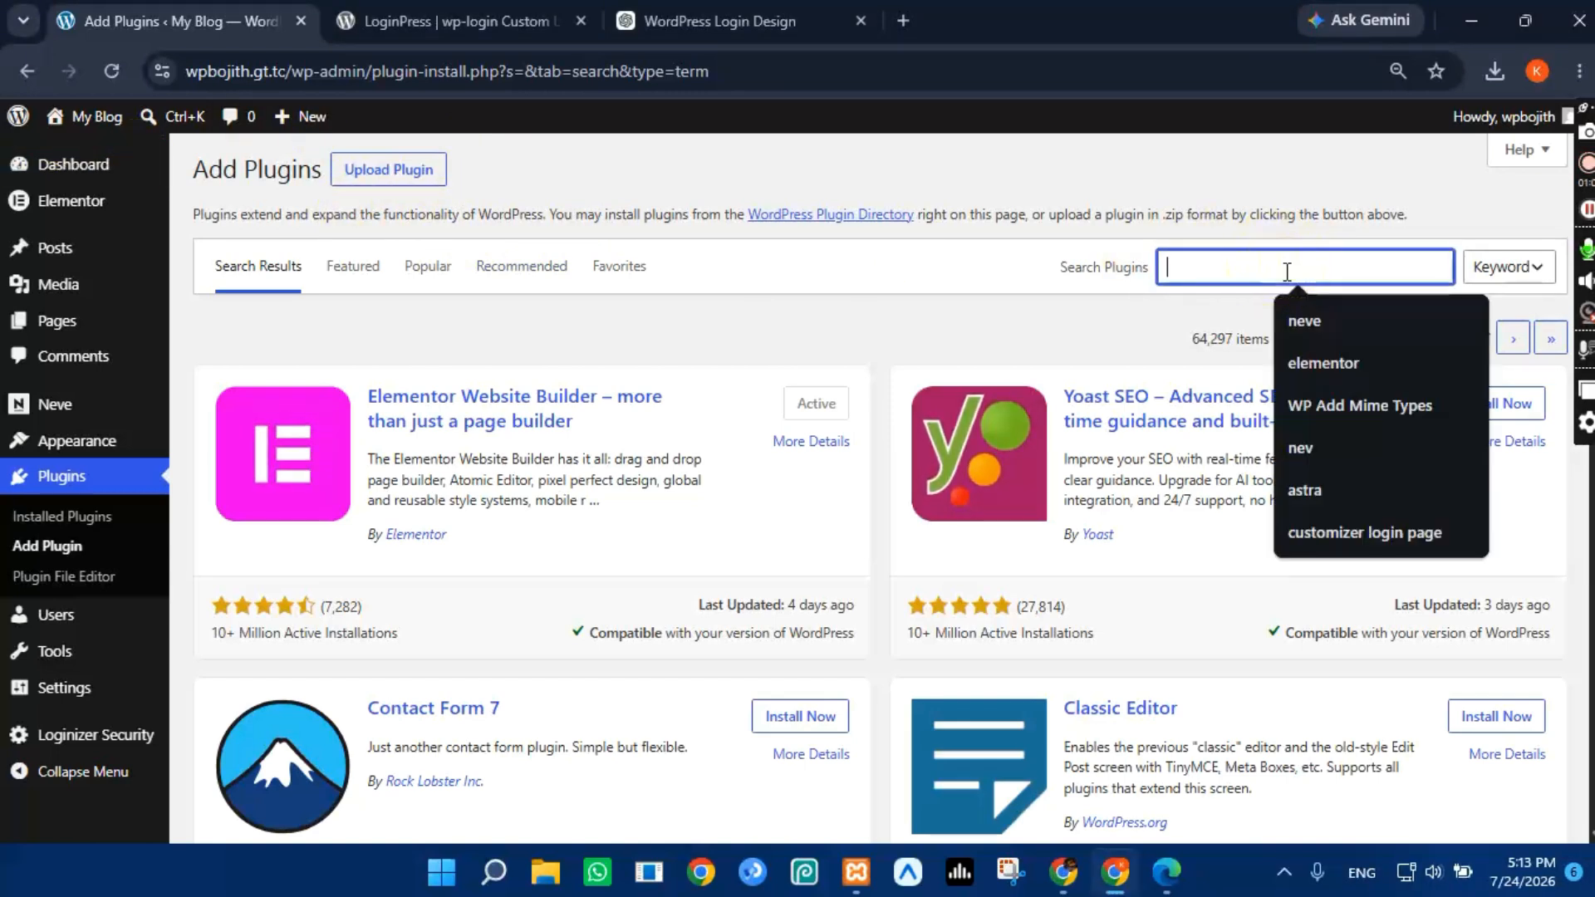
type("LoginPress")
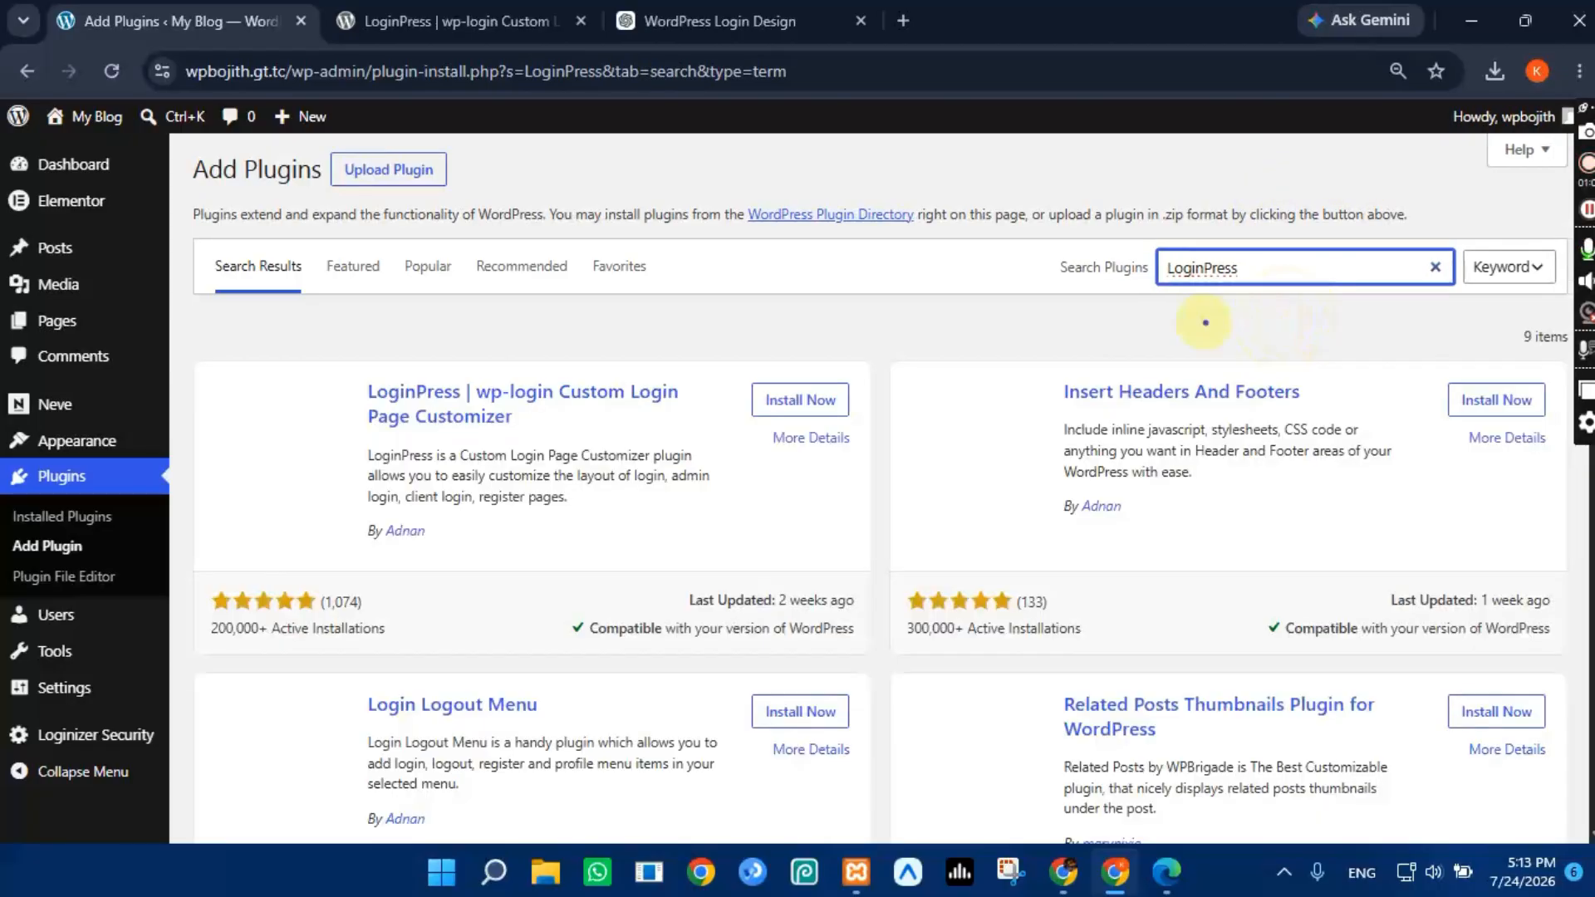
mouse_move(1173, 253)
left_mouse_down()
mouse_move(1288, 274)
mouse_move(1188, 309)
left_mouse_up()
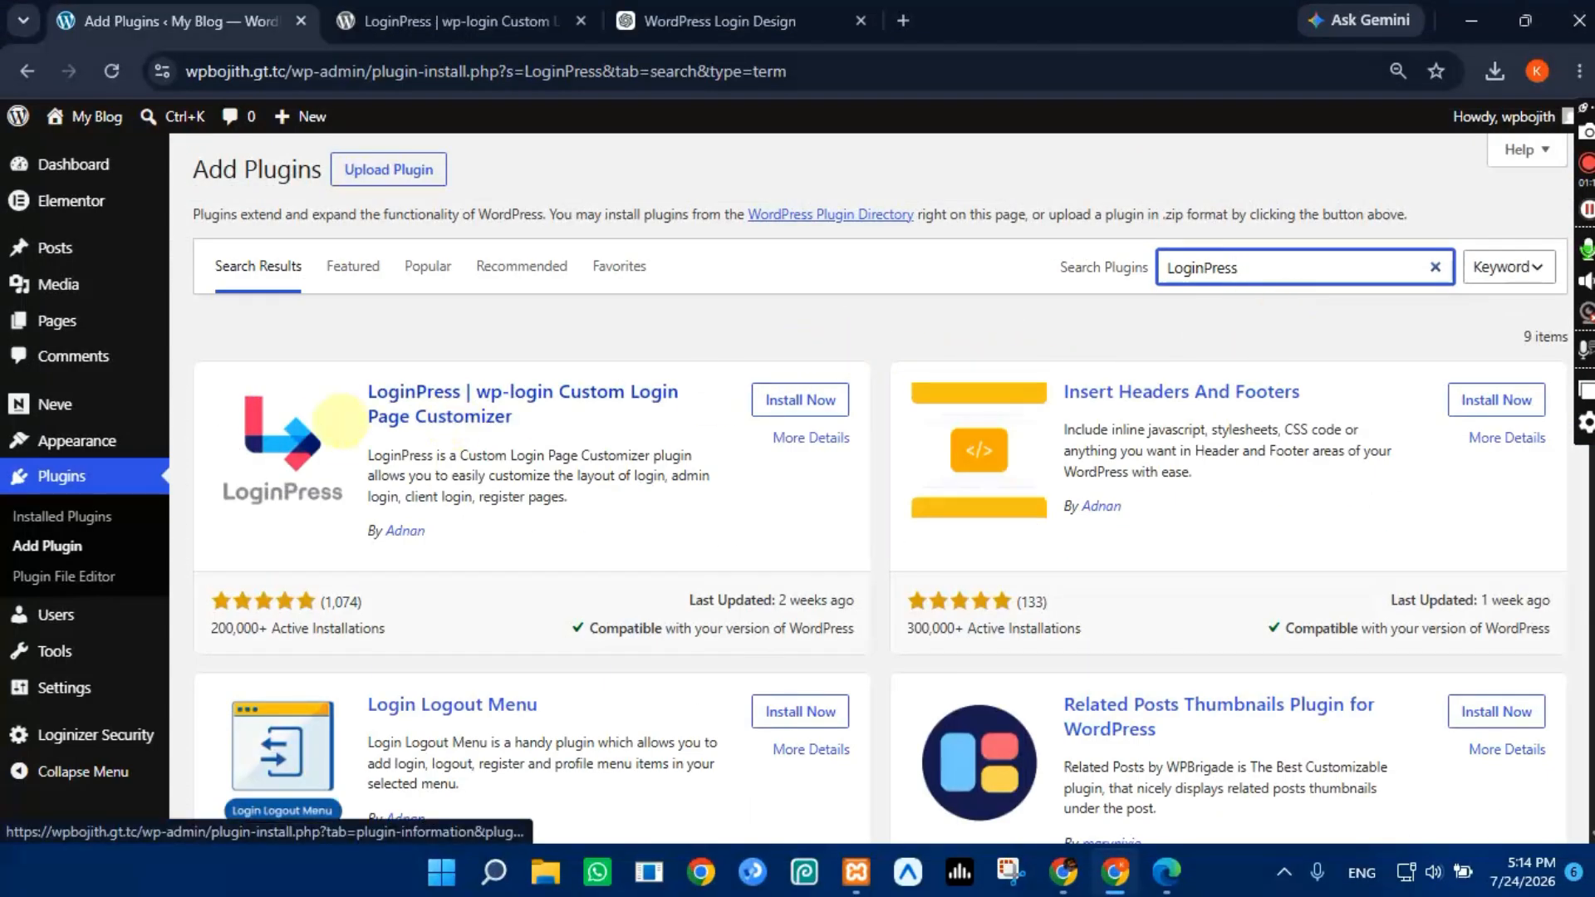
Step: Install and activate the "LoginPress | wp-login Custom Login Page Customizer" plugin
mouse_move(349, 557)
left_mouse_down()
mouse_move(274, 555)
mouse_move(203, 449)
mouse_move(329, 348)
mouse_move(619, 325)
left_mouse_up()
mouse_move(821, 336)
left_mouse_down()
mouse_move(848, 490)
mouse_move(615, 591)
mouse_move(390, 578)
mouse_move(345, 557)
left_mouse_up()
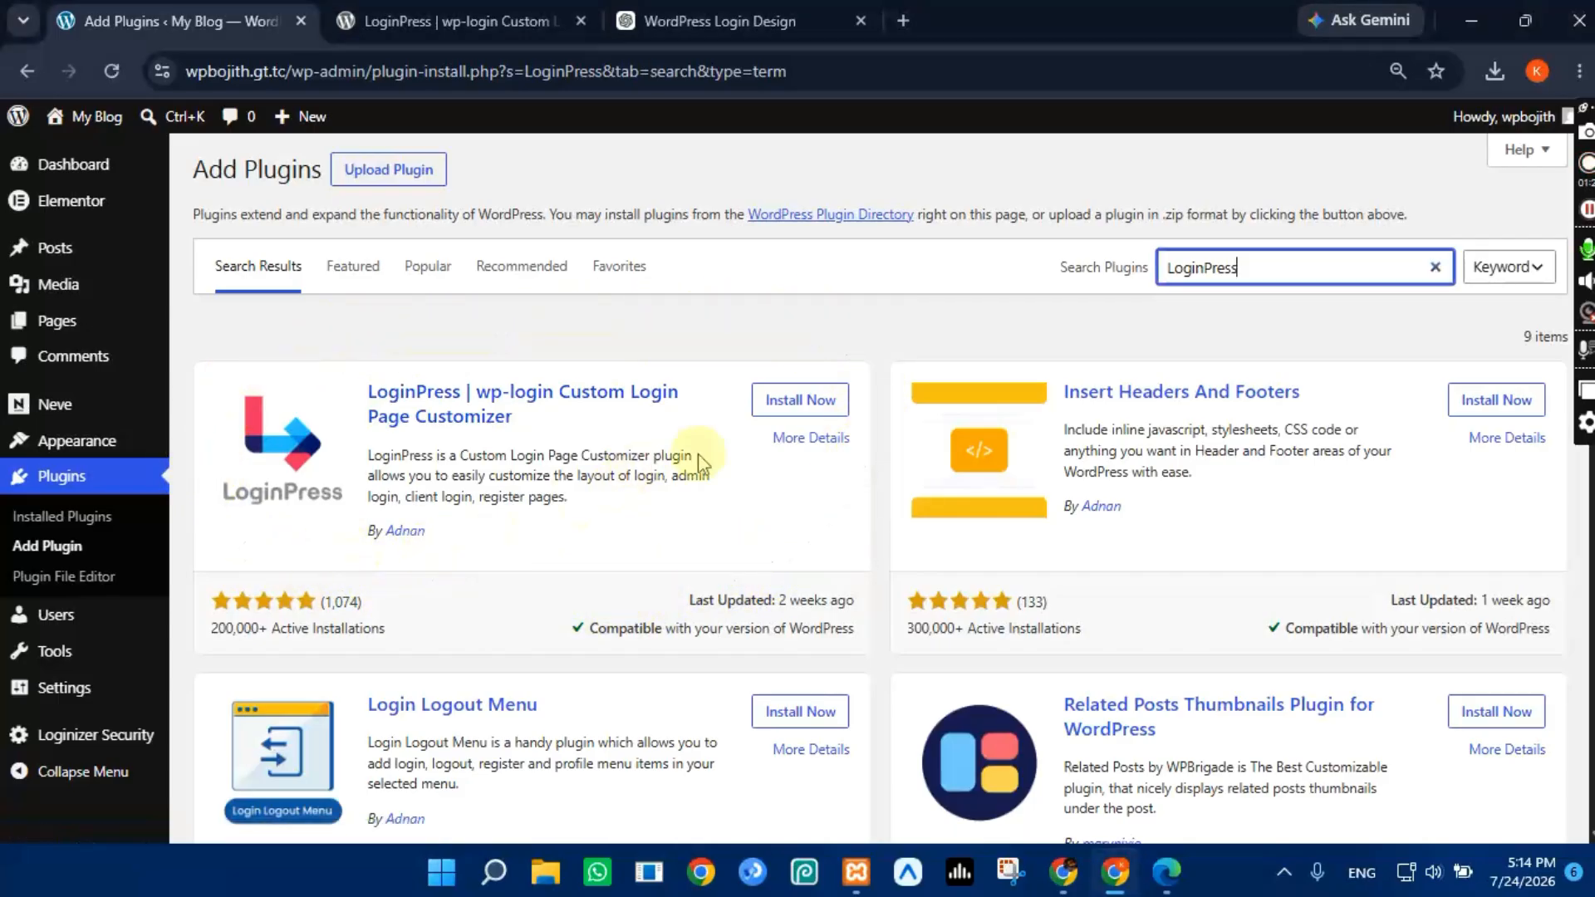
left_click(800, 401)
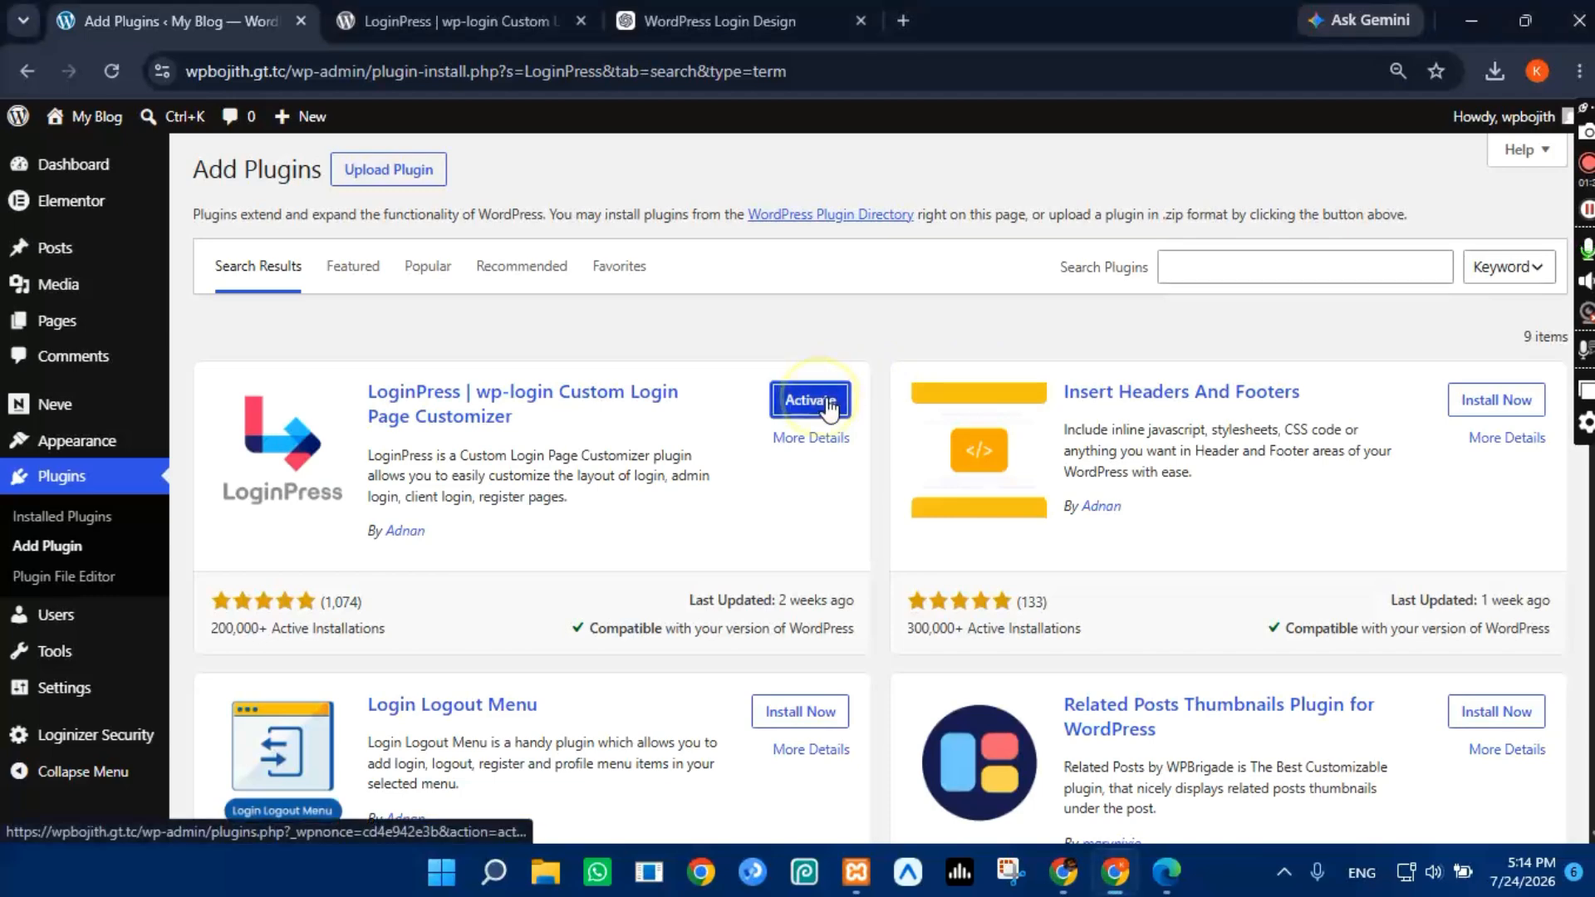
left_click(828, 403)
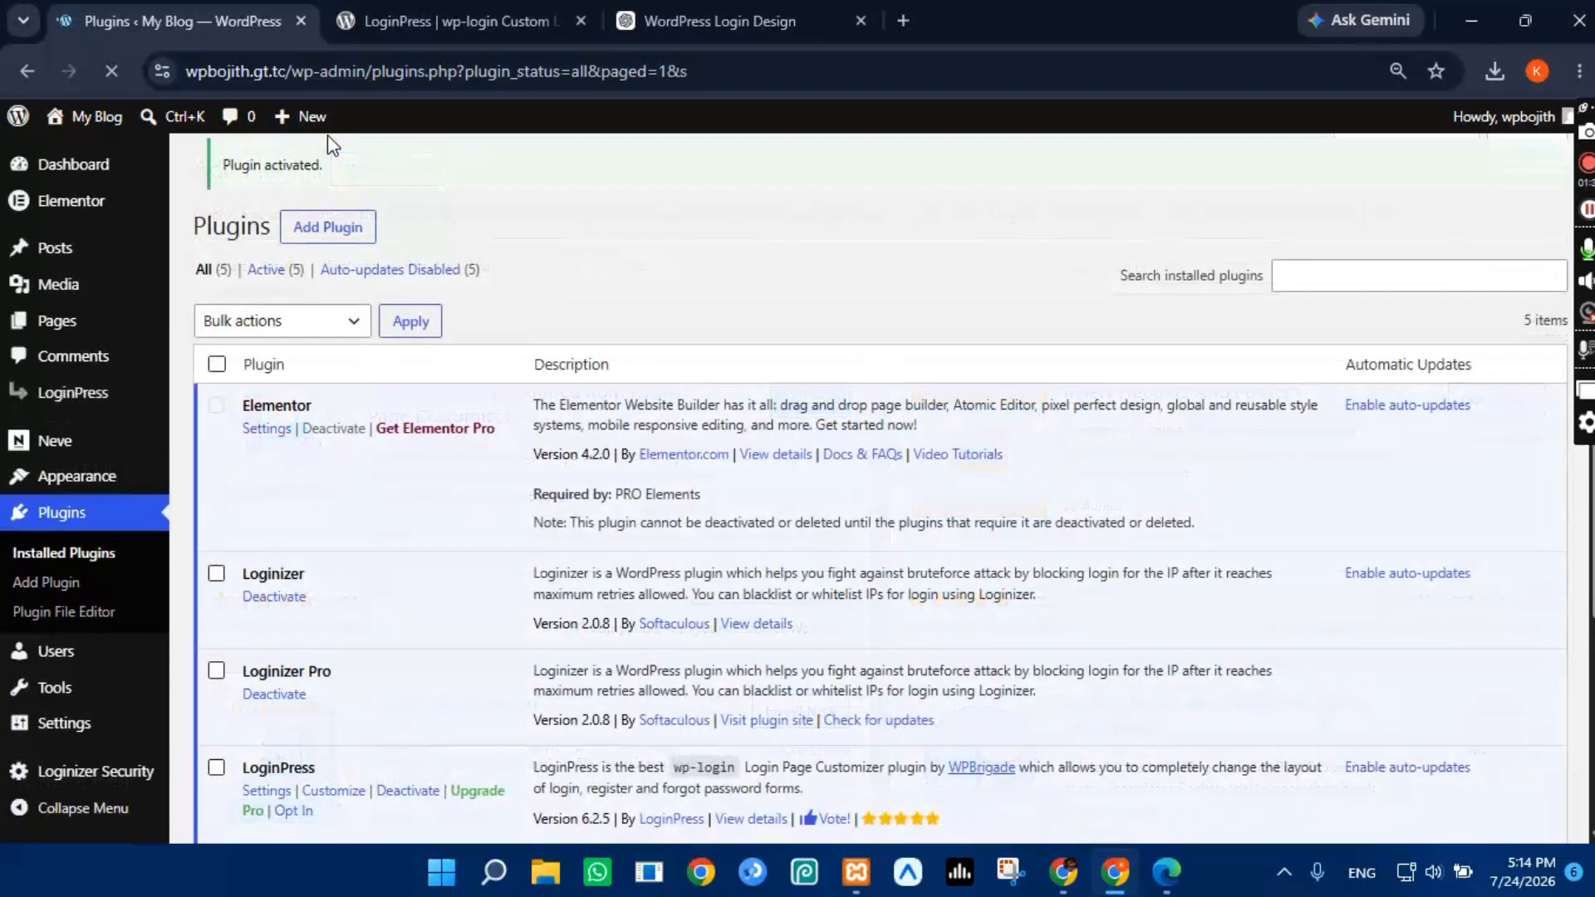
Step: Find LoginPress among the installed plugins and open its Customize screen
scroll(410, 402, "down", 5)
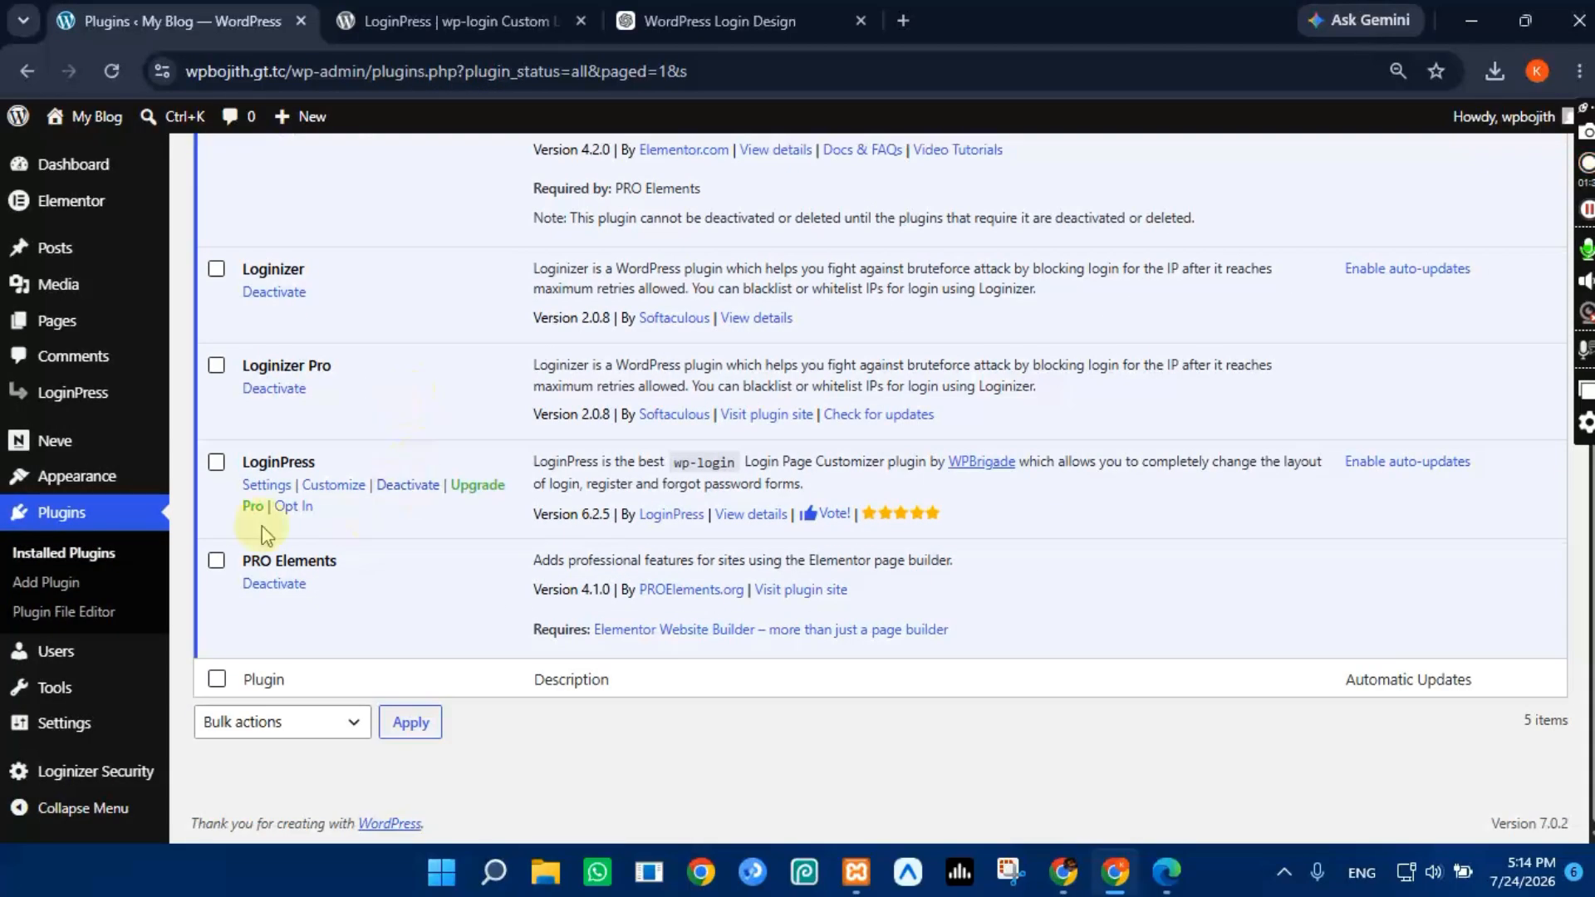
scroll(356, 487, "up", 5)
scroll(319, 462, "up", 1)
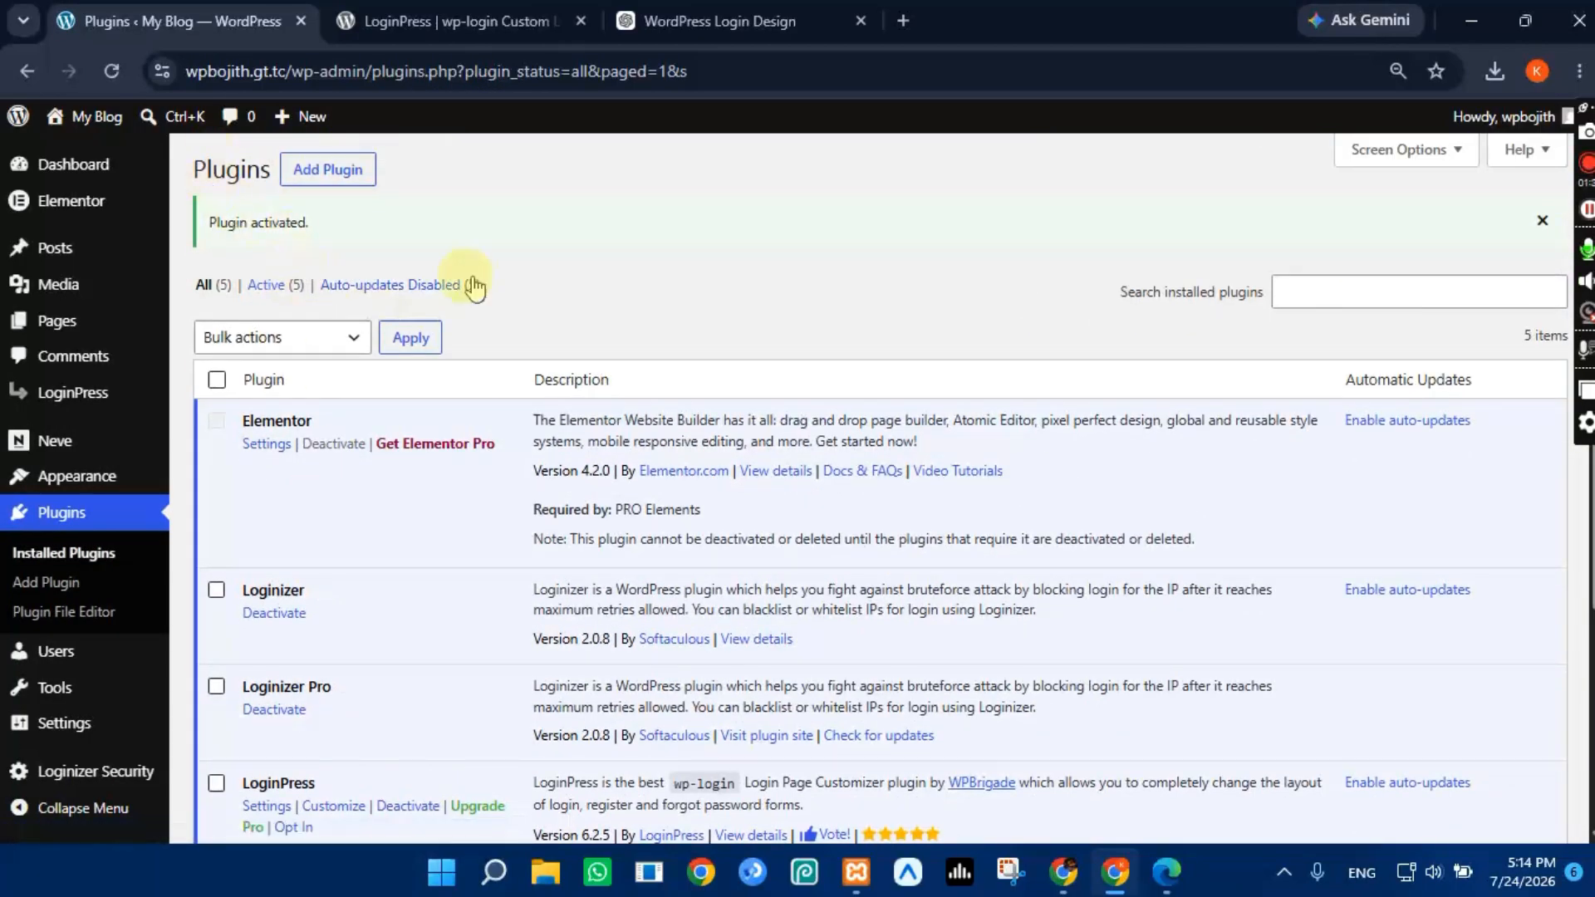
scroll(296, 323, "down", 4)
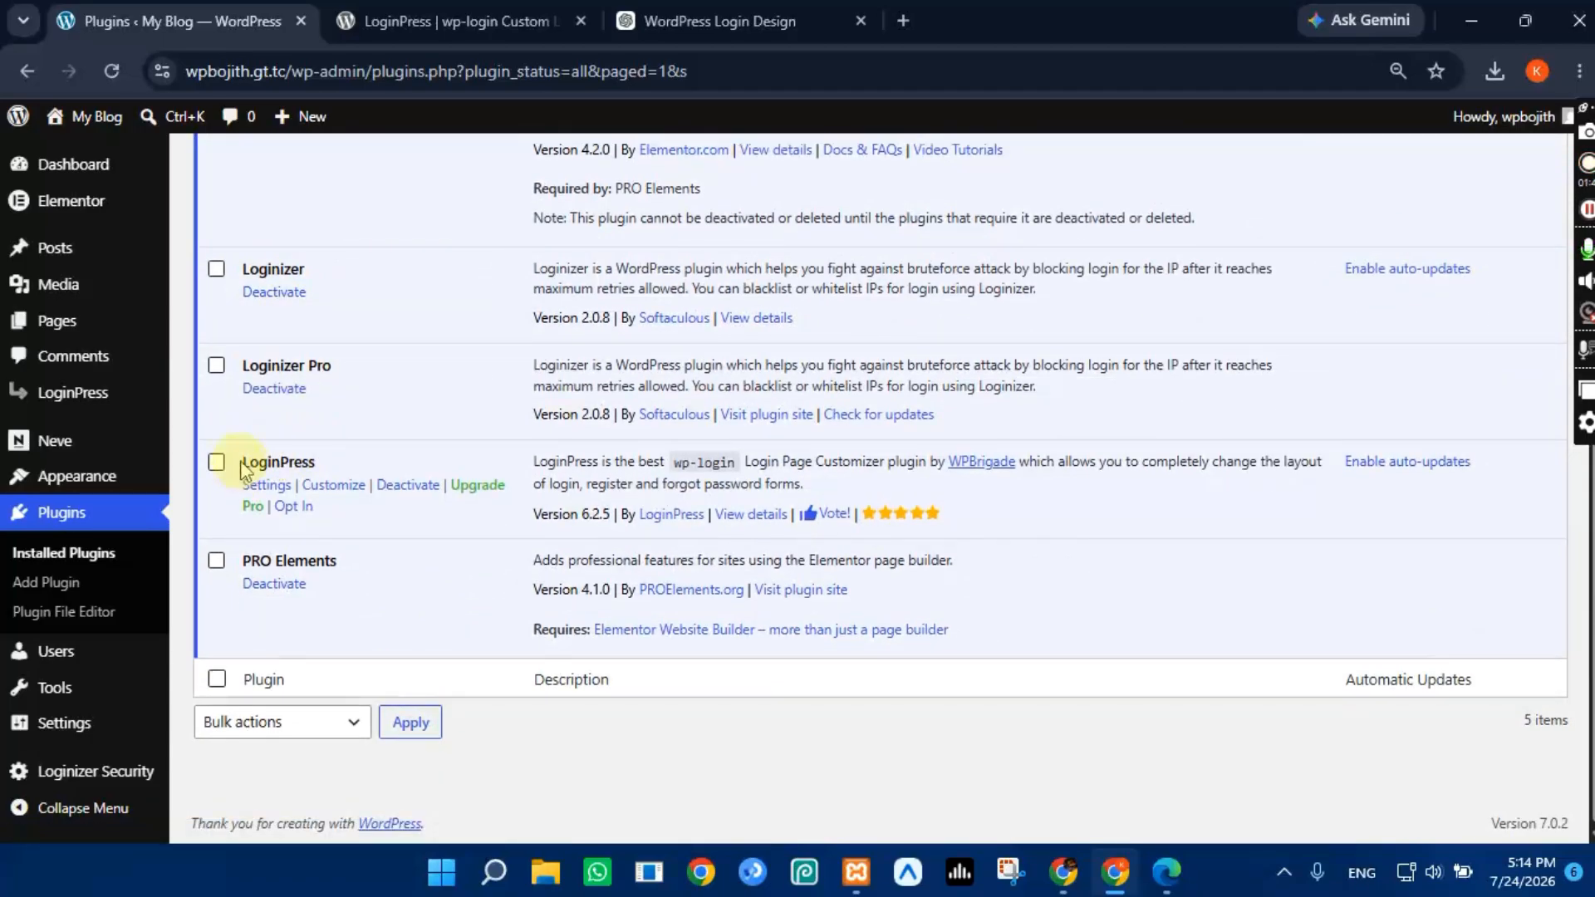
left_click_drag(244, 471, 343, 460)
left_click(344, 460)
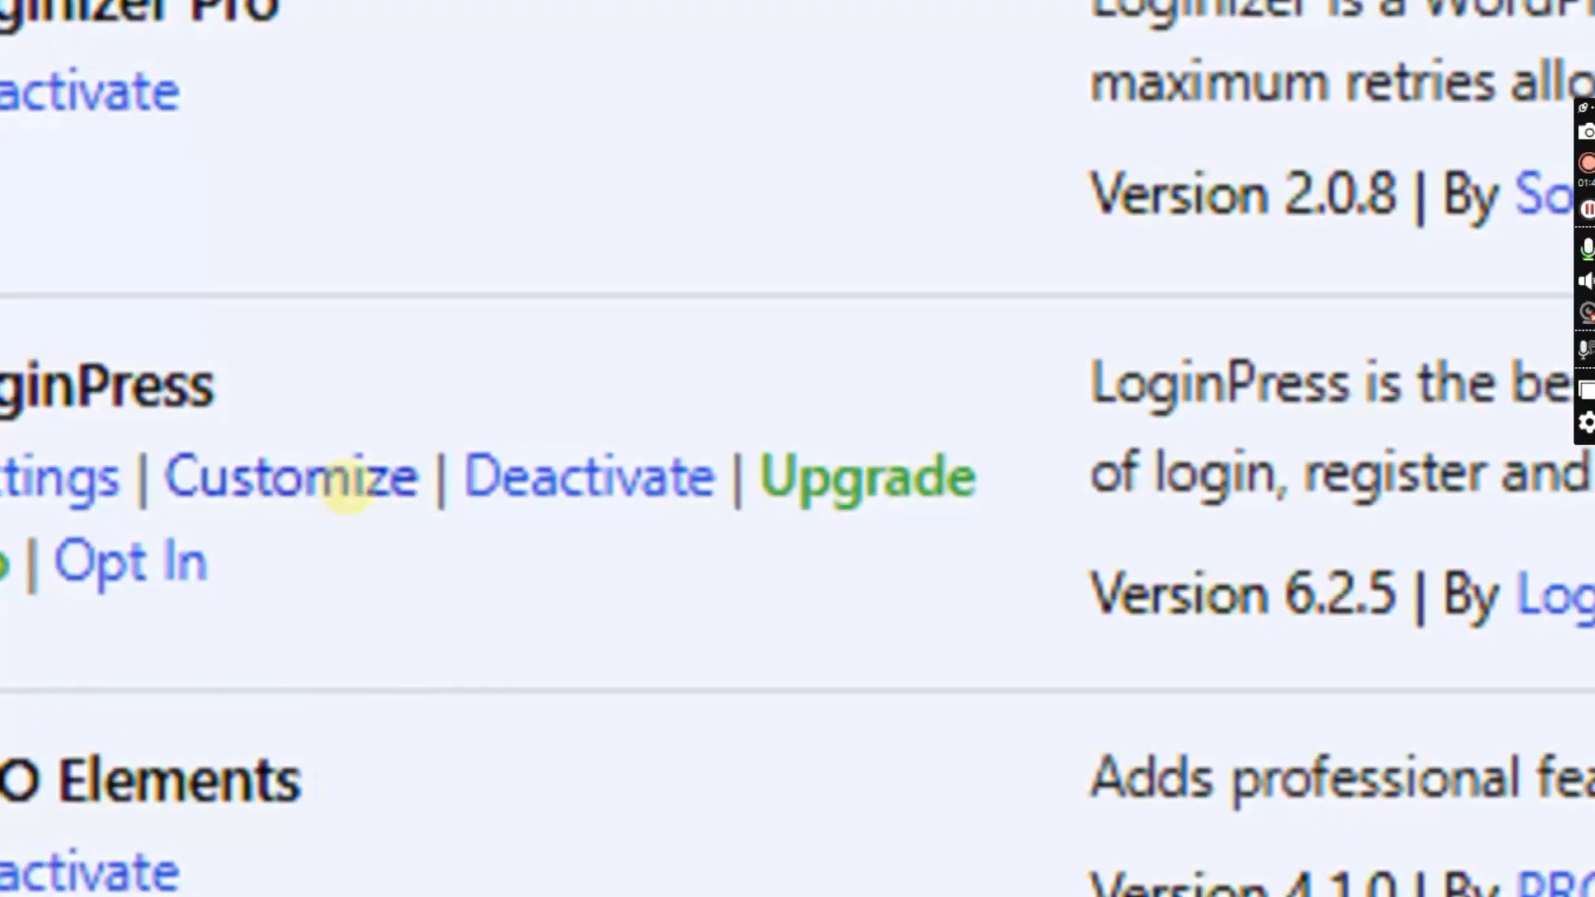
left_click(355, 502)
mouse_move(337, 612)
left_mouse_down()
mouse_move(167, 536)
mouse_move(694, 357)
mouse_move(267, 759)
mouse_move(153, 586)
mouse_move(120, 593)
left_mouse_up()
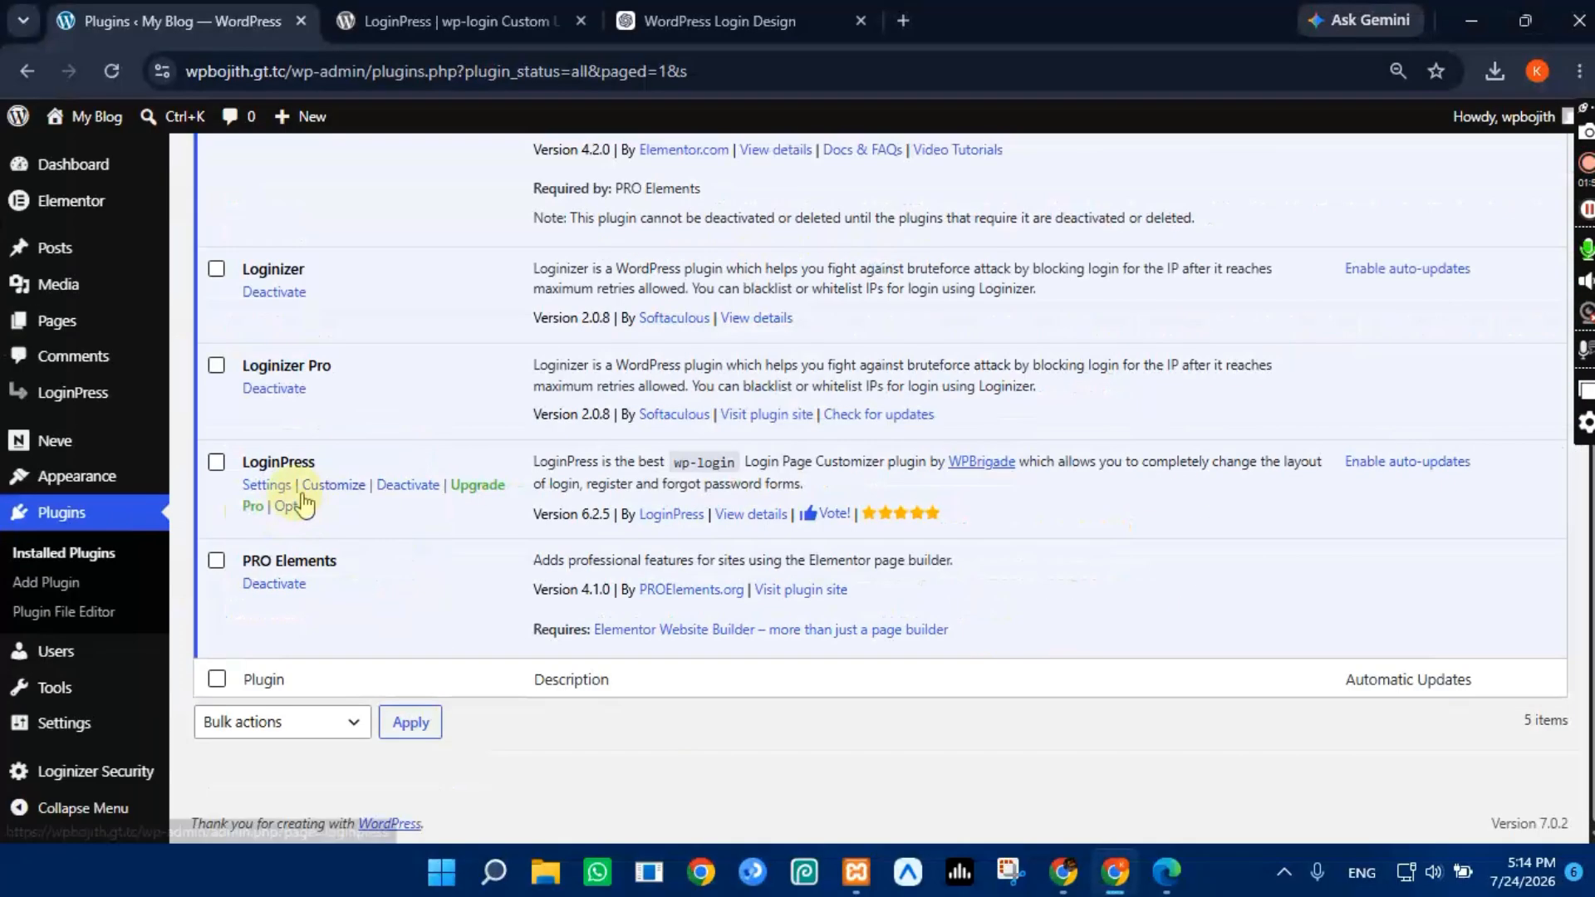
left_click(354, 485)
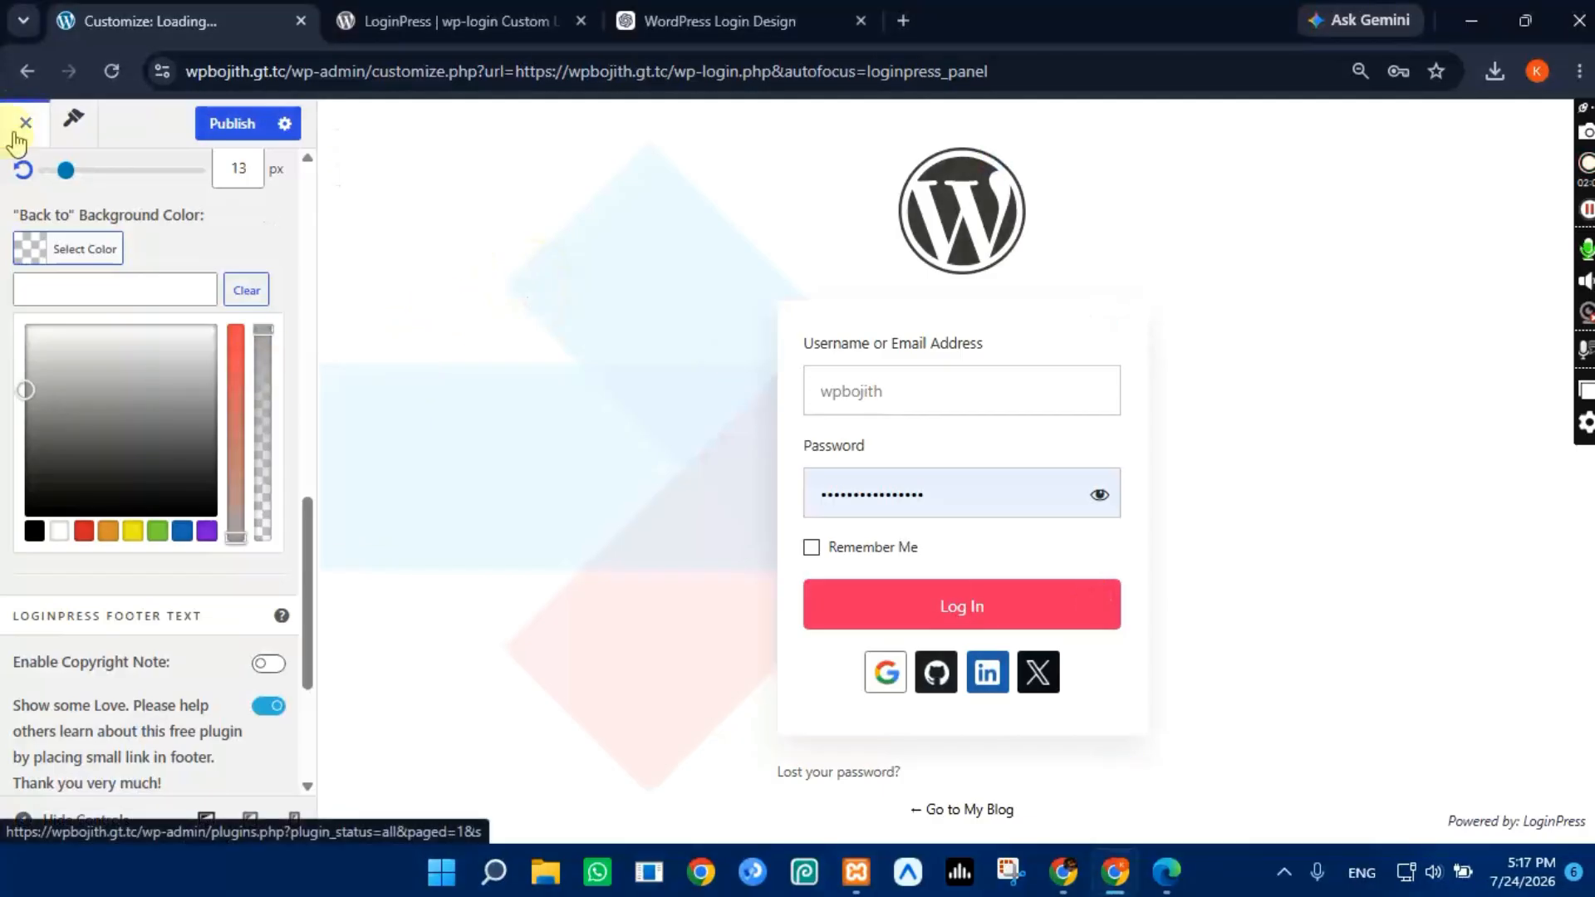
Step: Return to the LoginPress section overview and open the settings for the login form's logo
scroll(52, 193, "up", 7)
scroll(42, 190, "up", 5)
left_click(25, 184)
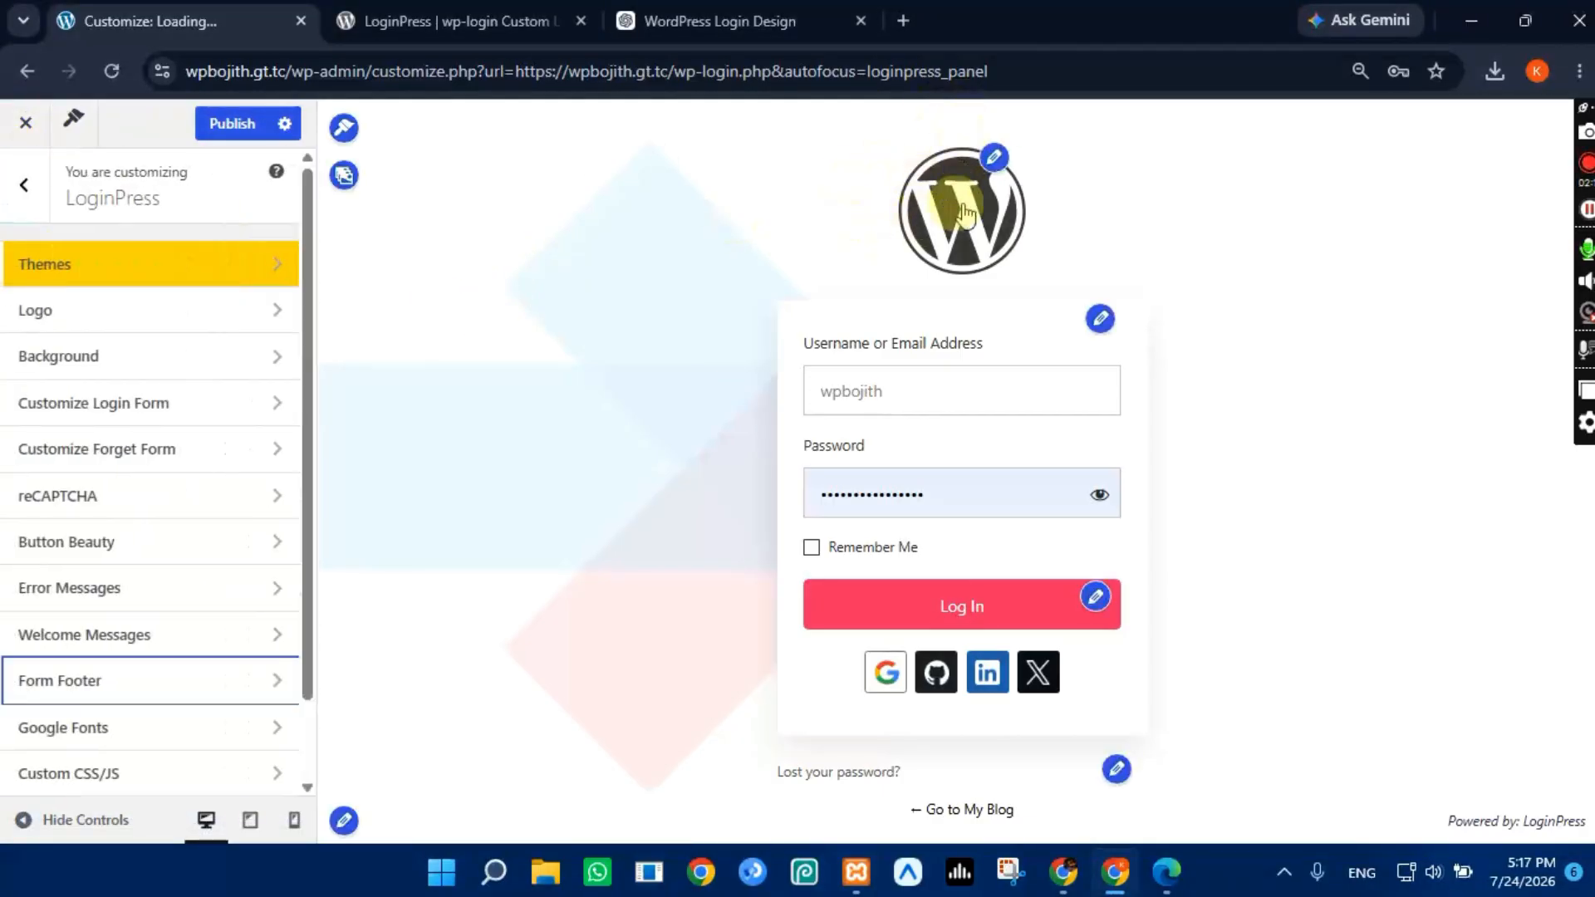
left_click(994, 158)
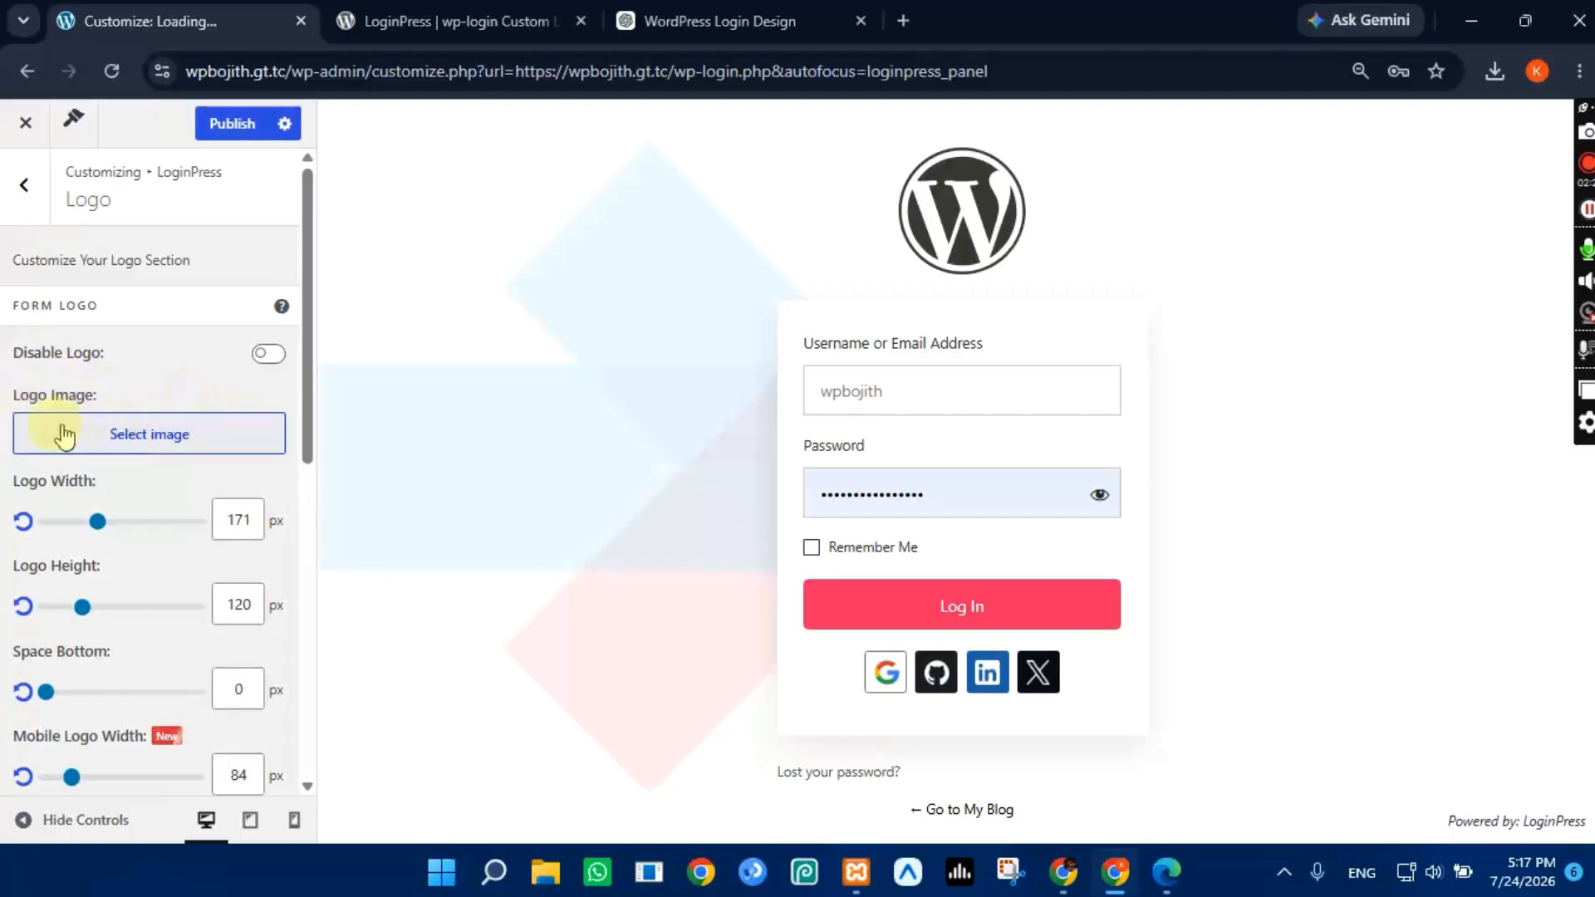
Step: Set the Kd2uu image from the Media Library as the login form's logo
left_click(122, 452)
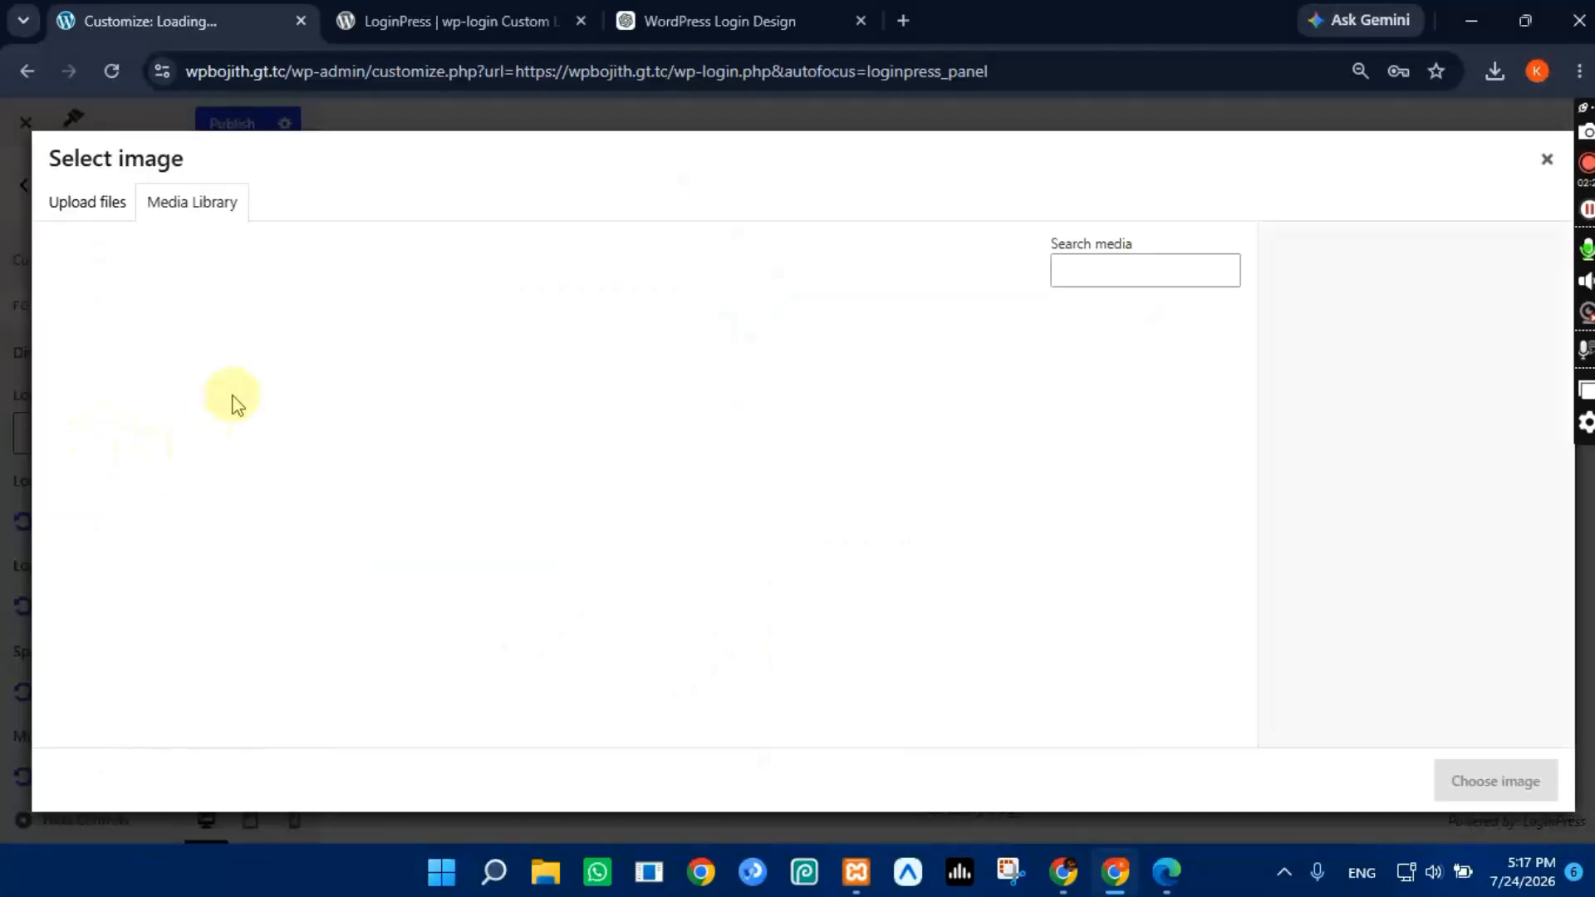
left_click(114, 378)
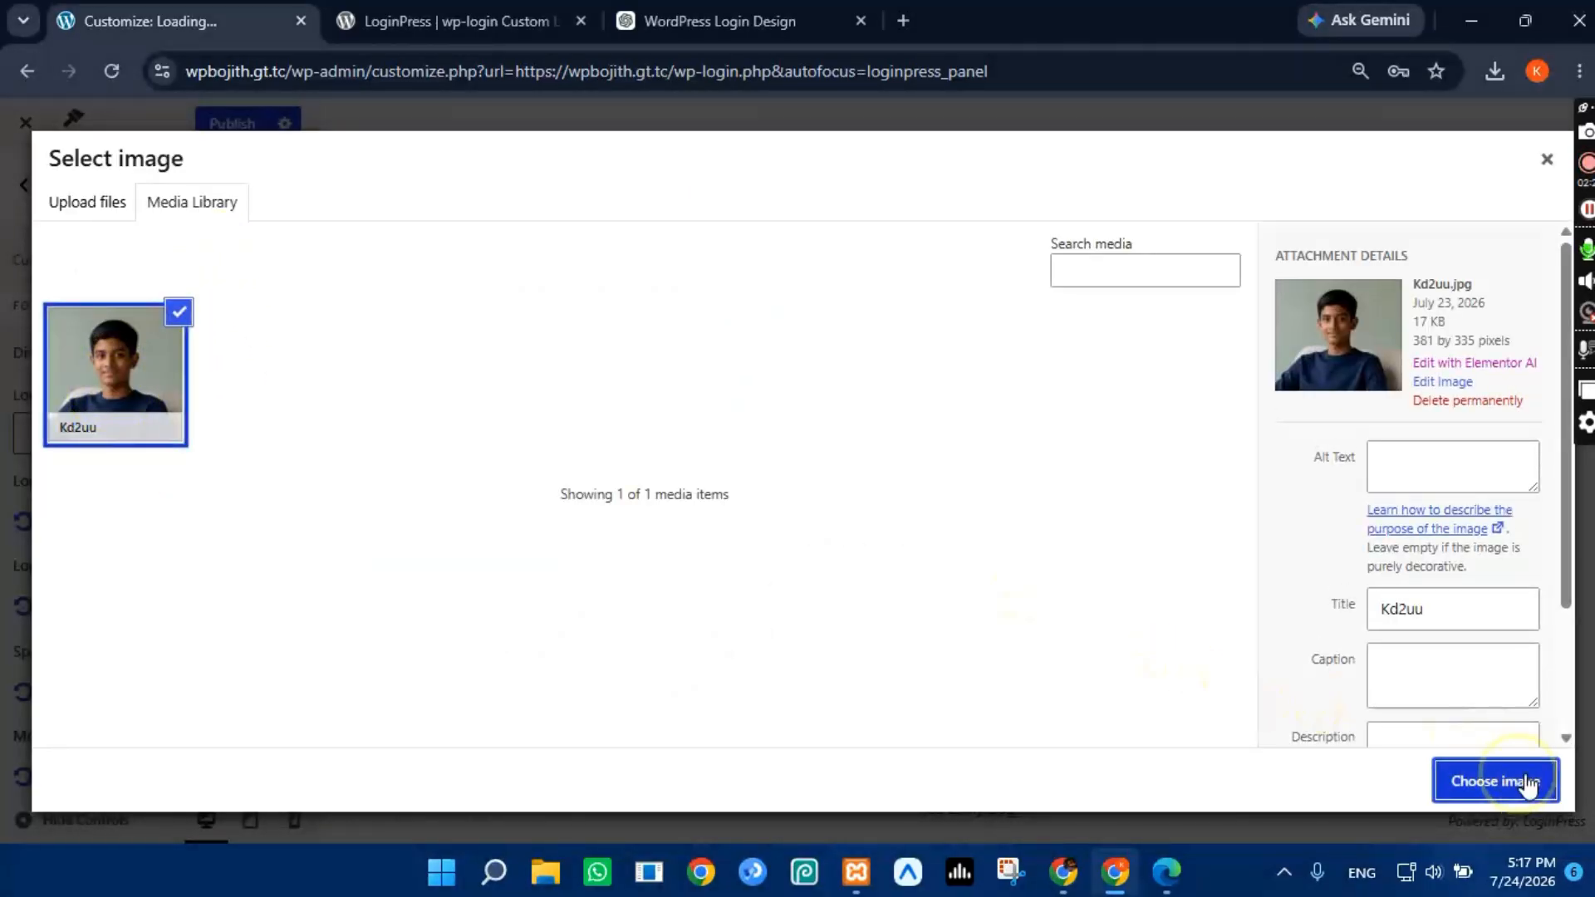
left_click(1487, 780)
Step: Set the logo width to 210 px, its height to 132 px and the space below it to 25 px
scroll(227, 427, "down", 8)
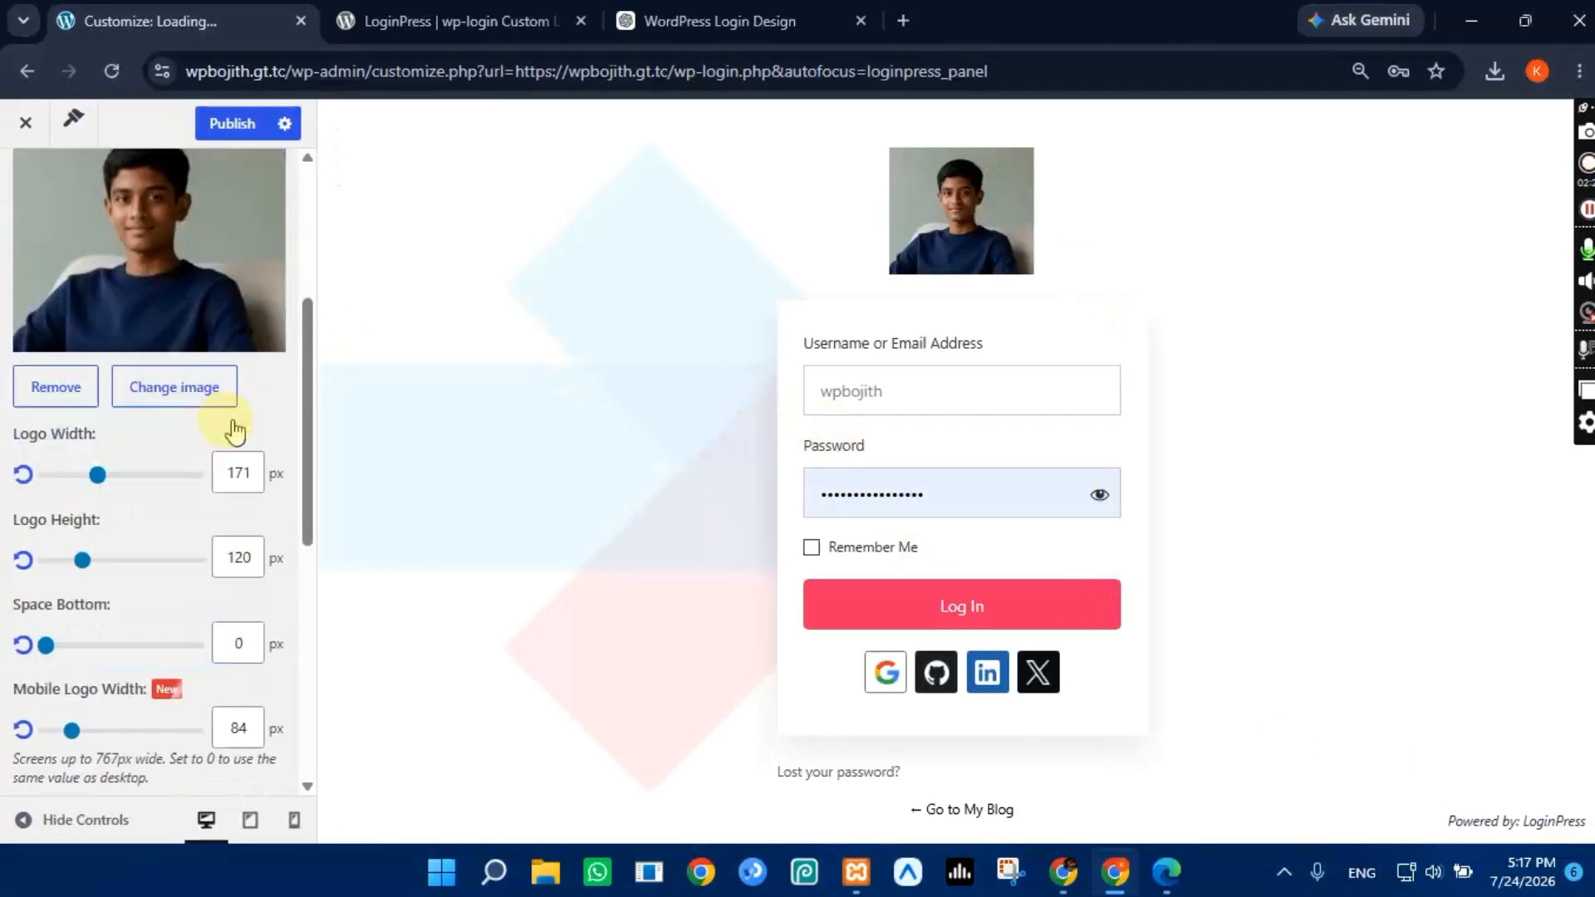
scroll(66, 466, "up", 2)
scroll(72, 471, "up", 2)
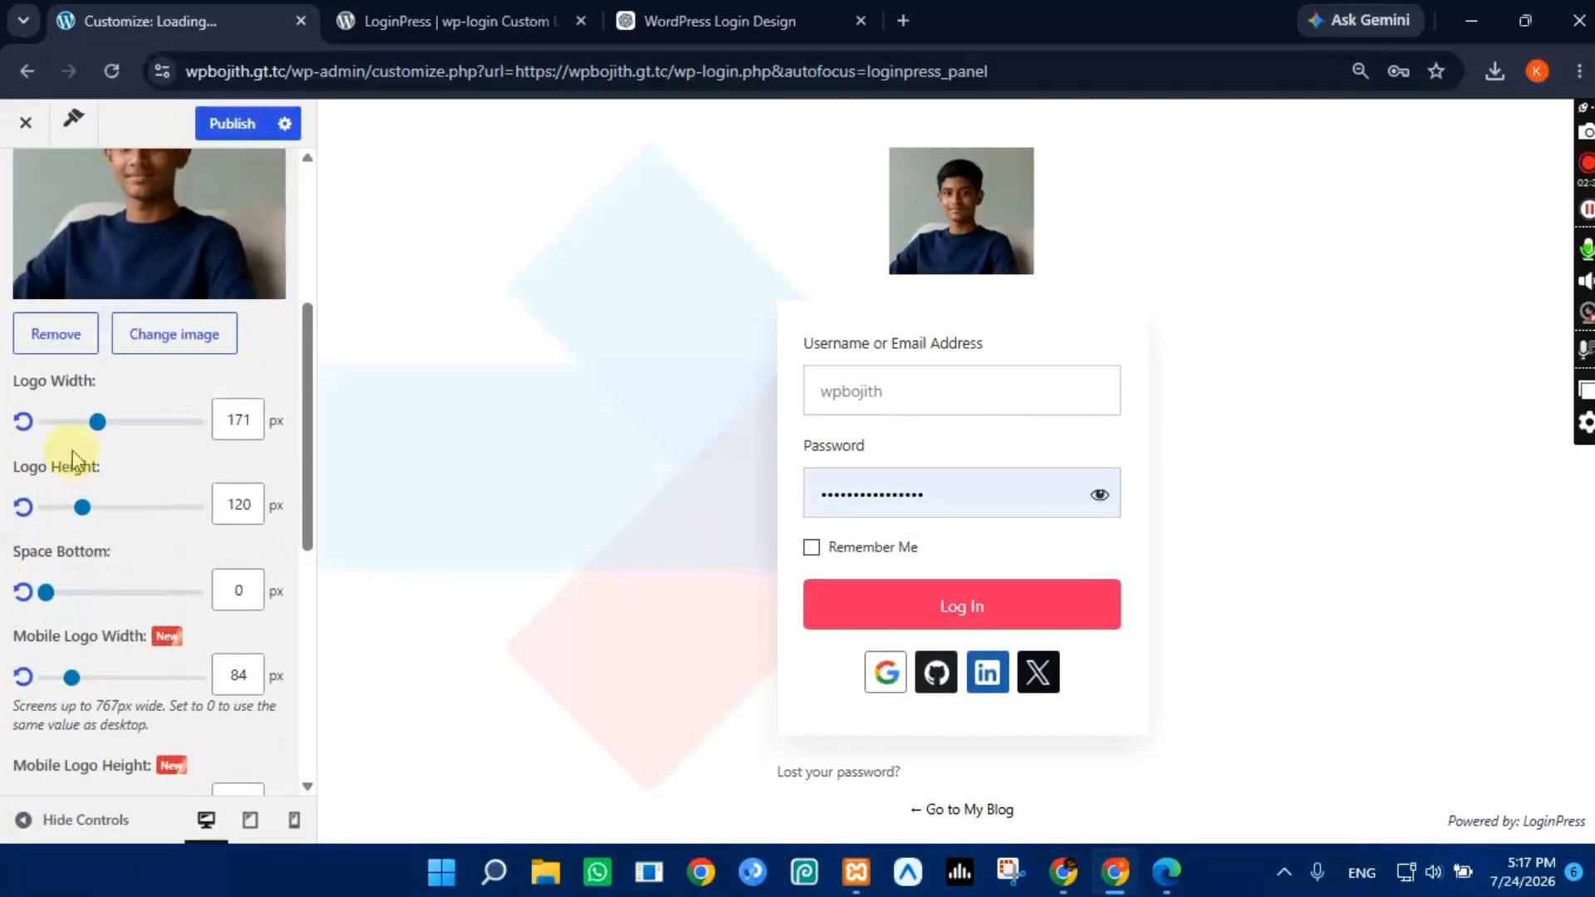
mouse_move(126, 429)
left_mouse_down()
mouse_move(71, 422)
mouse_move(109, 422)
left_mouse_up()
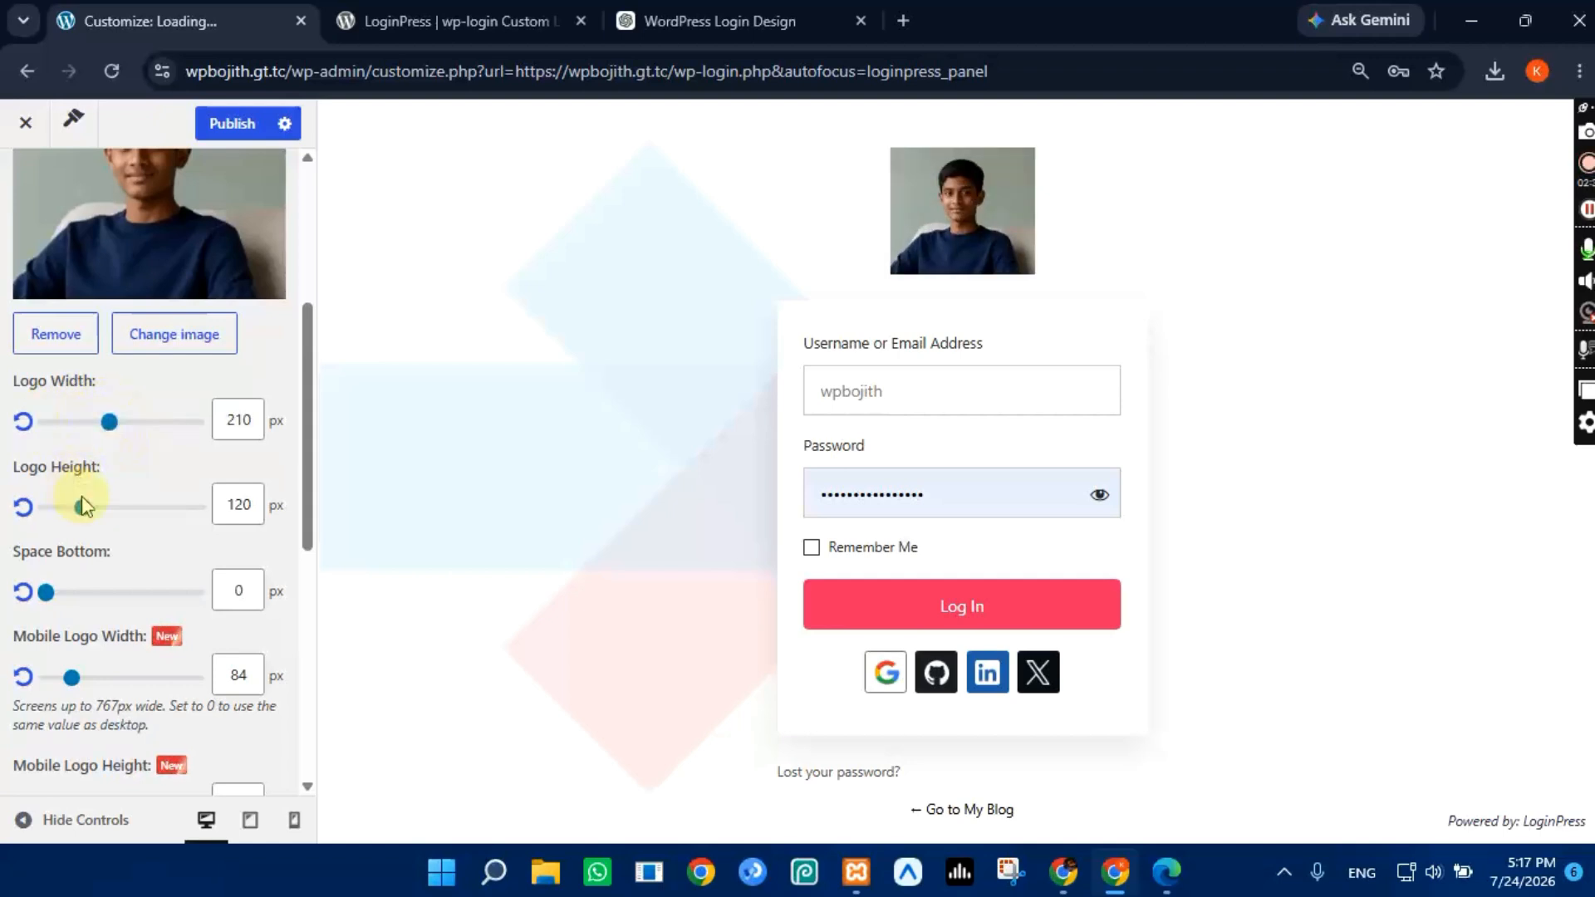
left_click_drag(84, 519, 89, 522)
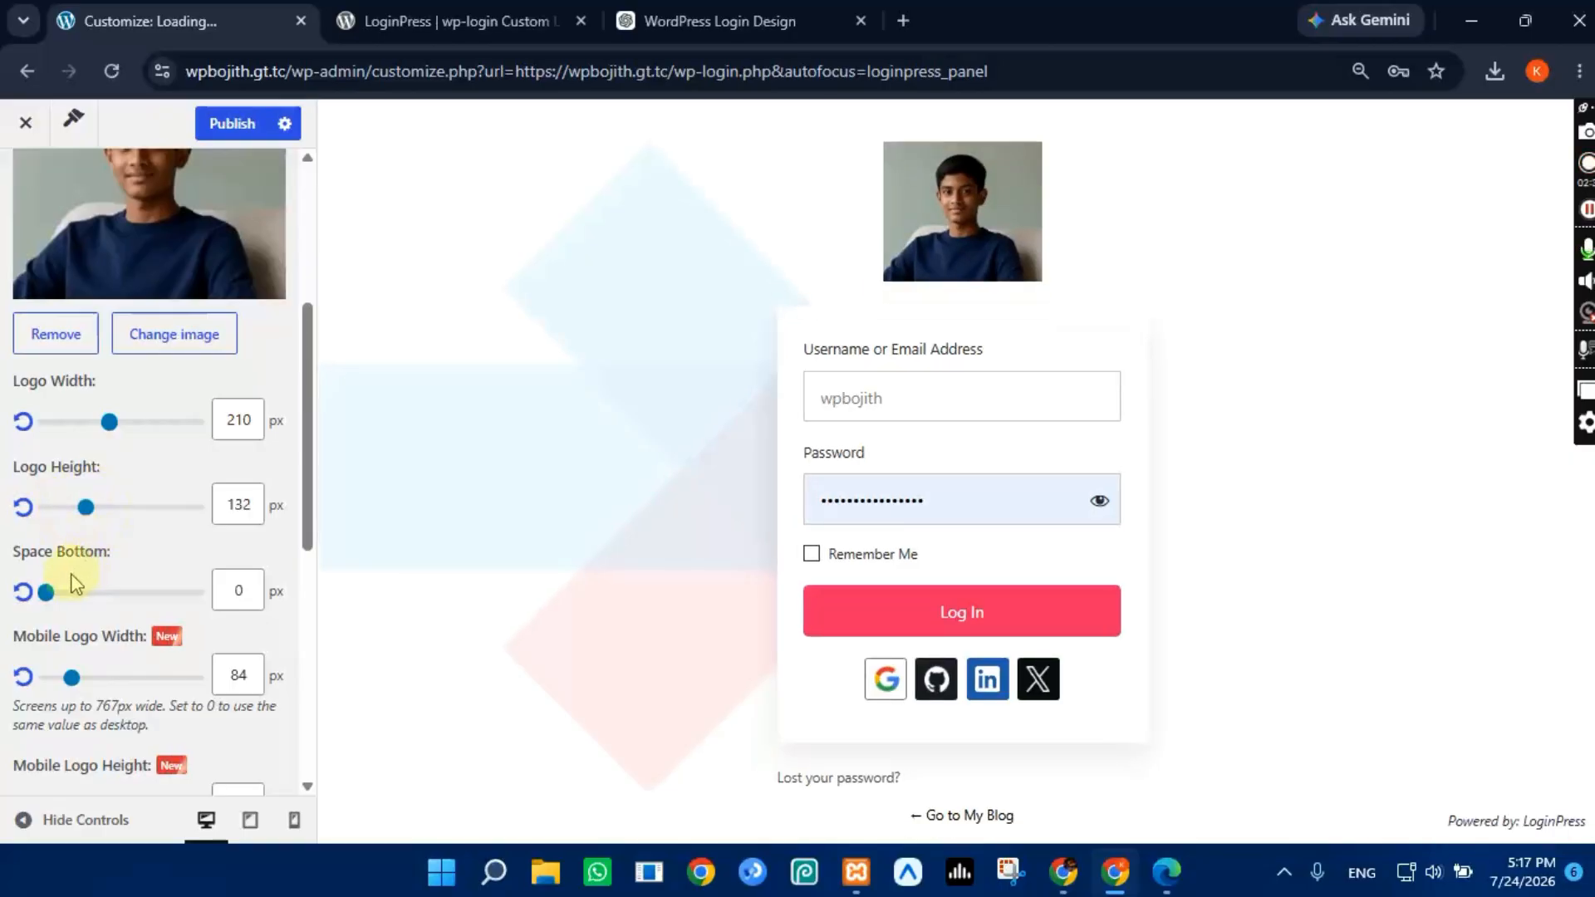
left_click_drag(47, 593, 84, 606)
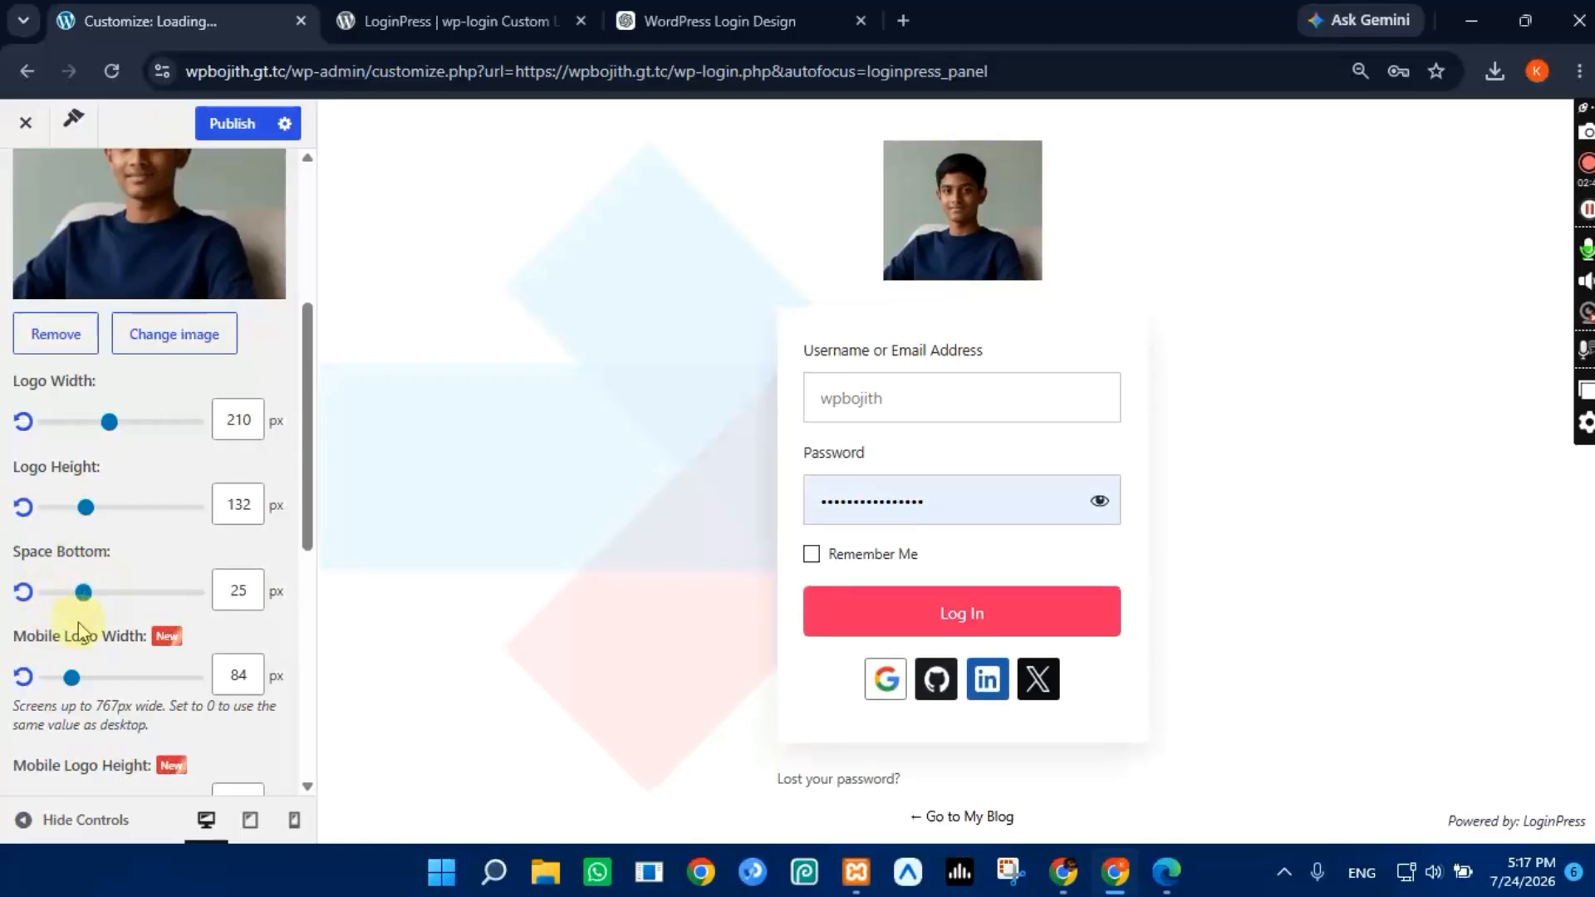
scroll(76, 660, "down", 4)
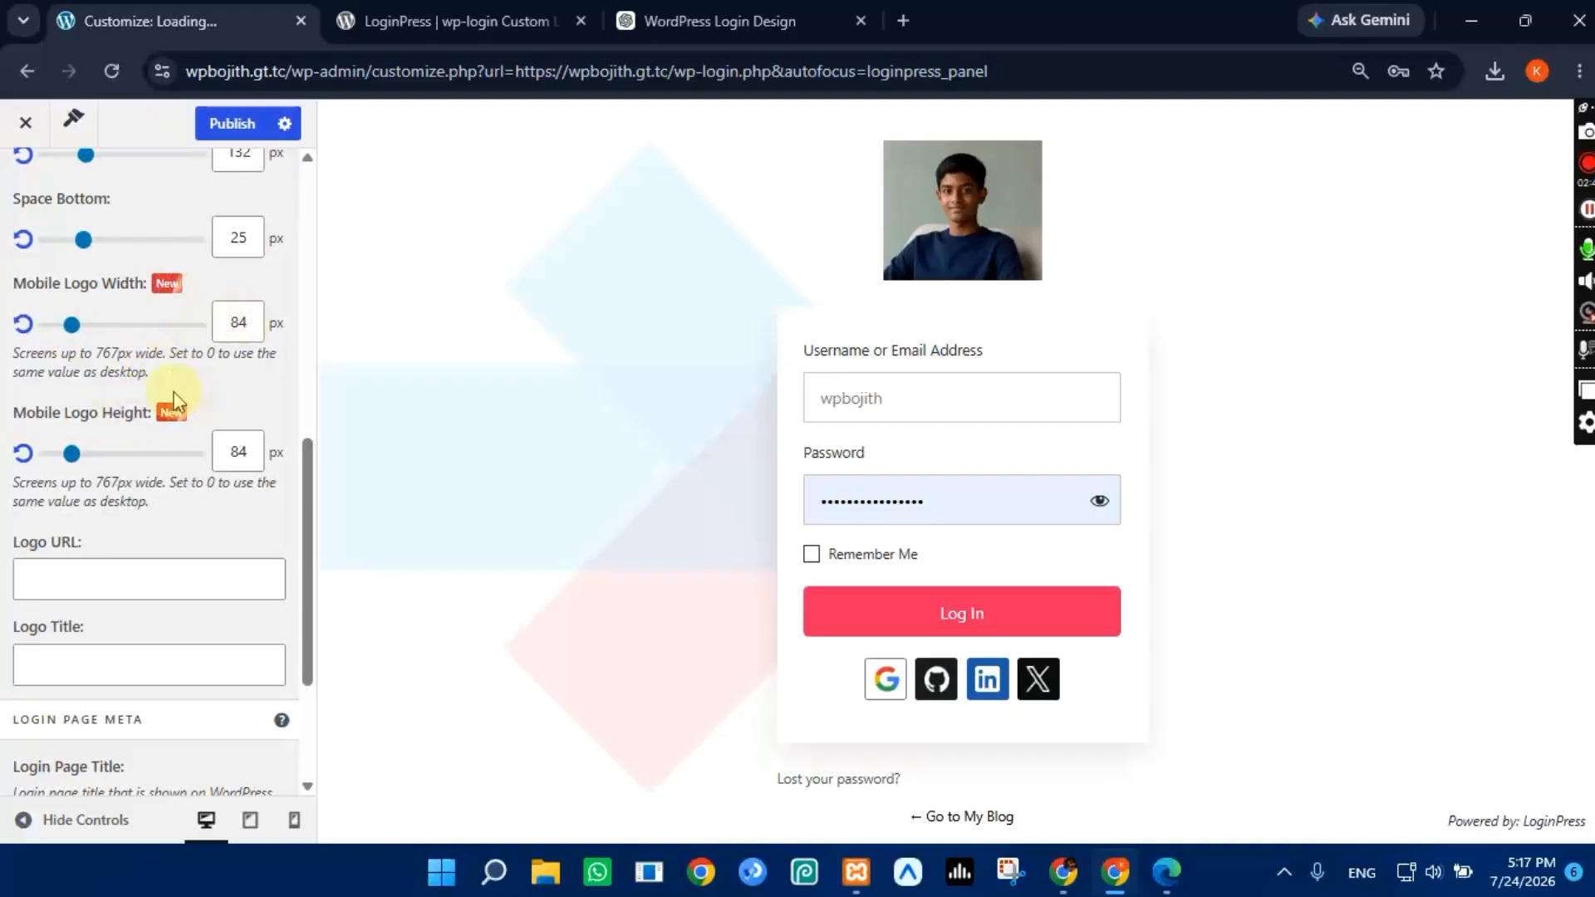
scroll(177, 402, "down", 3)
scroll(172, 393, "up", 10)
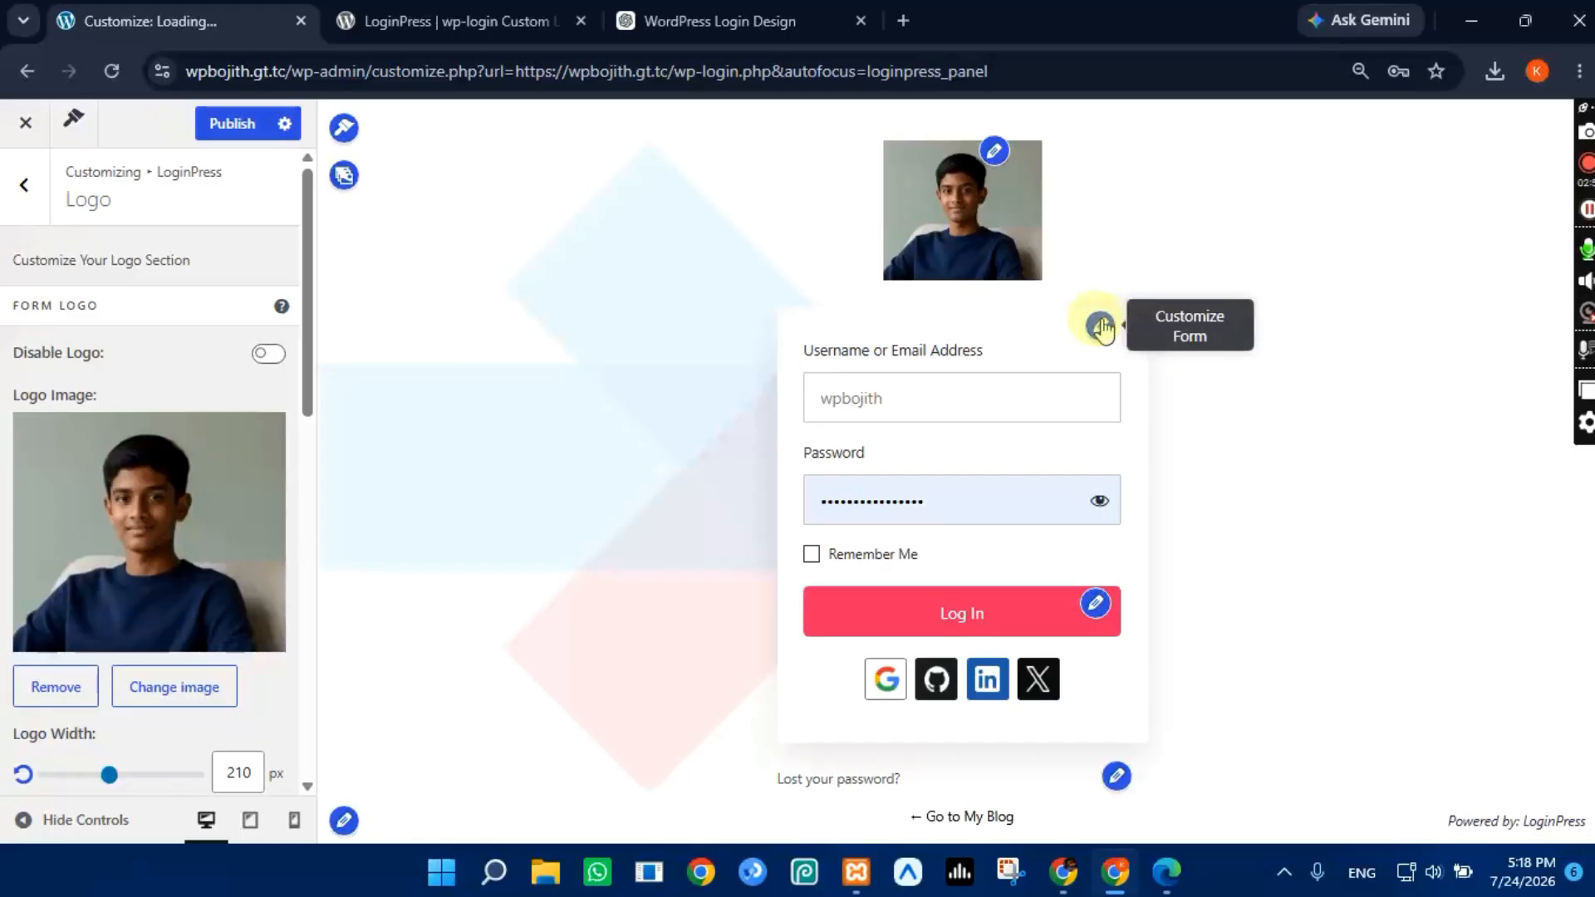
Step: Open the login form's customization settings and set the form background color to teal, rgb(49,216,200)
left_click(1100, 325)
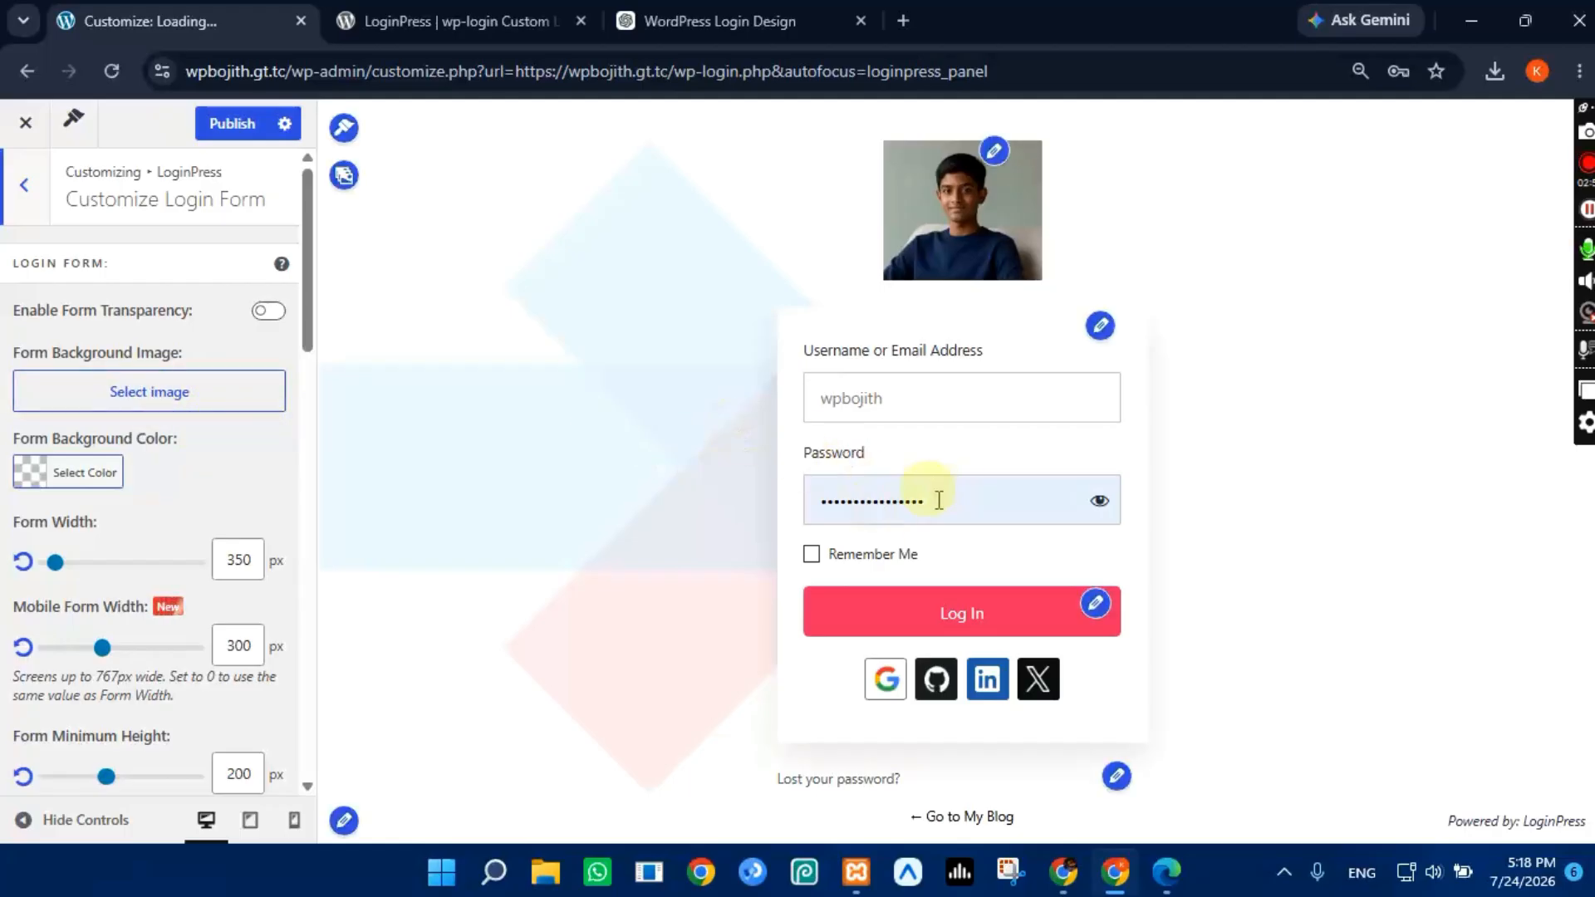
left_click(27, 472)
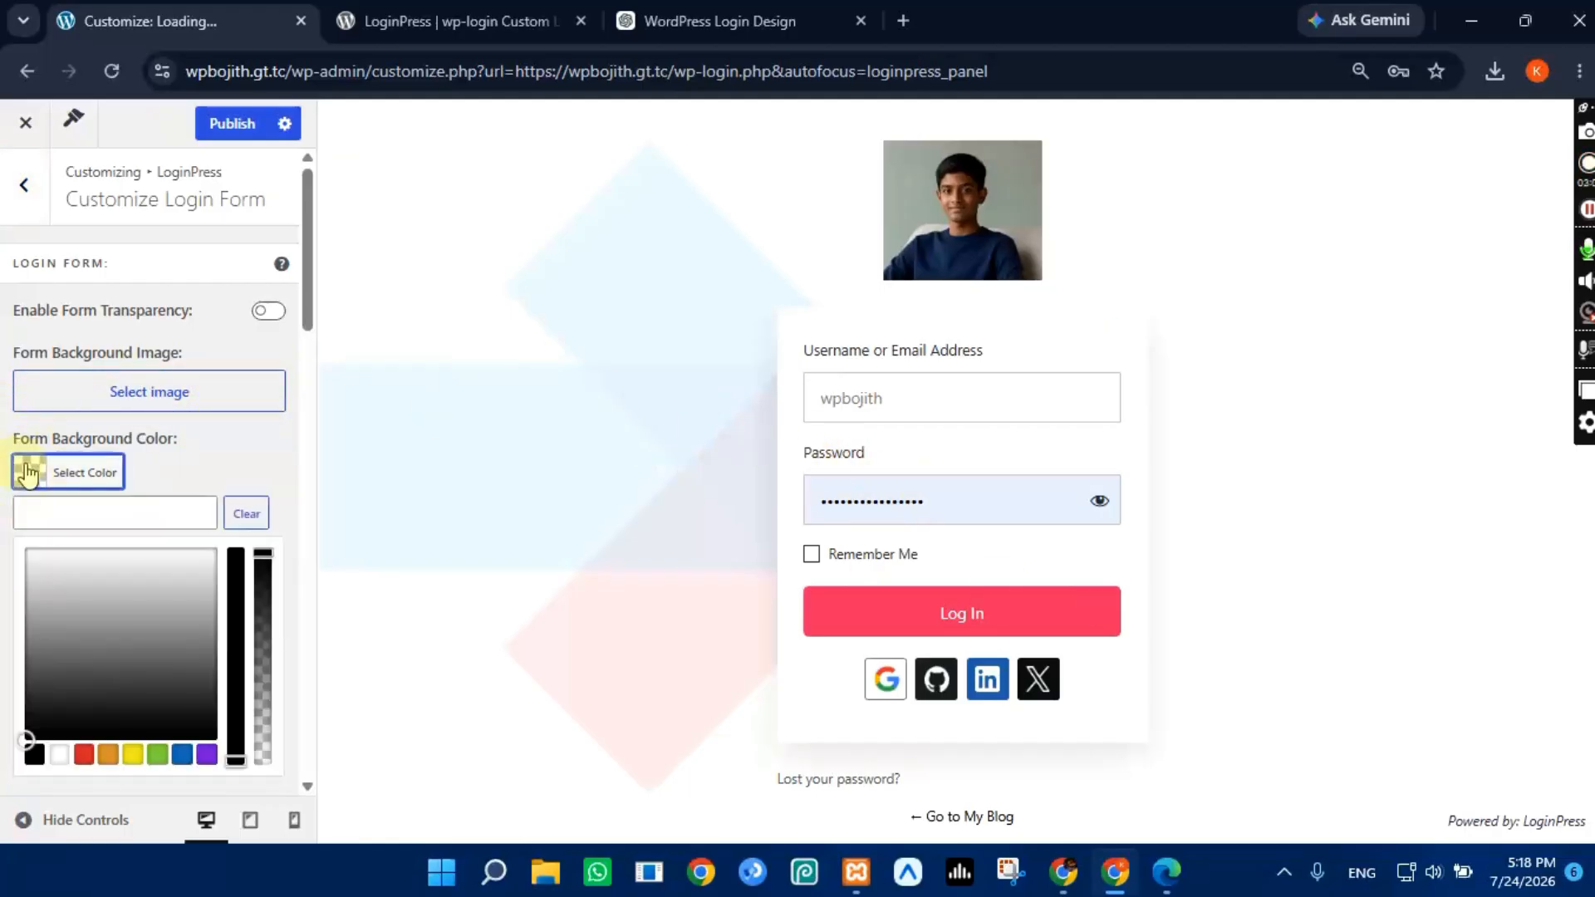
scroll(82, 590, "down", 3)
left_click(83, 520)
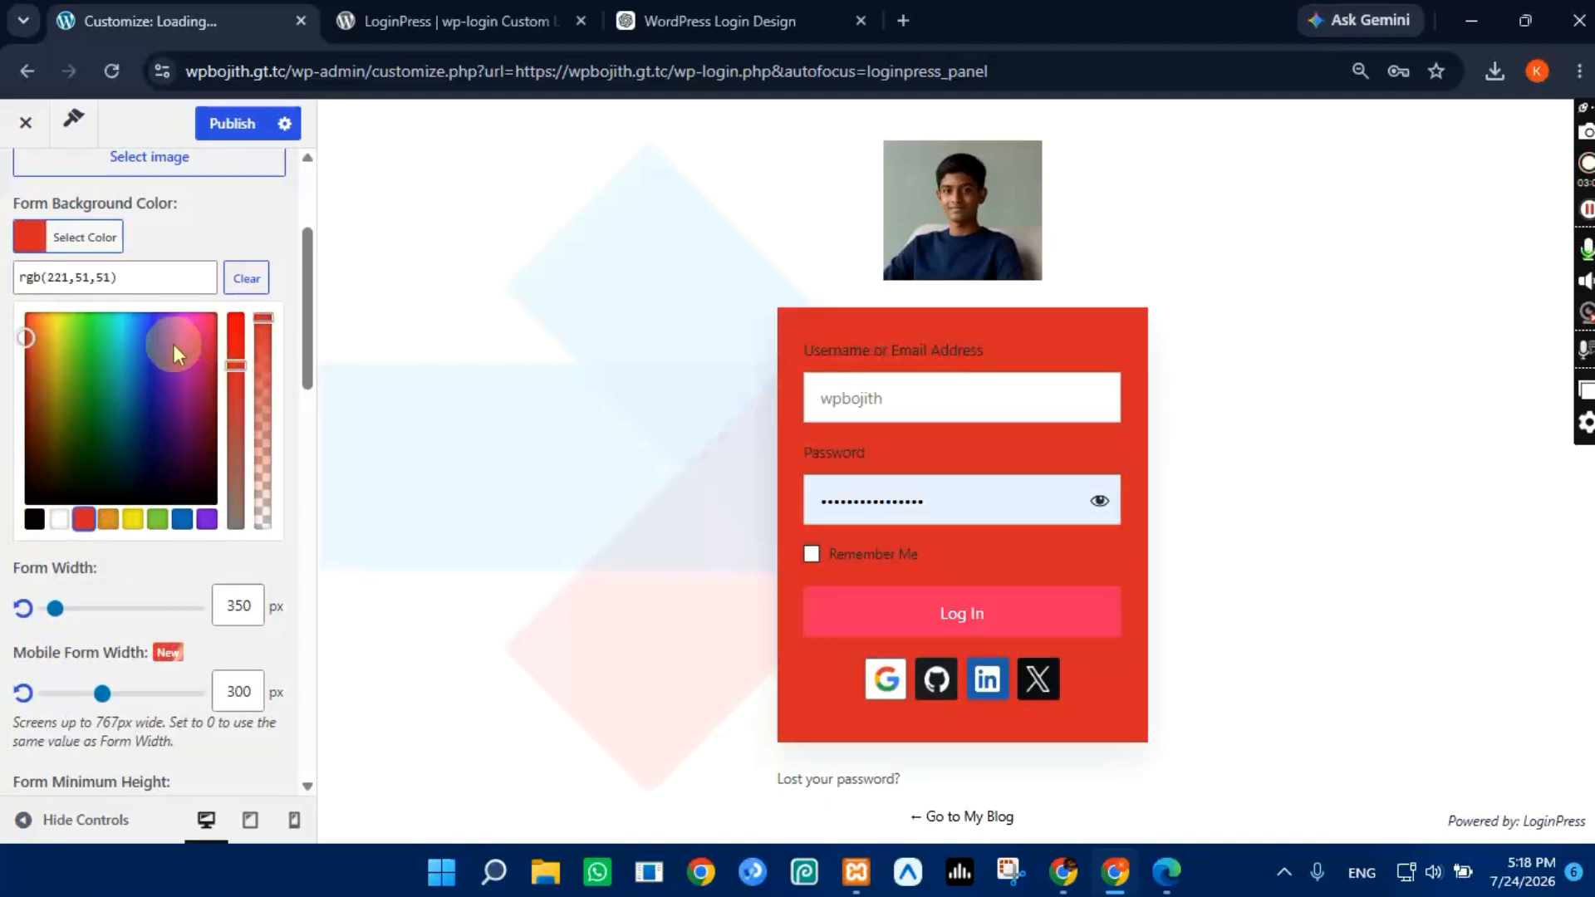
left_click_drag(214, 326, 118, 342)
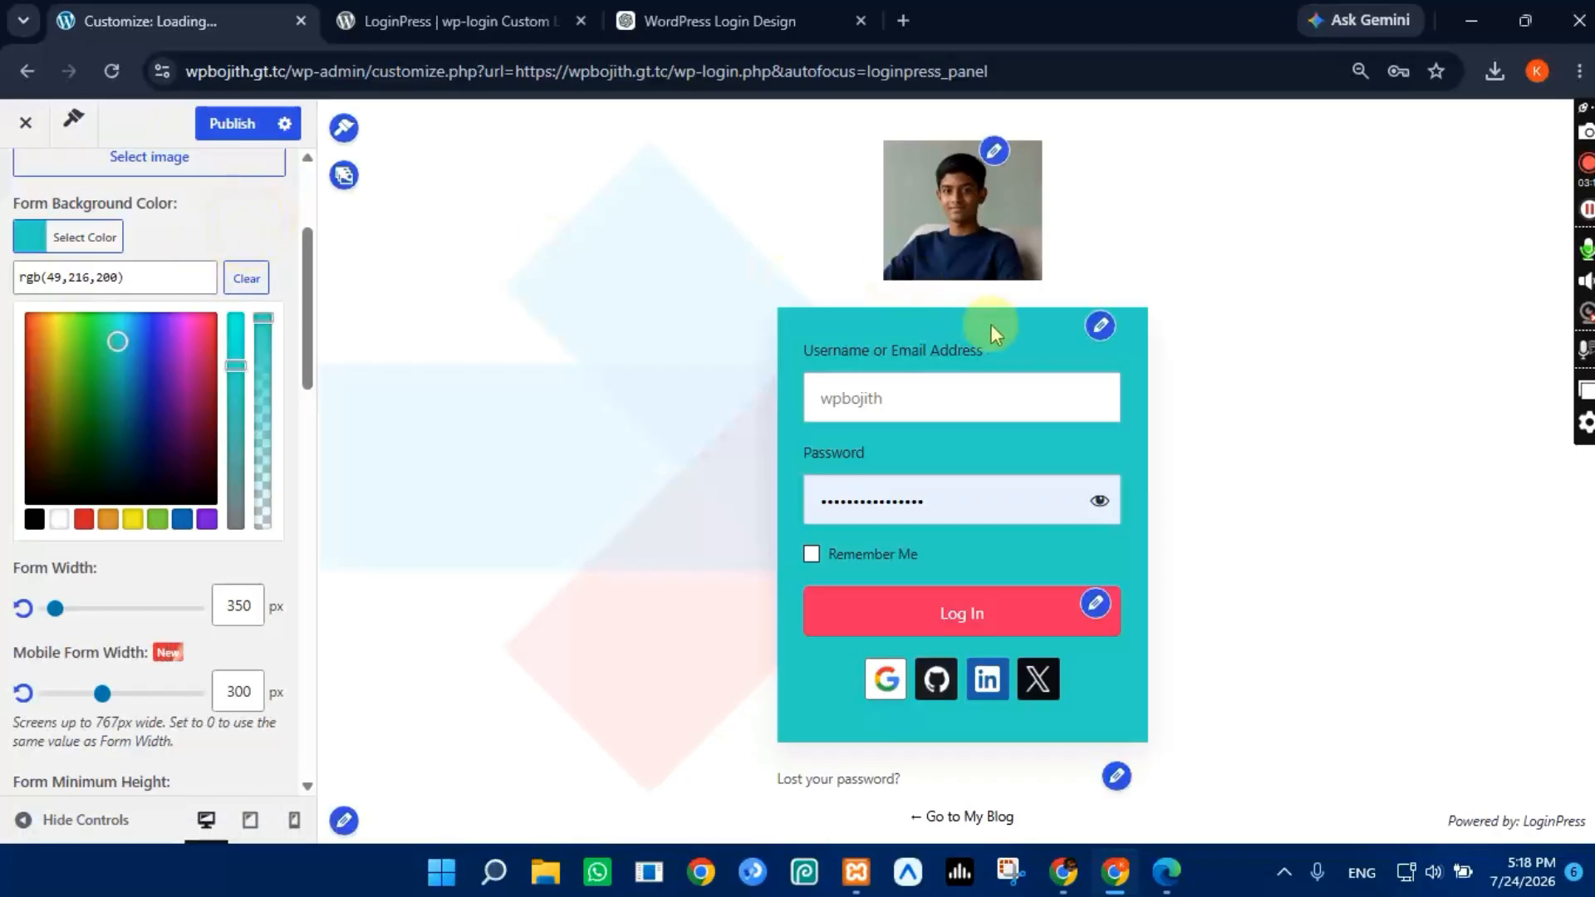
Step: Open the Log In button's customization settings and set the button color to bright green
left_click(1094, 607)
scroll(101, 359, "up", 7)
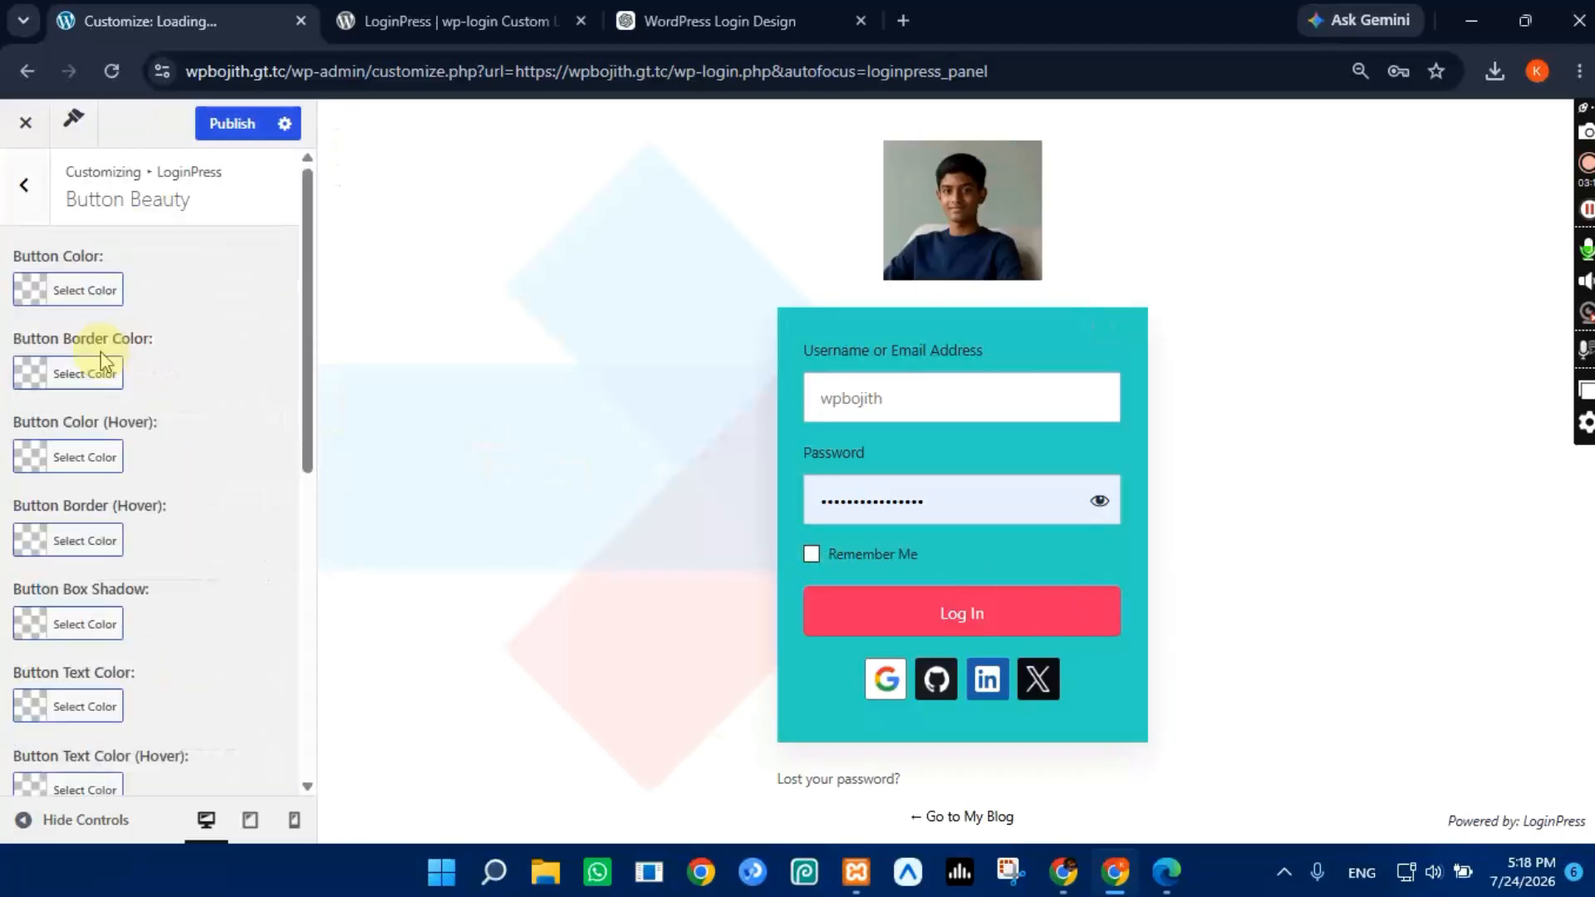
left_click(39, 293)
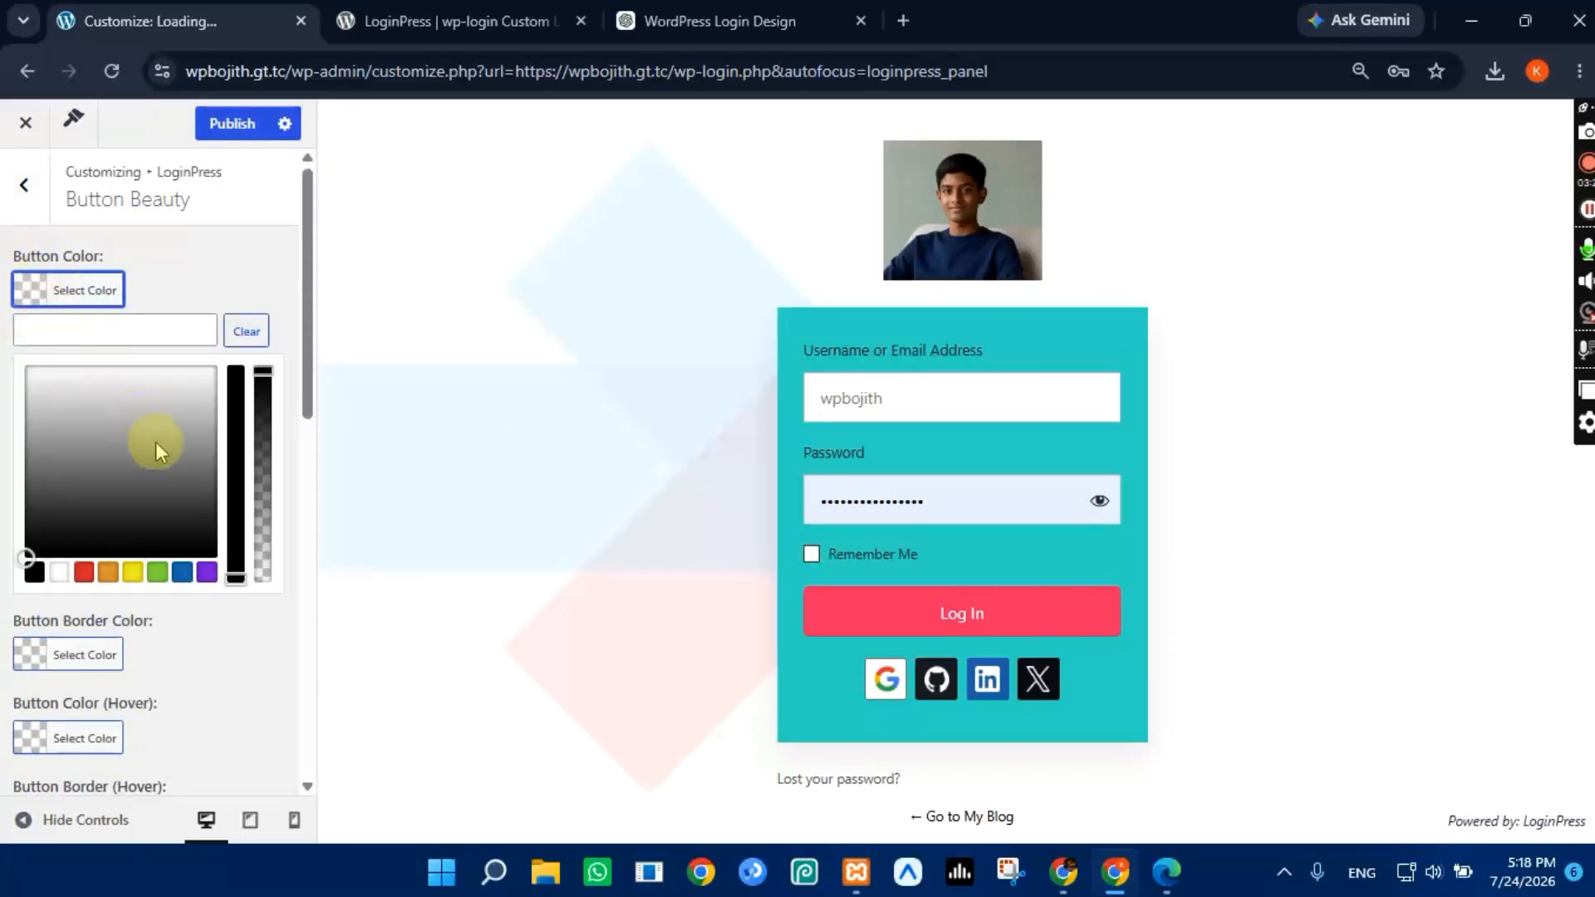
left_click(84, 571)
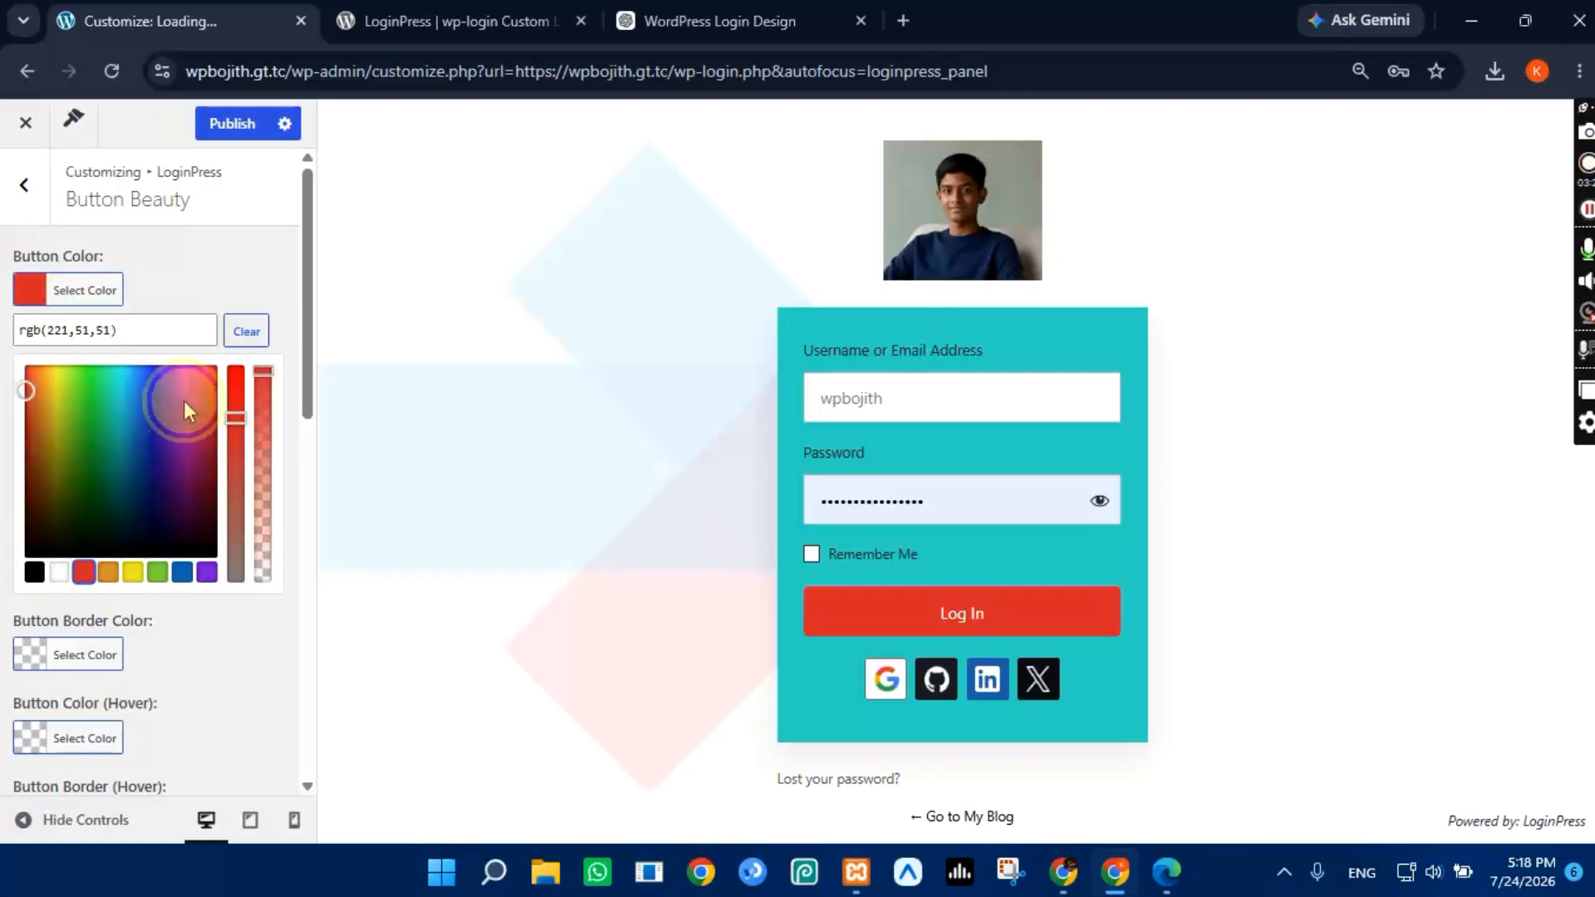
left_click_drag(159, 385, 83, 369)
left_click_drag(249, 394, 245, 369)
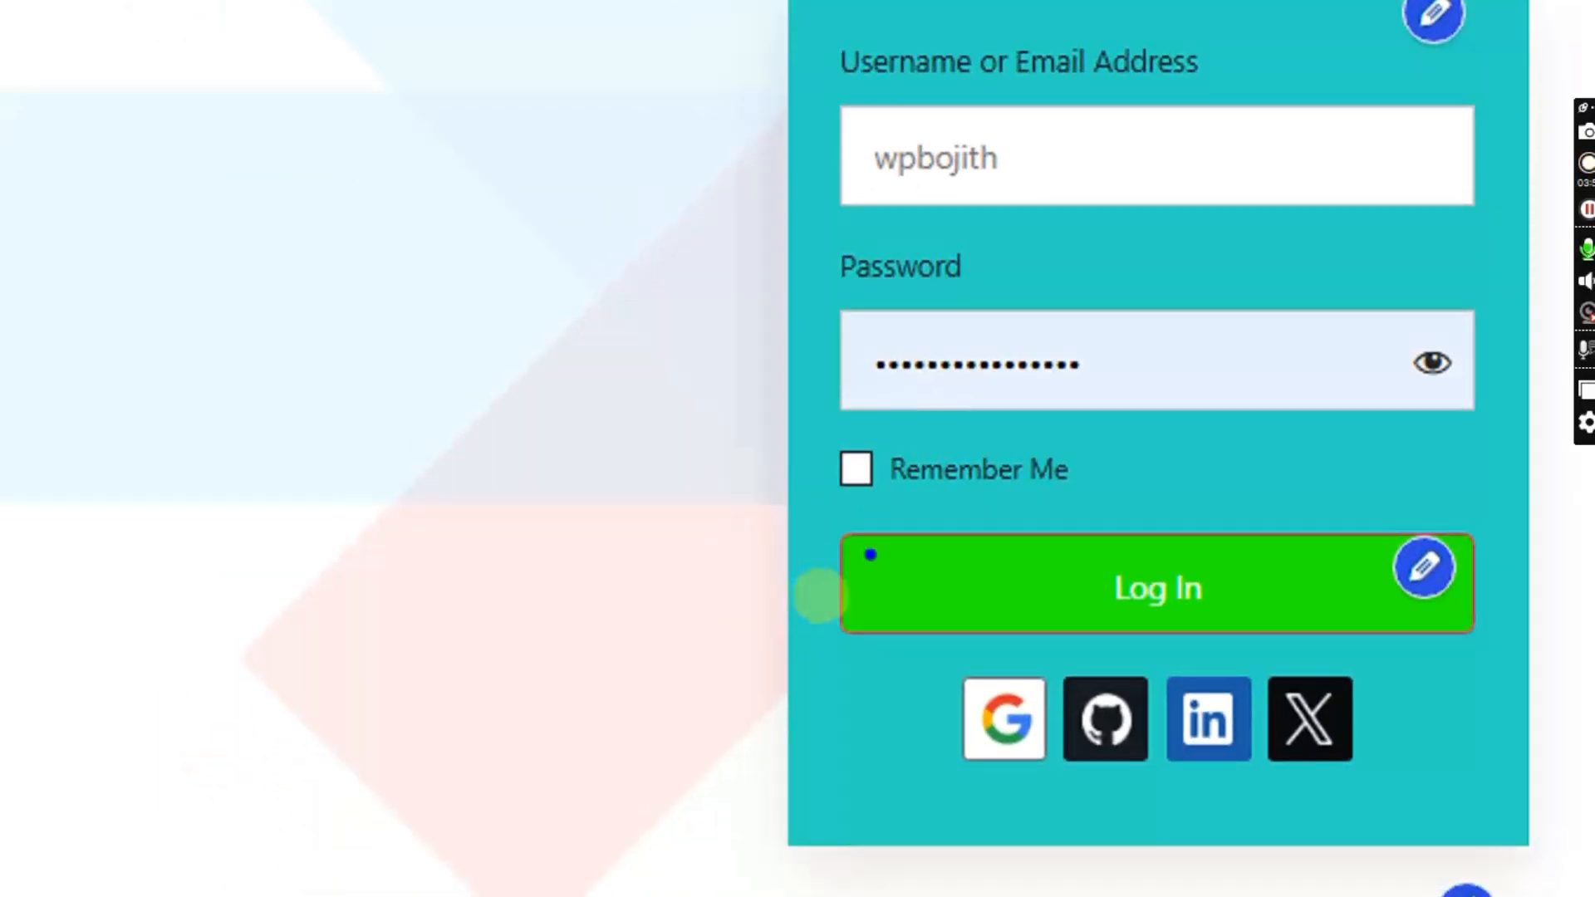
mouse_move(870, 554)
left_mouse_down()
mouse_move(1068, 473)
mouse_move(1410, 462)
mouse_move(1517, 570)
mouse_move(1292, 737)
left_mouse_up()
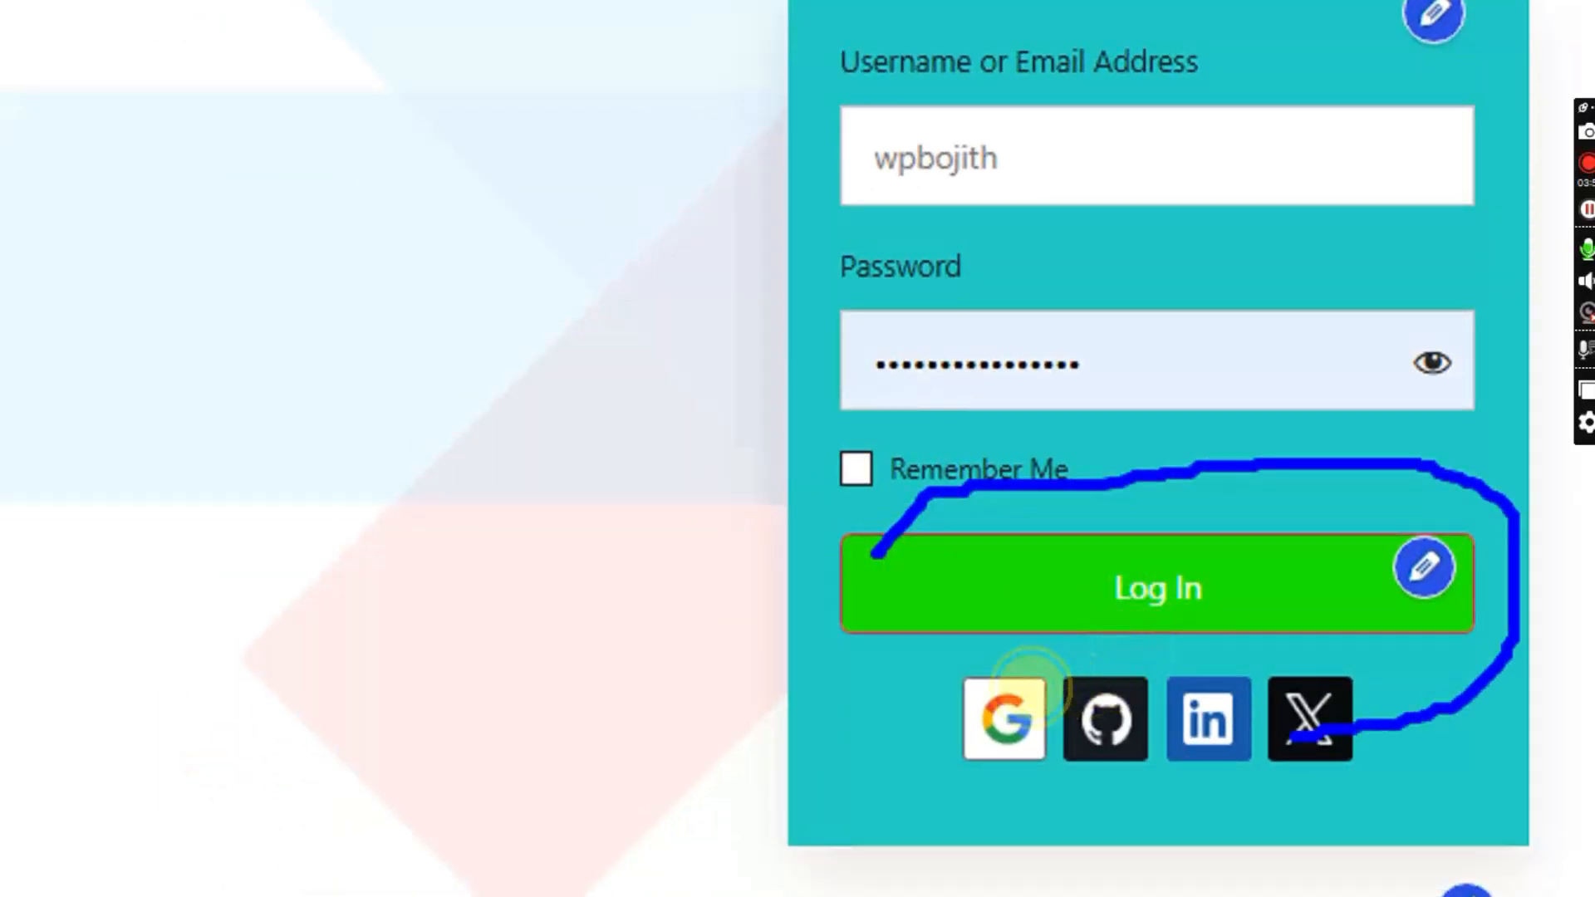
mouse_move(1030, 688)
left_mouse_down()
mouse_move(812, 687)
mouse_move(781, 618)
mouse_move(884, 555)
left_mouse_up()
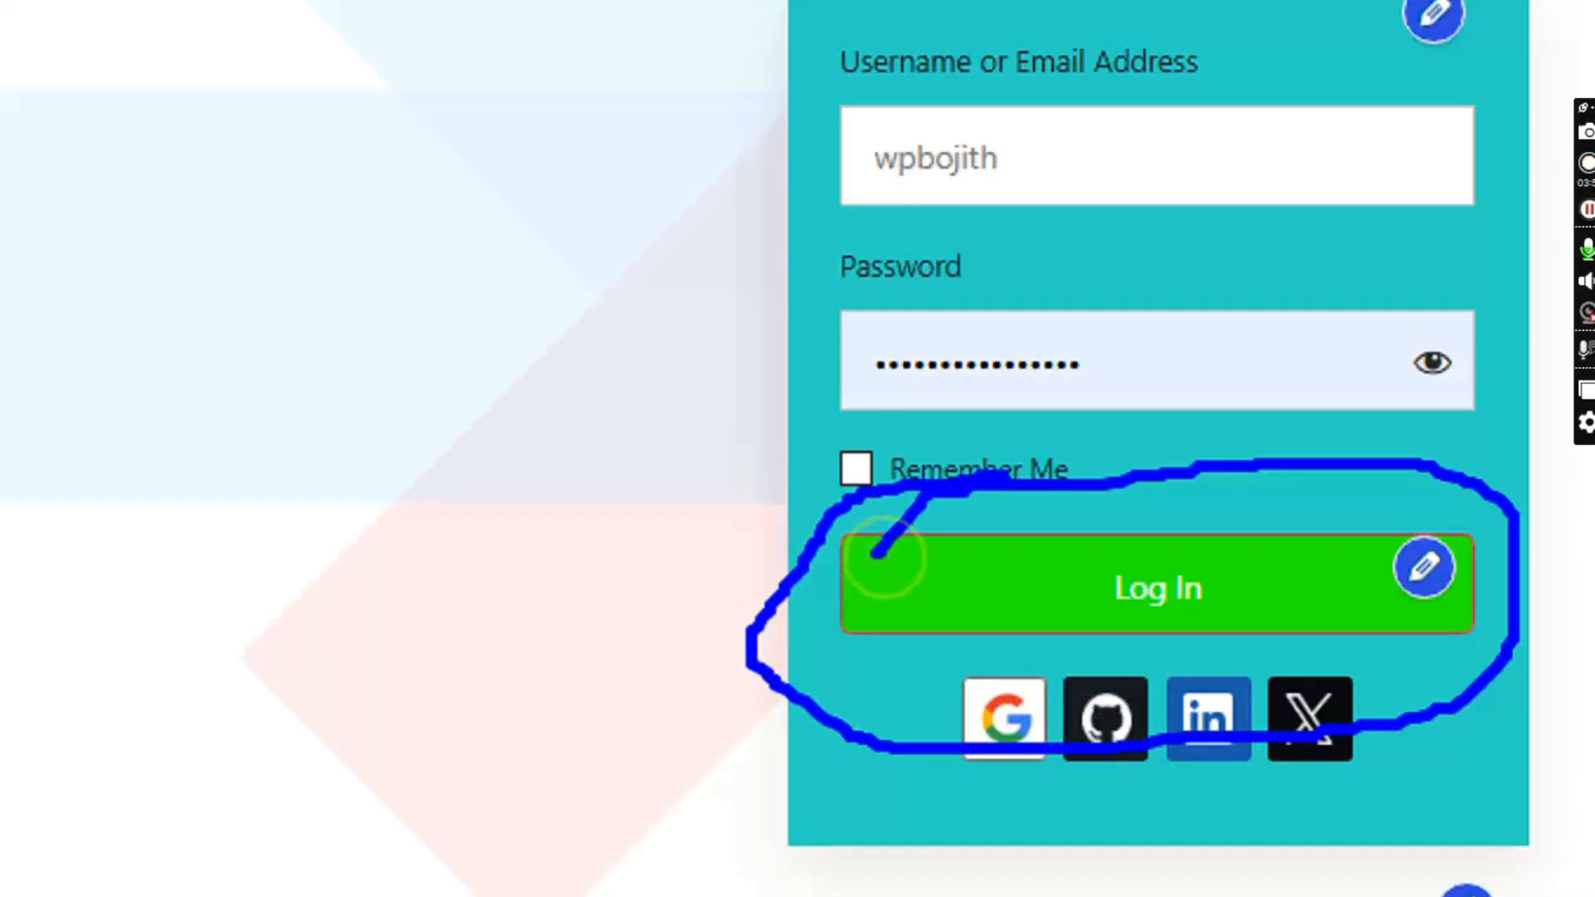
key("Escape")
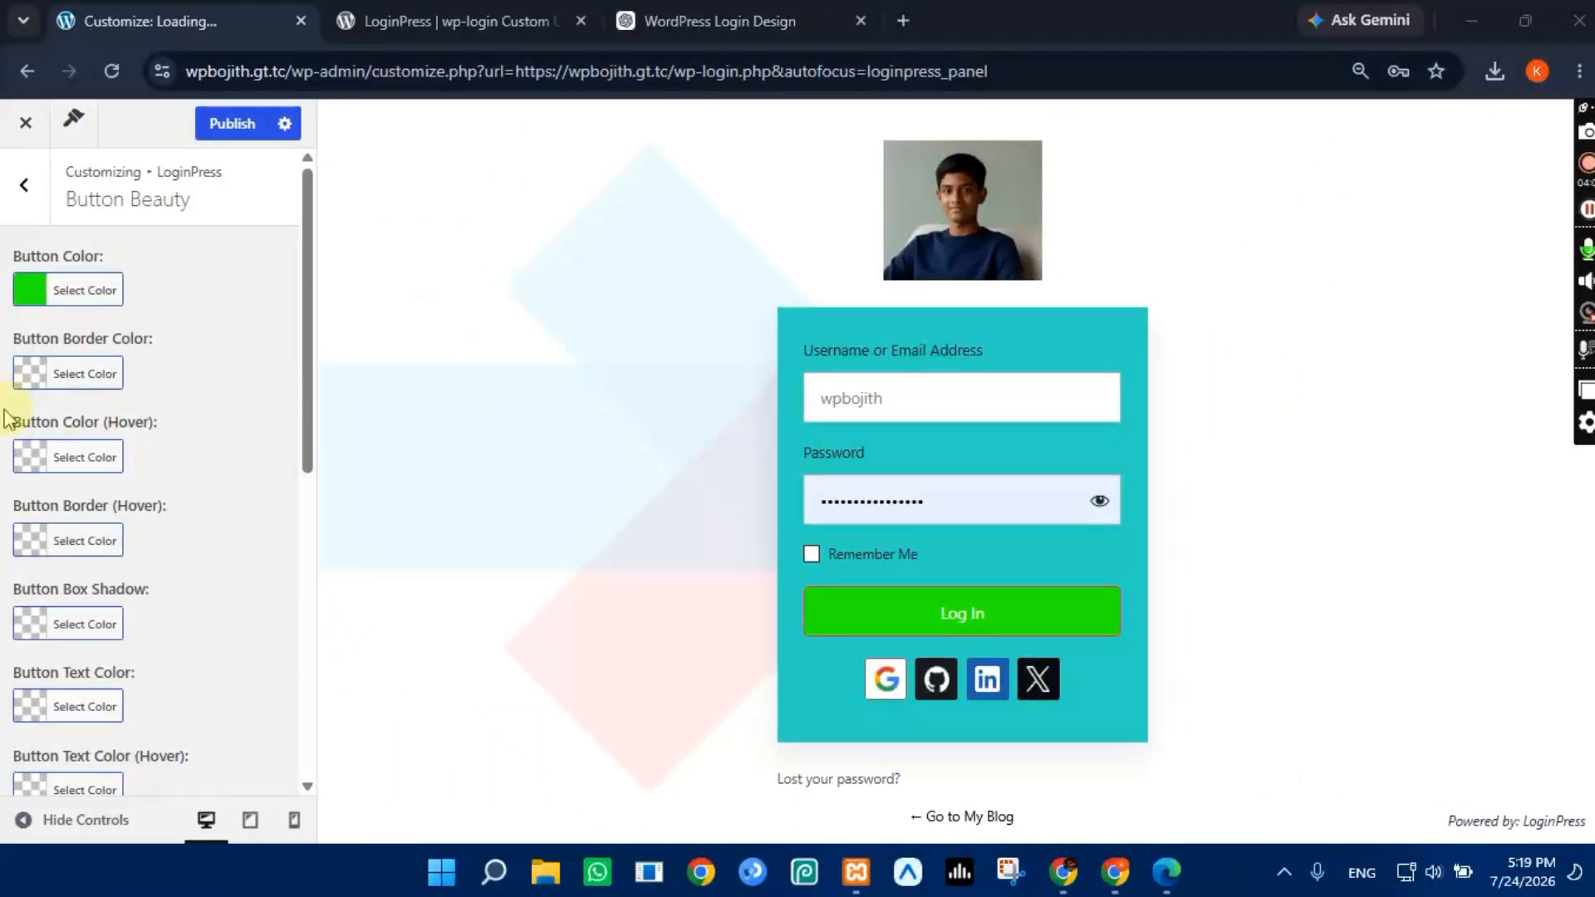
Step: Set the Log In button's border color to red, rgb(221,0,0)
left_click(21, 377)
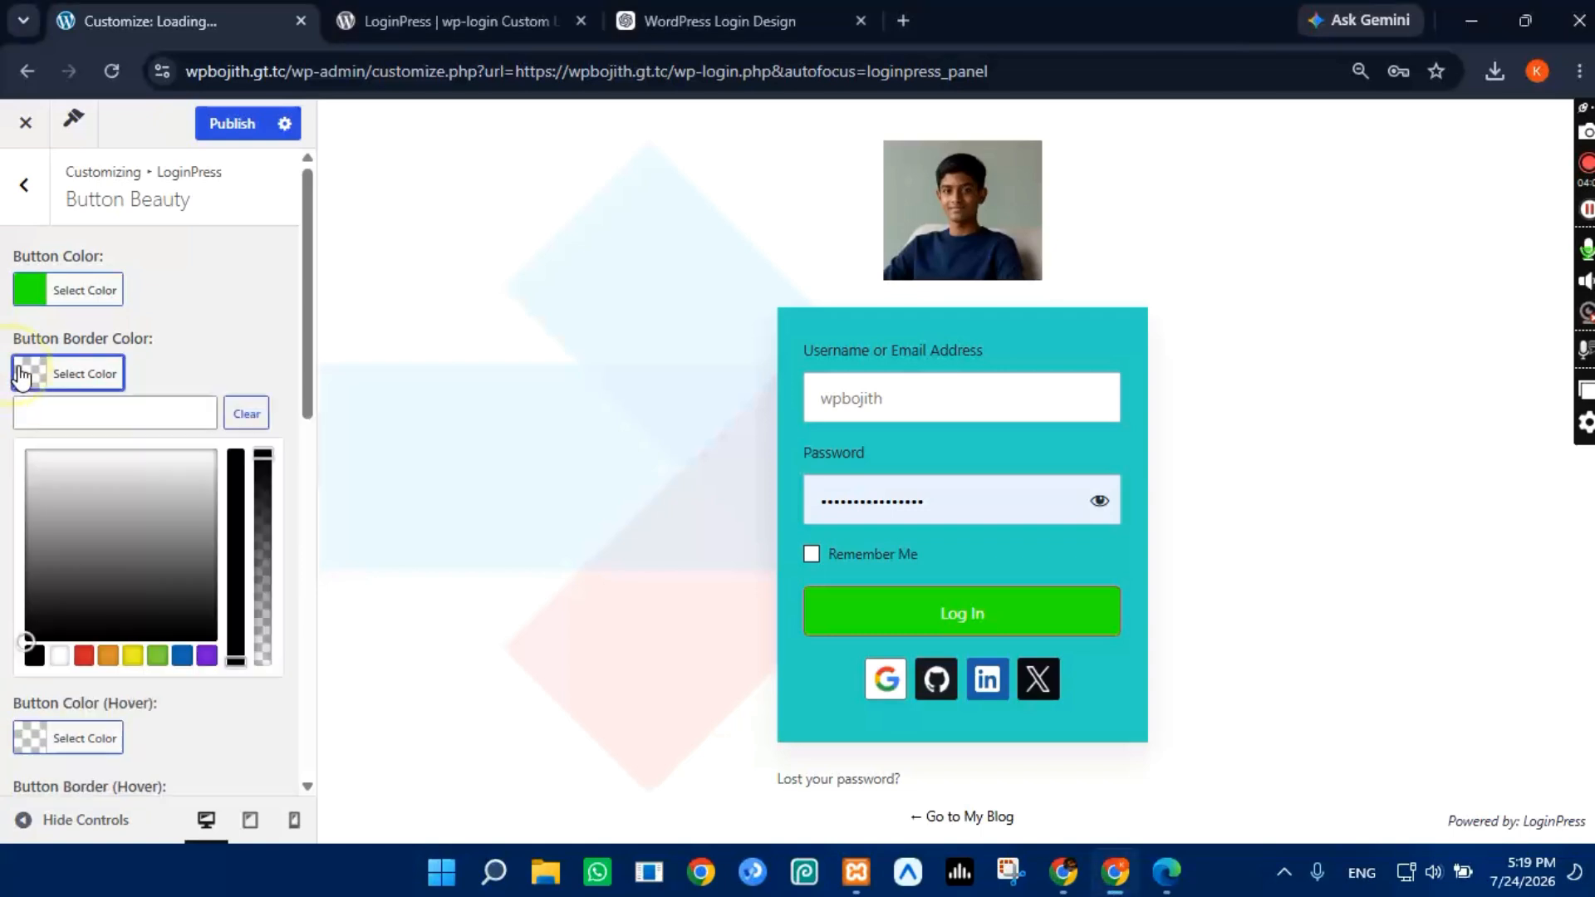
scroll(103, 531, "down", 1)
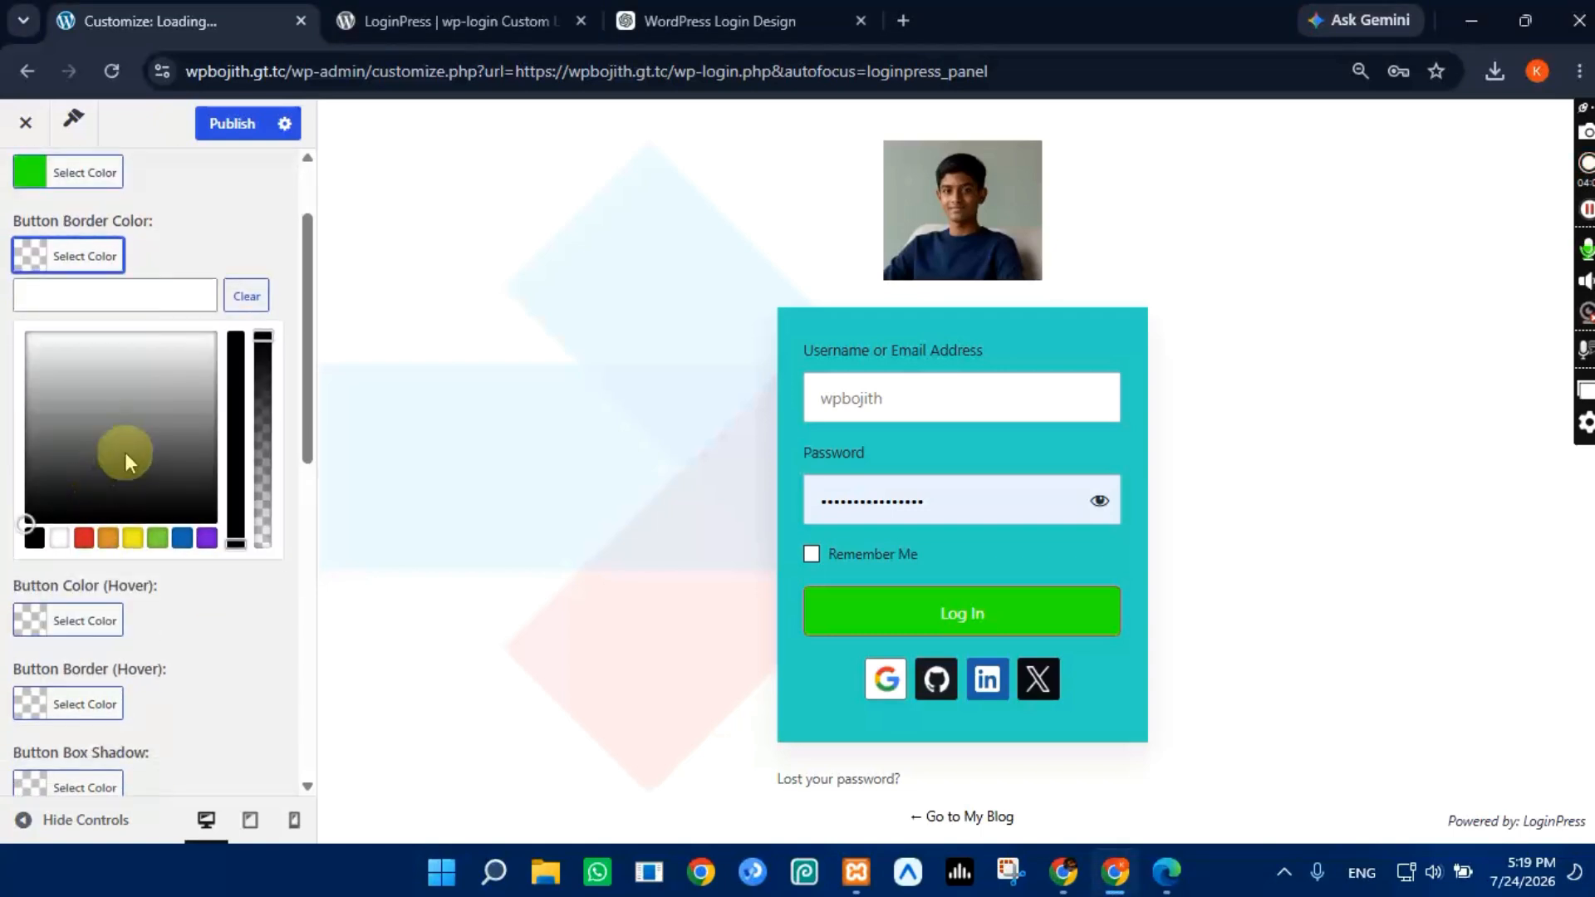
left_click(147, 452)
left_click(152, 392)
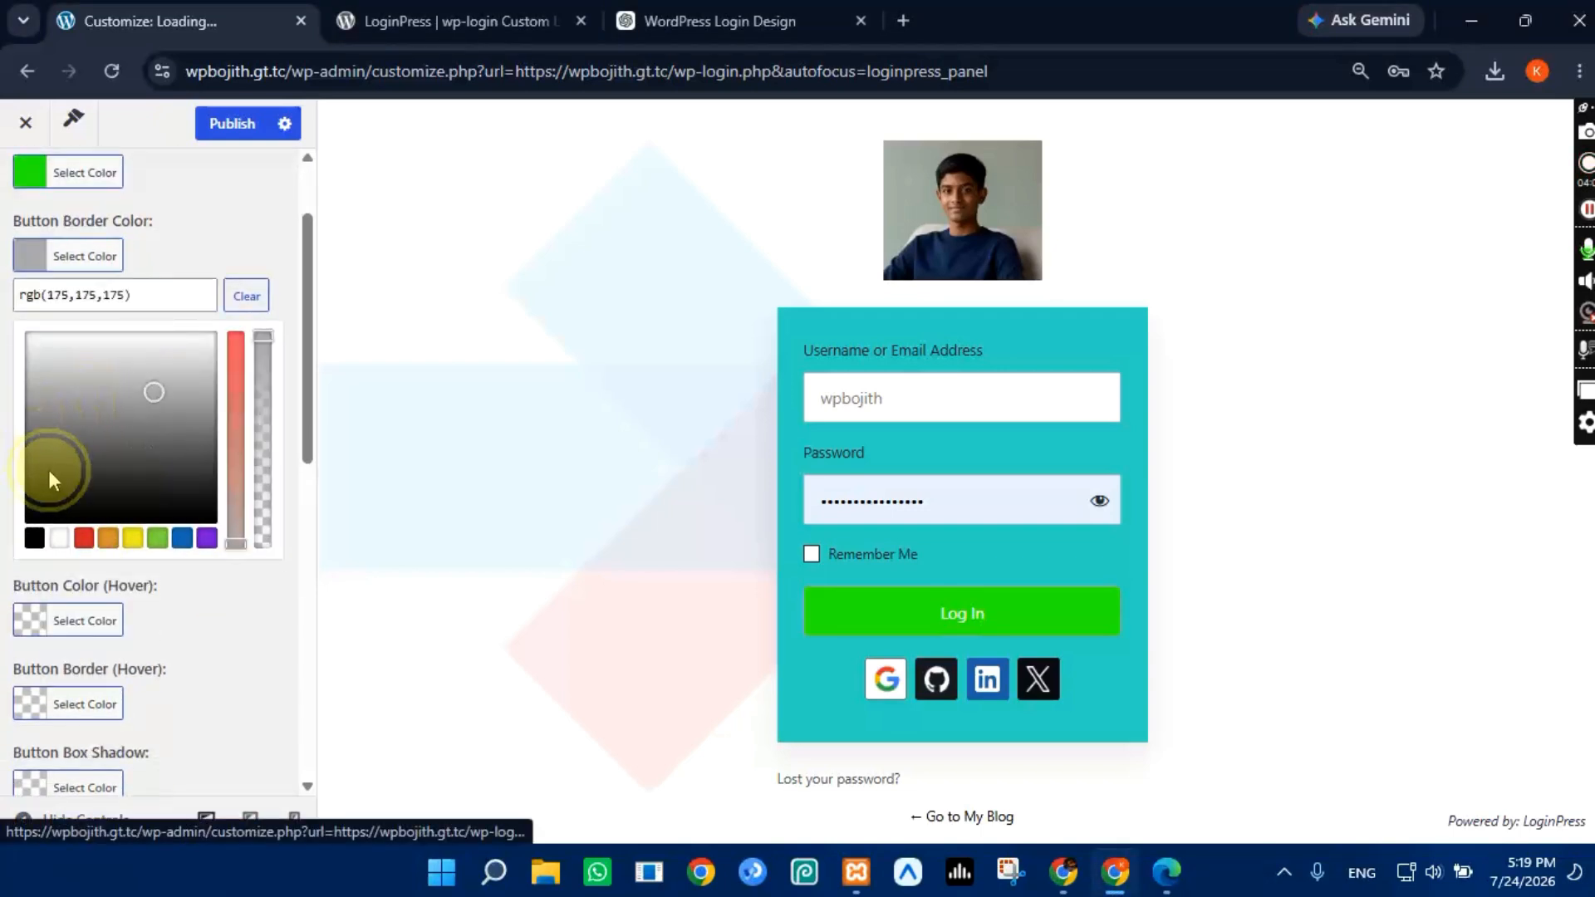
left_click_drag(51, 467, 37, 475)
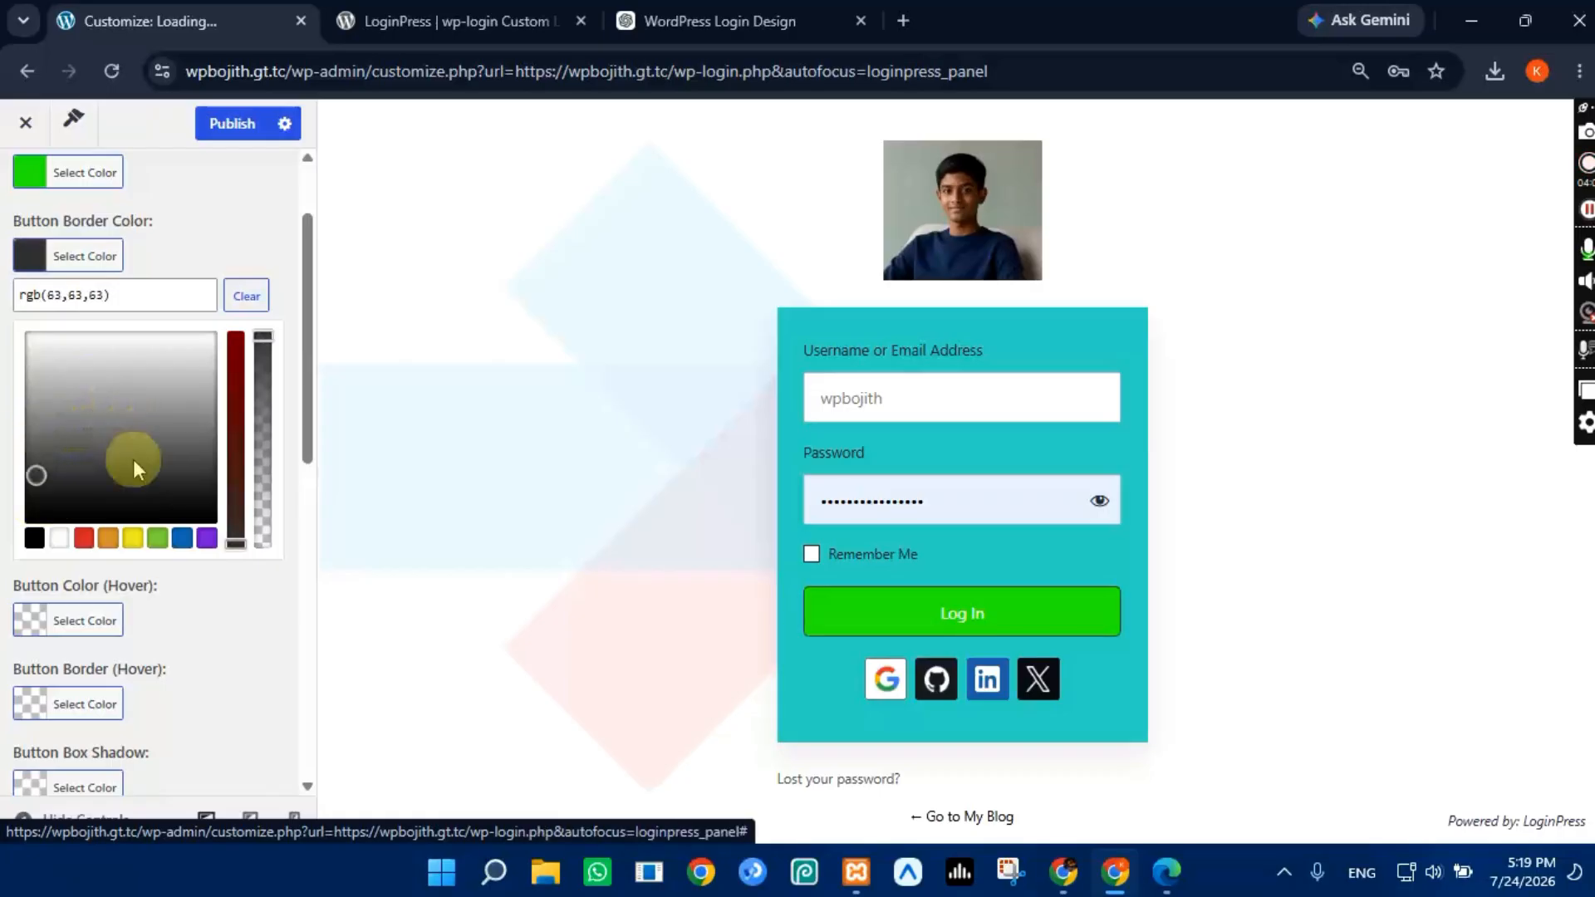
left_click(84, 538)
left_click_drag(235, 384, 222, 311)
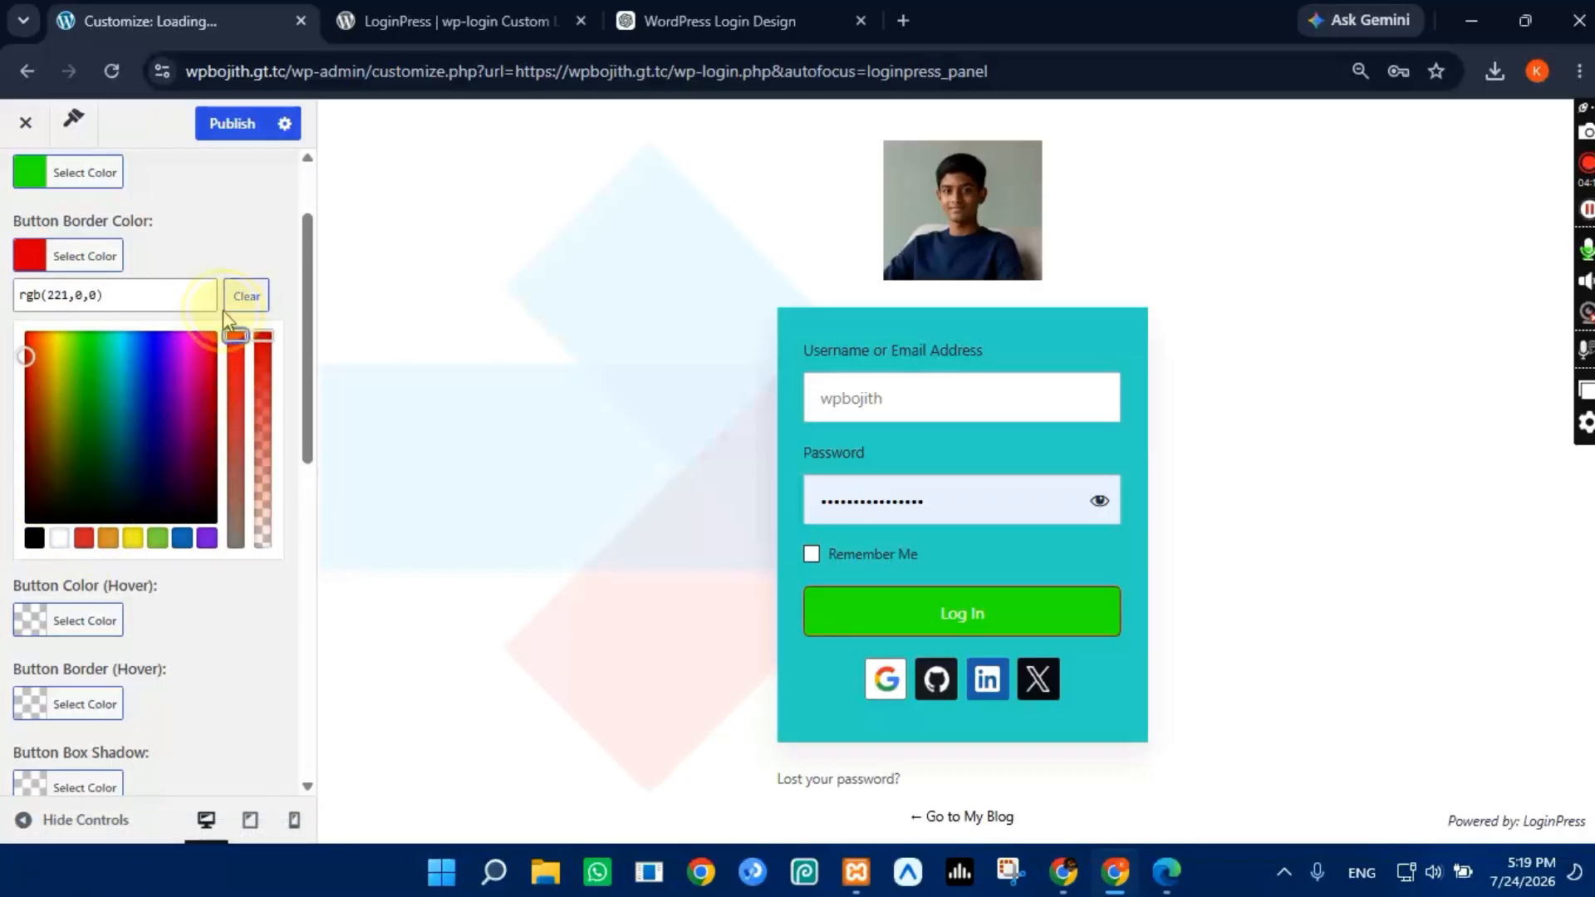
left_click(266, 223)
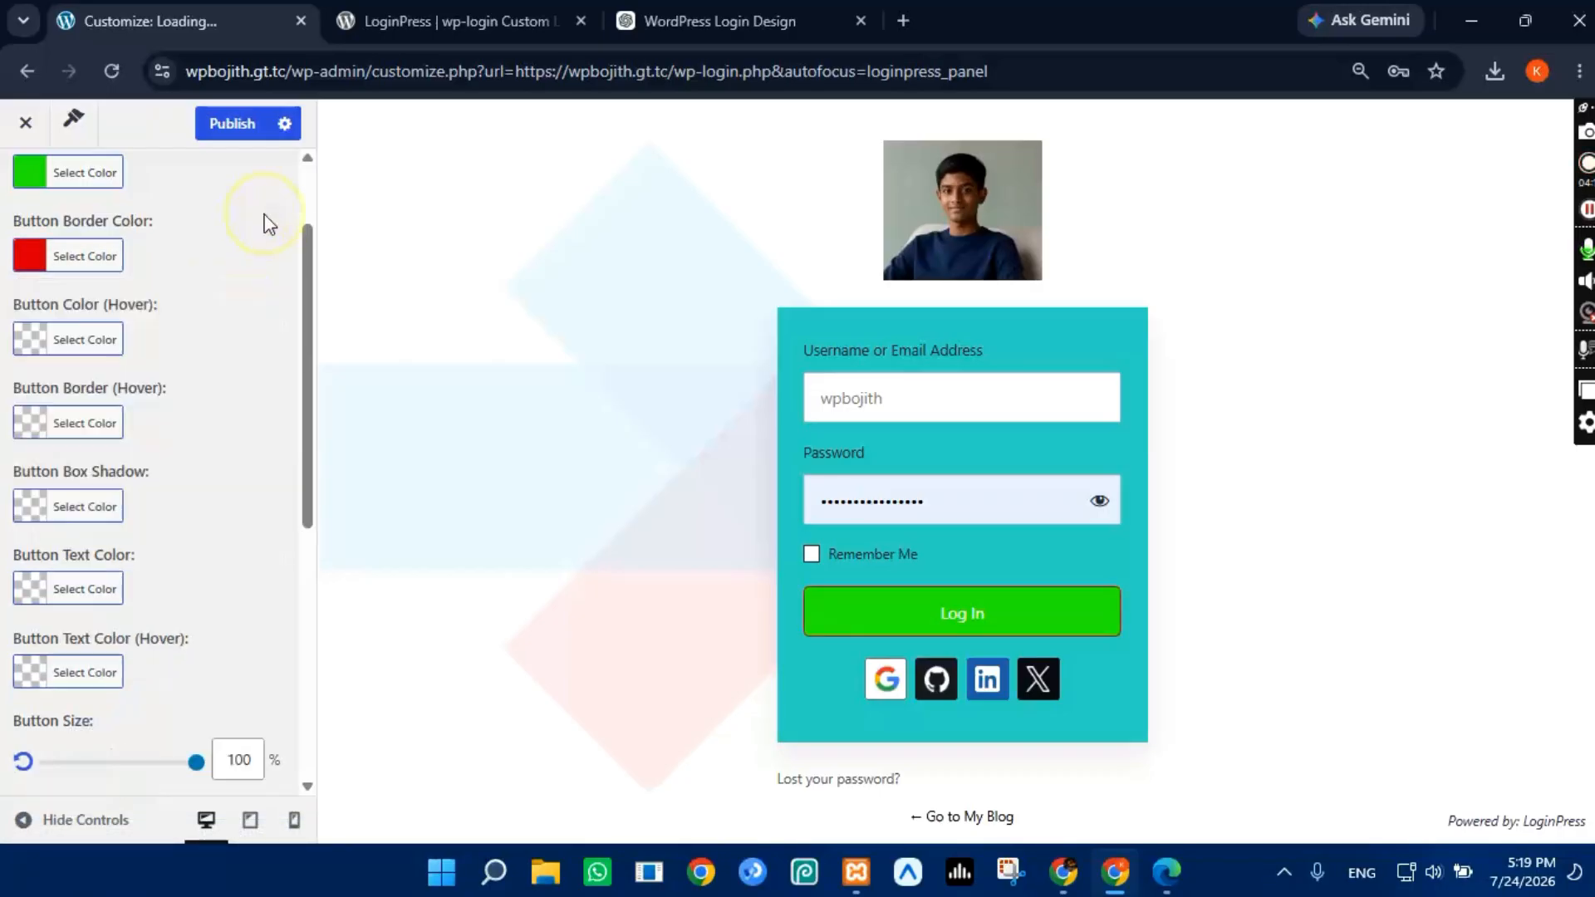
Step: Set the Log In button's hover color to blue, rgb(30,115,190)
left_click(26, 345)
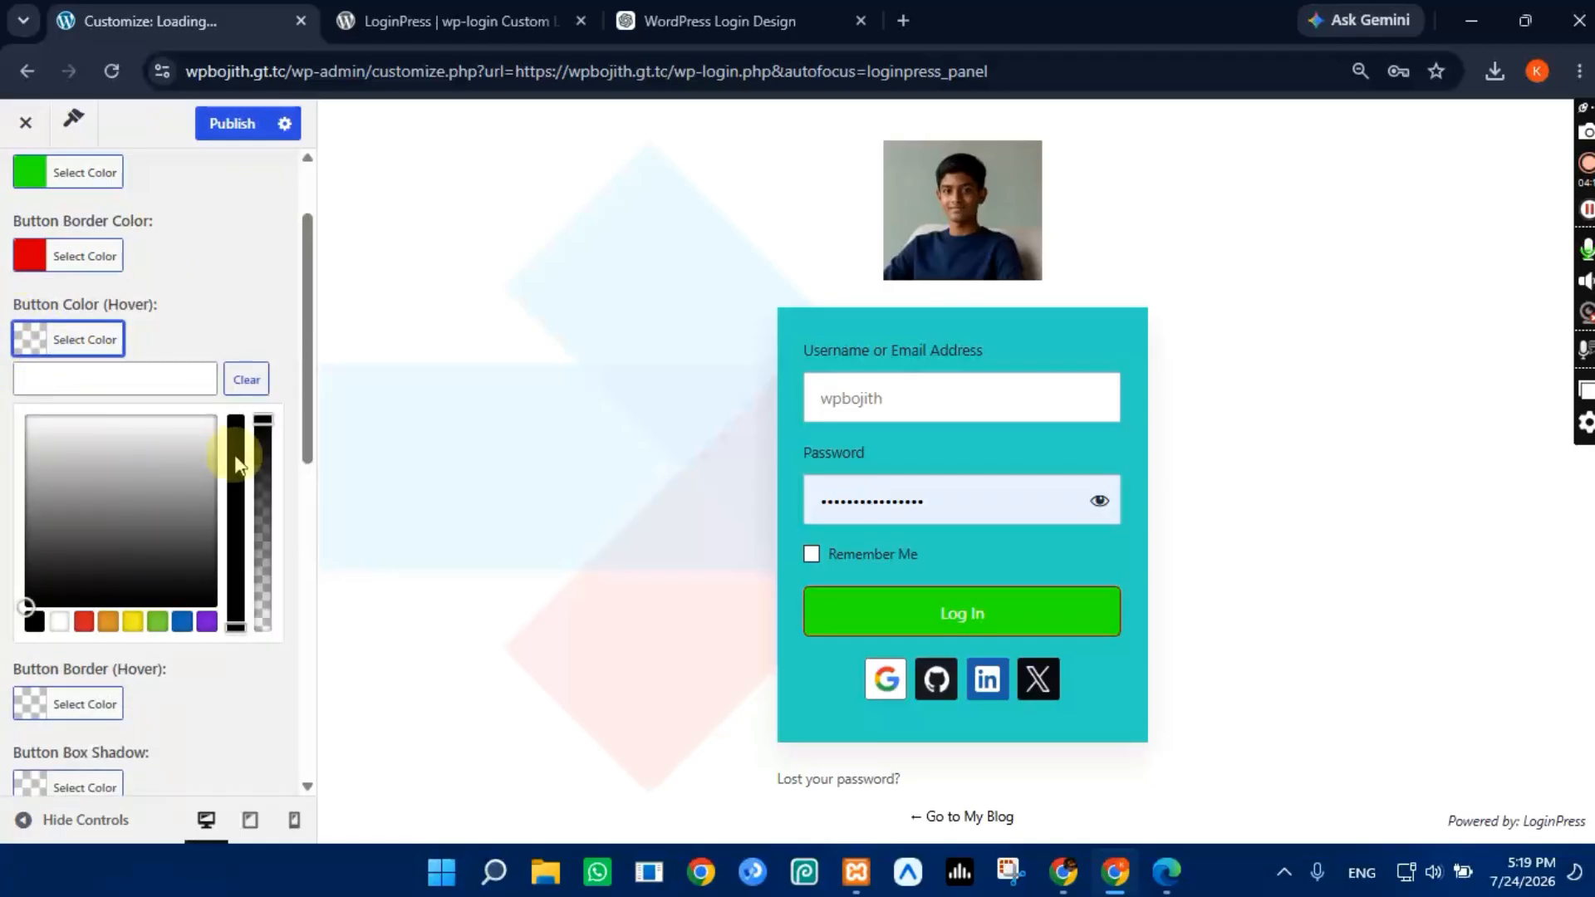
left_click(182, 621)
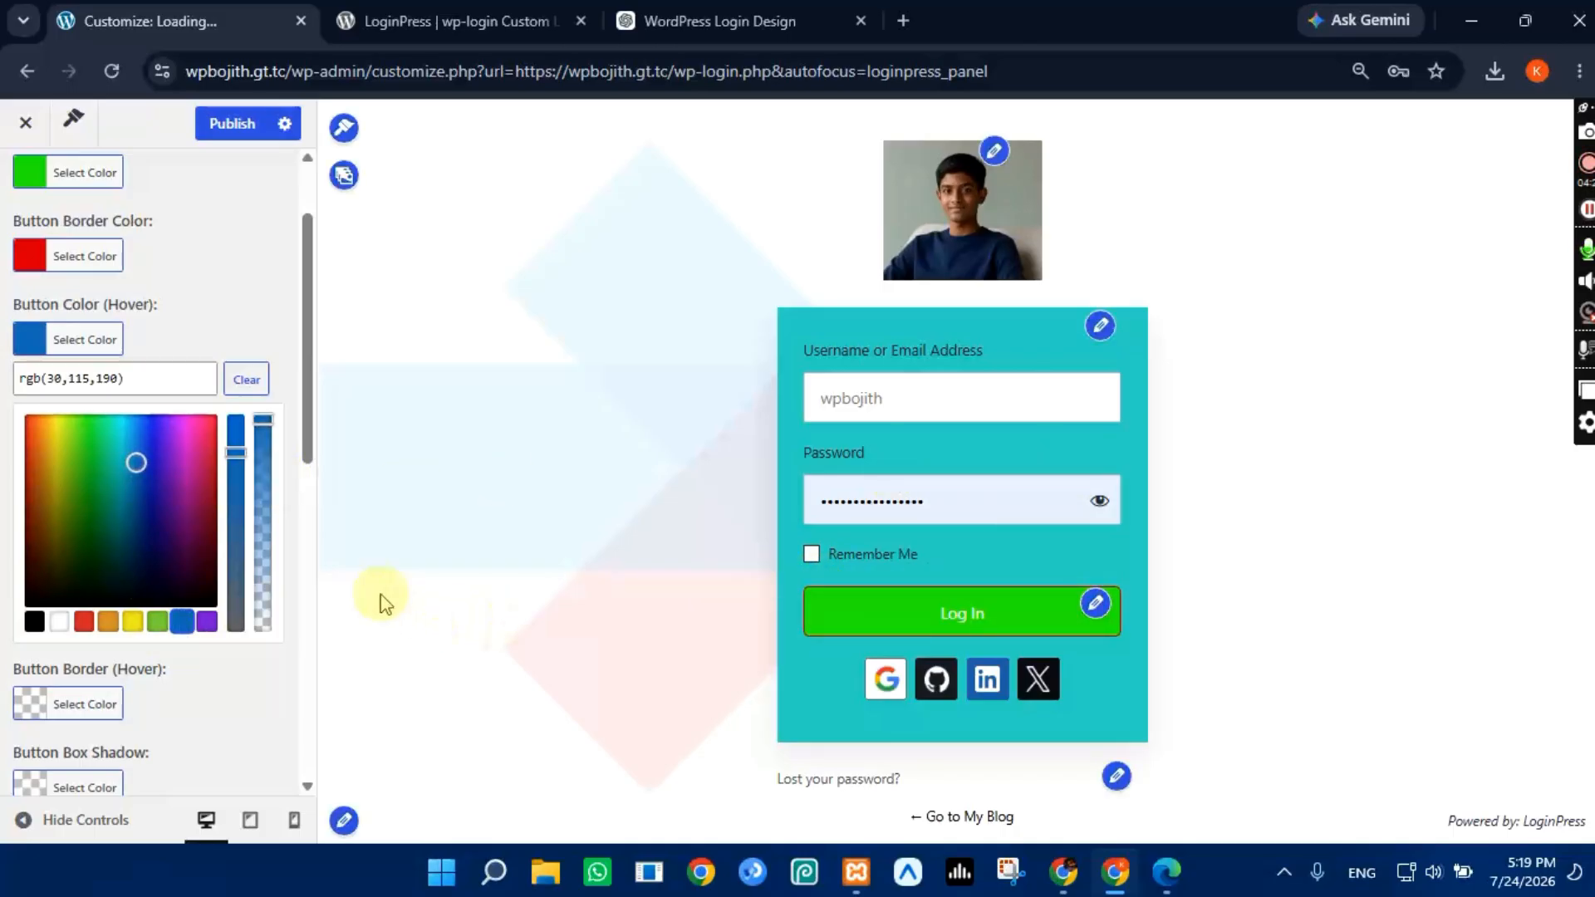
left_click(200, 291)
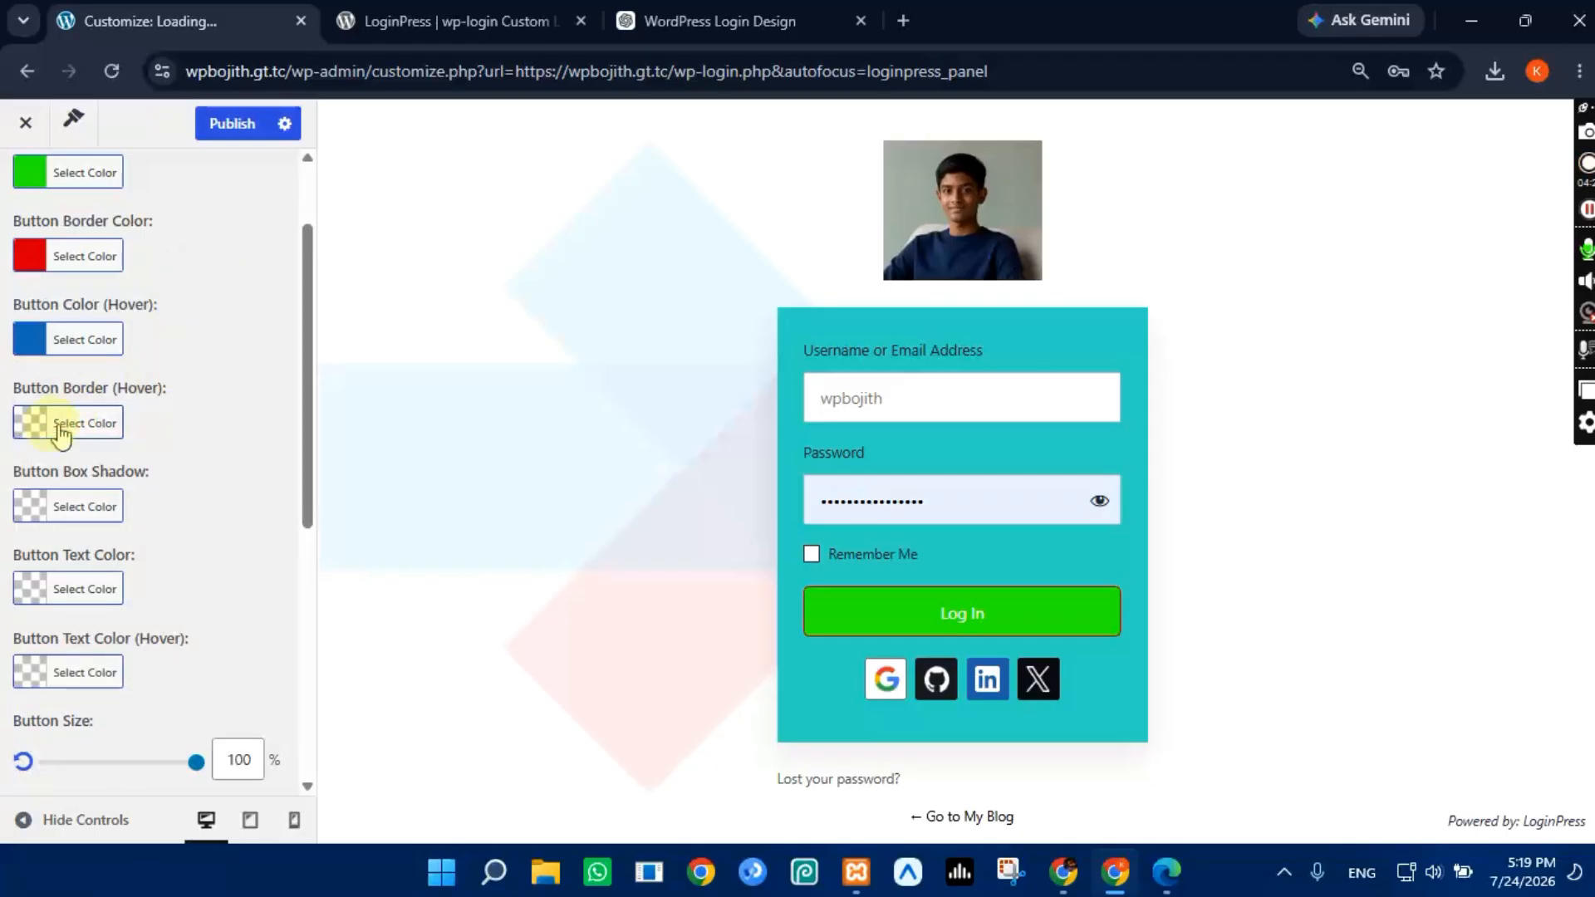
Step: Set the Log In button's hover border color to yellow, rgb(237,237,0)
left_click(28, 436)
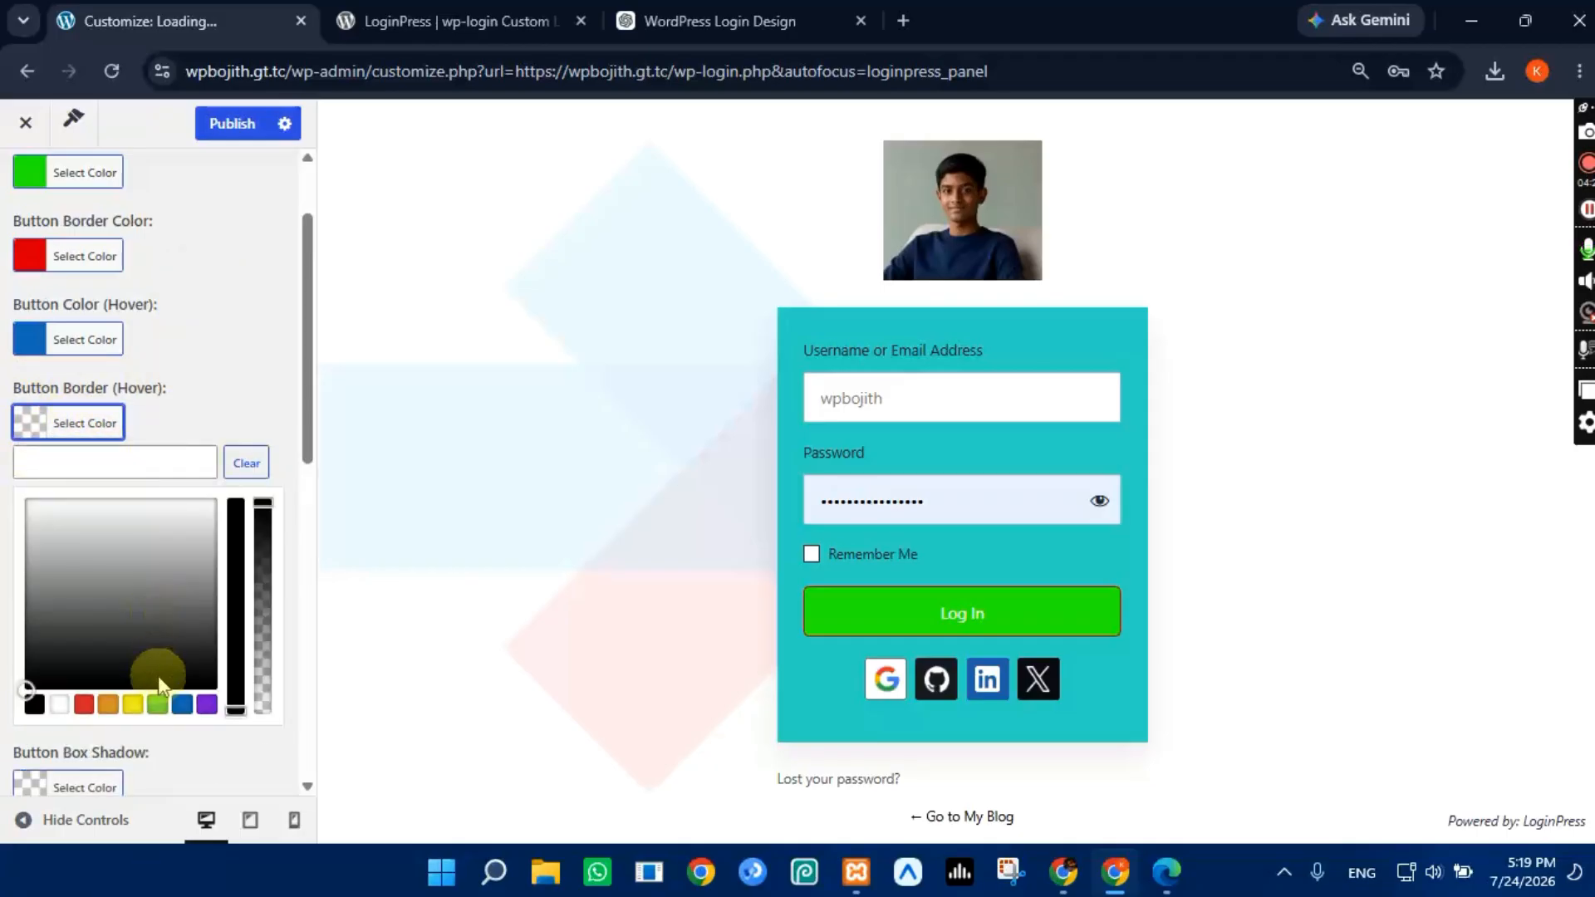
left_click(875, 595)
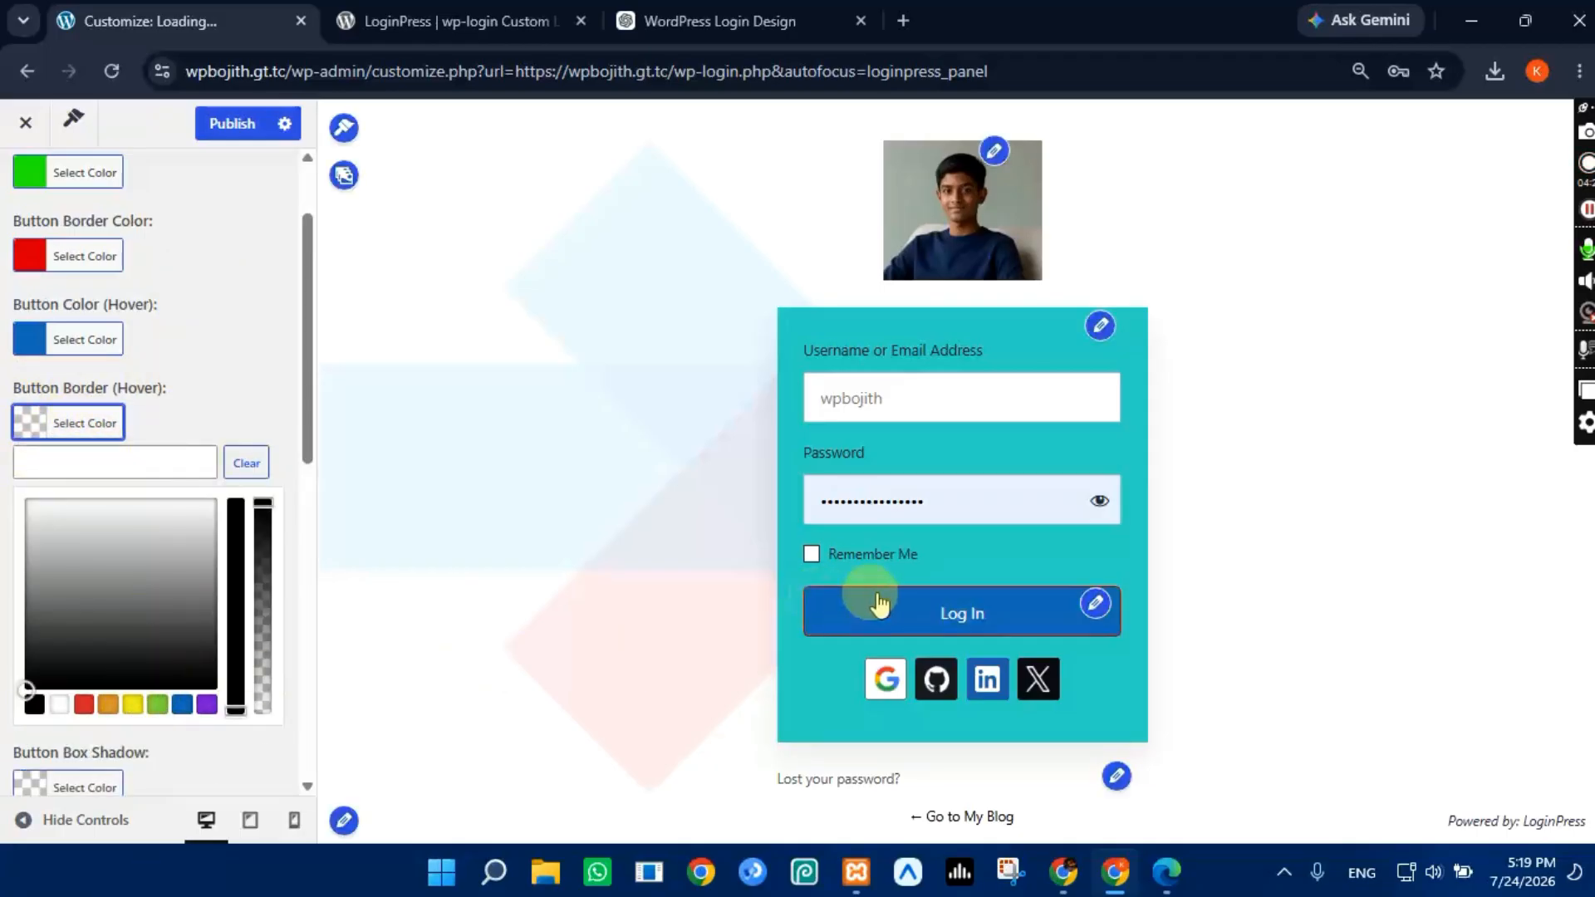
left_click(133, 705)
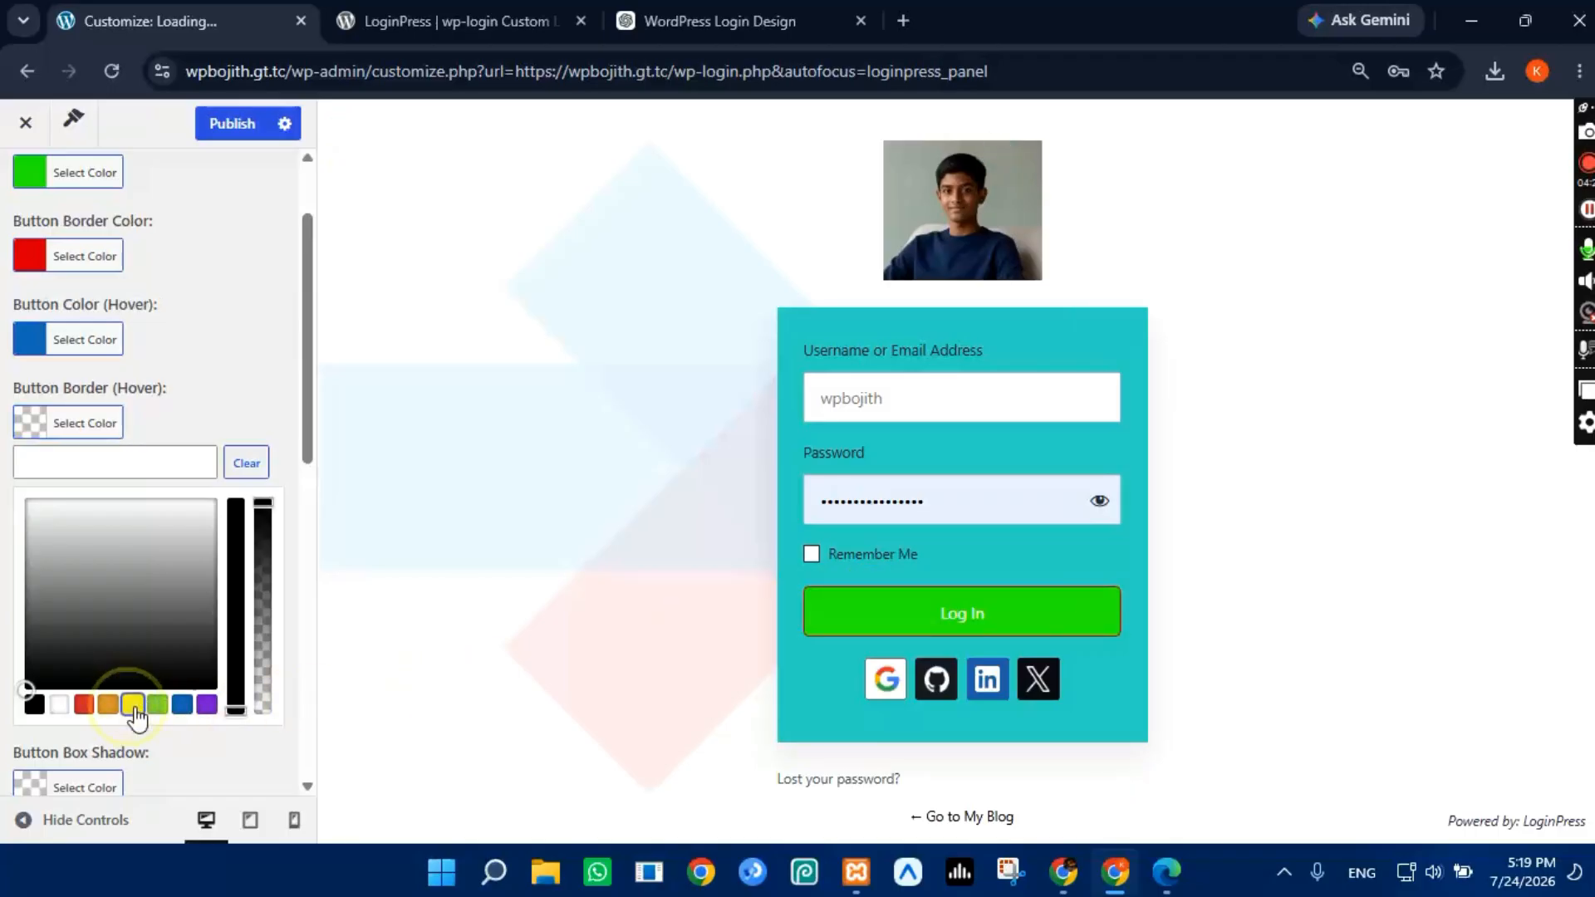
left_click_drag(236, 532, 236, 502)
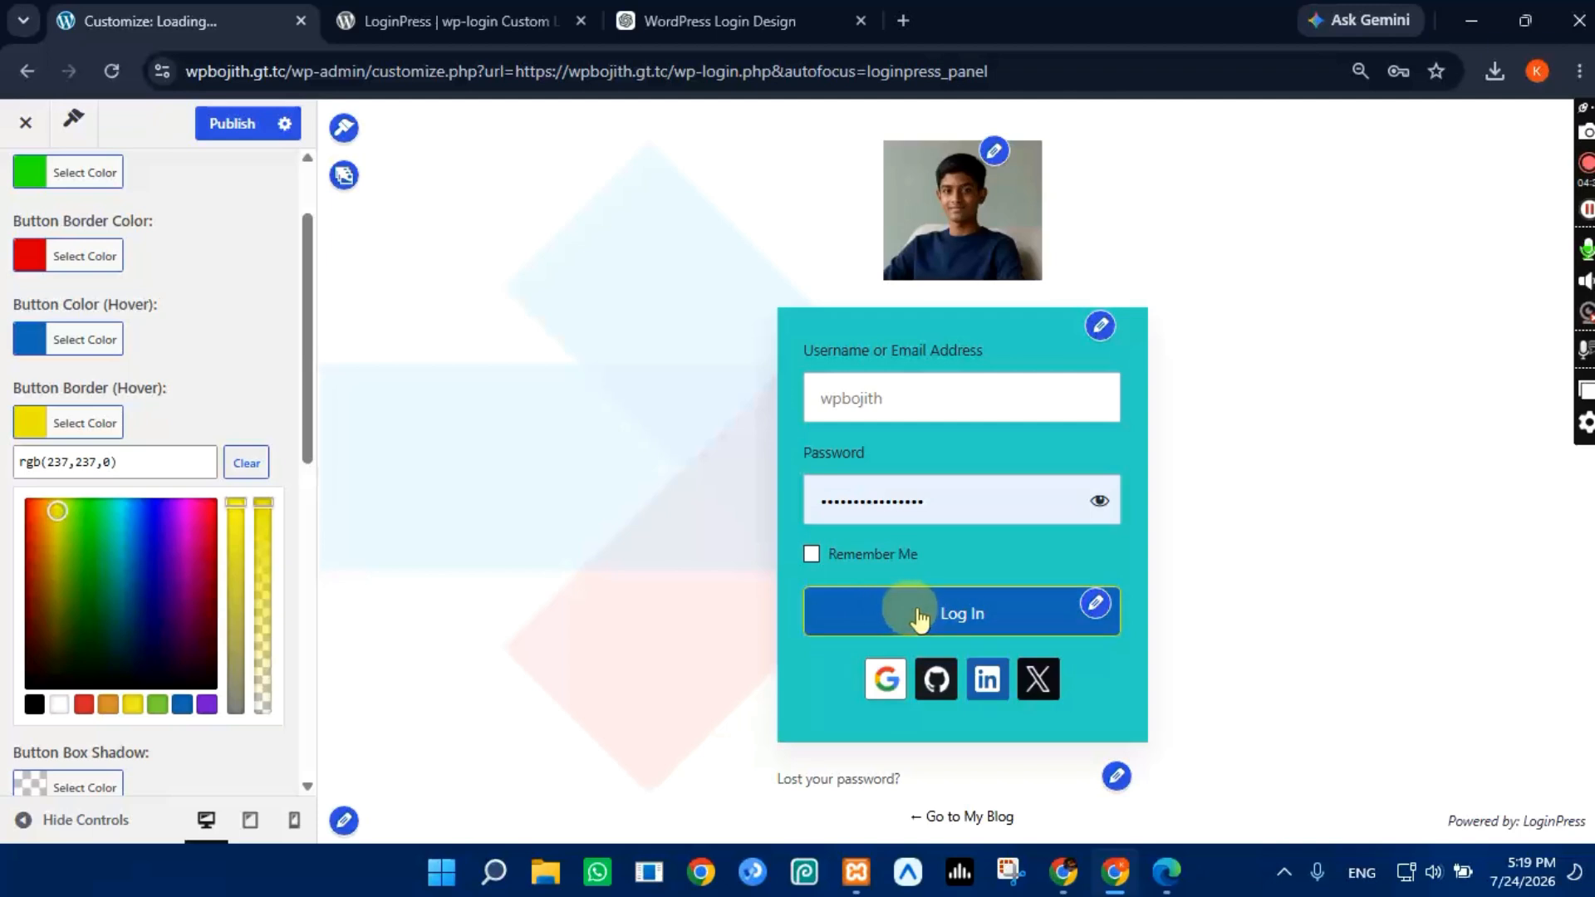
left_click(267, 379)
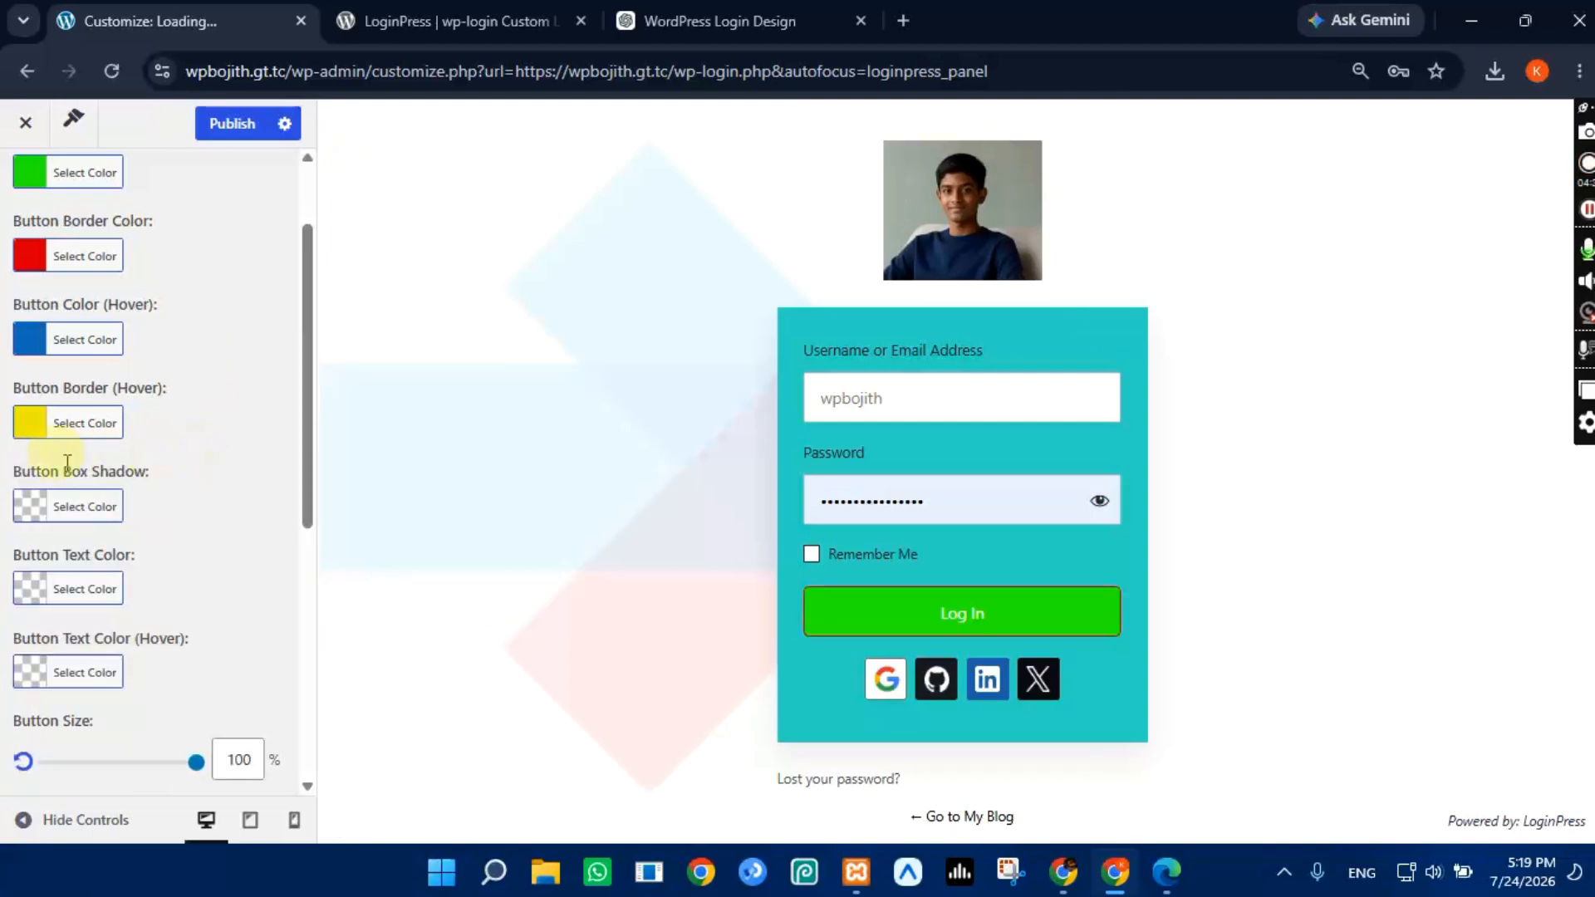
Step: Set the Log In button's box shadow color to black
scroll(142, 502, "down", 1)
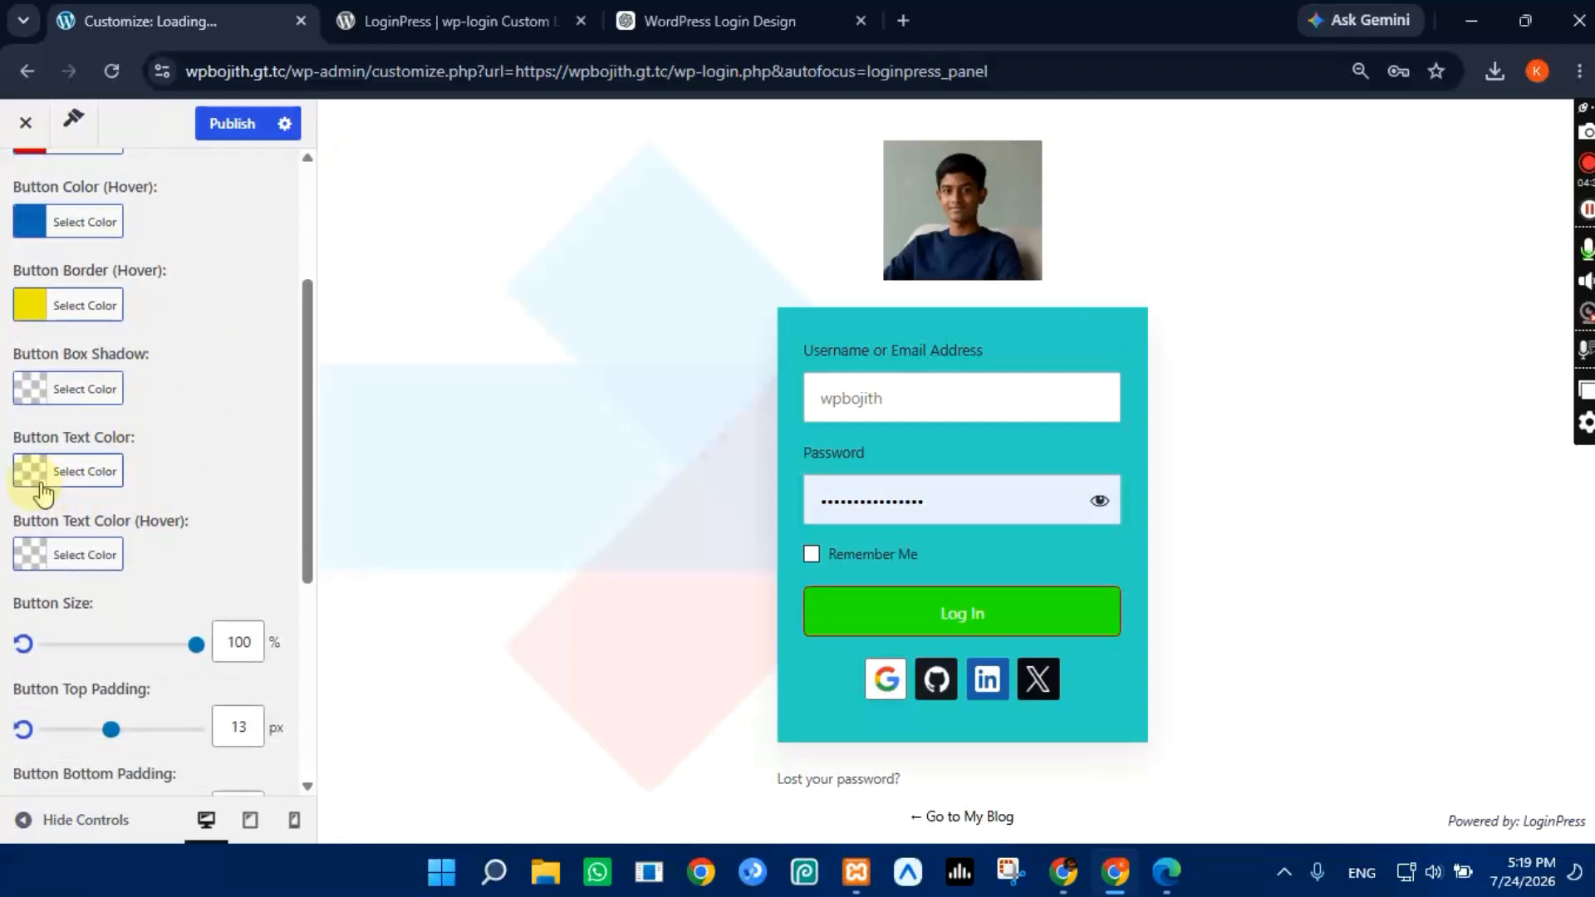
left_click(33, 397)
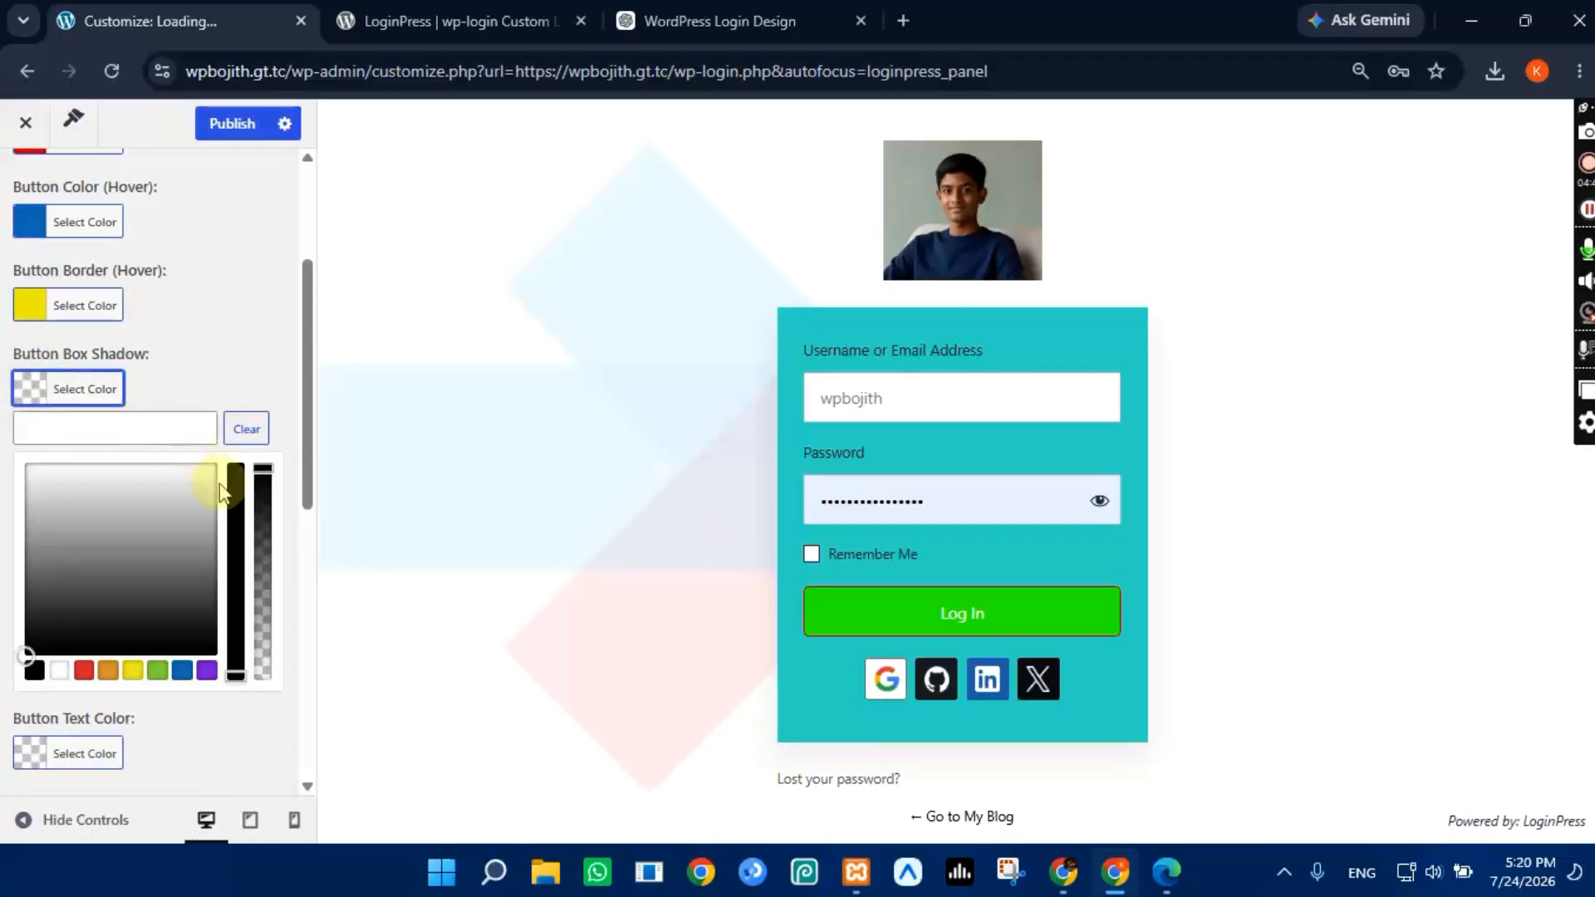
left_click_drag(236, 499, 234, 440)
left_click(229, 358)
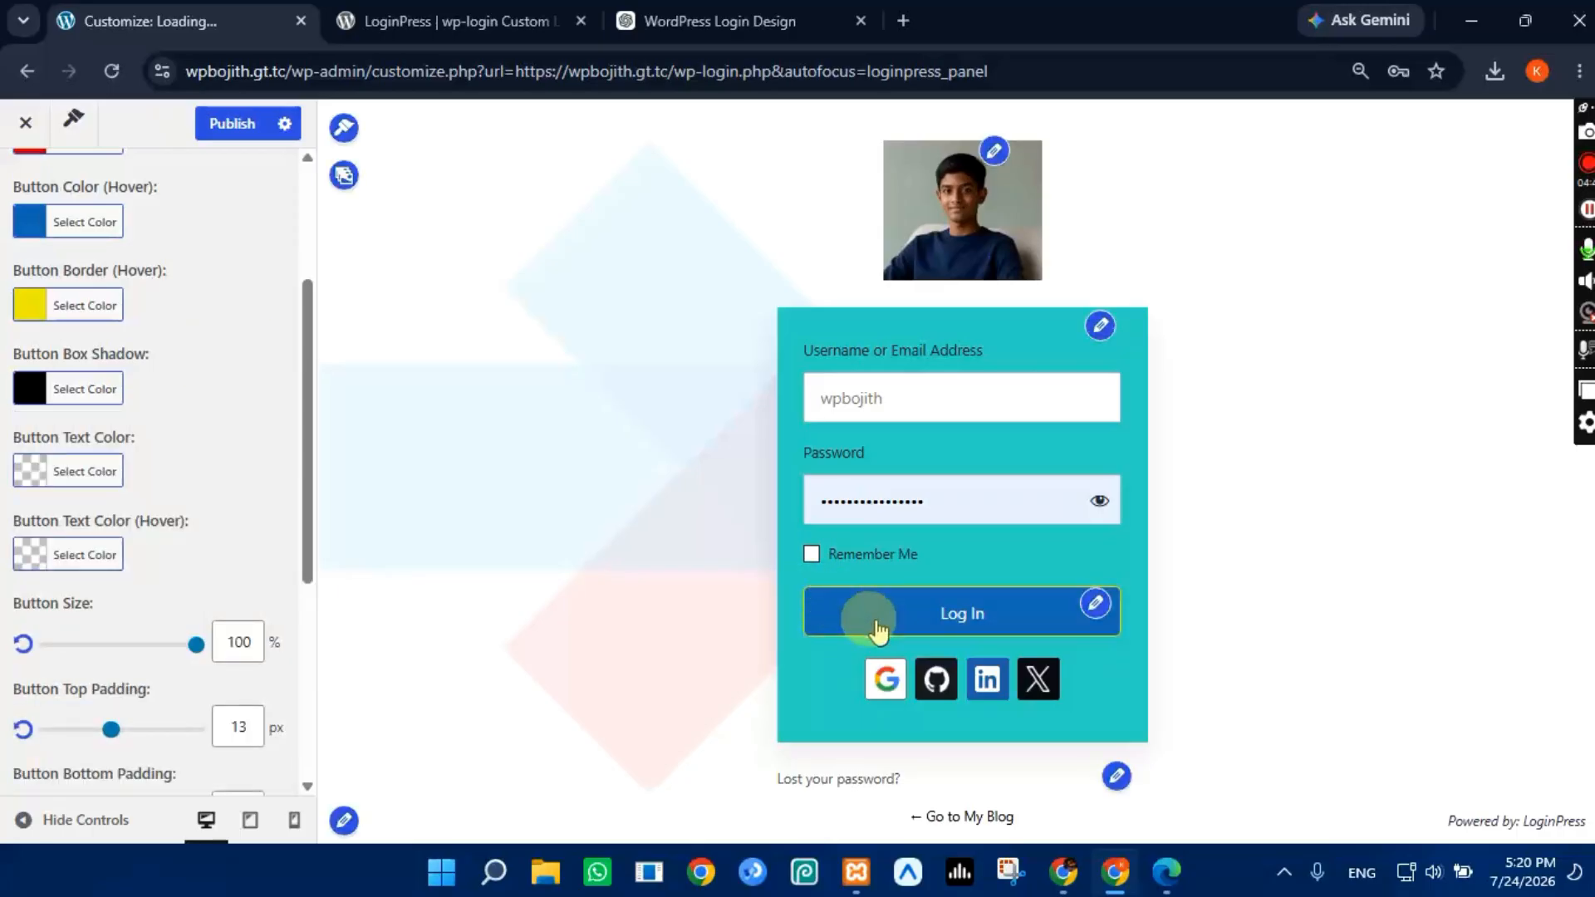
Step: Set the Log In button's normal text color to black, rgb(0,0,0)
left_click(29, 482)
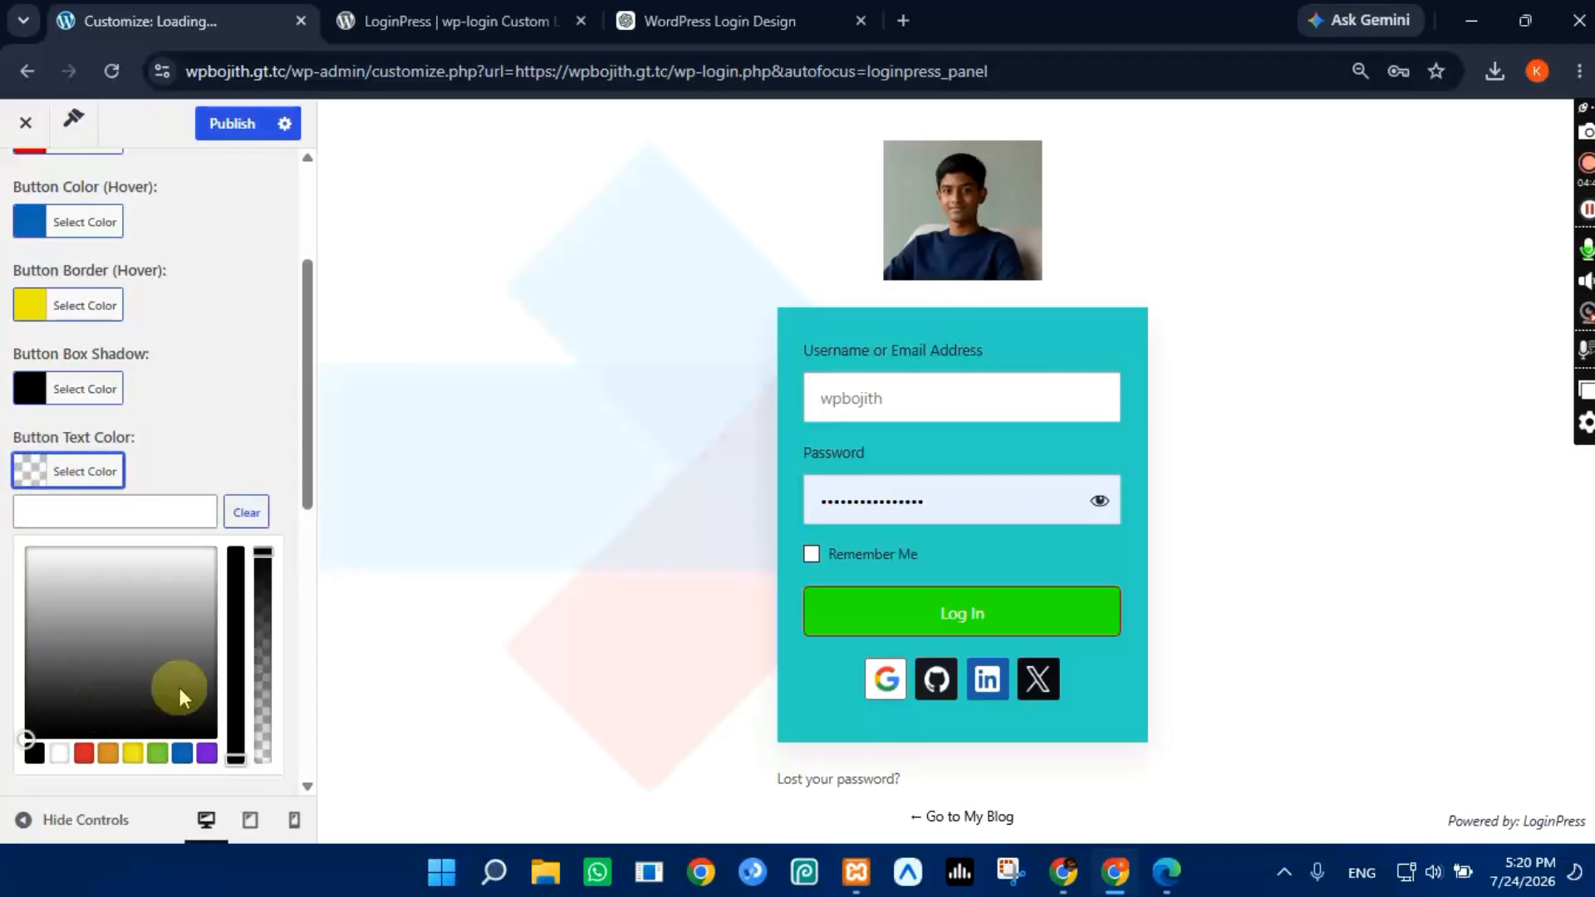
left_click_drag(241, 623, 232, 544)
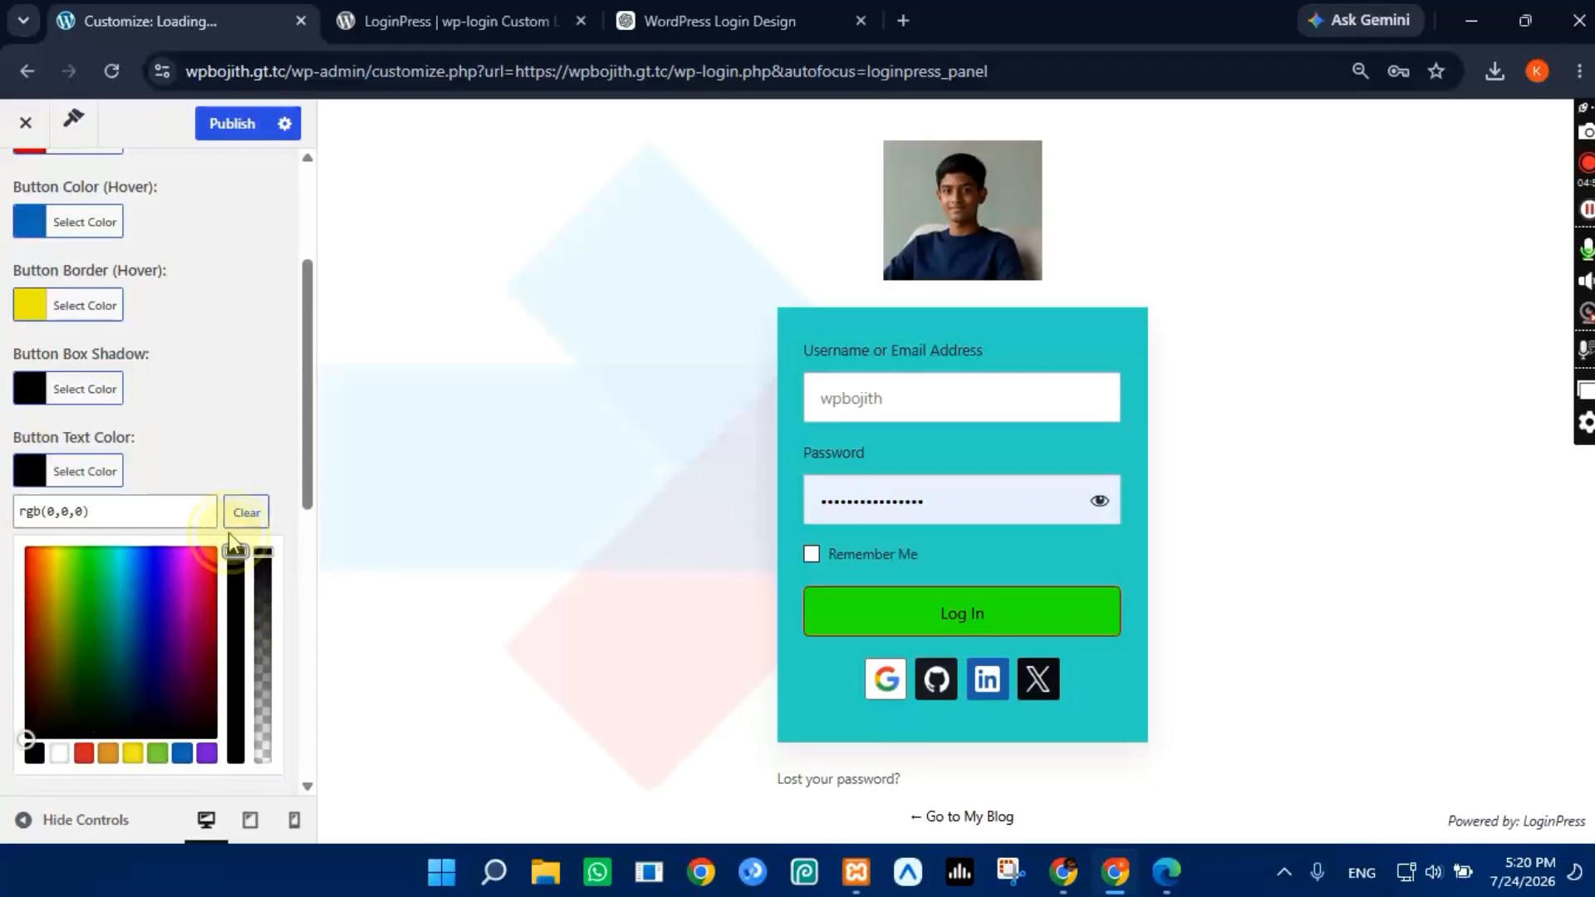
left_click(220, 444)
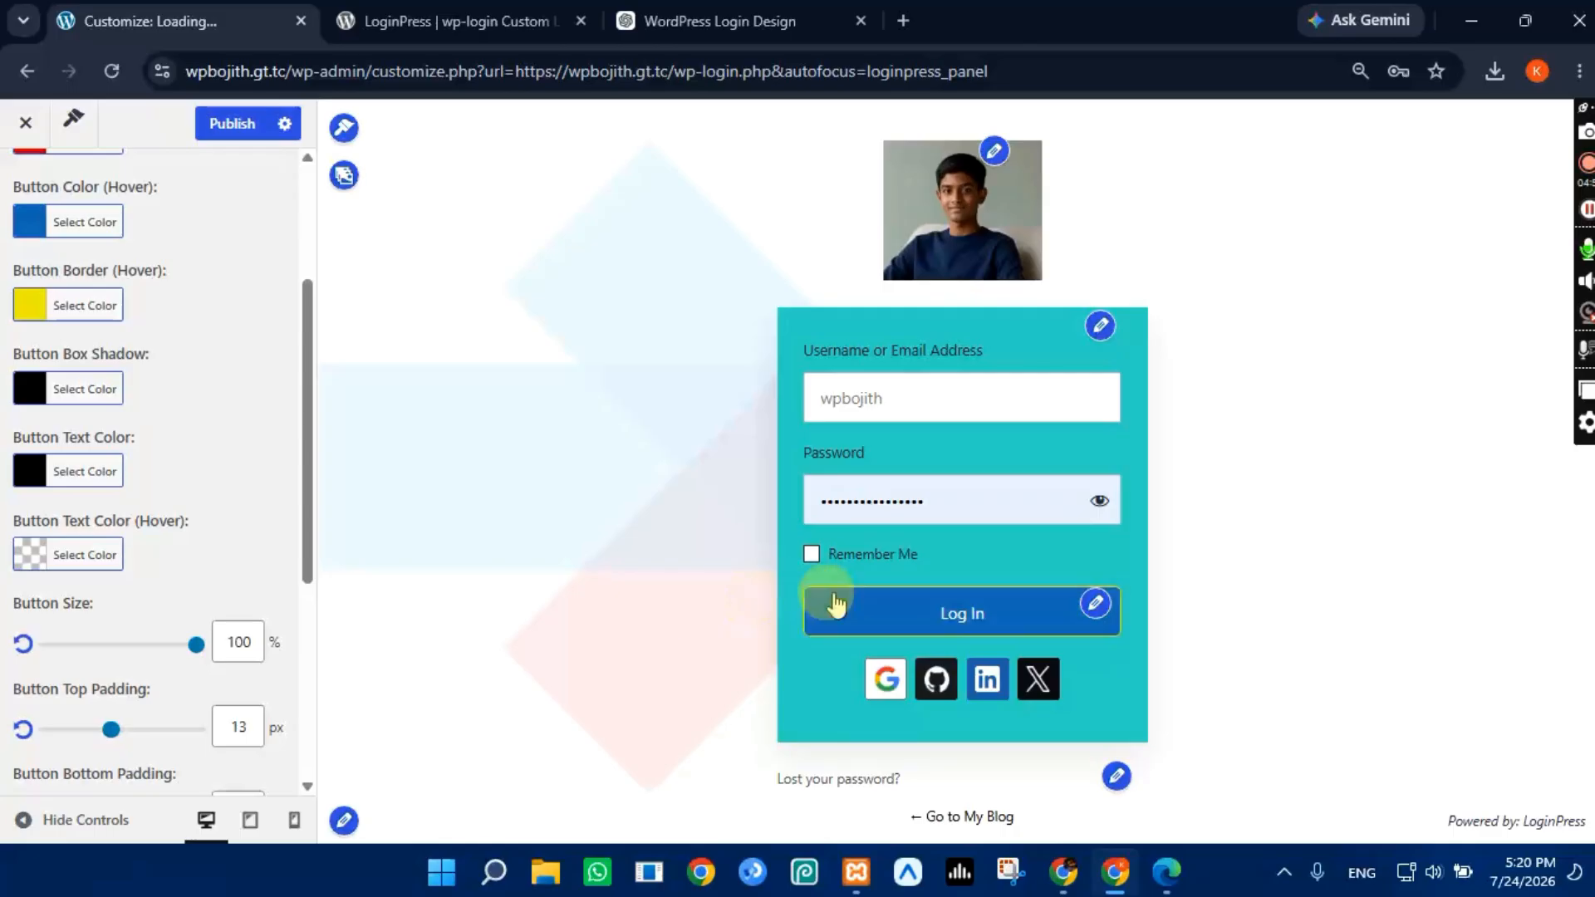
scroll(177, 524, "down", 4)
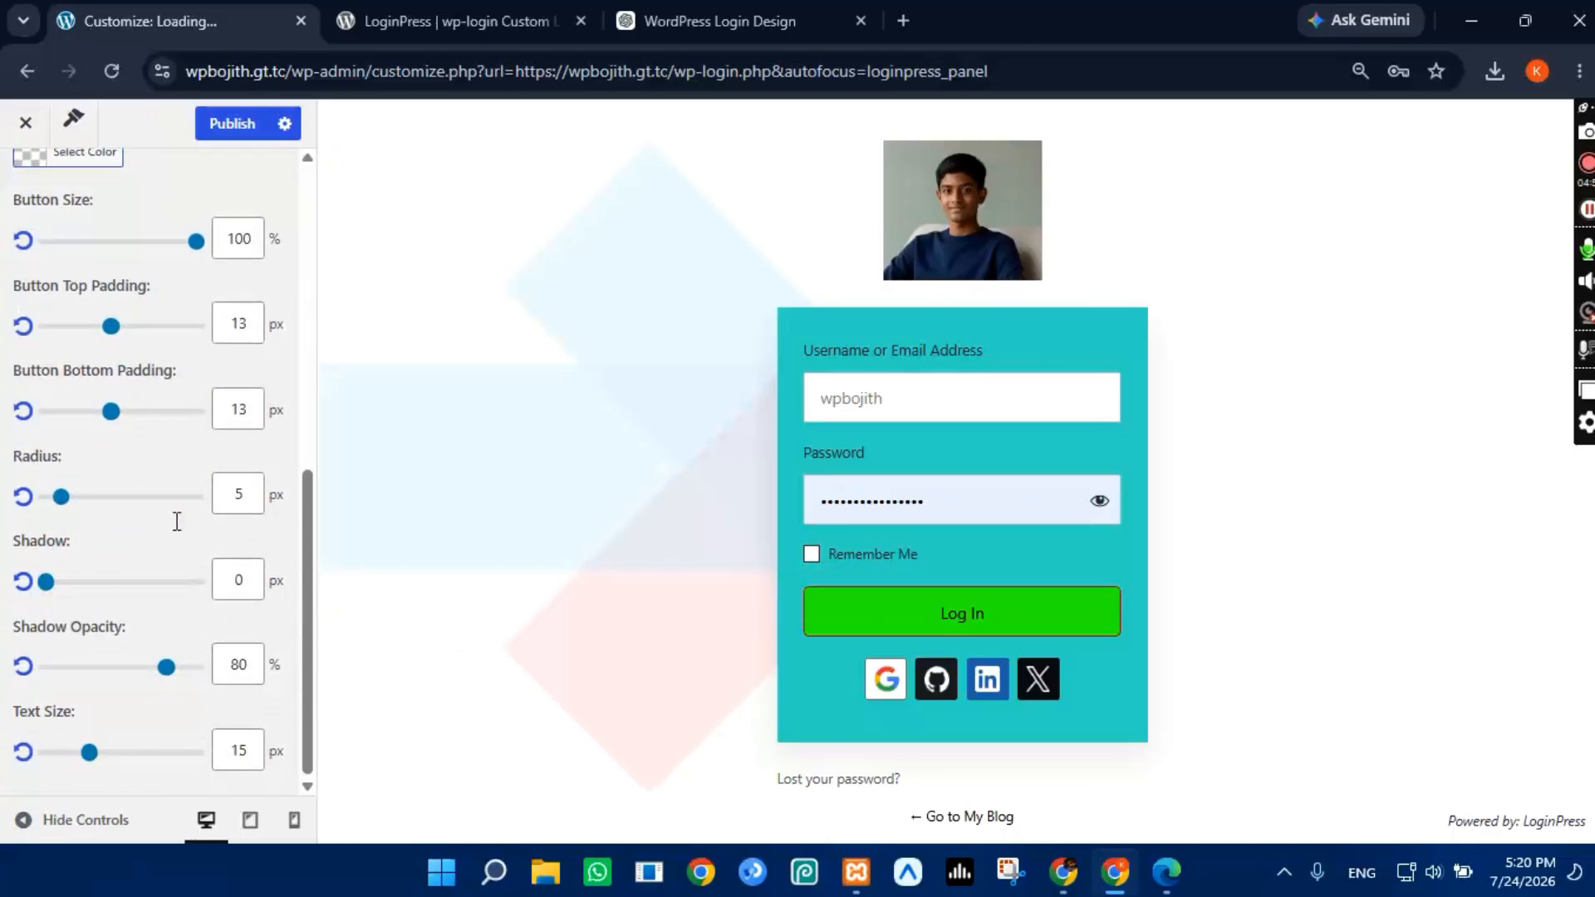
scroll(213, 416, "up", 8)
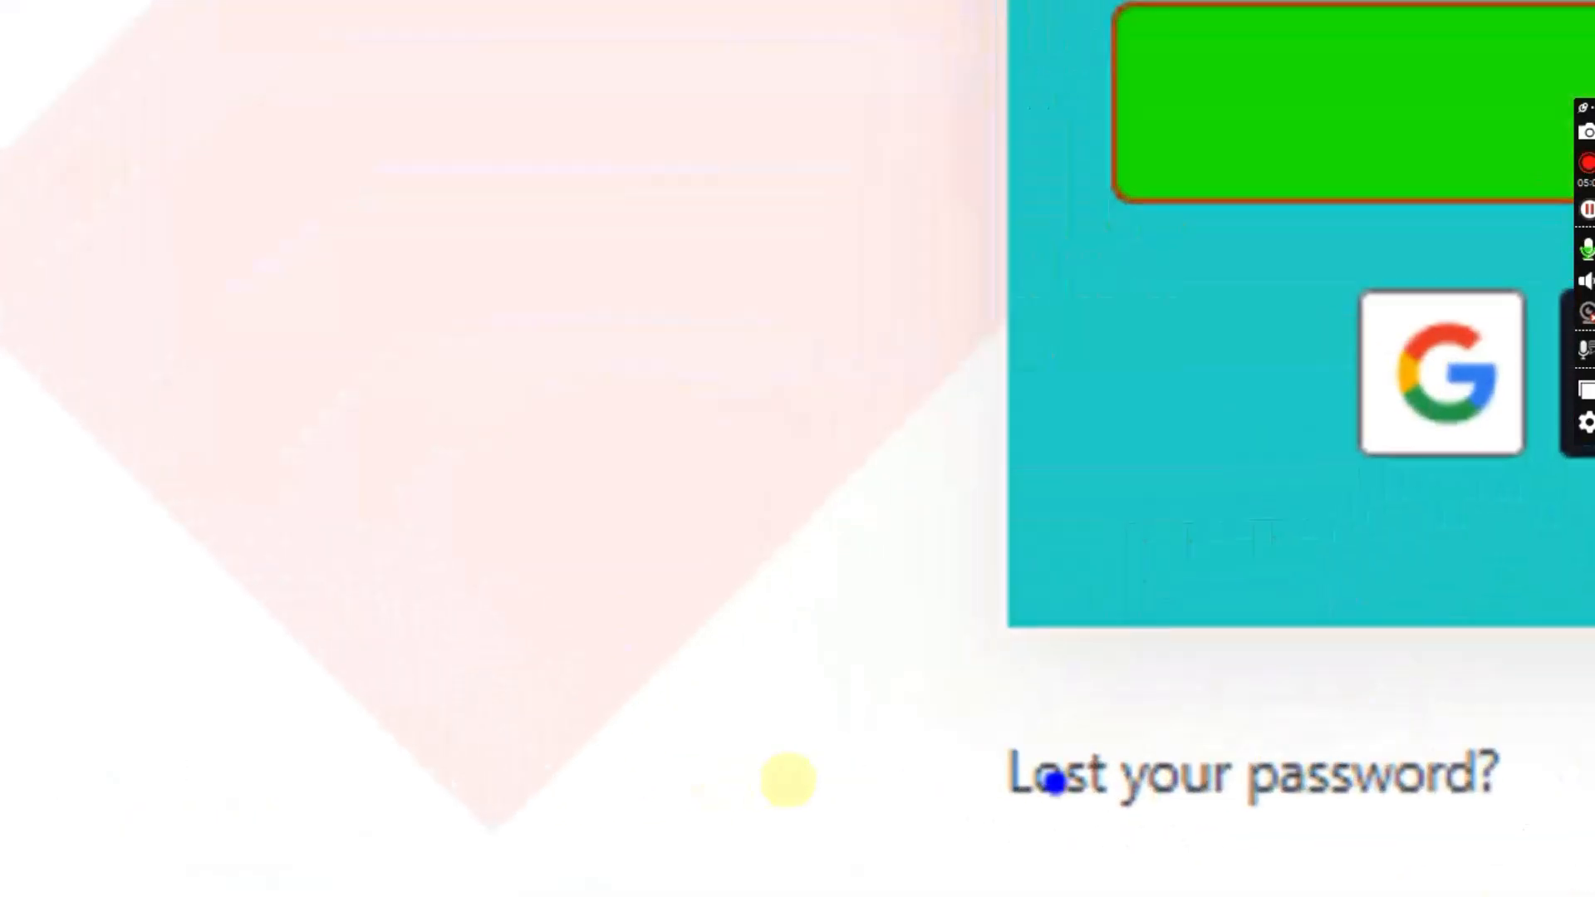
Step: Open the form footer settings and set the "Lost your password?" footer text color to black
mouse_move(989, 763)
left_mouse_down()
mouse_move(1105, 663)
mouse_move(1591, 628)
mouse_move(881, 881)
mouse_move(855, 790)
mouse_move(1043, 651)
mouse_move(967, 648)
left_mouse_up()
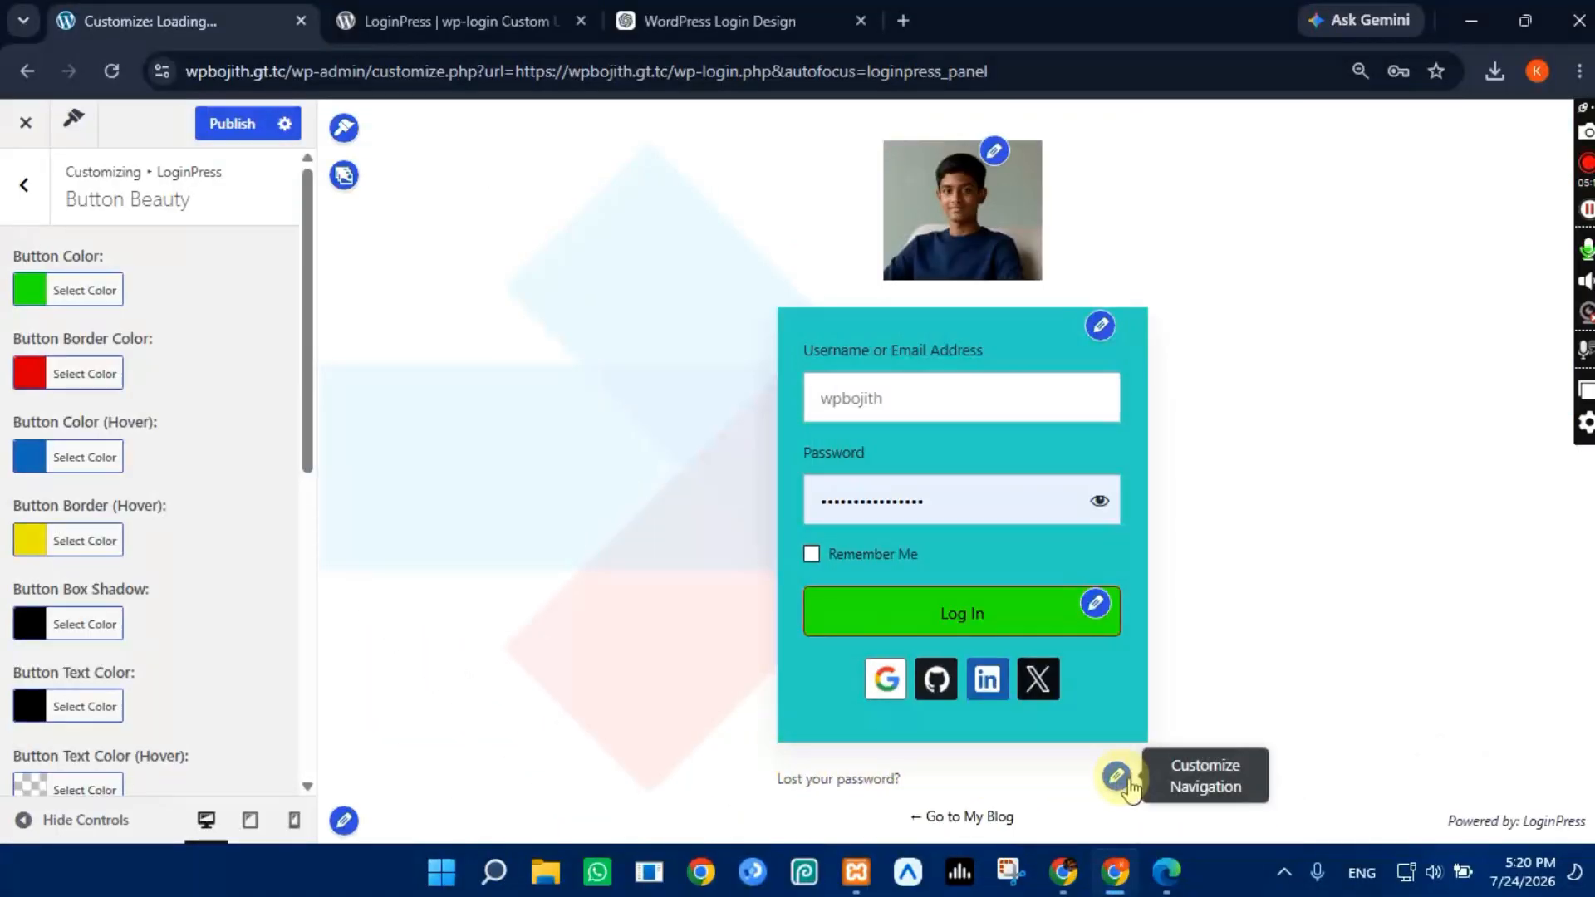
left_click(1117, 778)
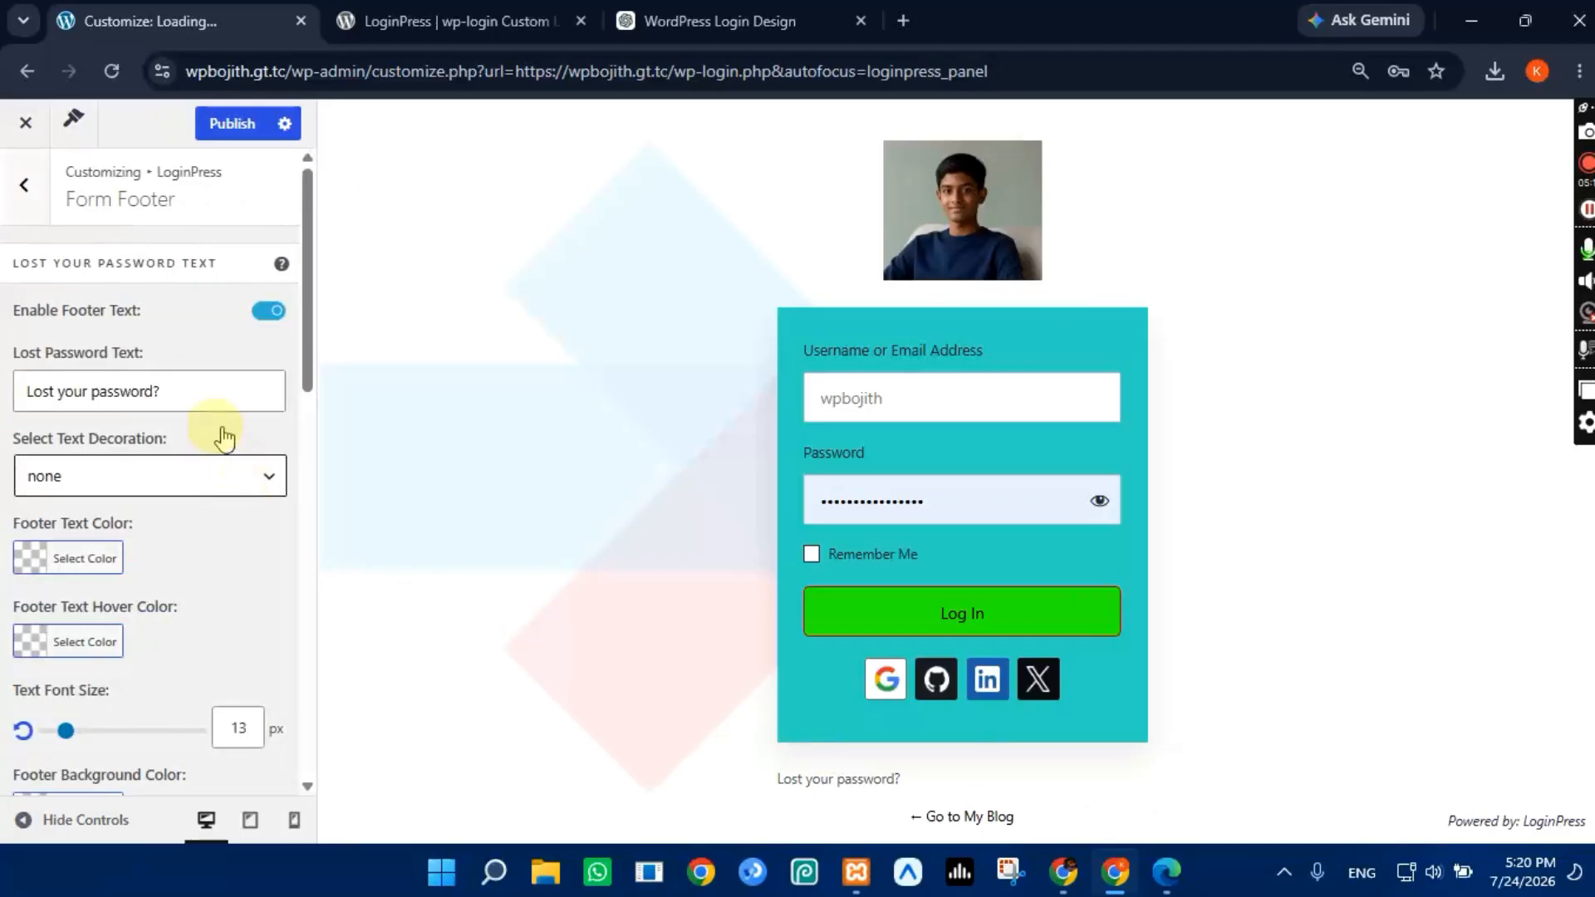
left_click(215, 390)
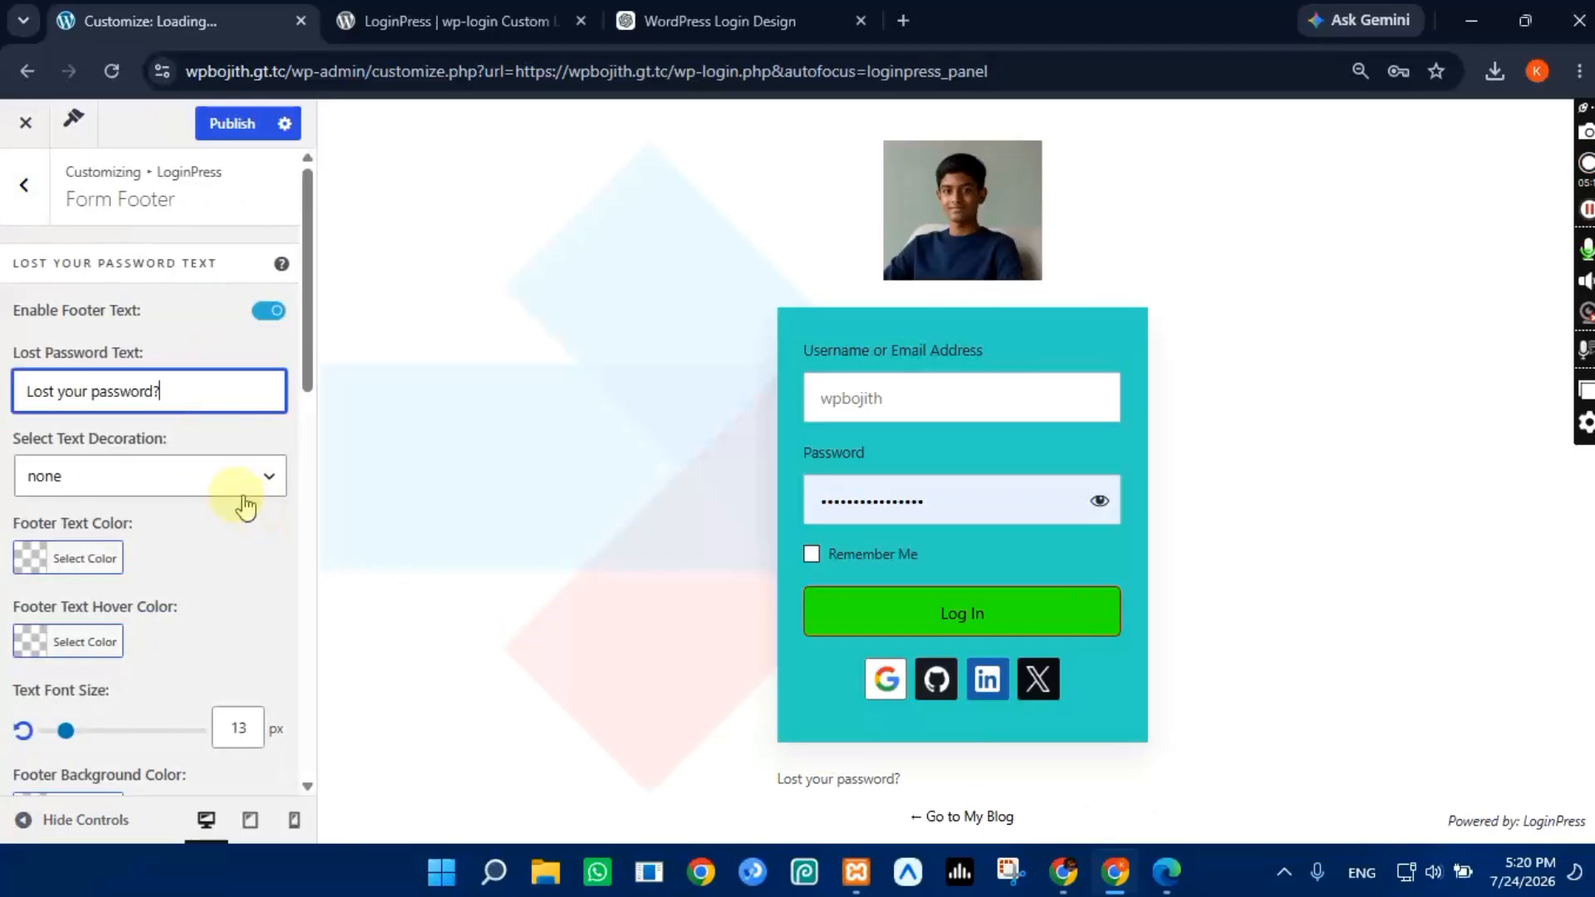
left_click(247, 439)
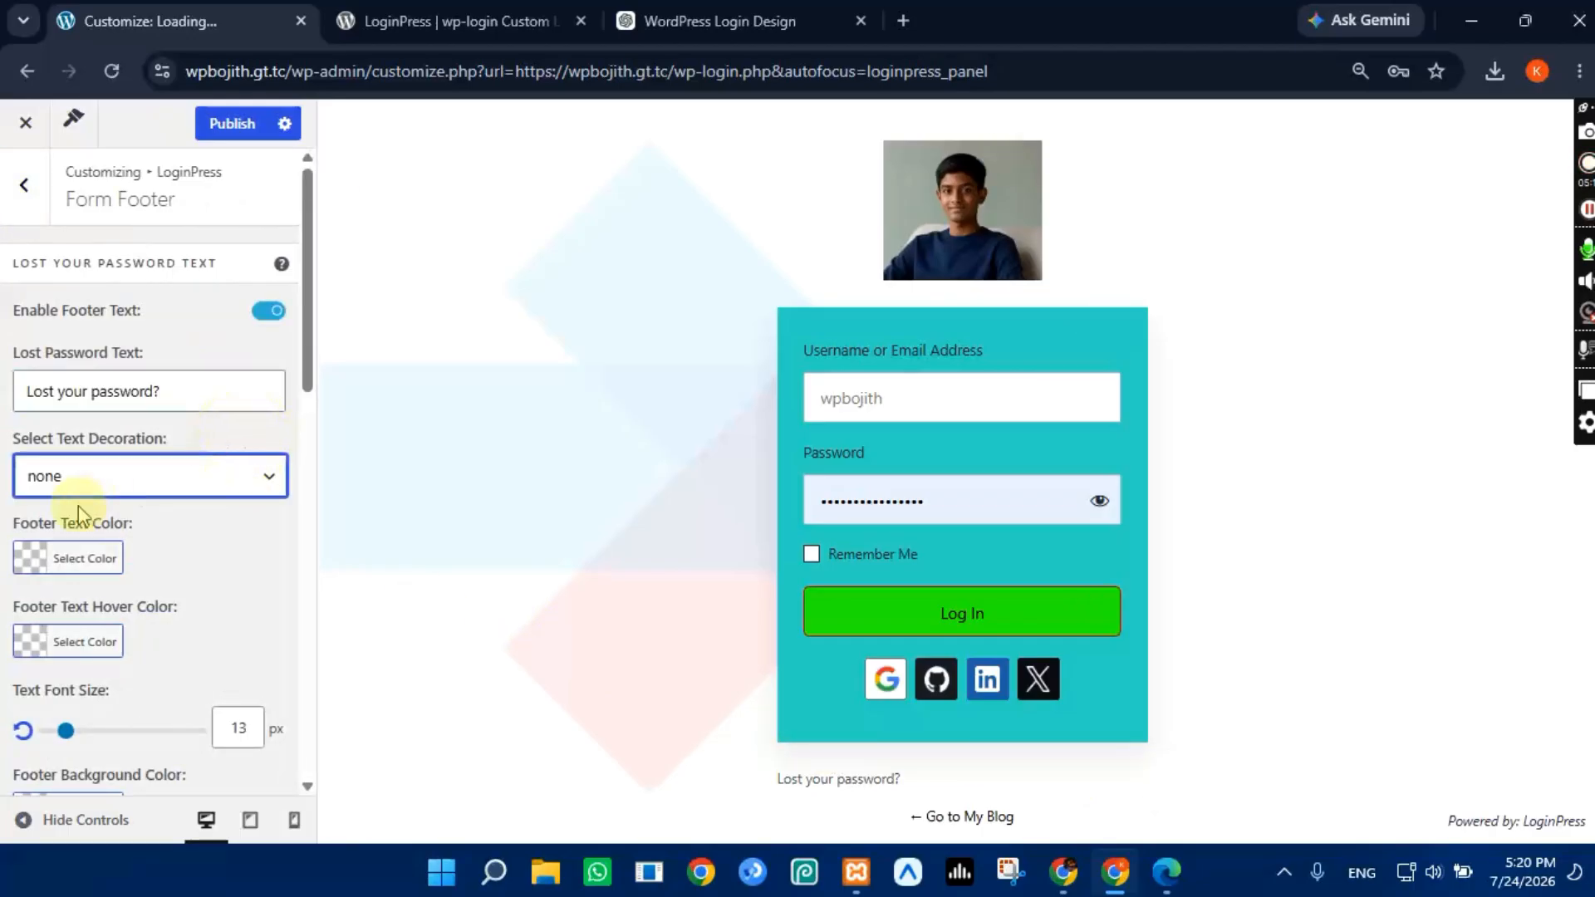
left_click(37, 562)
scroll(172, 573, "down", 2)
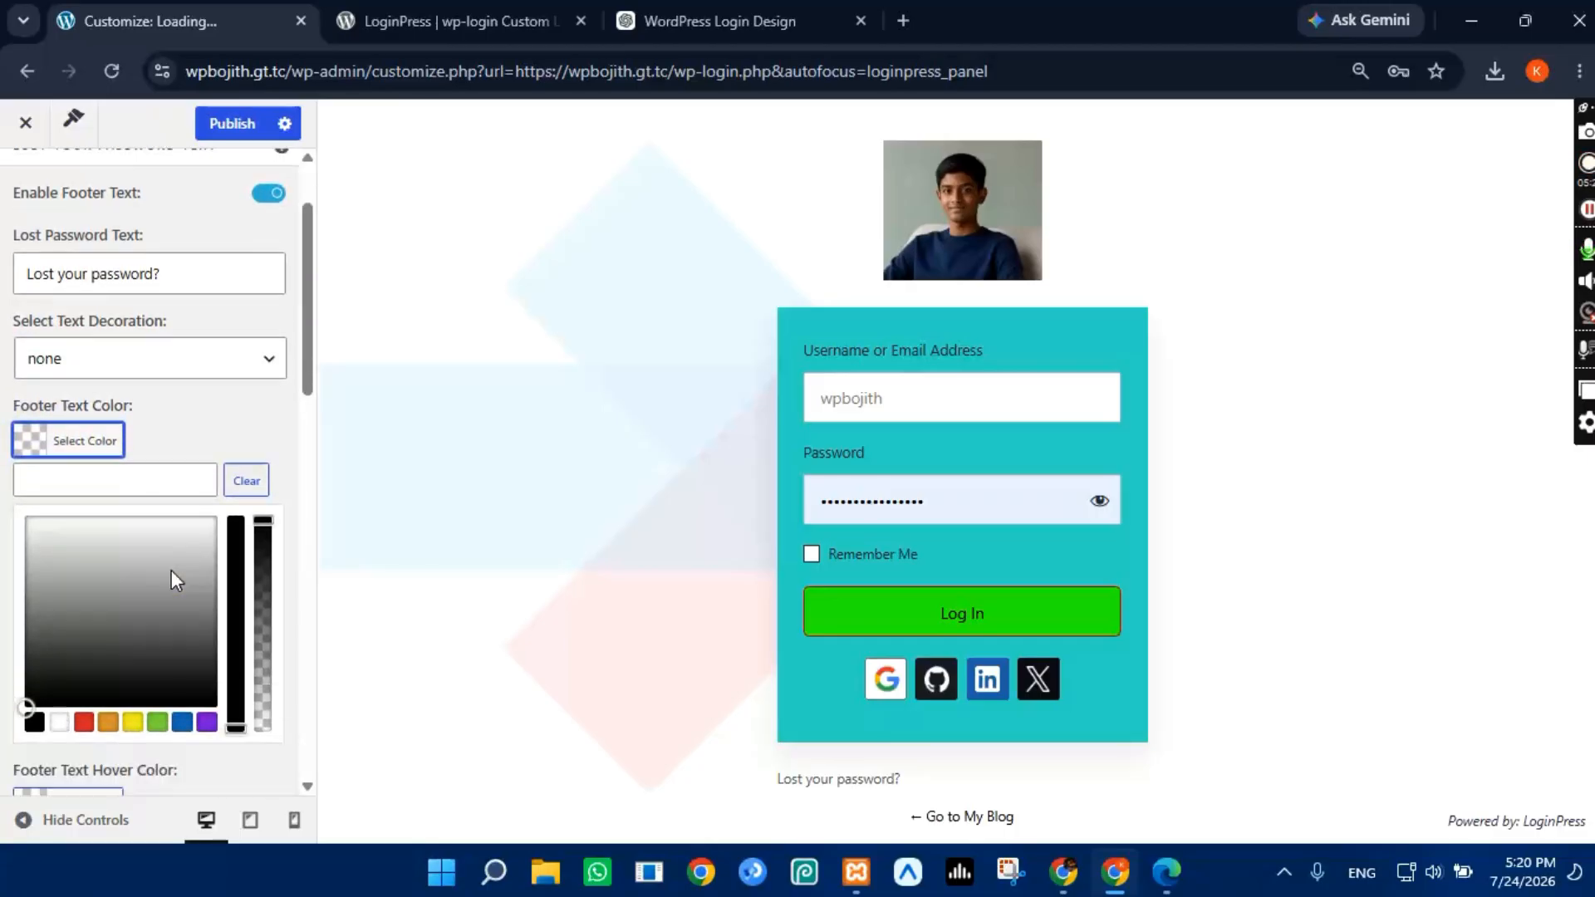
left_click_drag(236, 570, 238, 508)
left_click(237, 417)
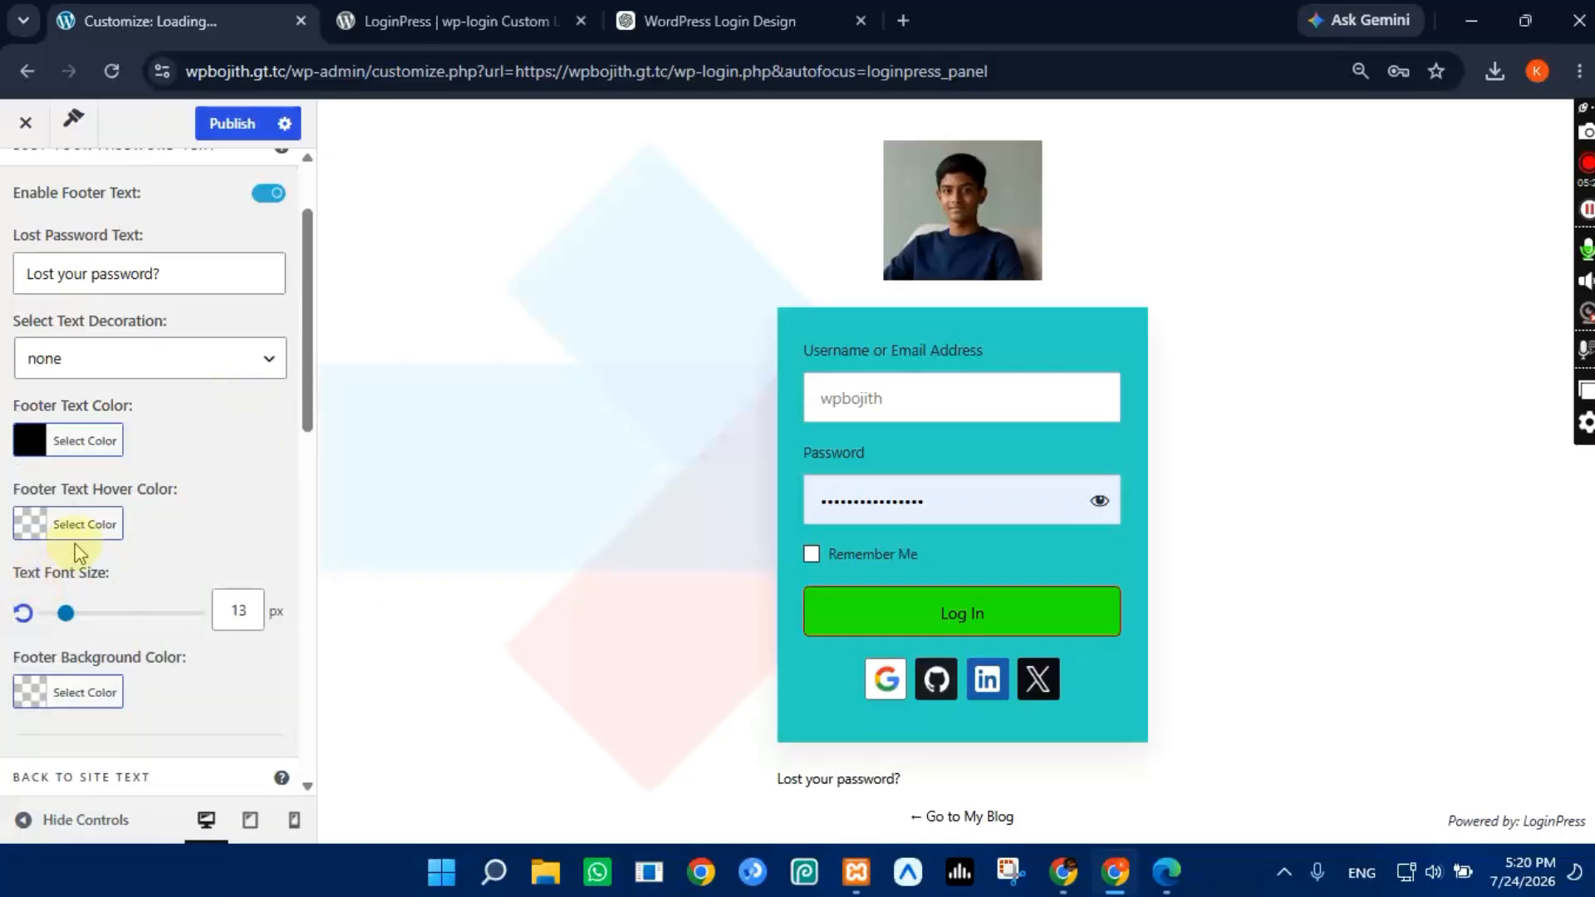
Step: Set the footer text hover color to red, rgb(221,0,0)
left_click(18, 527)
scroll(157, 606, "down", 5)
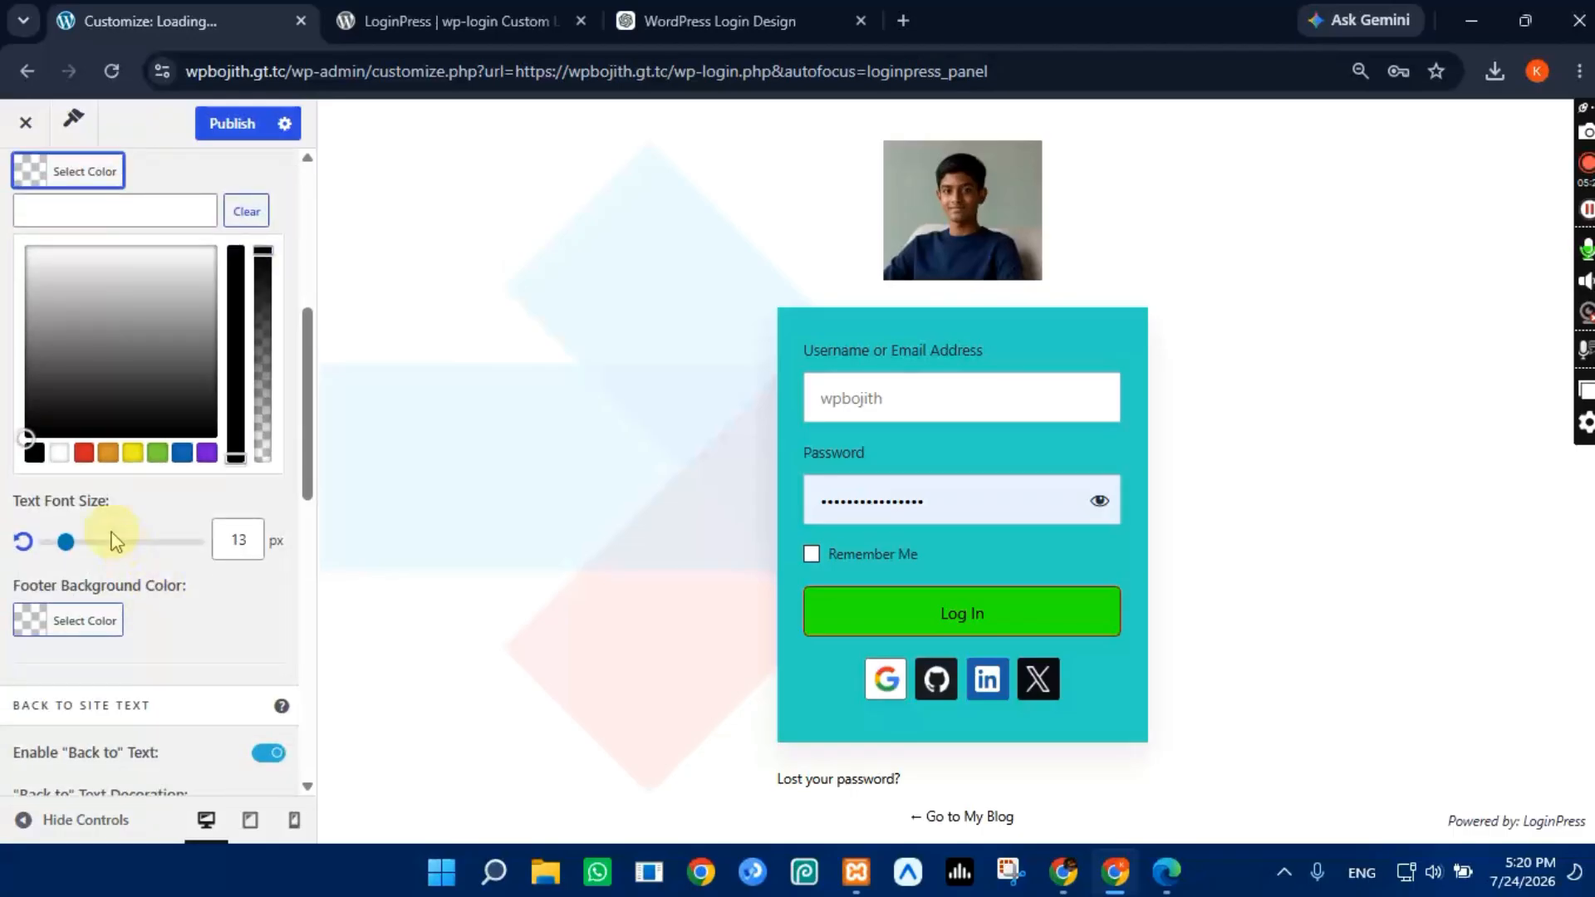
left_click(83, 452)
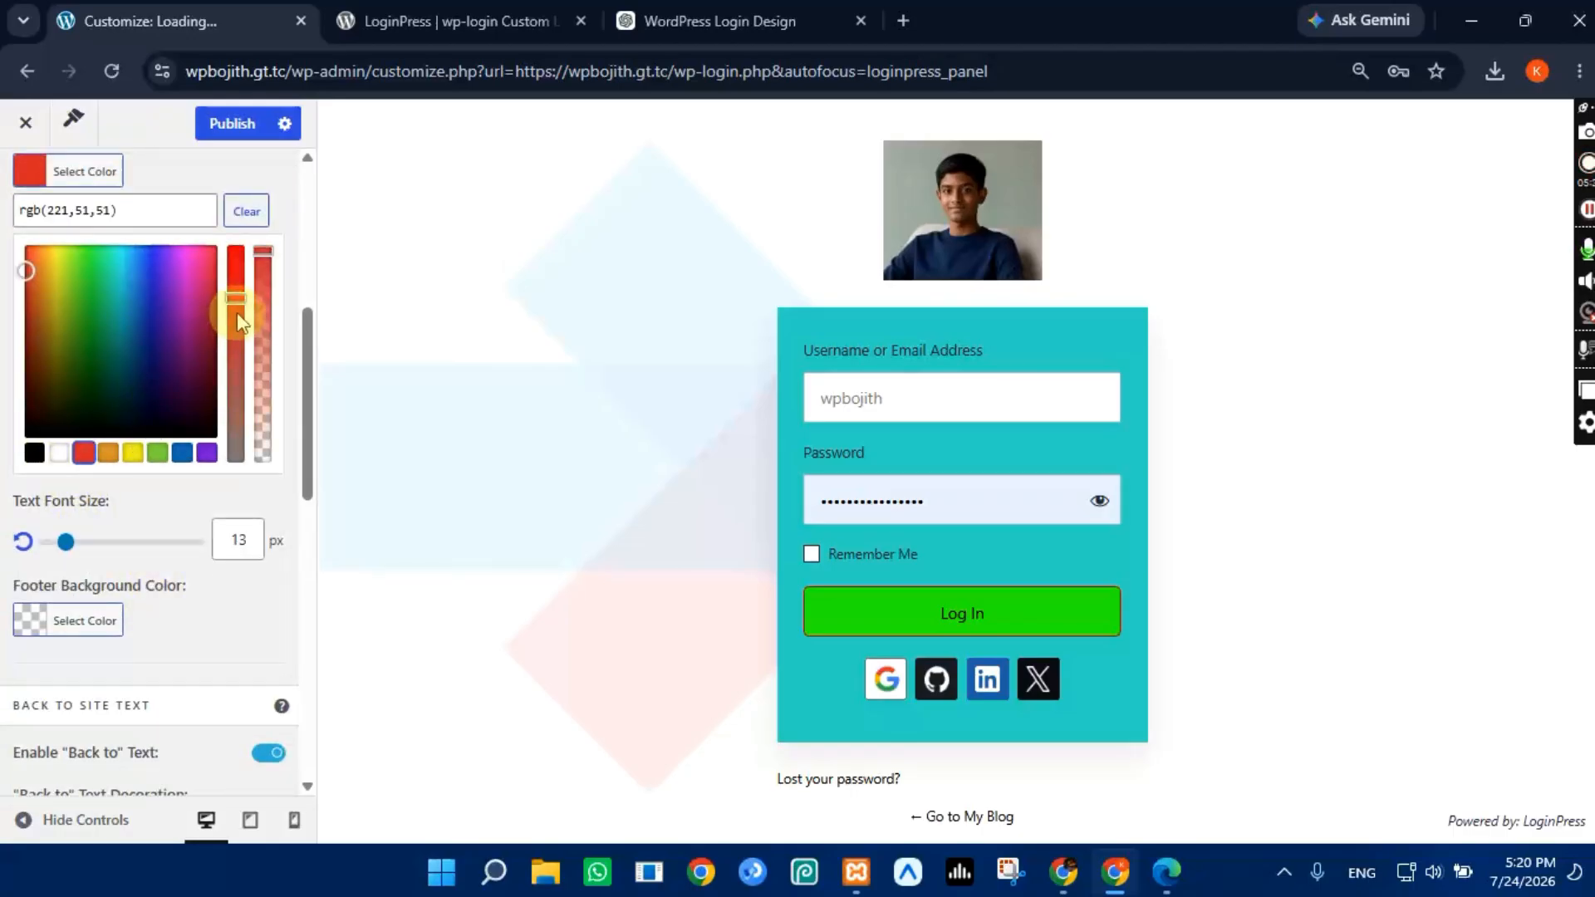
left_click_drag(237, 312, 239, 203)
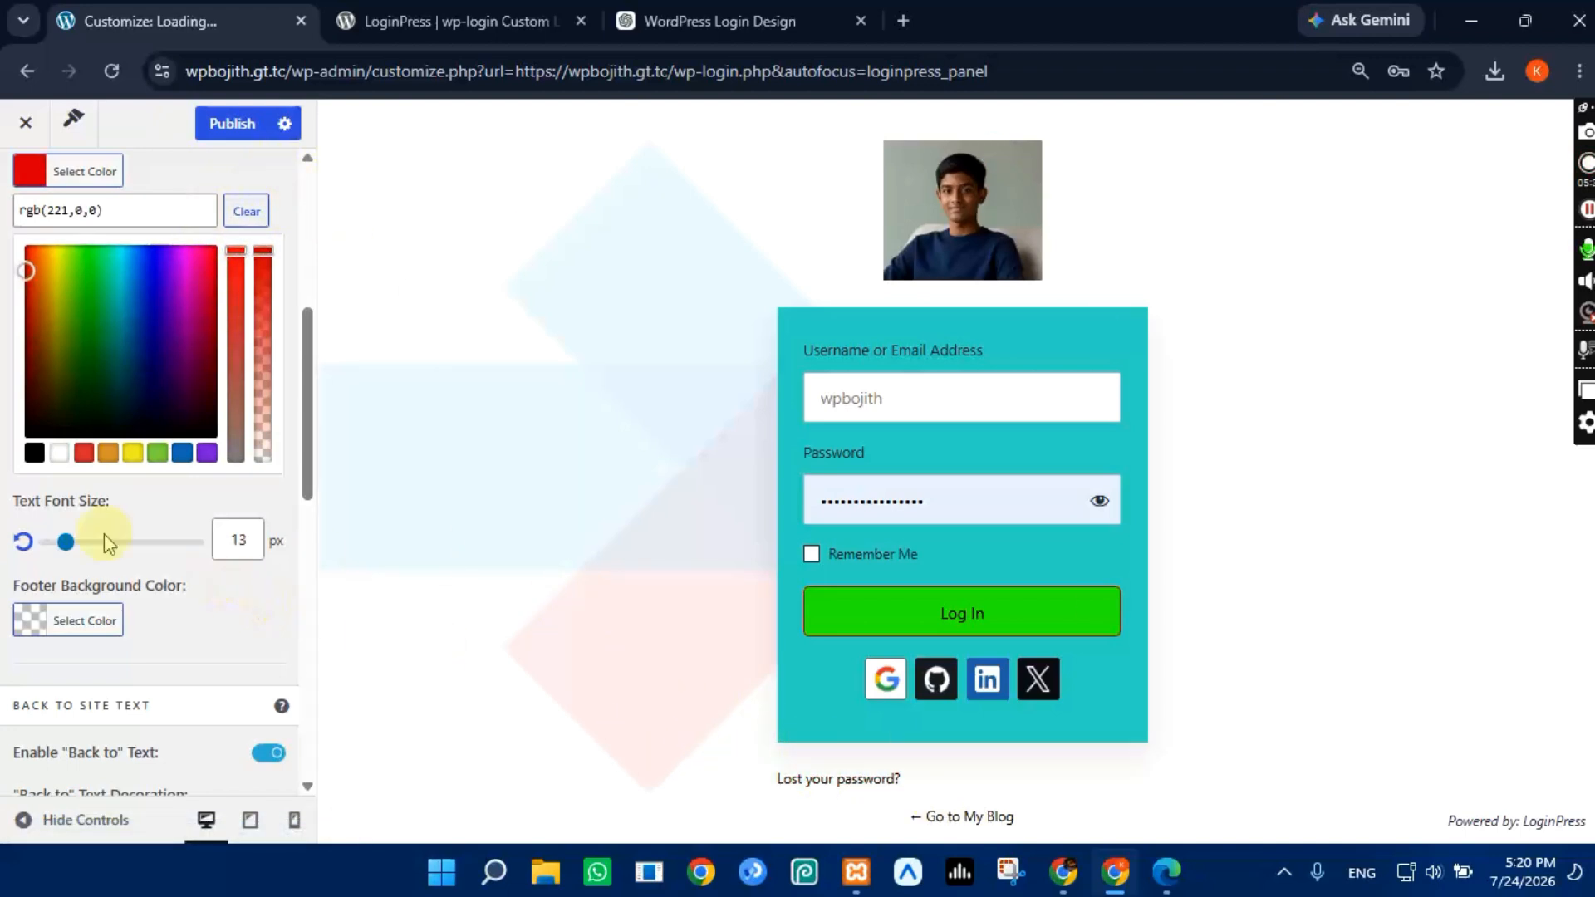
Step: Set the footer background color behind the "Lost your password?" text to gray, rgb(142,142,142)
scroll(166, 606, "down", 2)
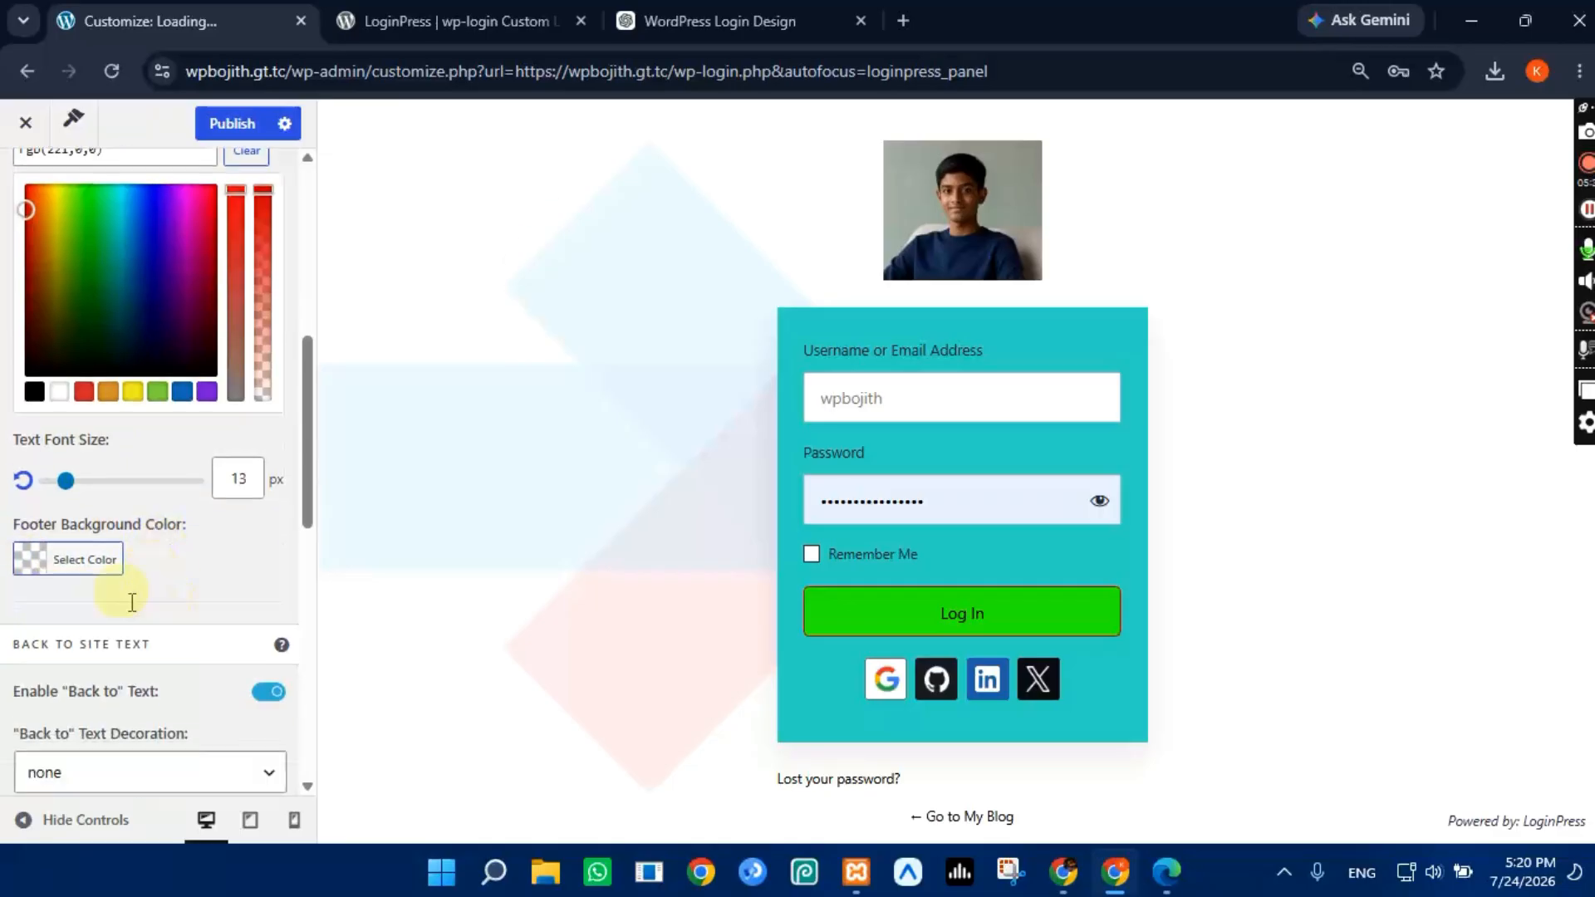
left_click(33, 502)
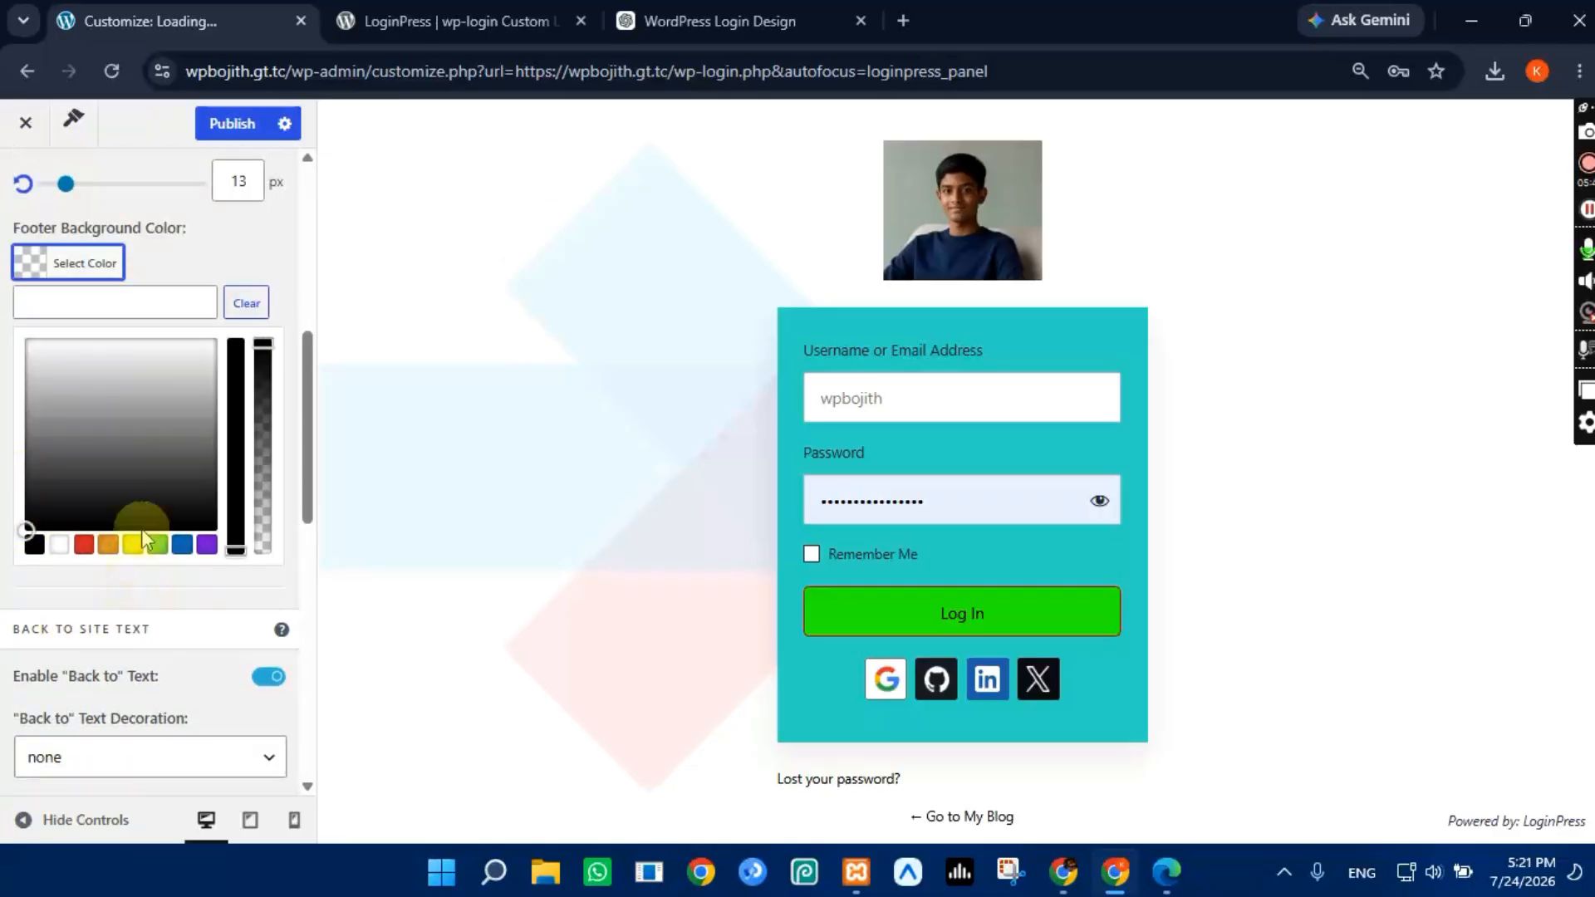
left_click(91, 415)
mouse_move(91, 416)
left_mouse_down()
mouse_move(55, 410)
mouse_move(65, 422)
left_mouse_up()
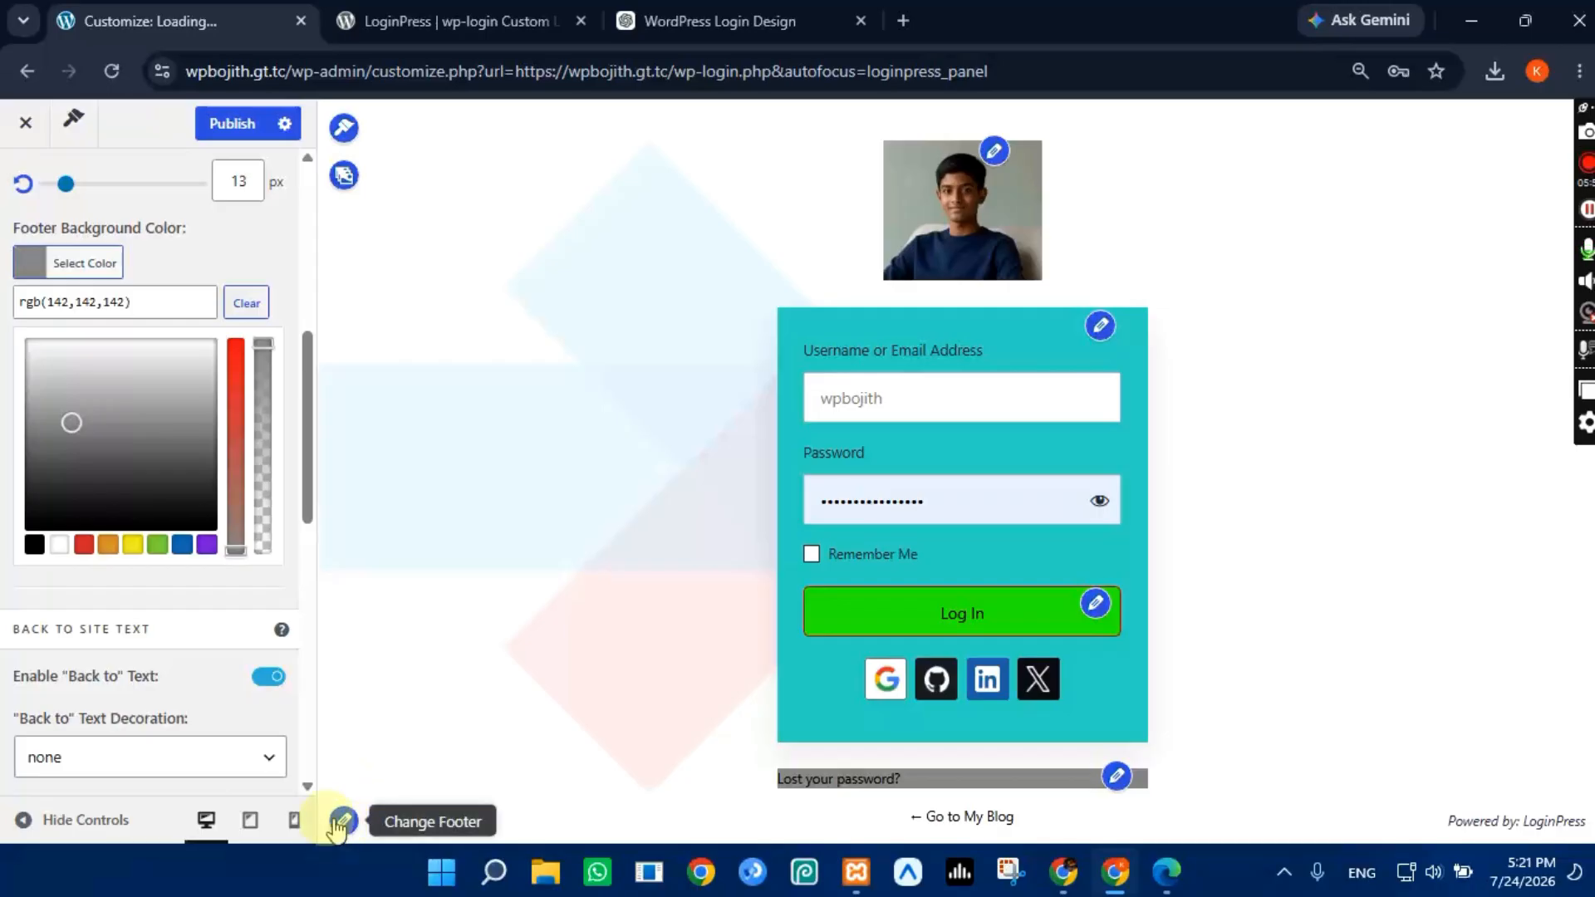
Step: Set the "Back to" site text color to gray, rgb(114,114,114)
scroll(207, 616, "up", 1)
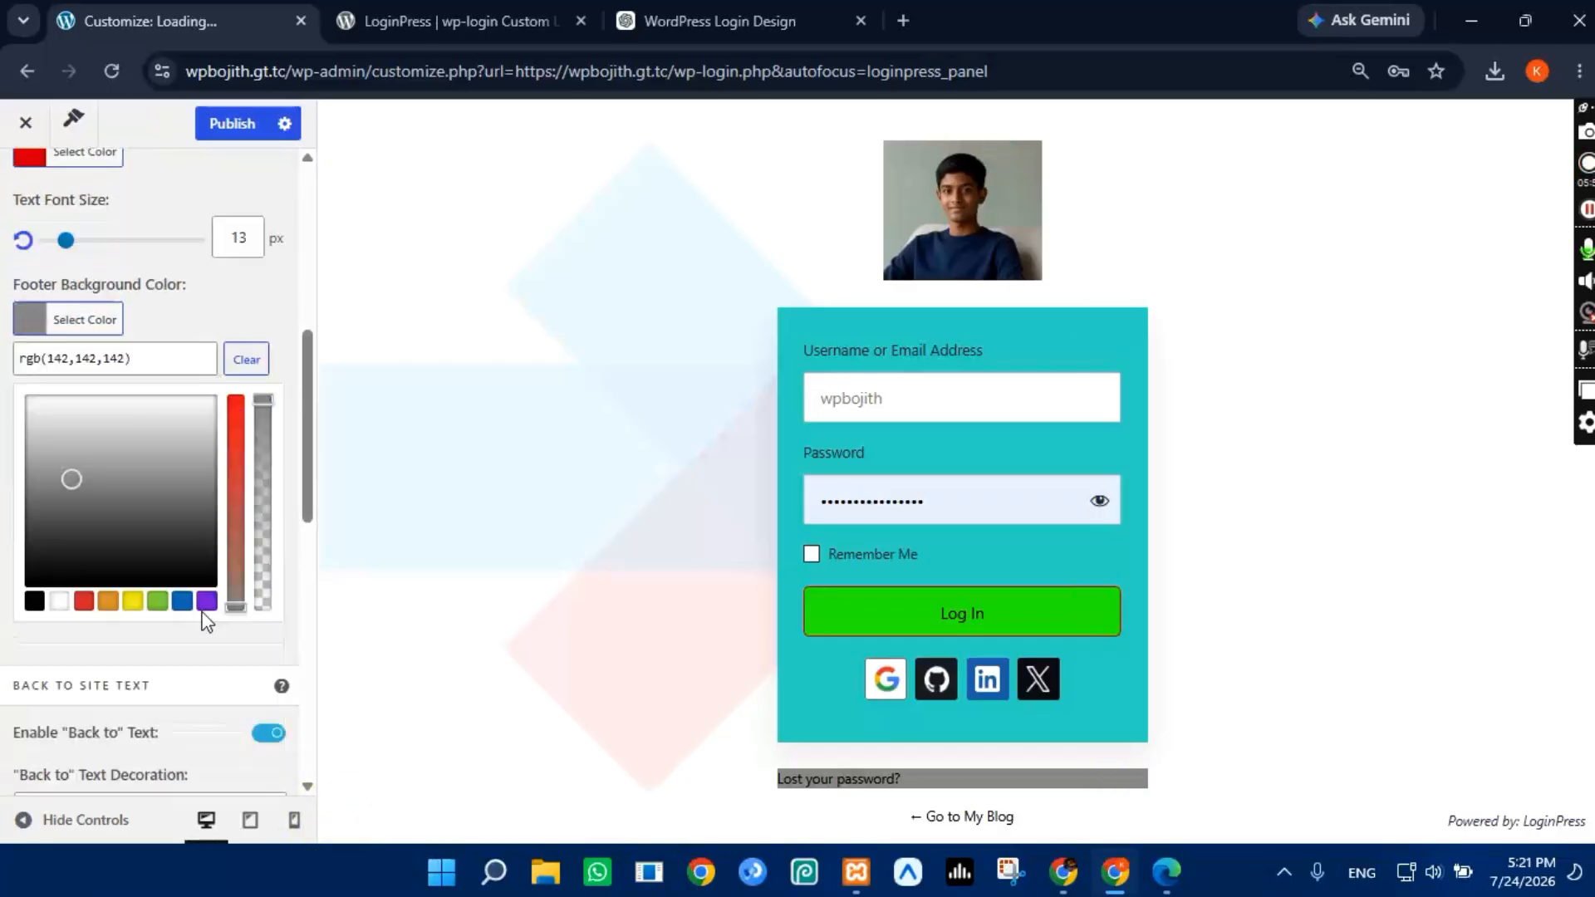
scroll(199, 611, "down", 5)
scroll(199, 615, "down", 2)
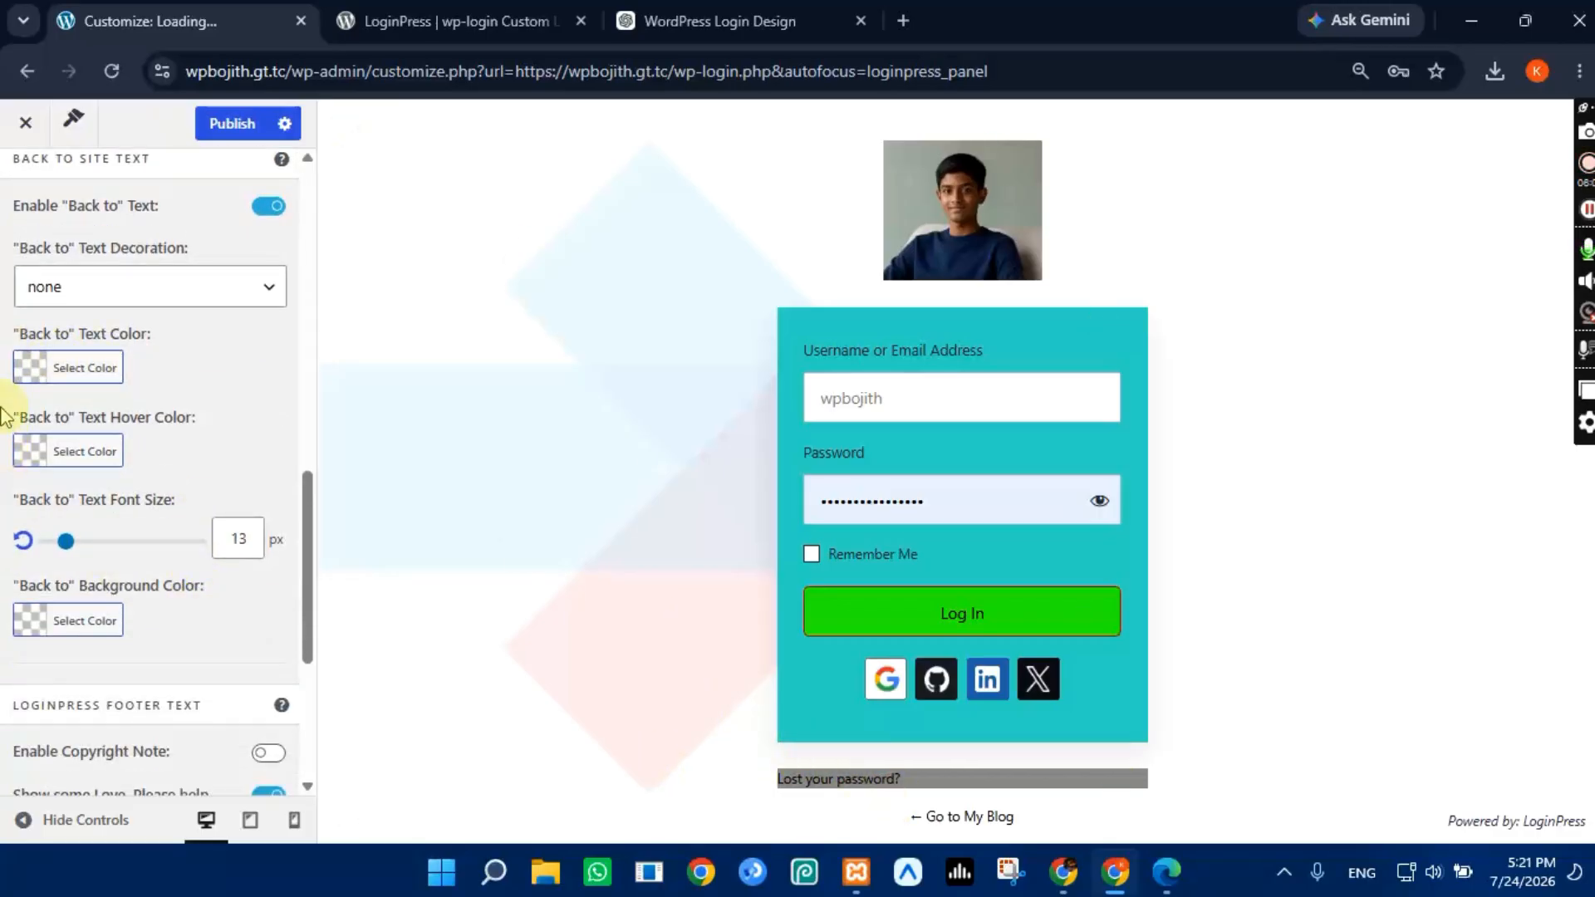
left_click(37, 381)
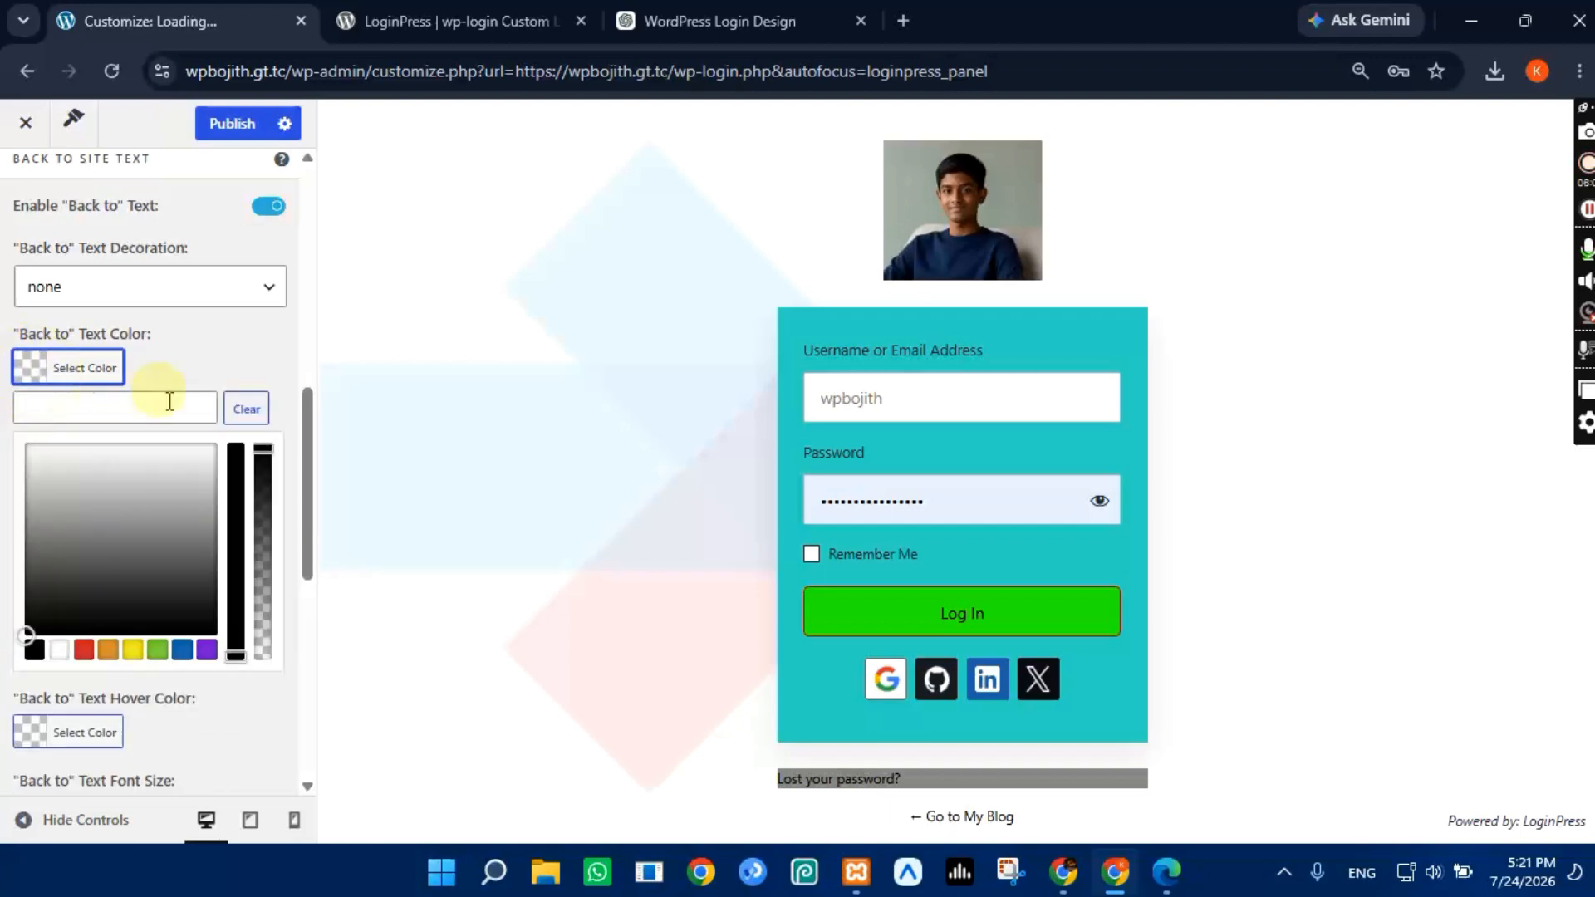
left_click(166, 502)
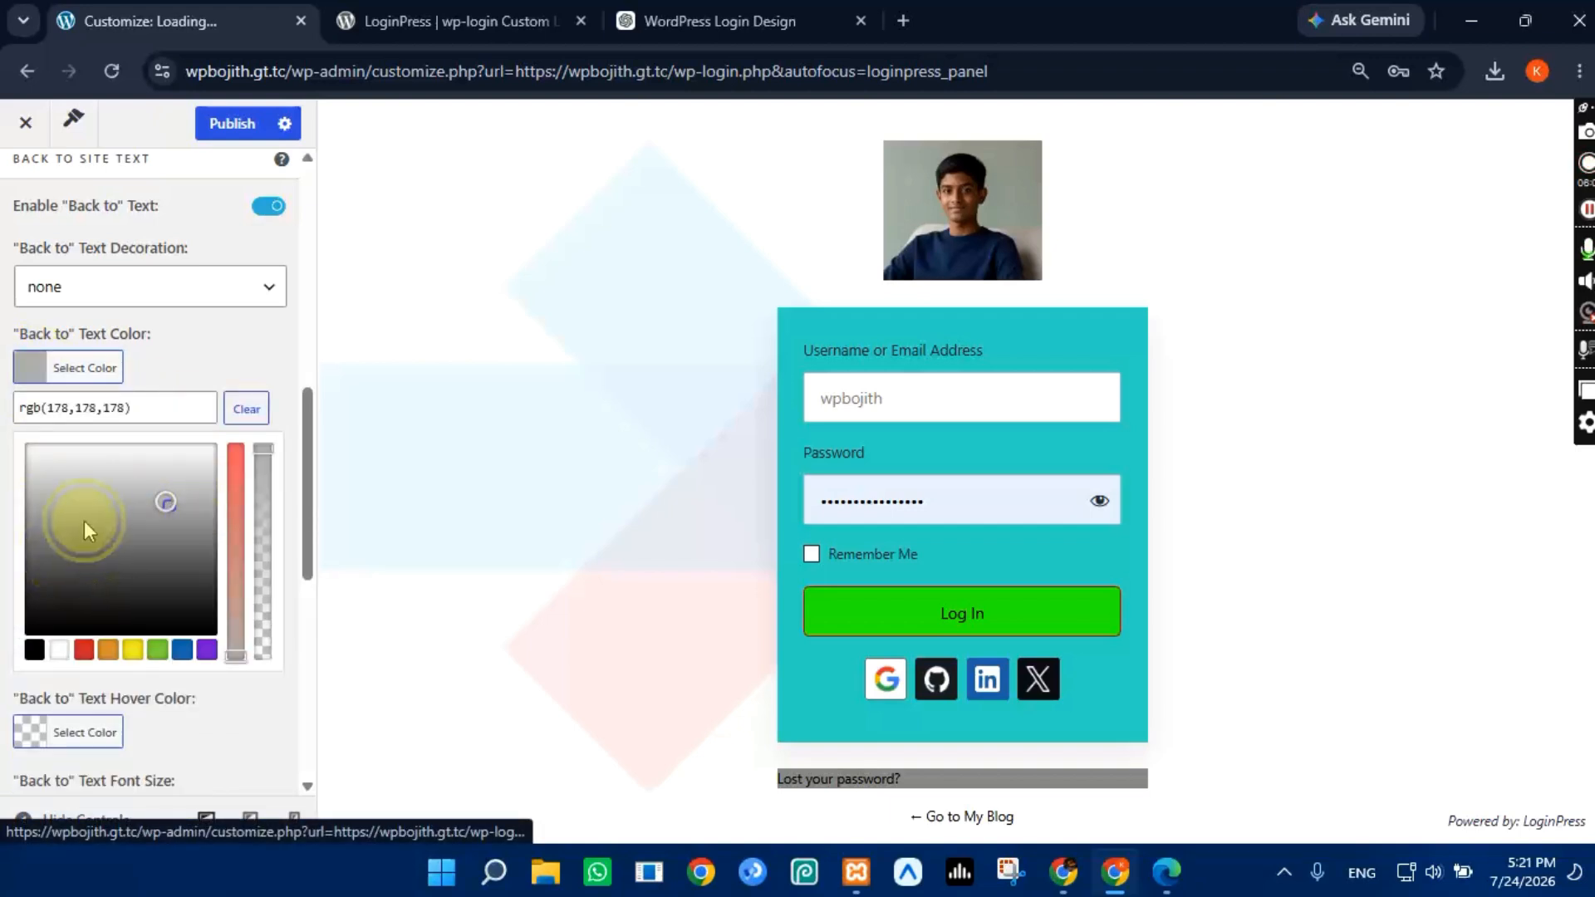
left_click(138, 496)
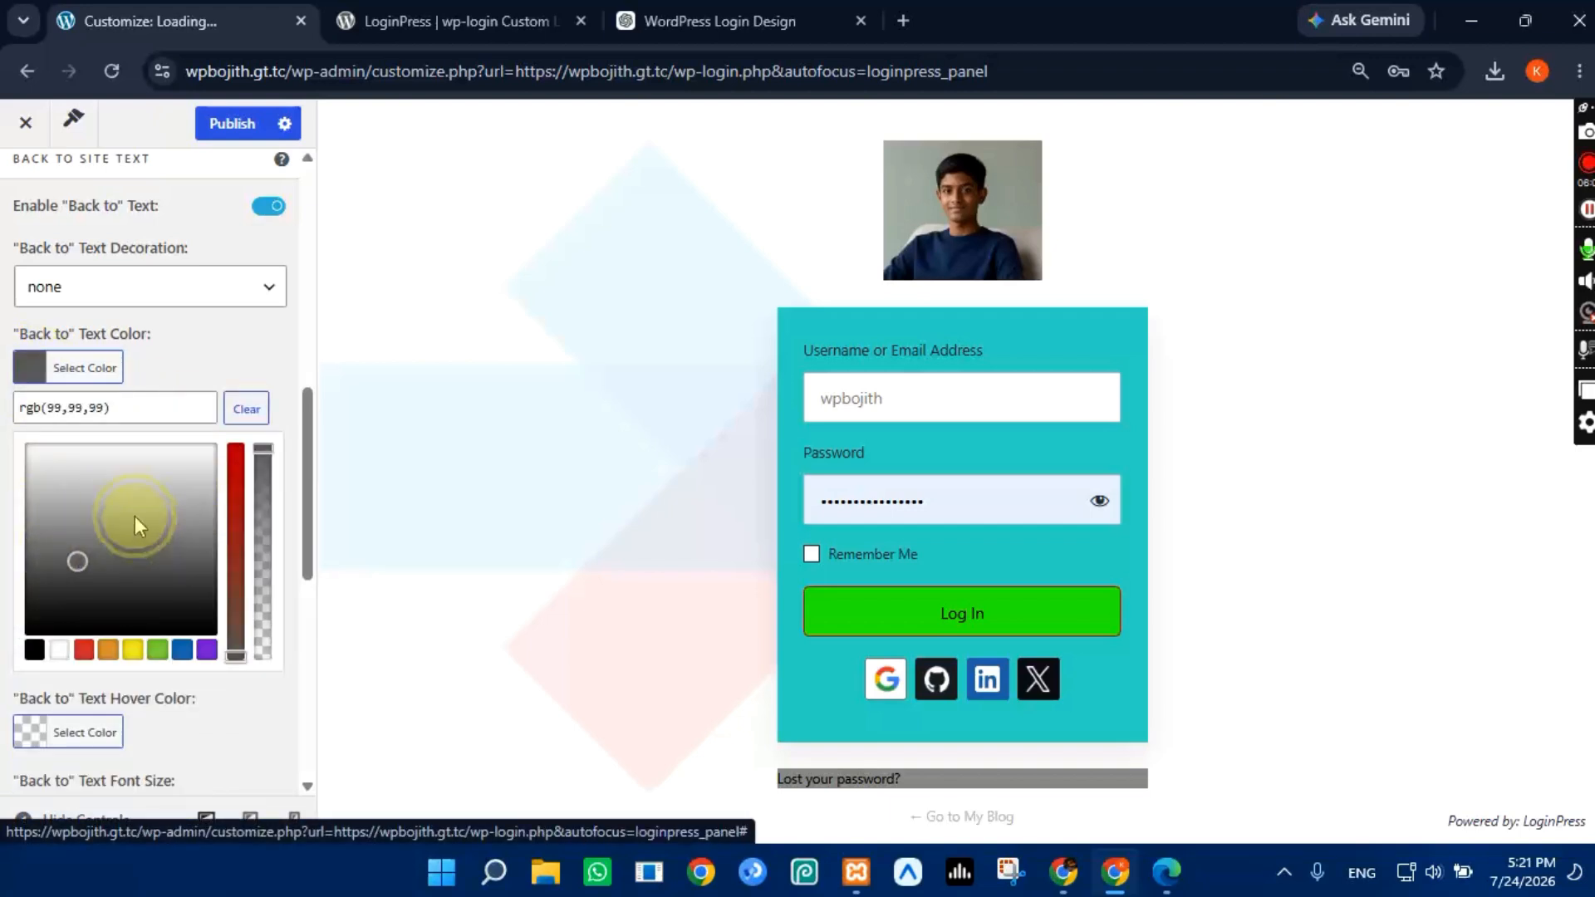
left_click_drag(83, 564, 101, 548)
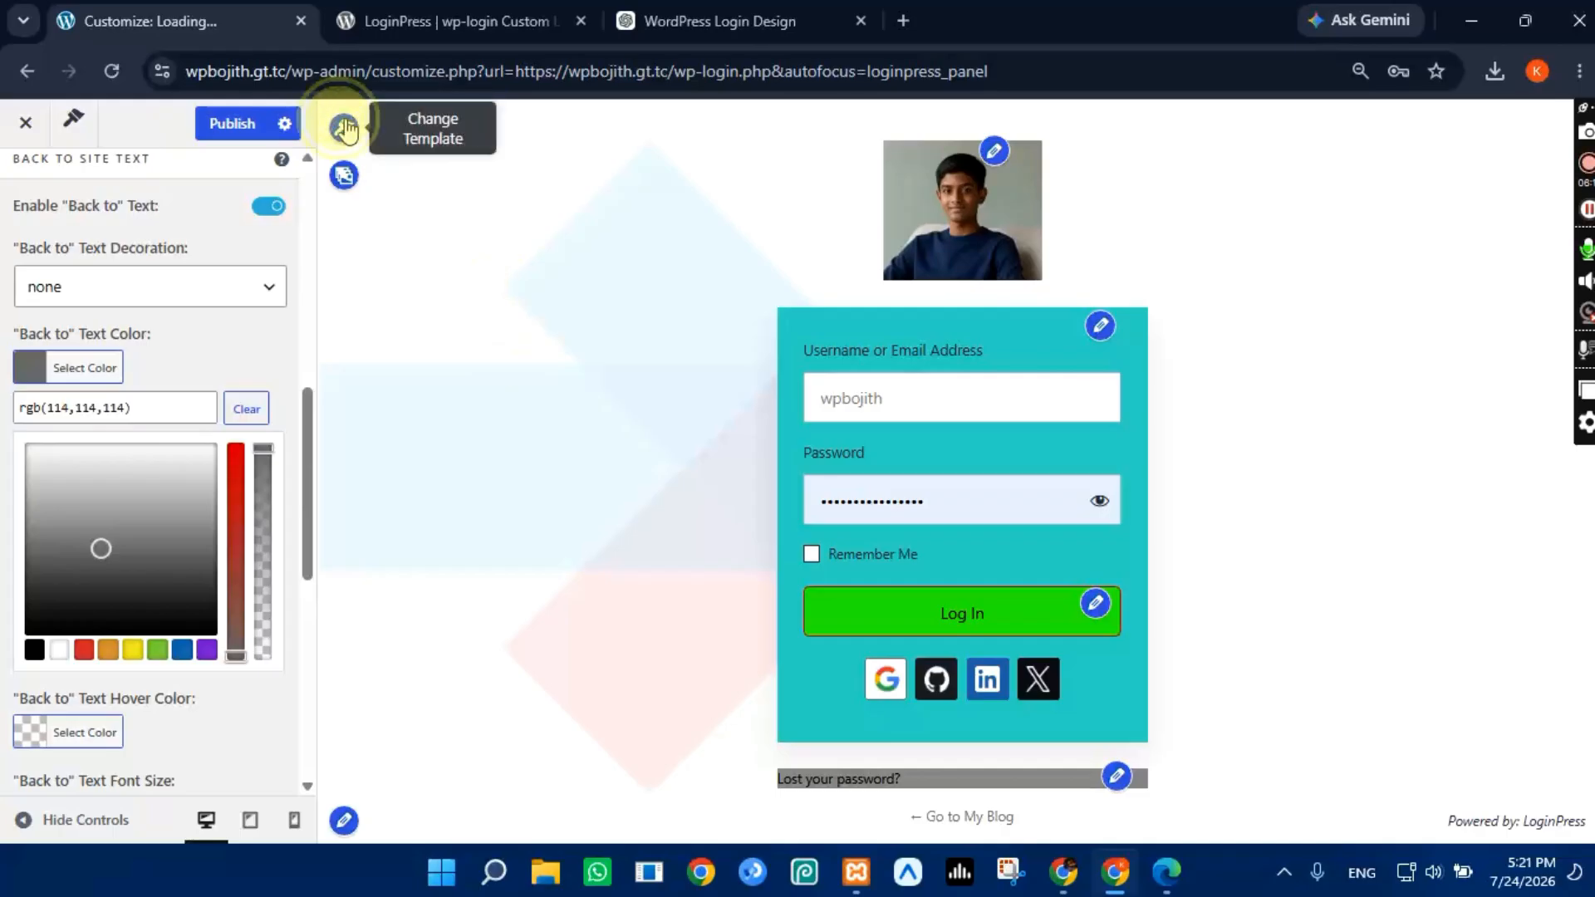
Step: Open the login page theme choices and look through the available templates
left_click(428, 143)
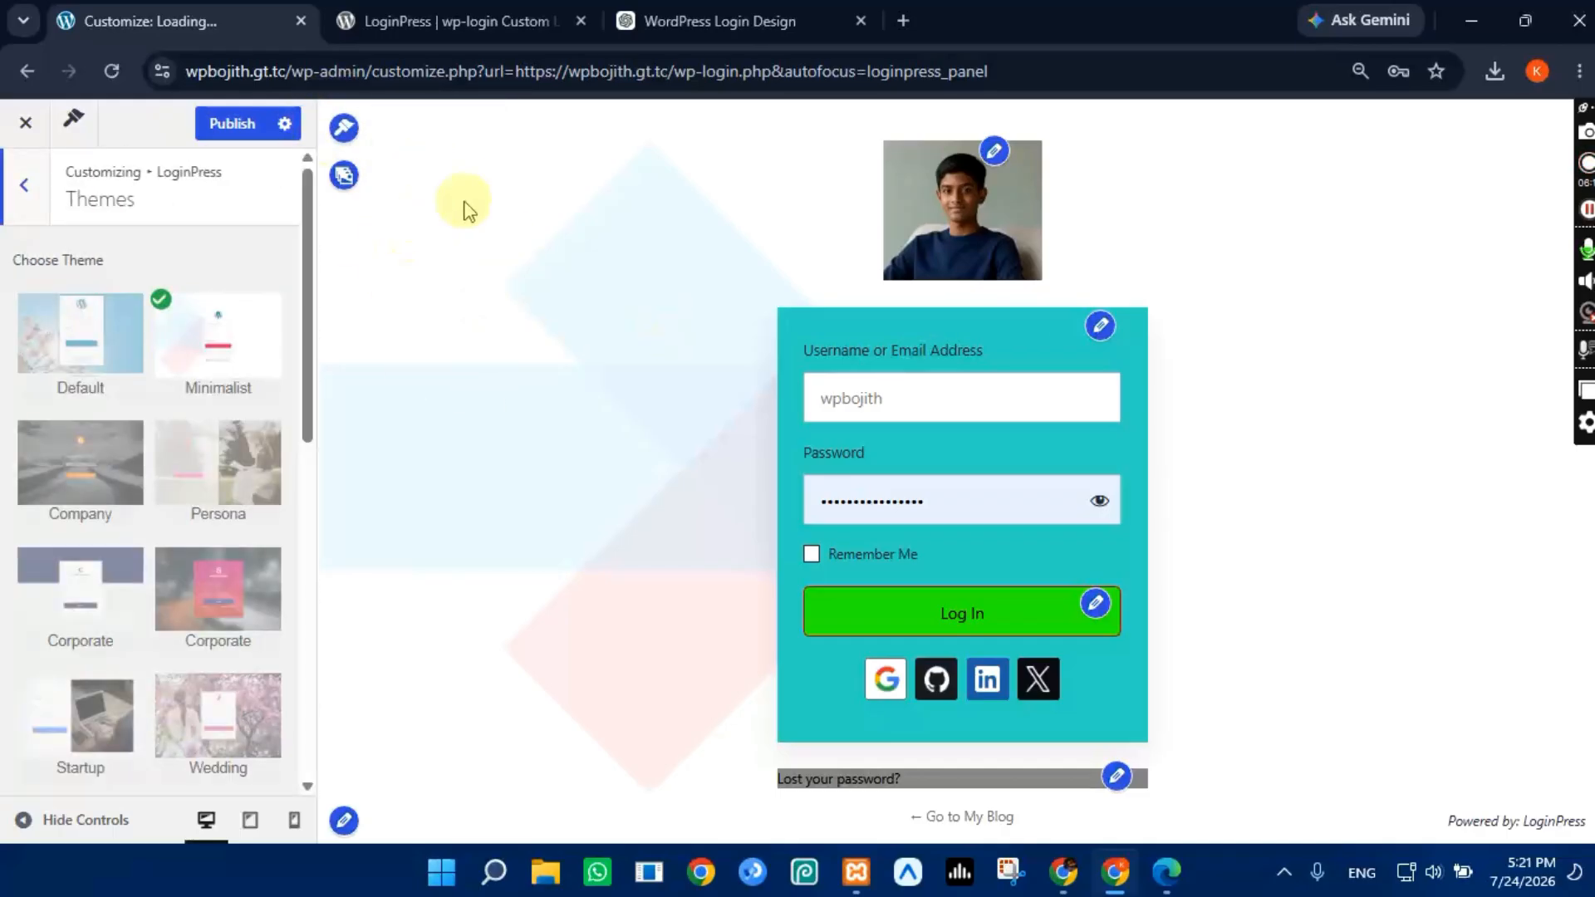
scroll(83, 421, "down", 8)
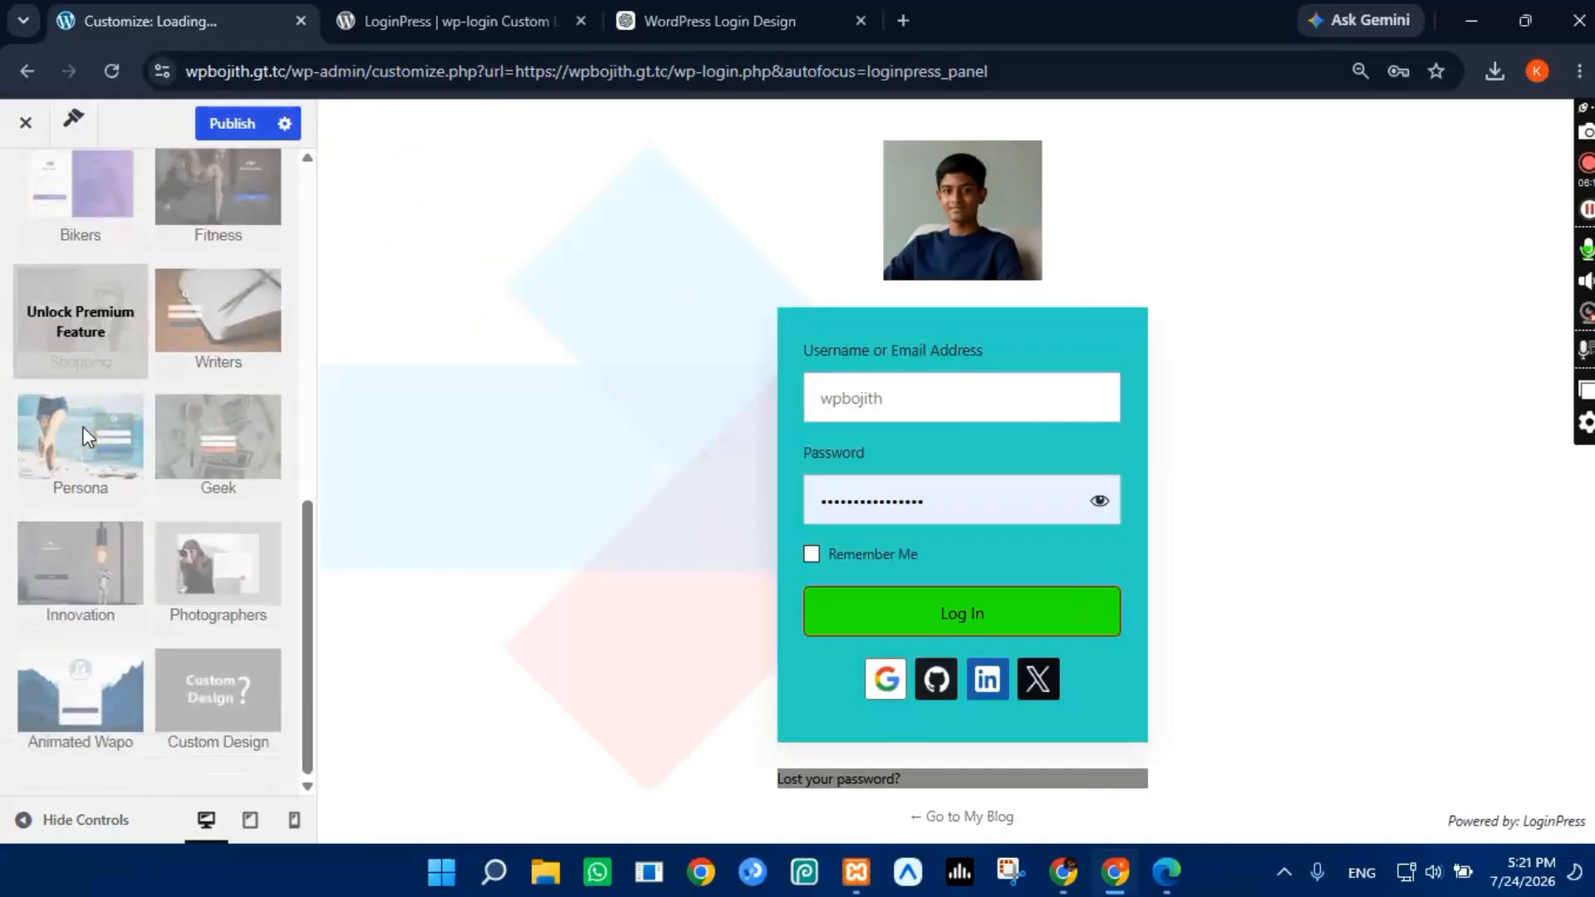
scroll(50, 428, "up", 8)
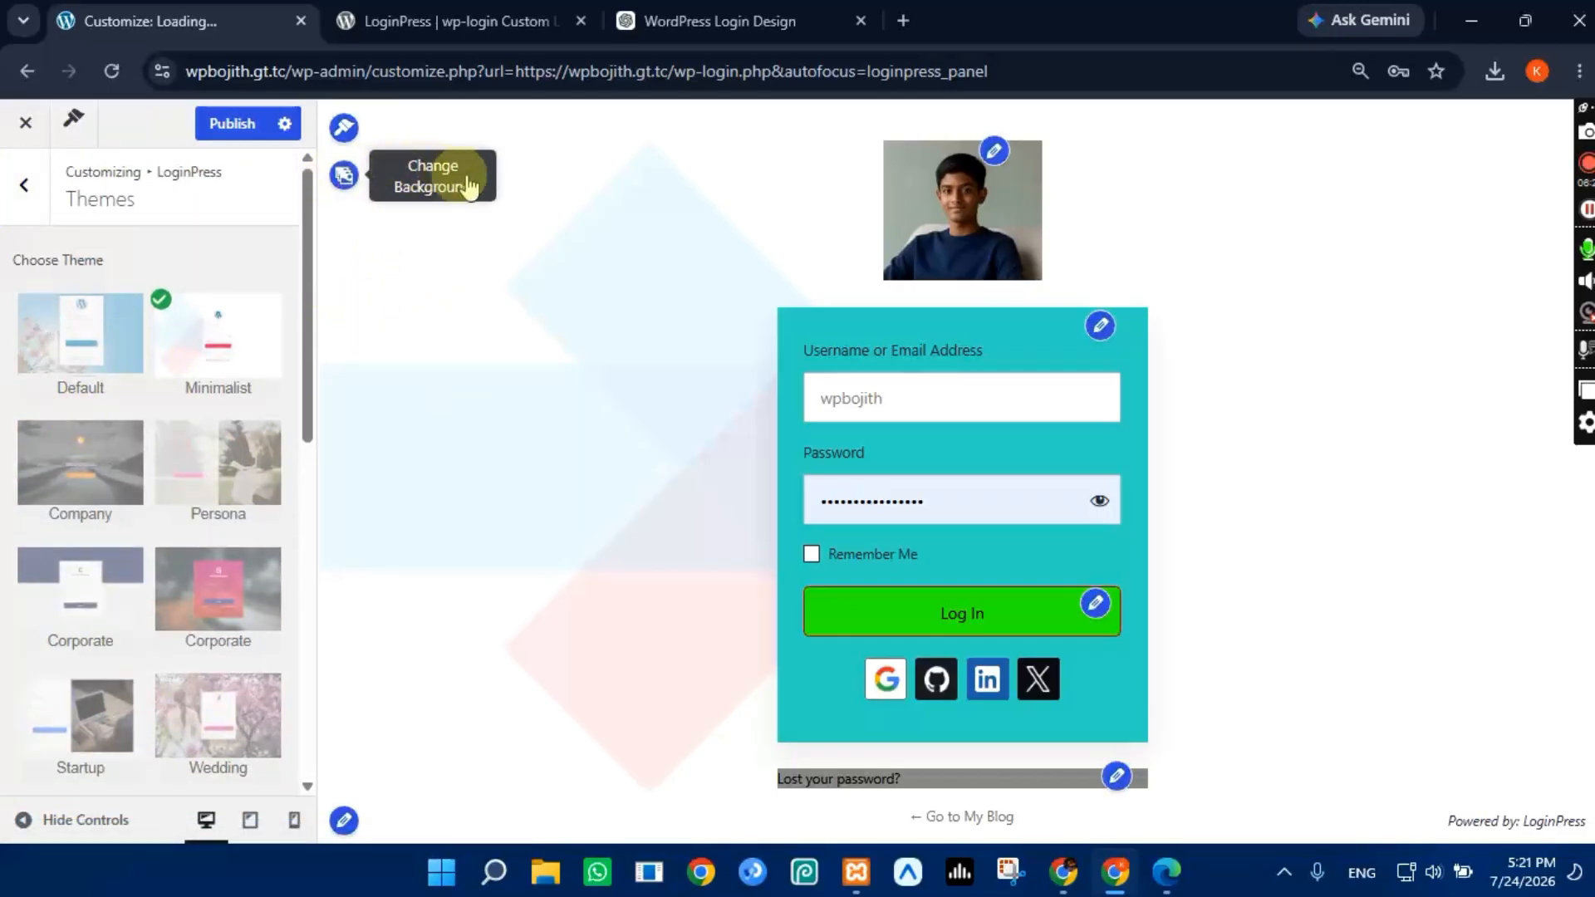
Step: Open the background settings, preview several gallery images and choose the dark blue rocky night scene as the login page background
left_click(343, 176)
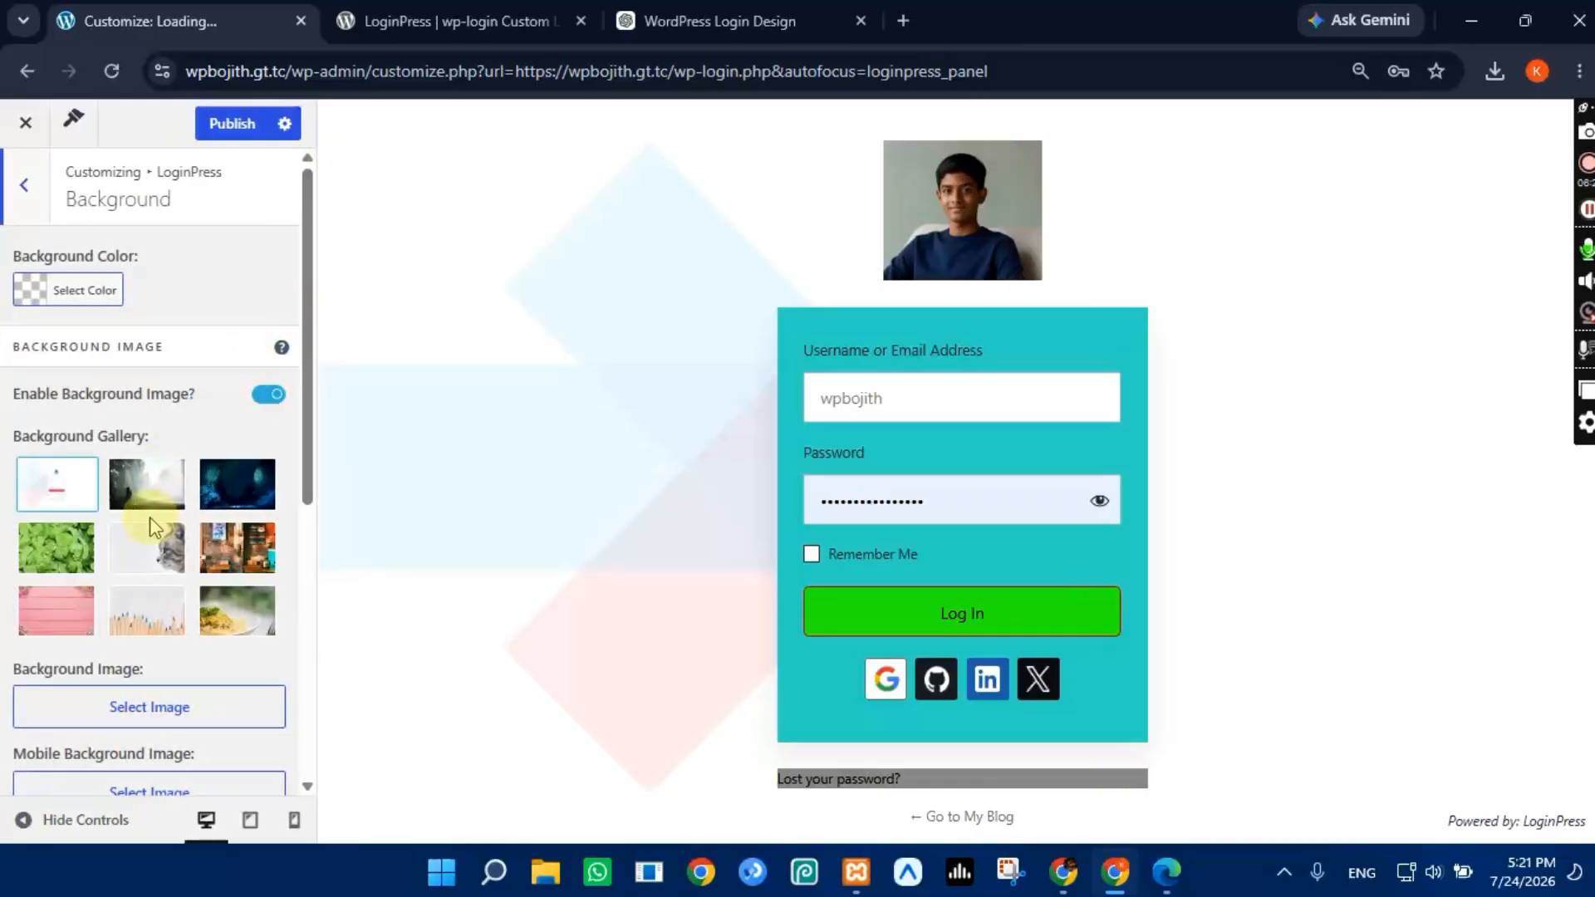
scroll(154, 529, "down", 4)
scroll(71, 327, "up", 3)
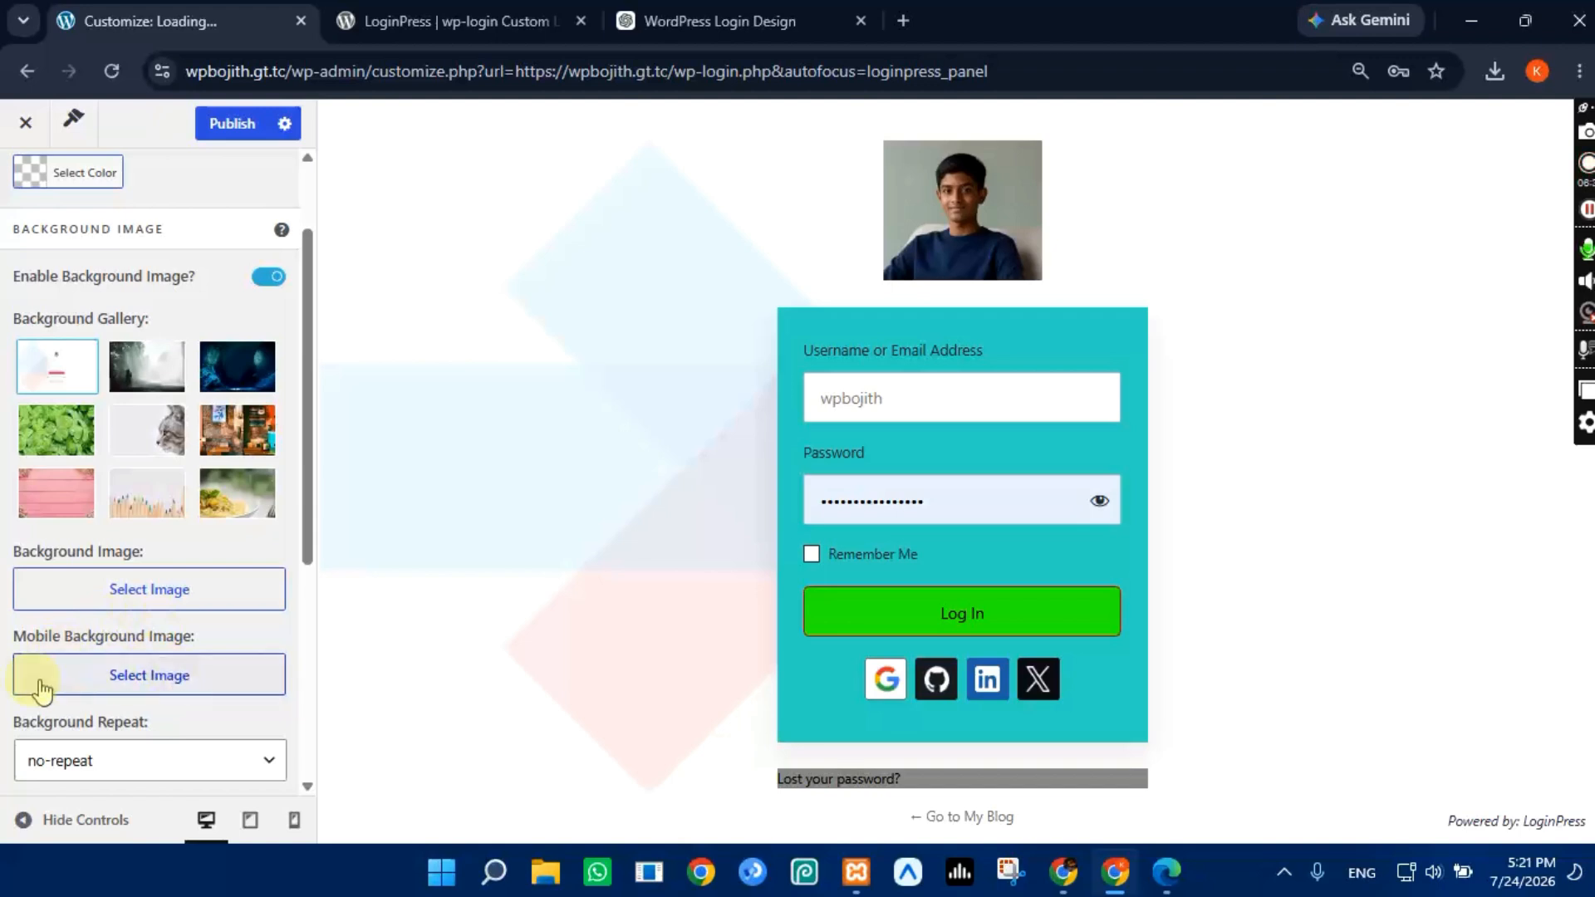
left_click(31, 494)
left_click(150, 502)
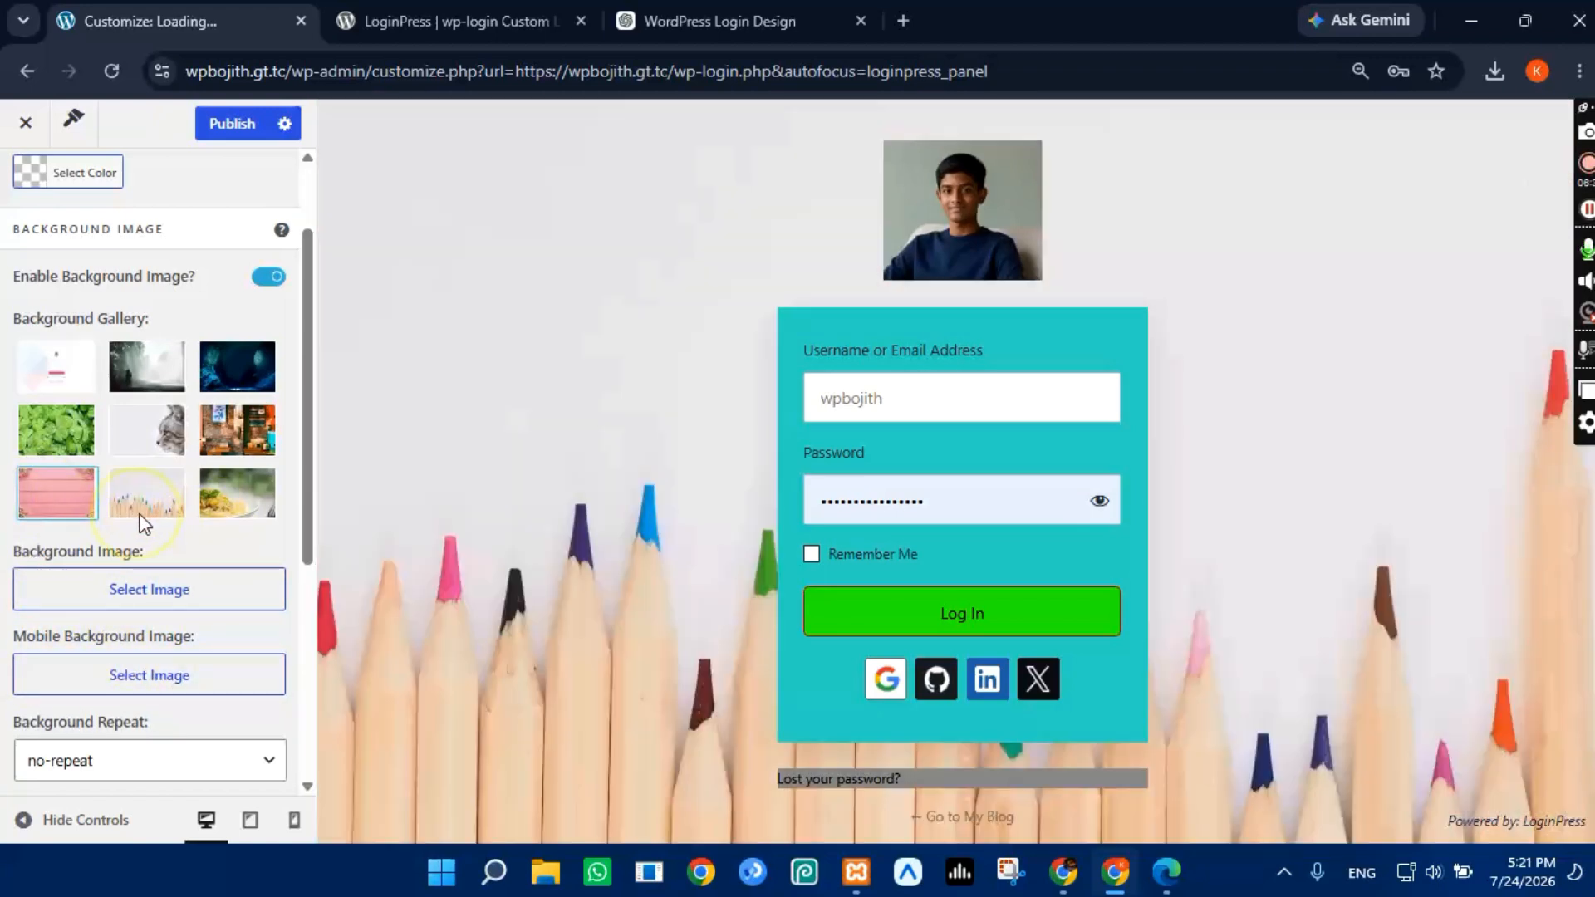
left_click(239, 497)
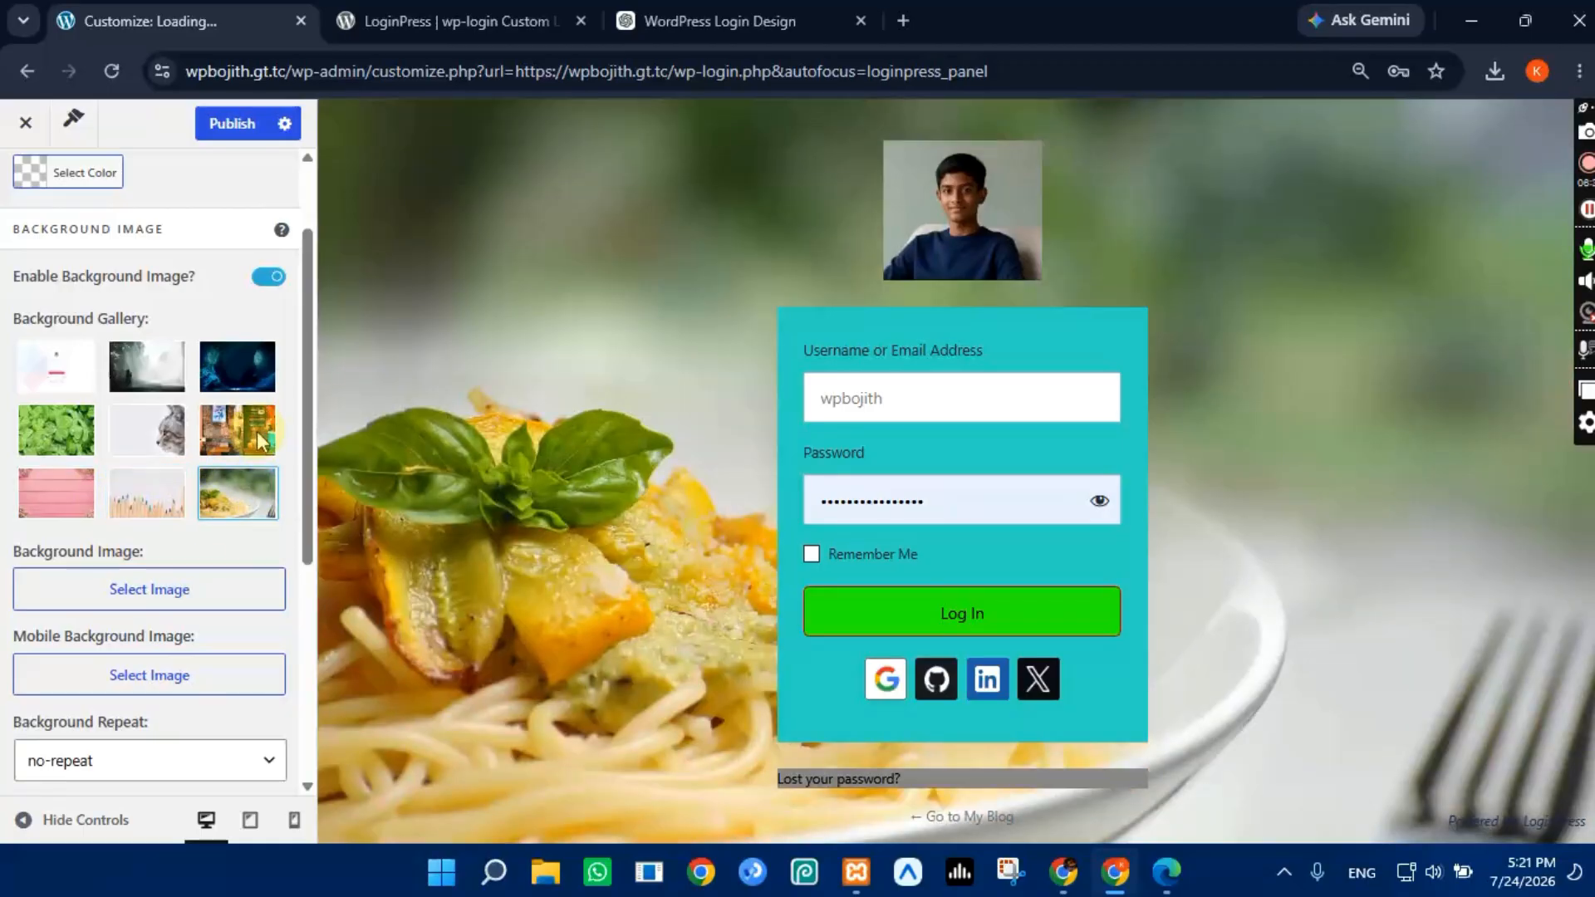
left_click(56, 422)
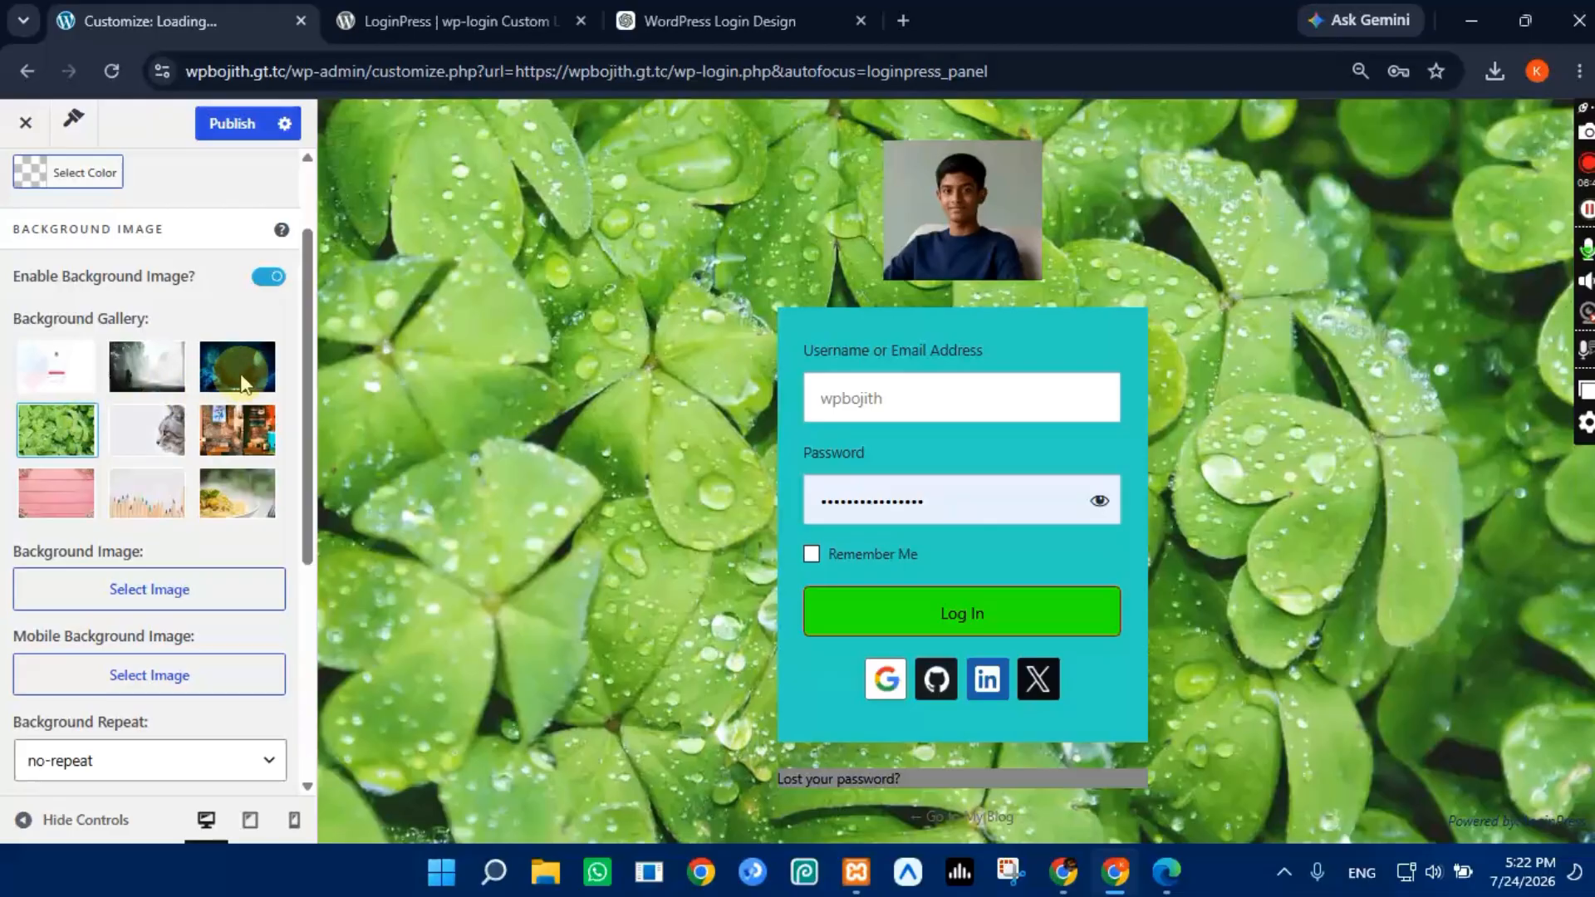
left_click(149, 366)
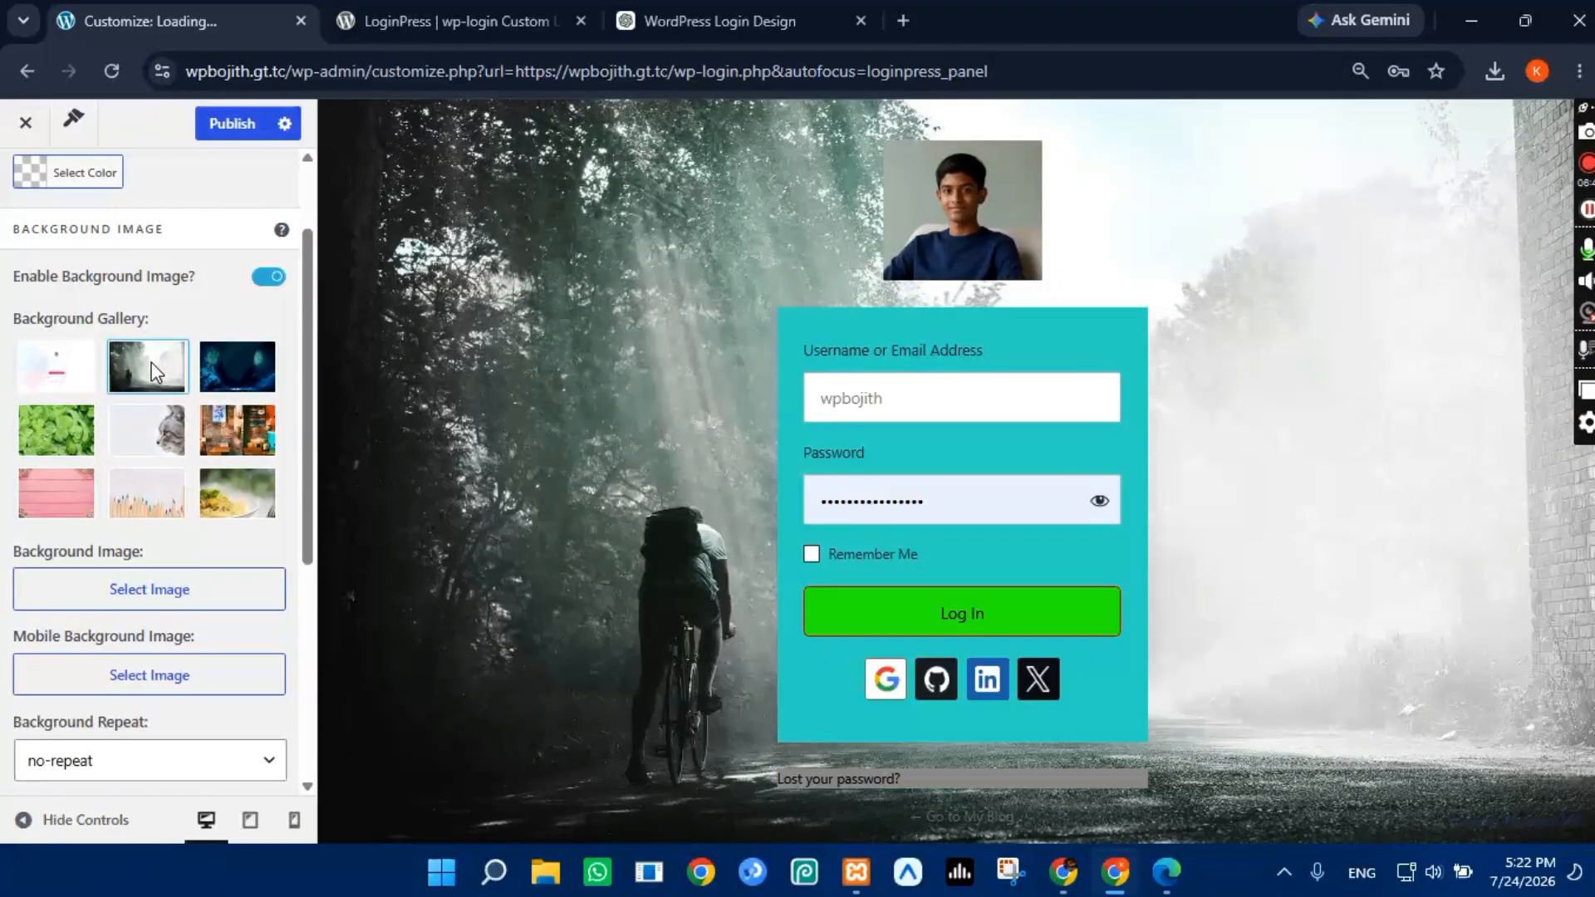
left_click(233, 382)
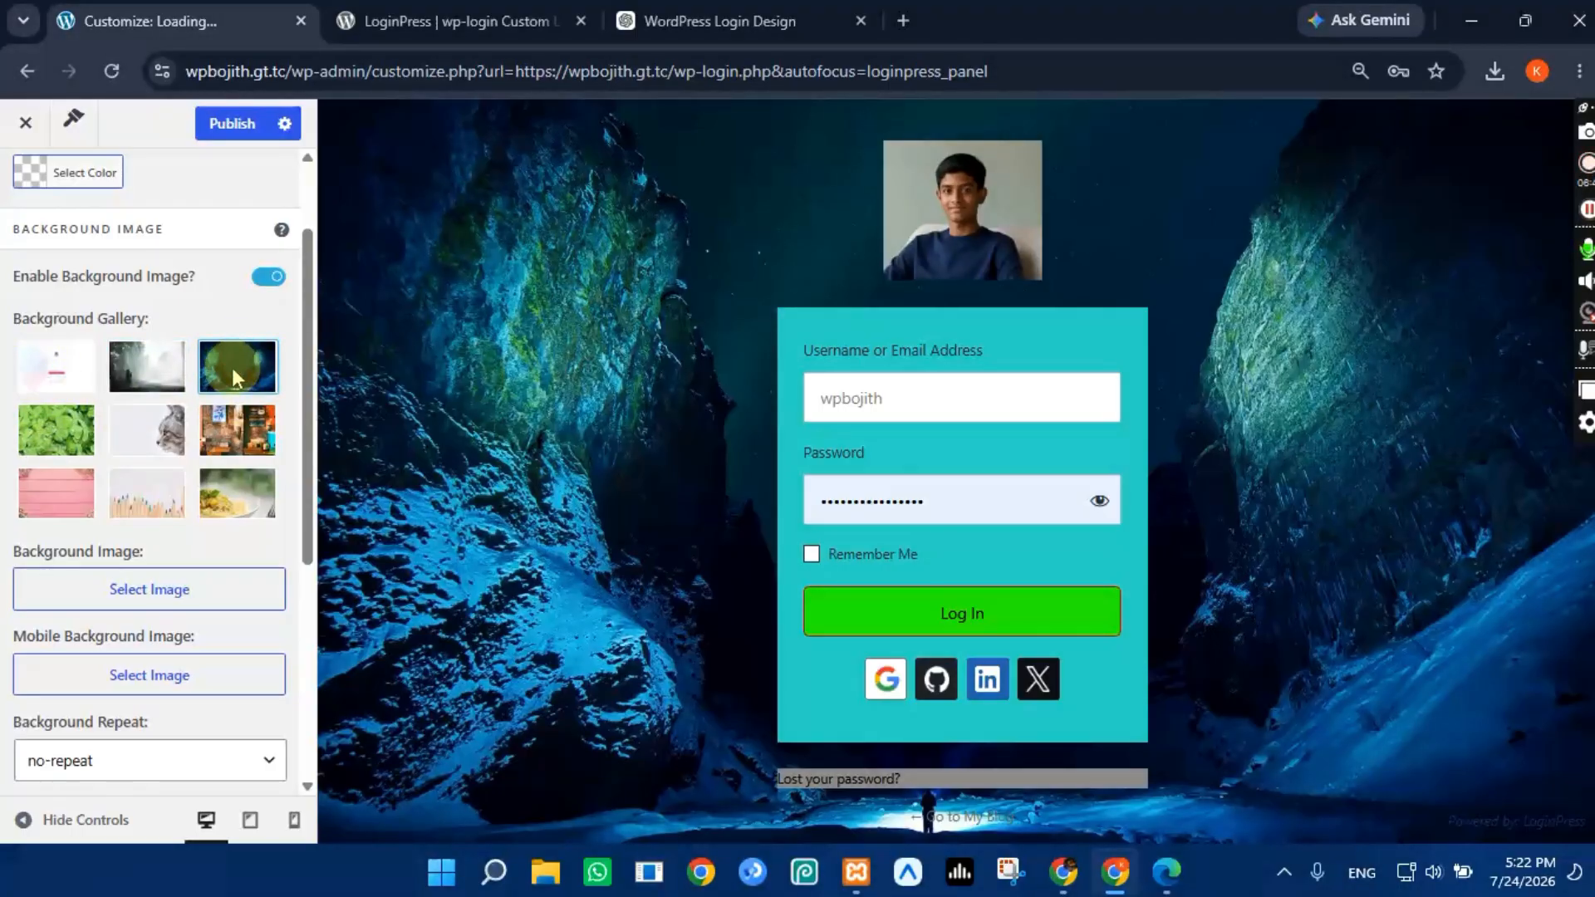
Step: Turn on the background video option to view its medium choices and turn it back off
scroll(224, 415, "down", 5)
scroll(229, 474, "up", 4)
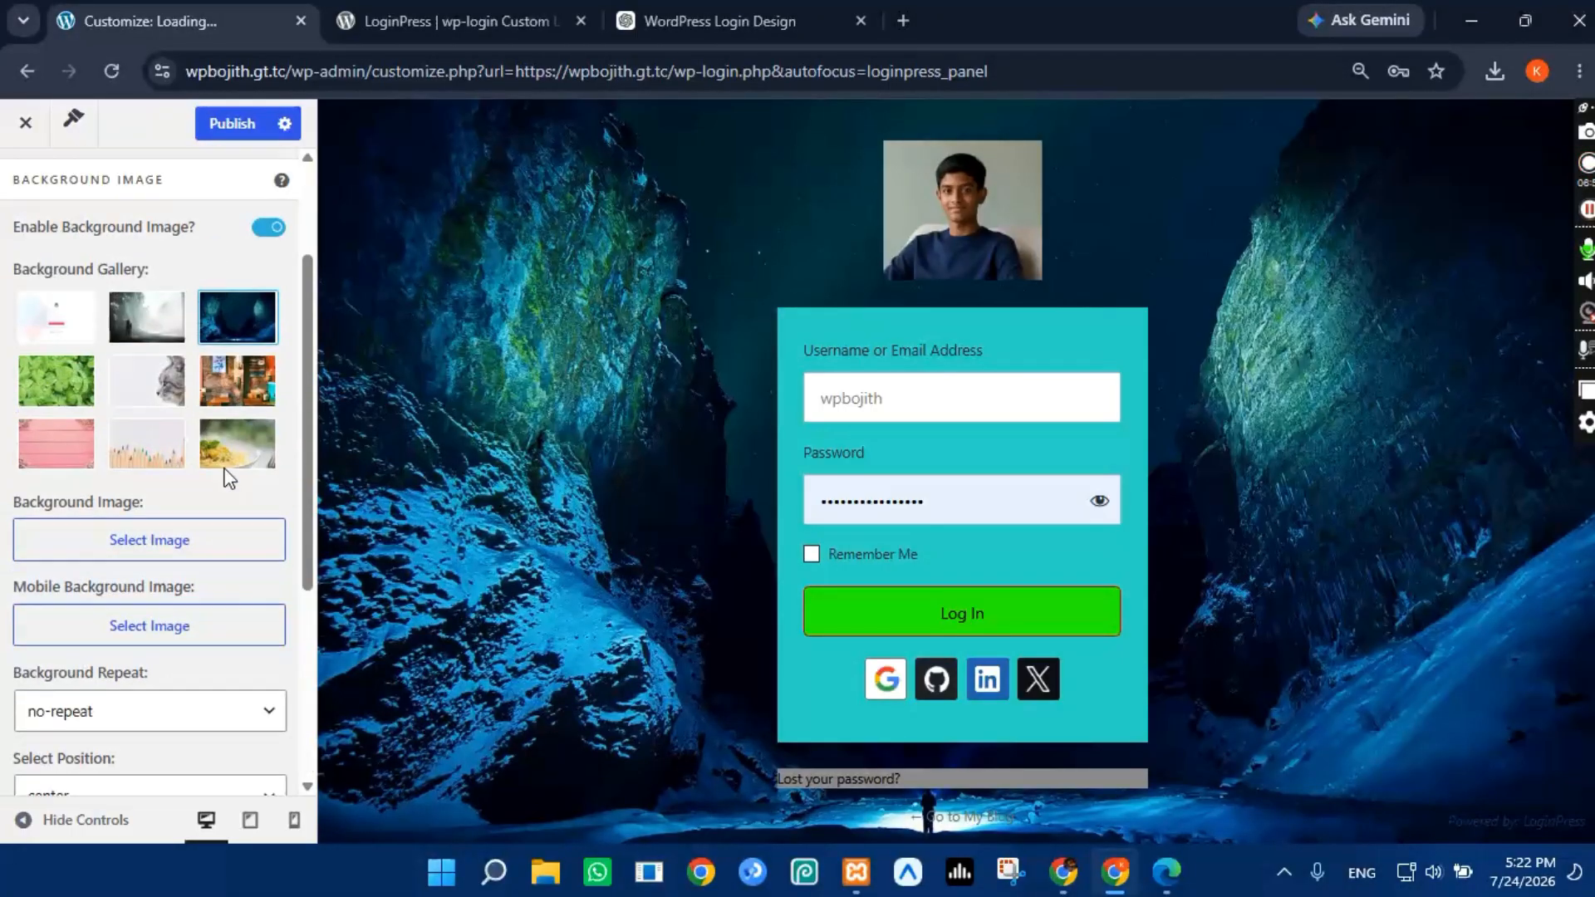
scroll(229, 478, "down", 4)
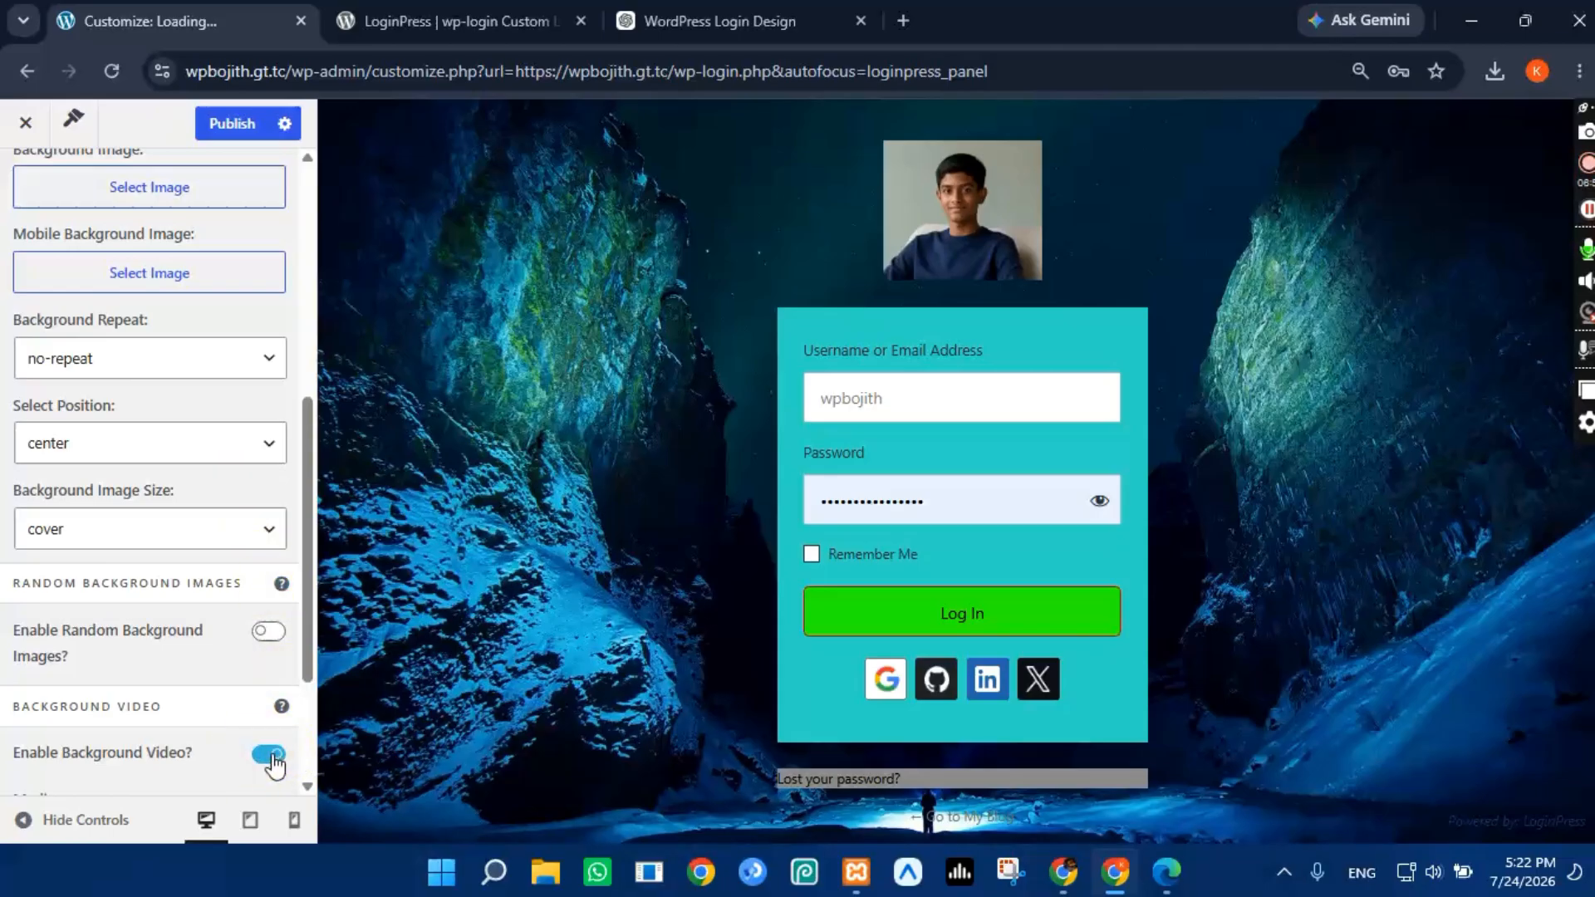
scroll(141, 690, "down", 3)
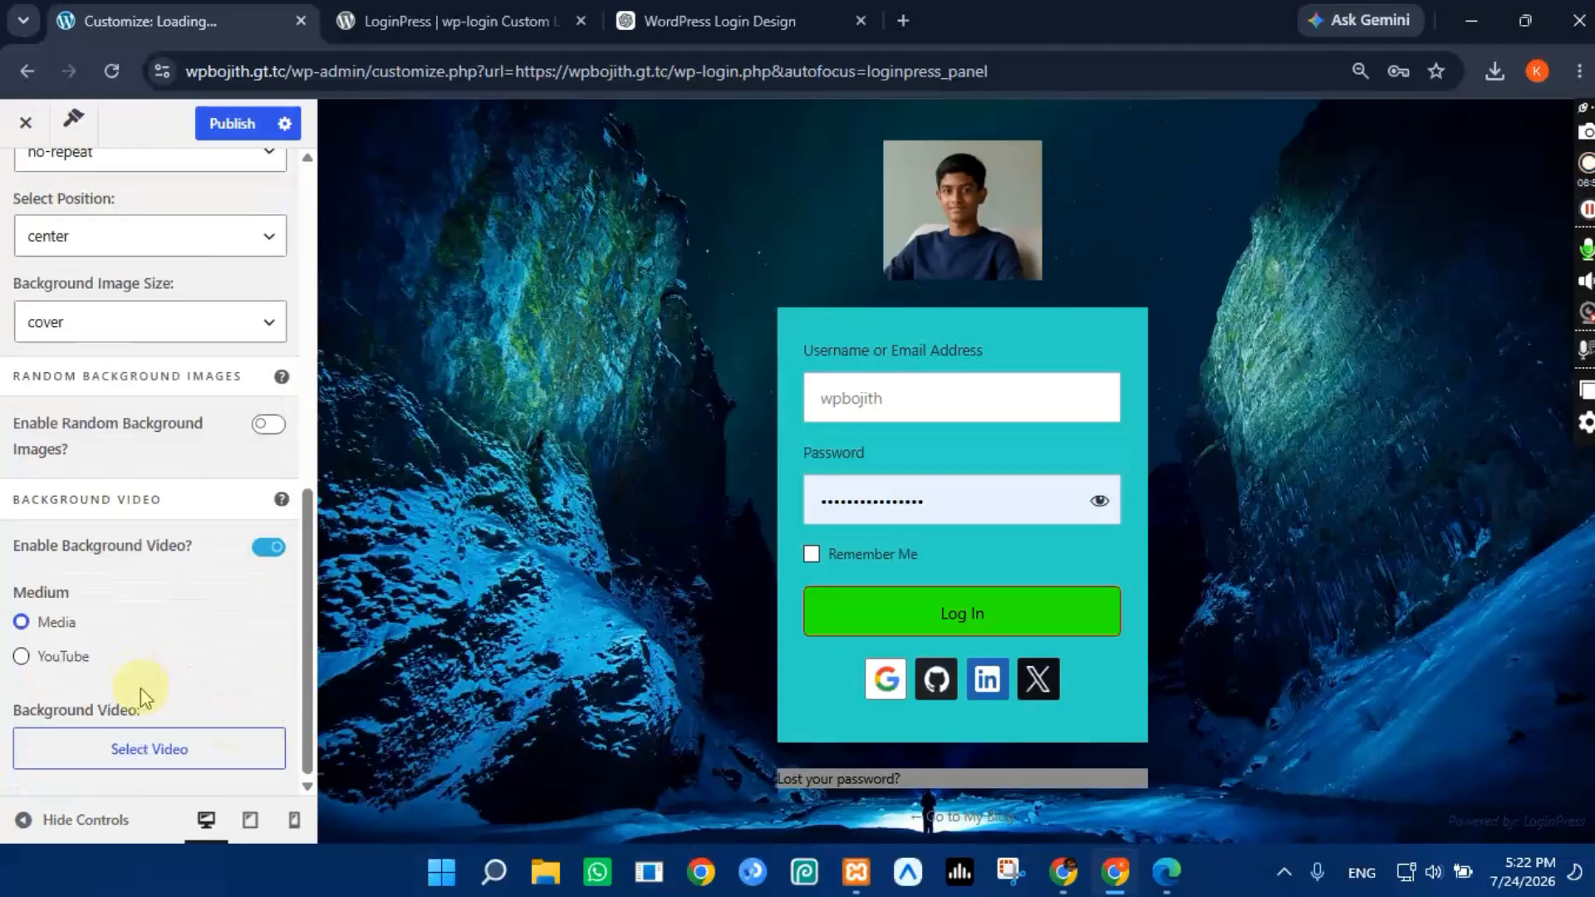
left_click(270, 550)
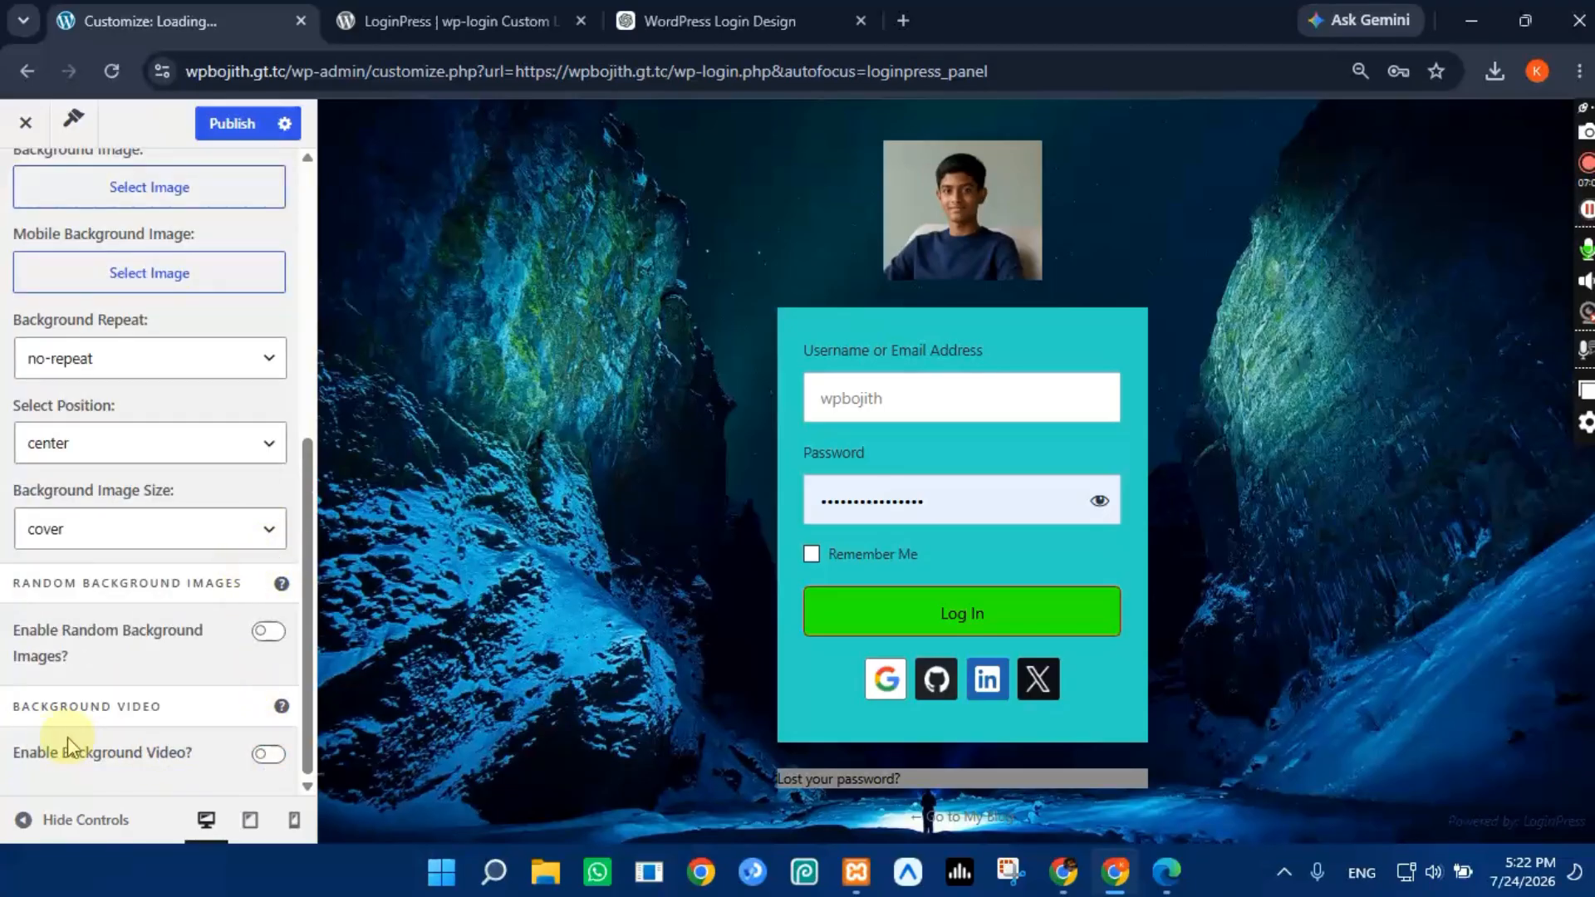
Step: Keep the dark blue night scene selected in the background gallery and enable the background video option
scroll(42, 573, "up", 7)
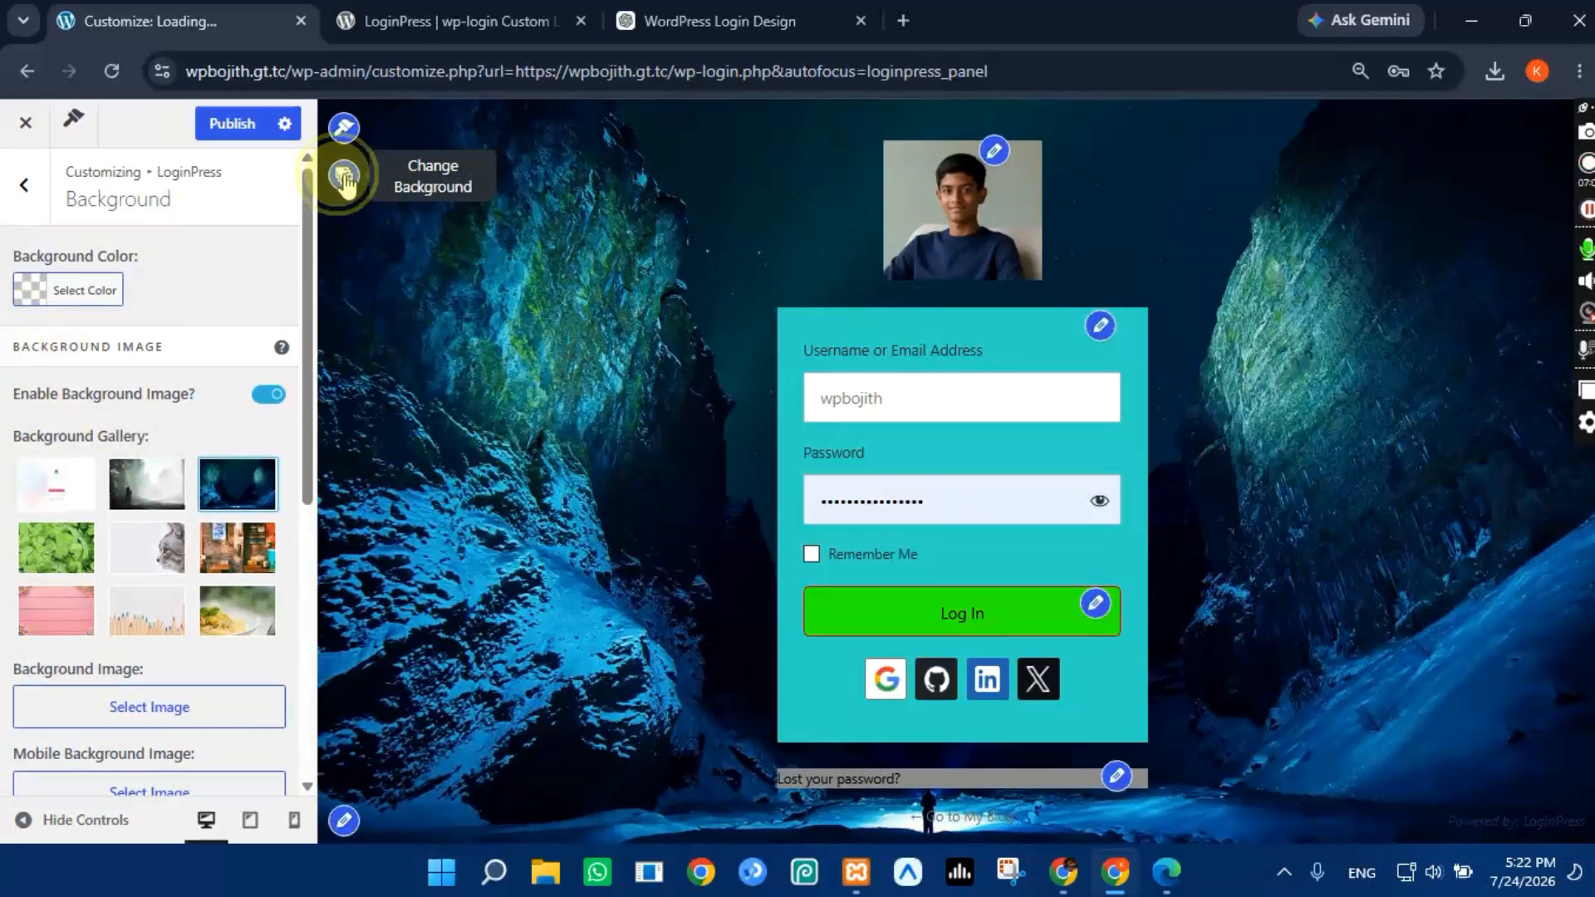
left_click(213, 482)
scroll(200, 491, "down", 5)
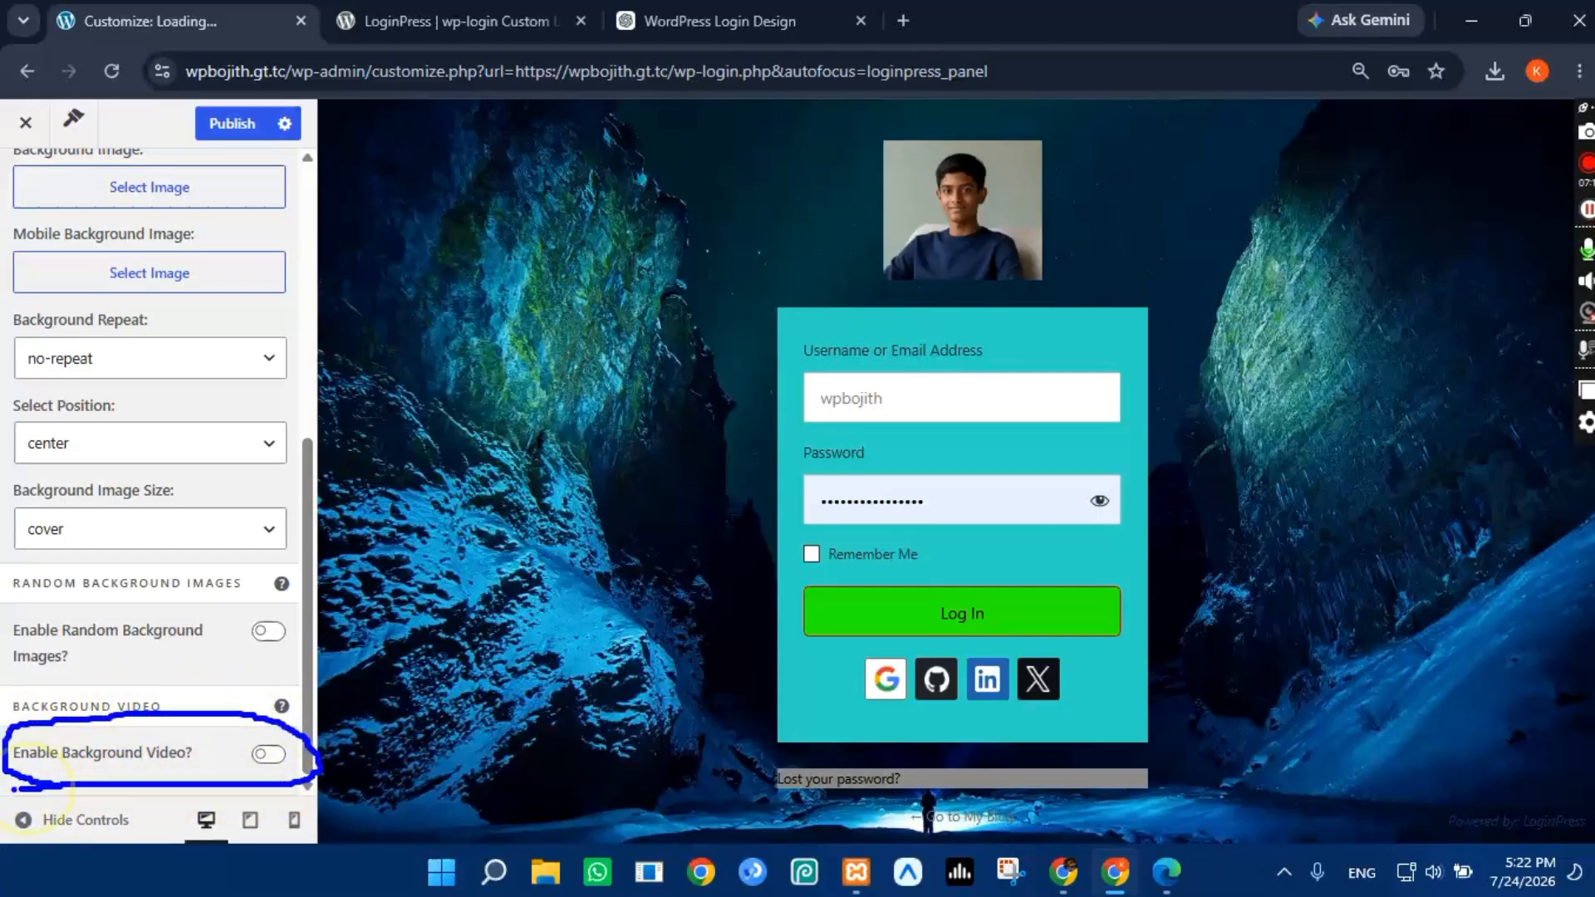
left_click(267, 754)
scroll(185, 722, "down", 2)
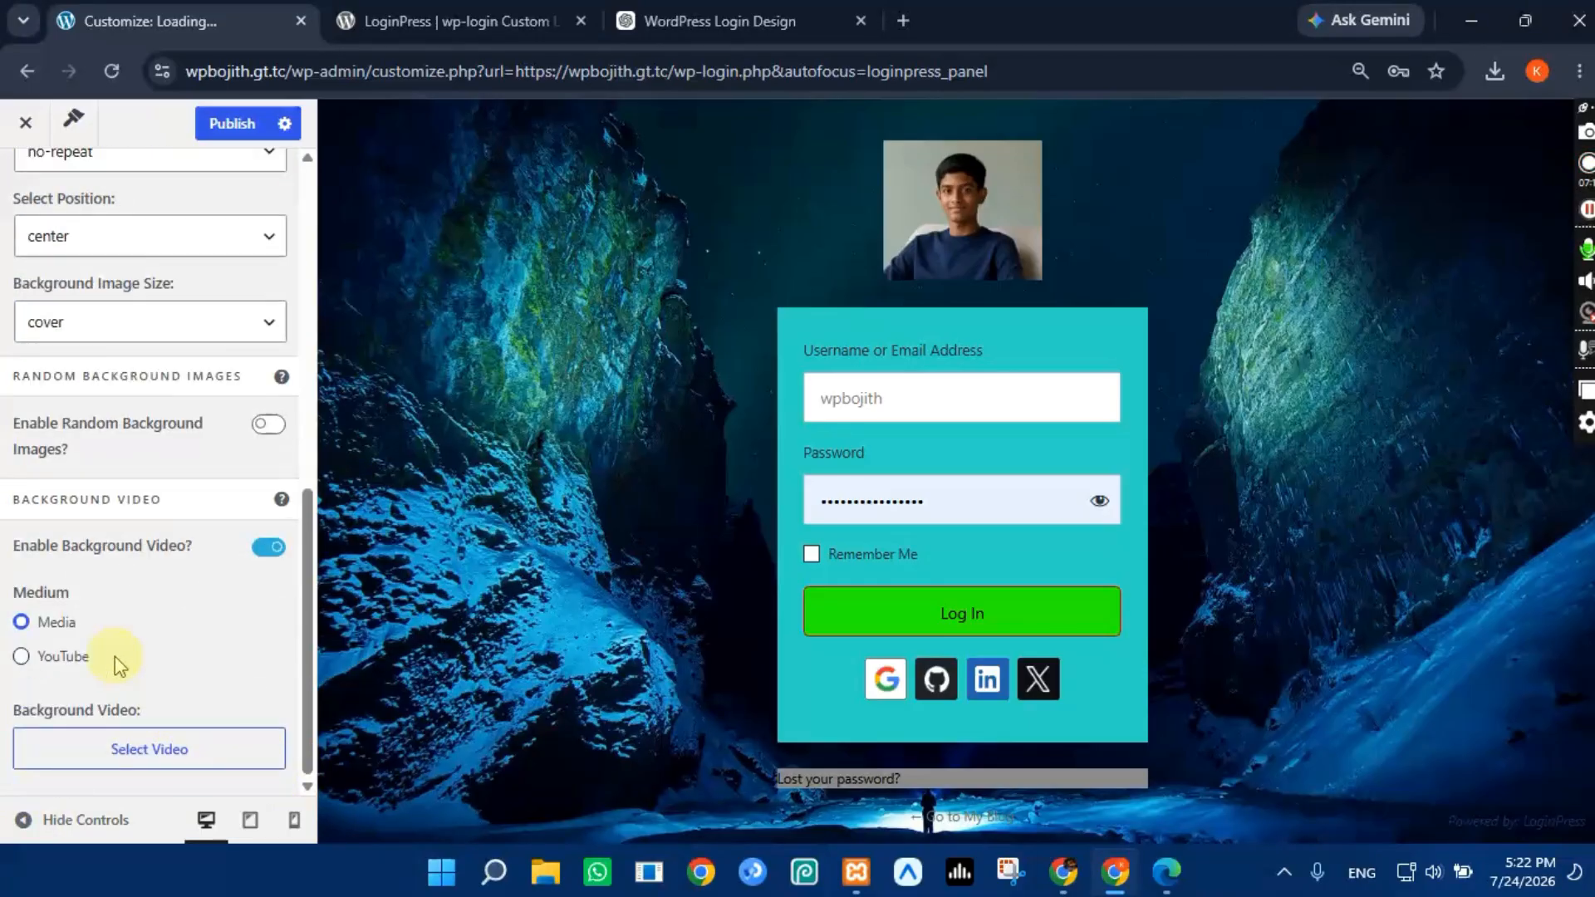
Step: Switch the background video medium to YouTube to view its option and set it back to Media
left_click(23, 658)
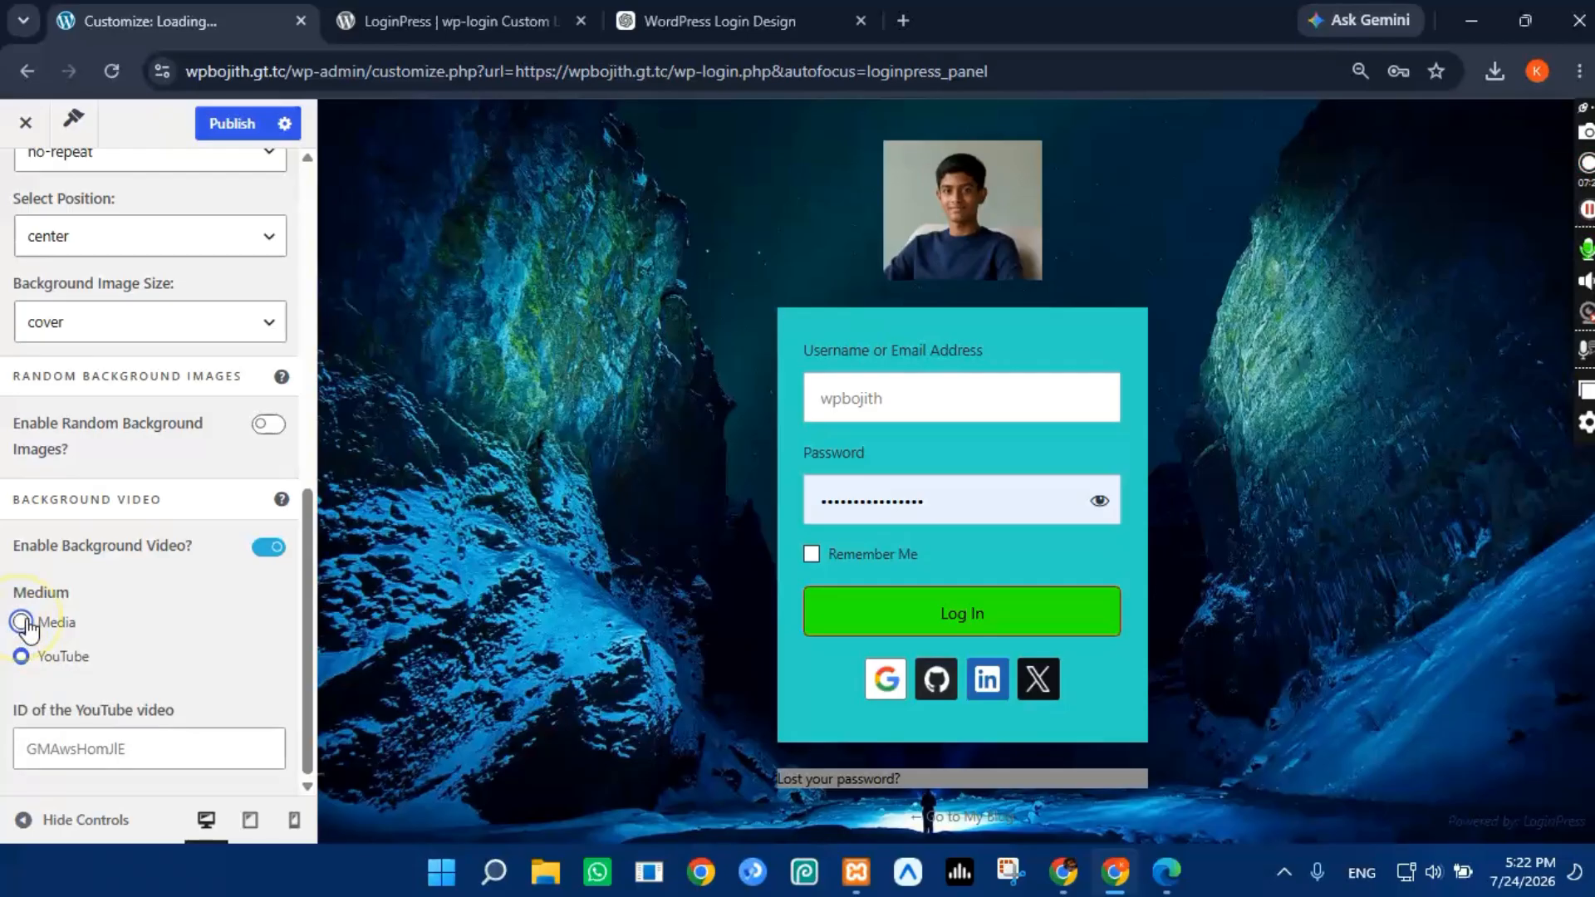
left_click(22, 622)
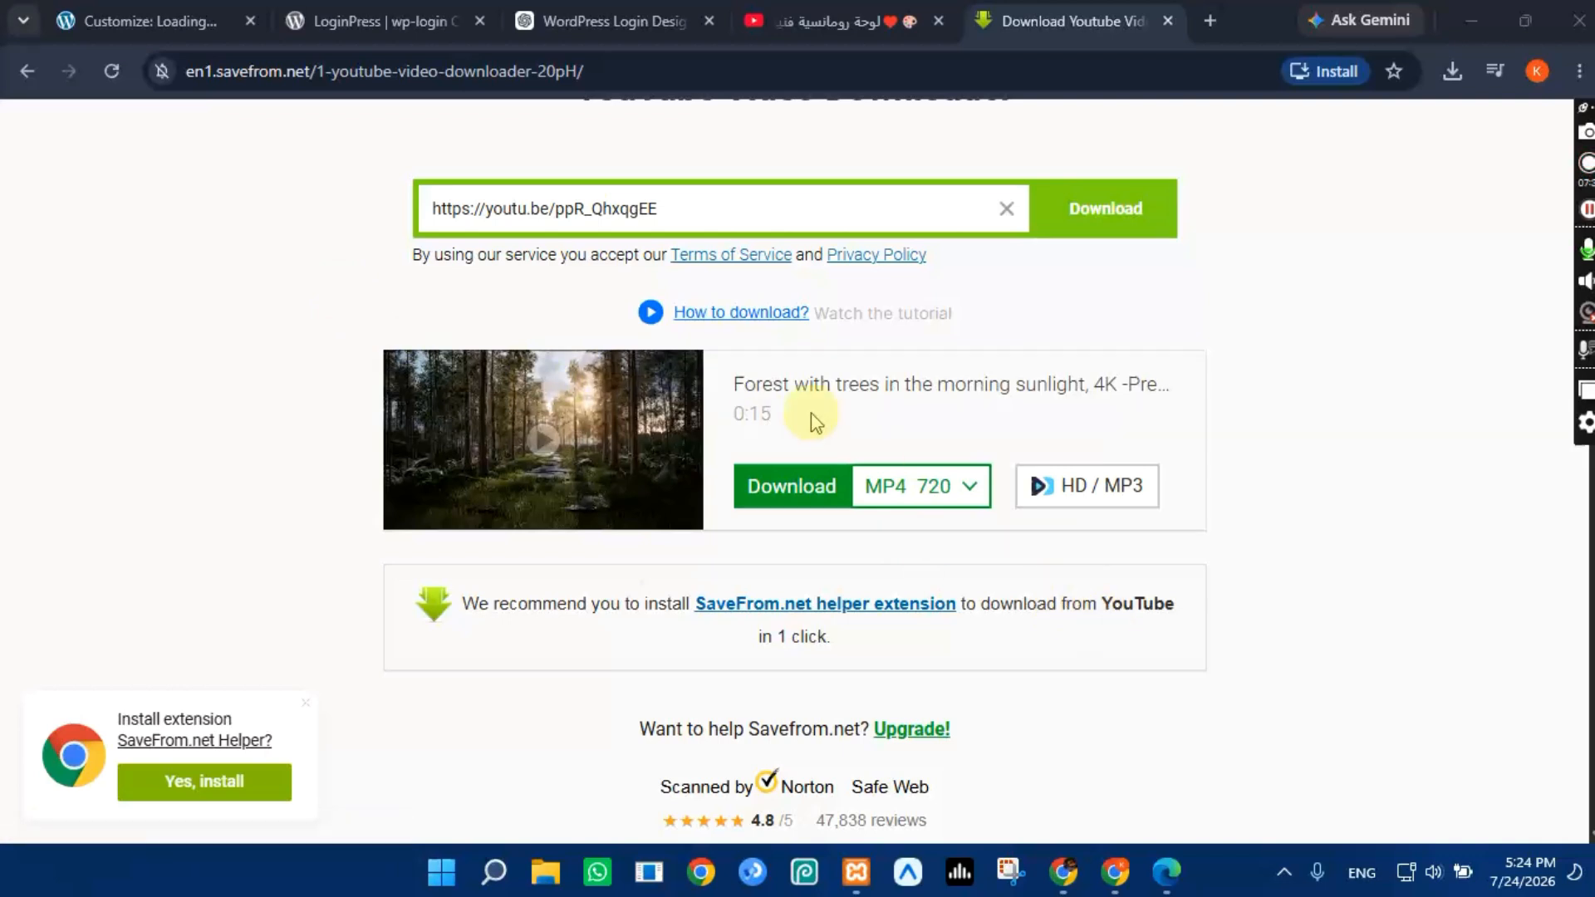
Step: Download the "Forest with trees in the morning sunlight" video as MP4 720 from the SaveFrom page, closing the redirect page
left_click(849, 490)
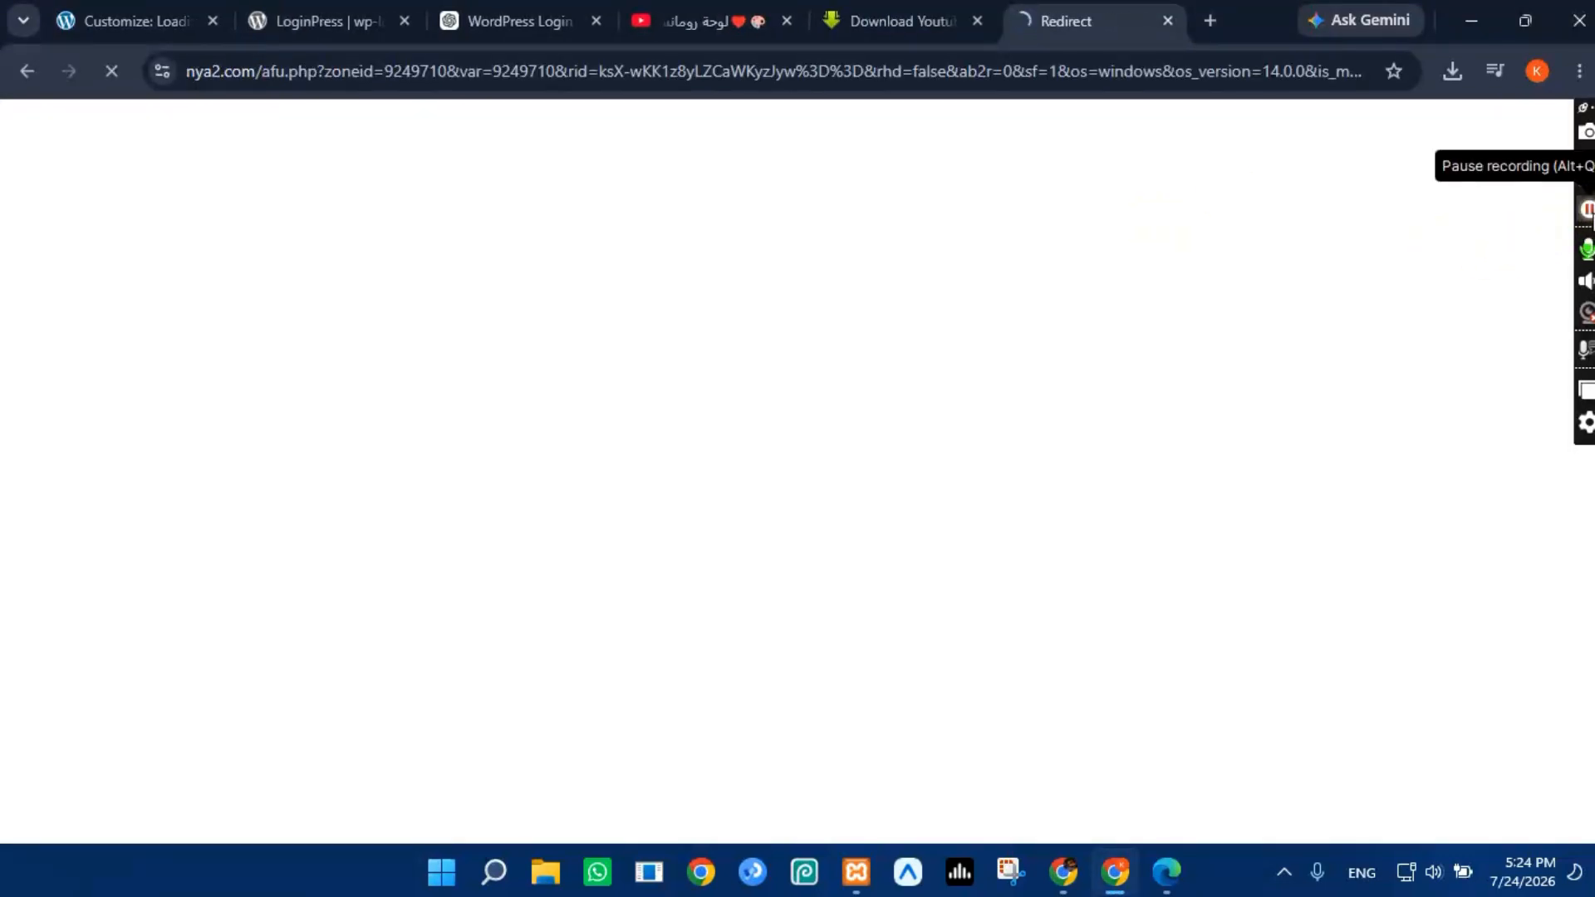
key("ctrl+w")
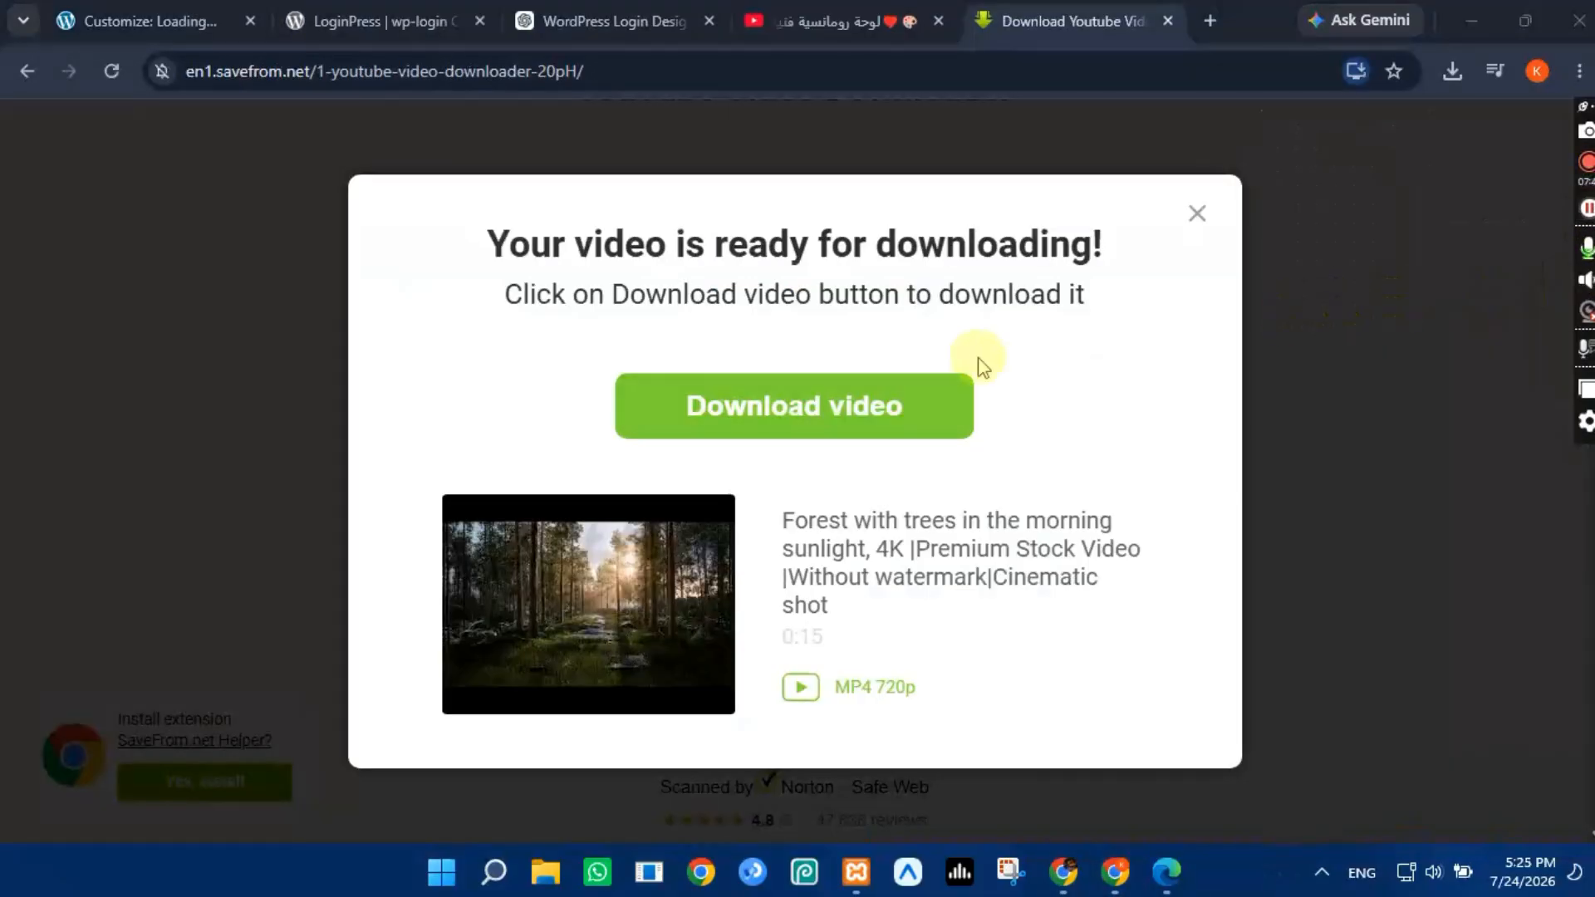
left_click(870, 422)
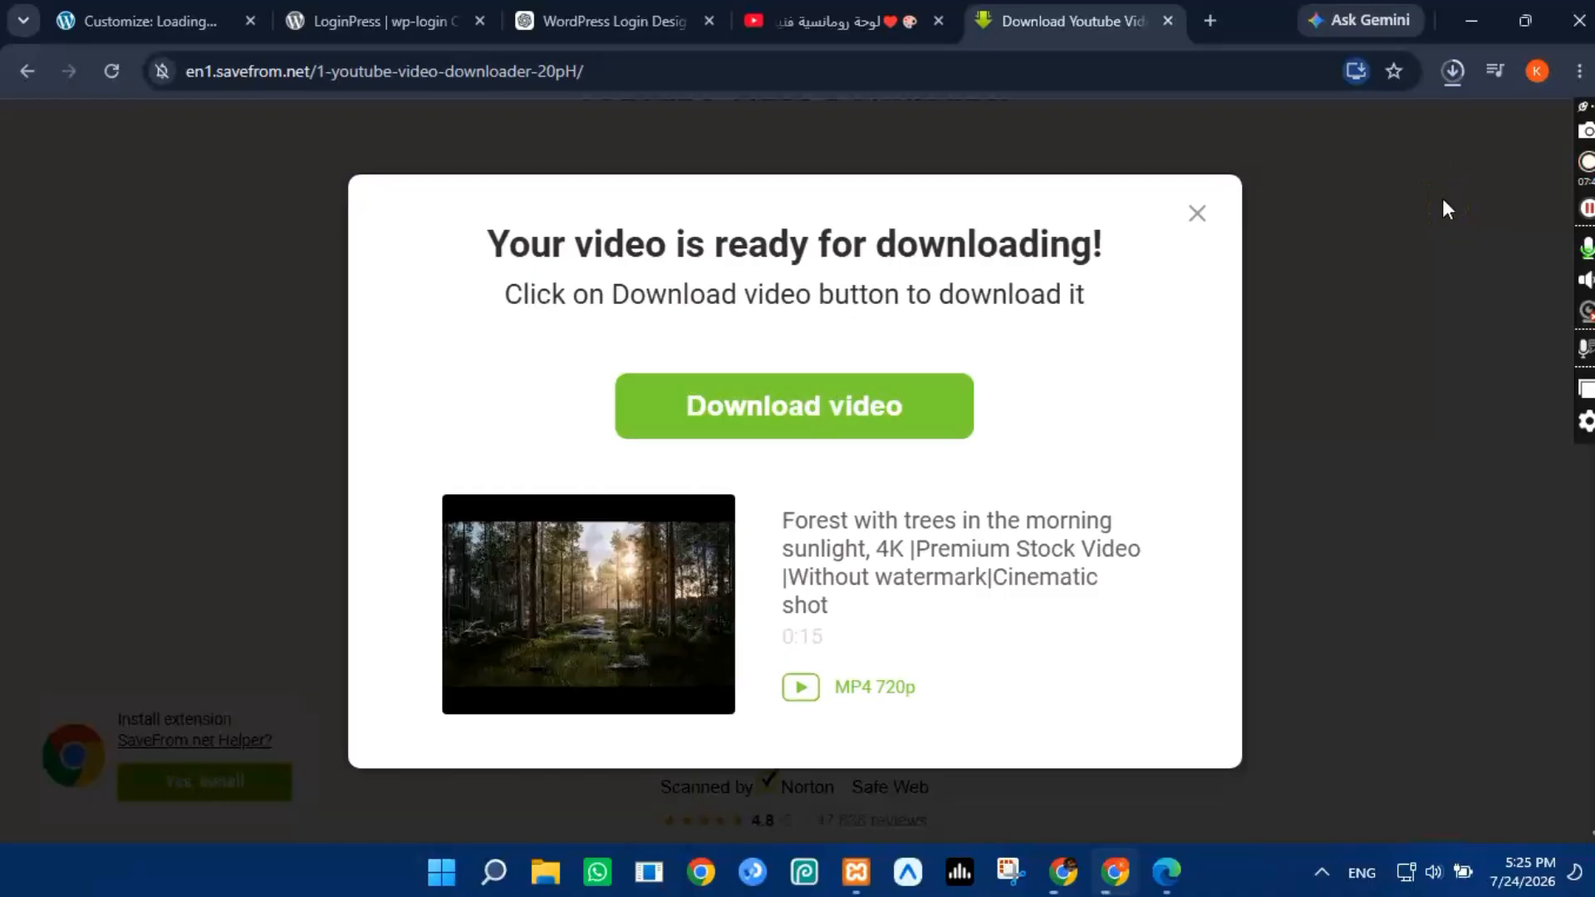
left_click(1442, 198)
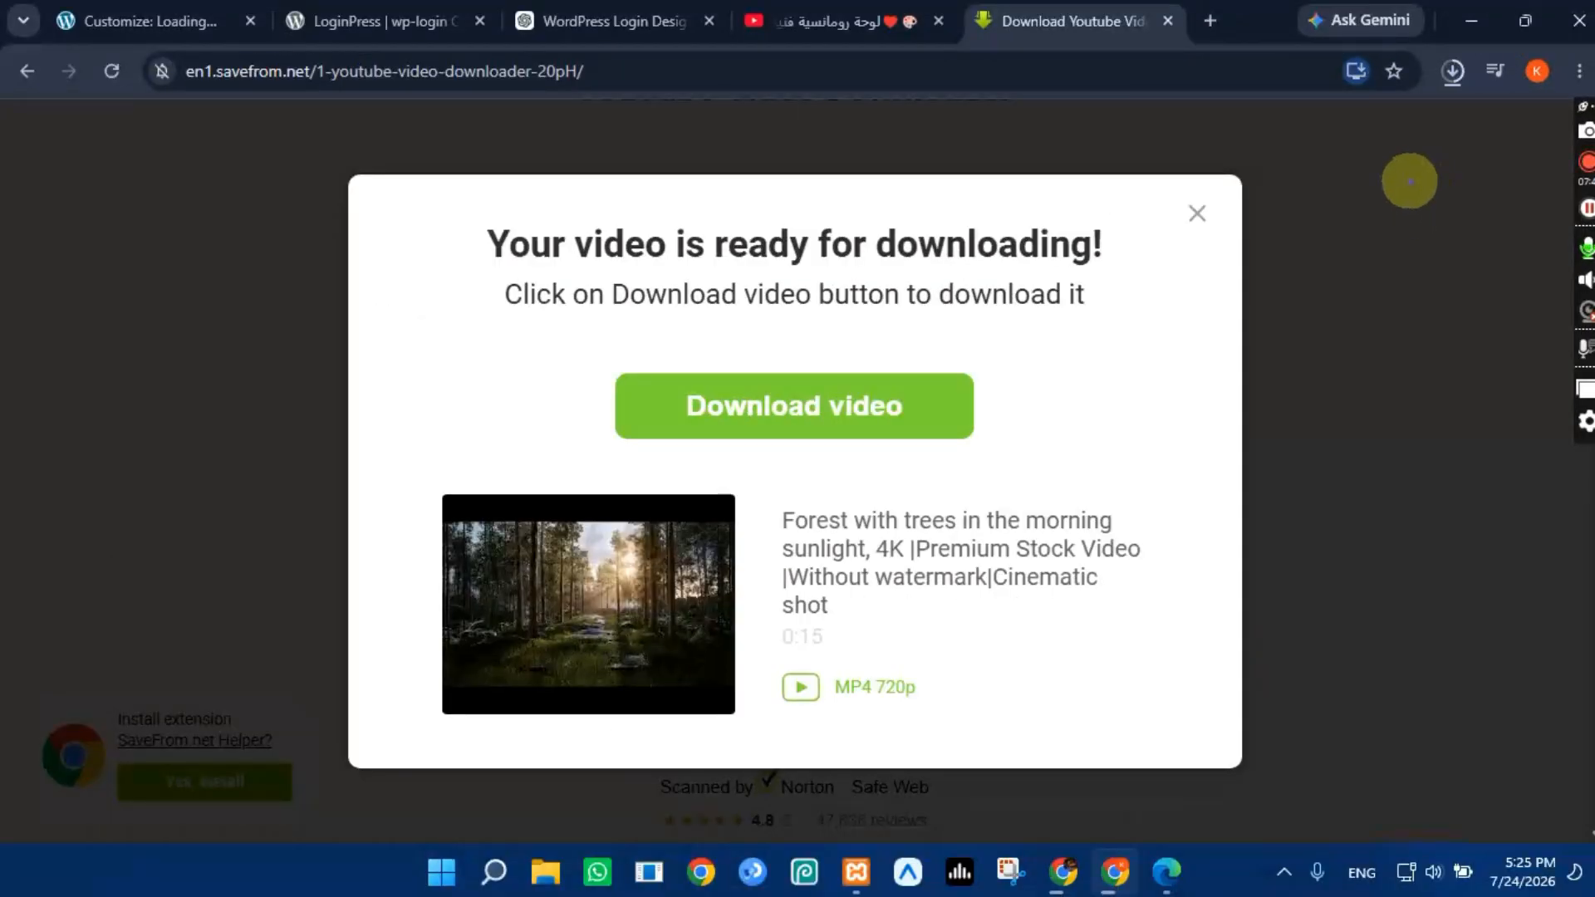
left_click_drag(1450, 108, 1424, 225)
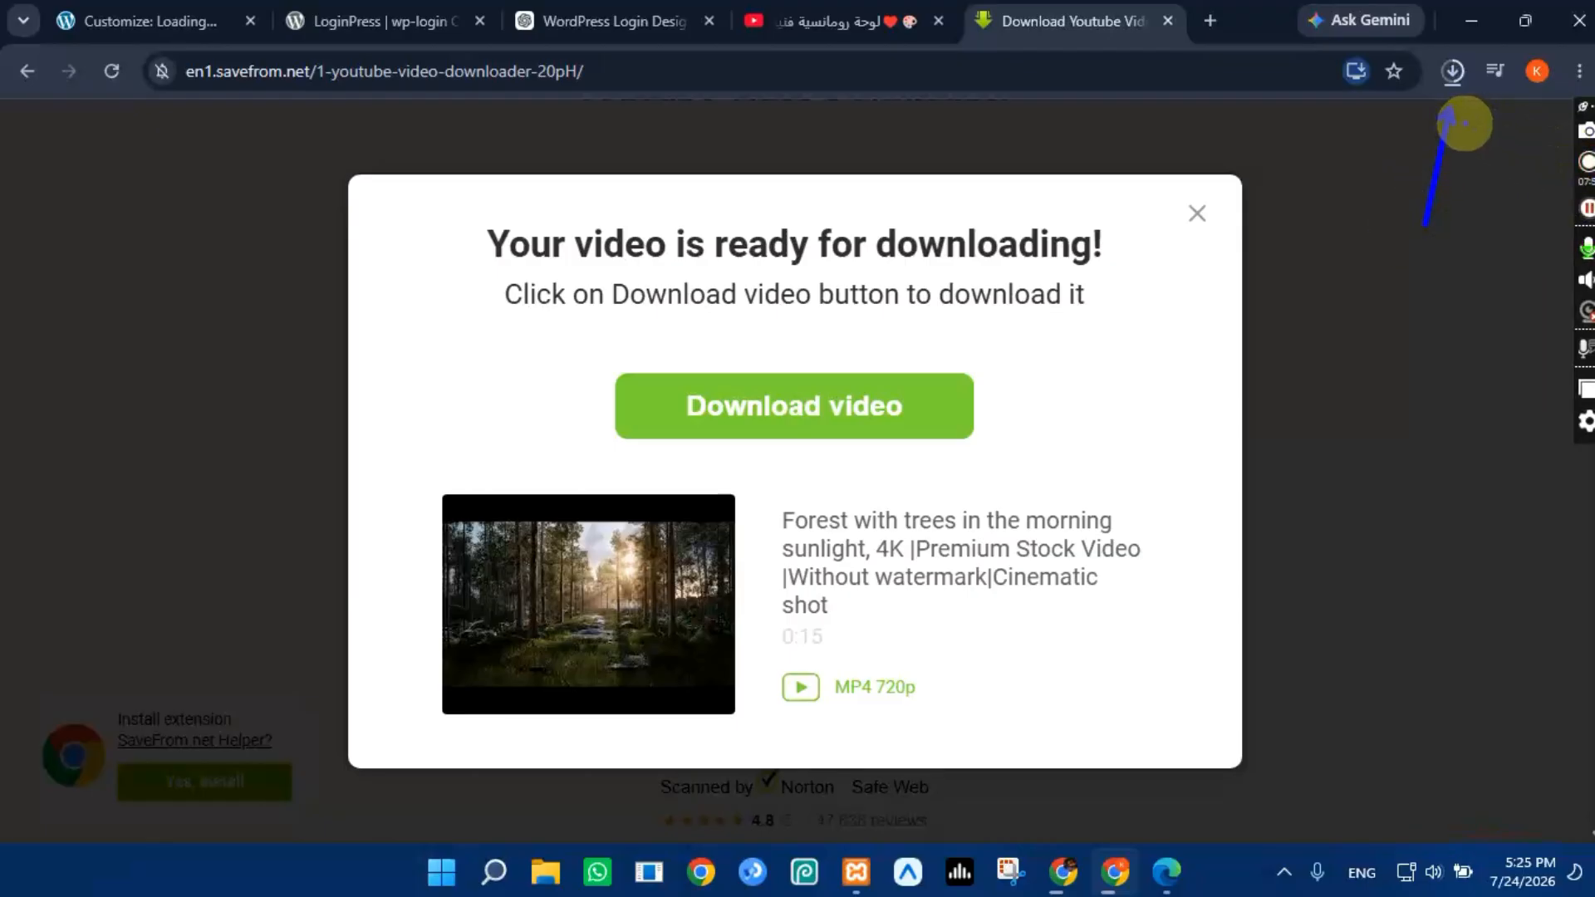
mouse_move(1450, 108)
left_mouse_down()
mouse_move(1415, 73)
mouse_move(1459, 56)
mouse_move(1487, 95)
mouse_move(1450, 115)
left_mouse_up()
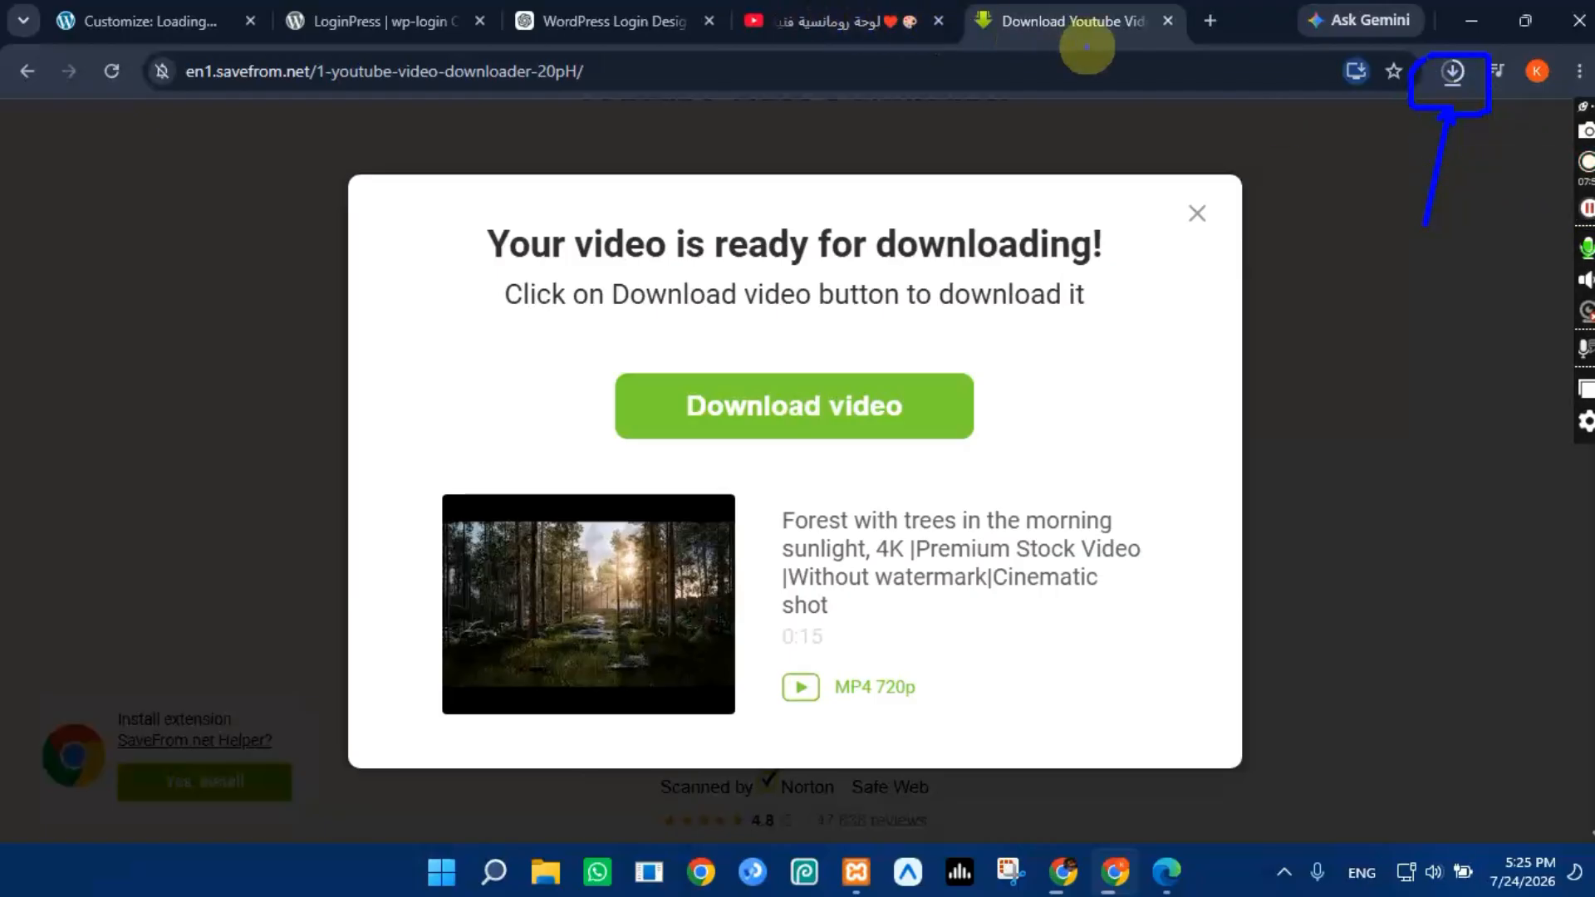
Step: Close the video downloader and YouTube pages and check the browser's recent downloads for the forest video
left_click(938, 20)
left_click(935, 23)
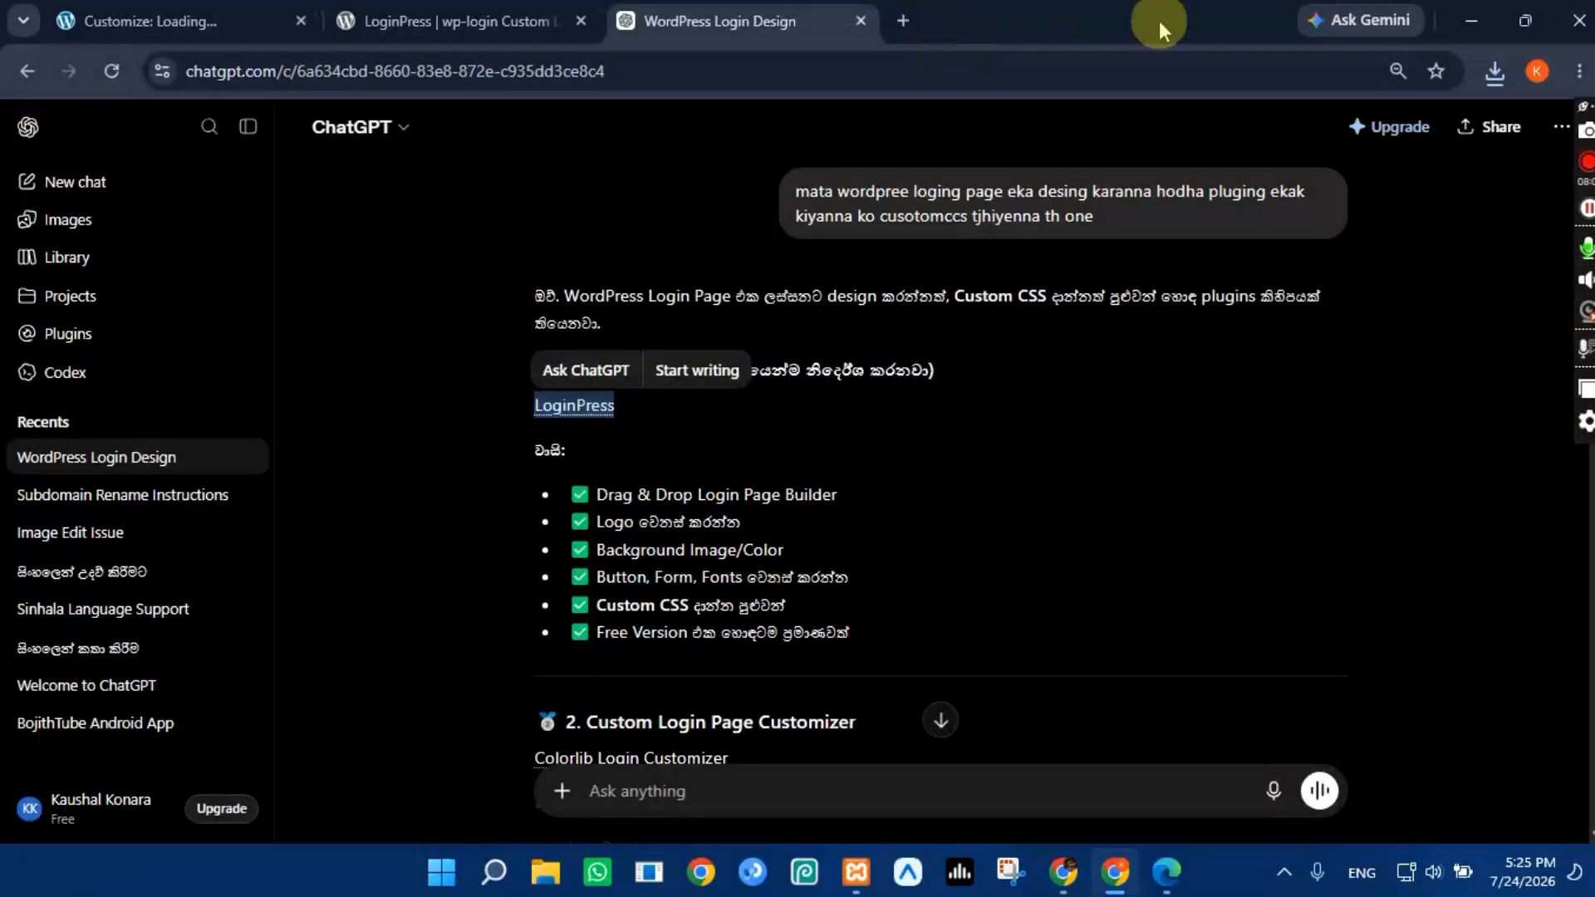
left_click(1493, 77)
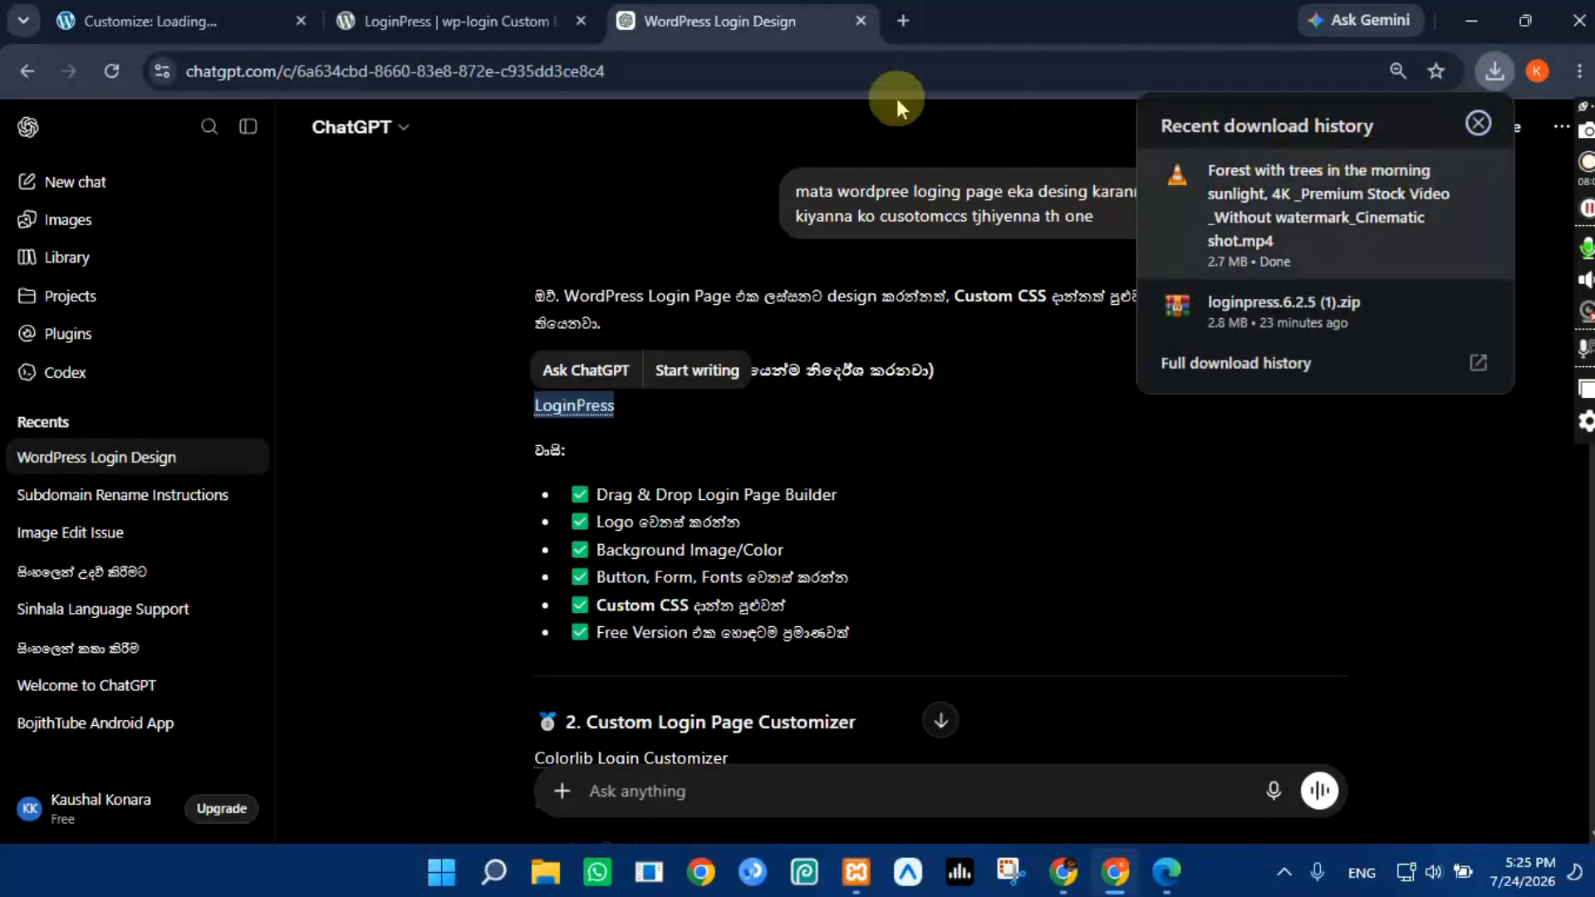
Step: Upload the forest MP4 from the Downloads folder to the media library and choose it as the login page's background video
left_click(203, 10)
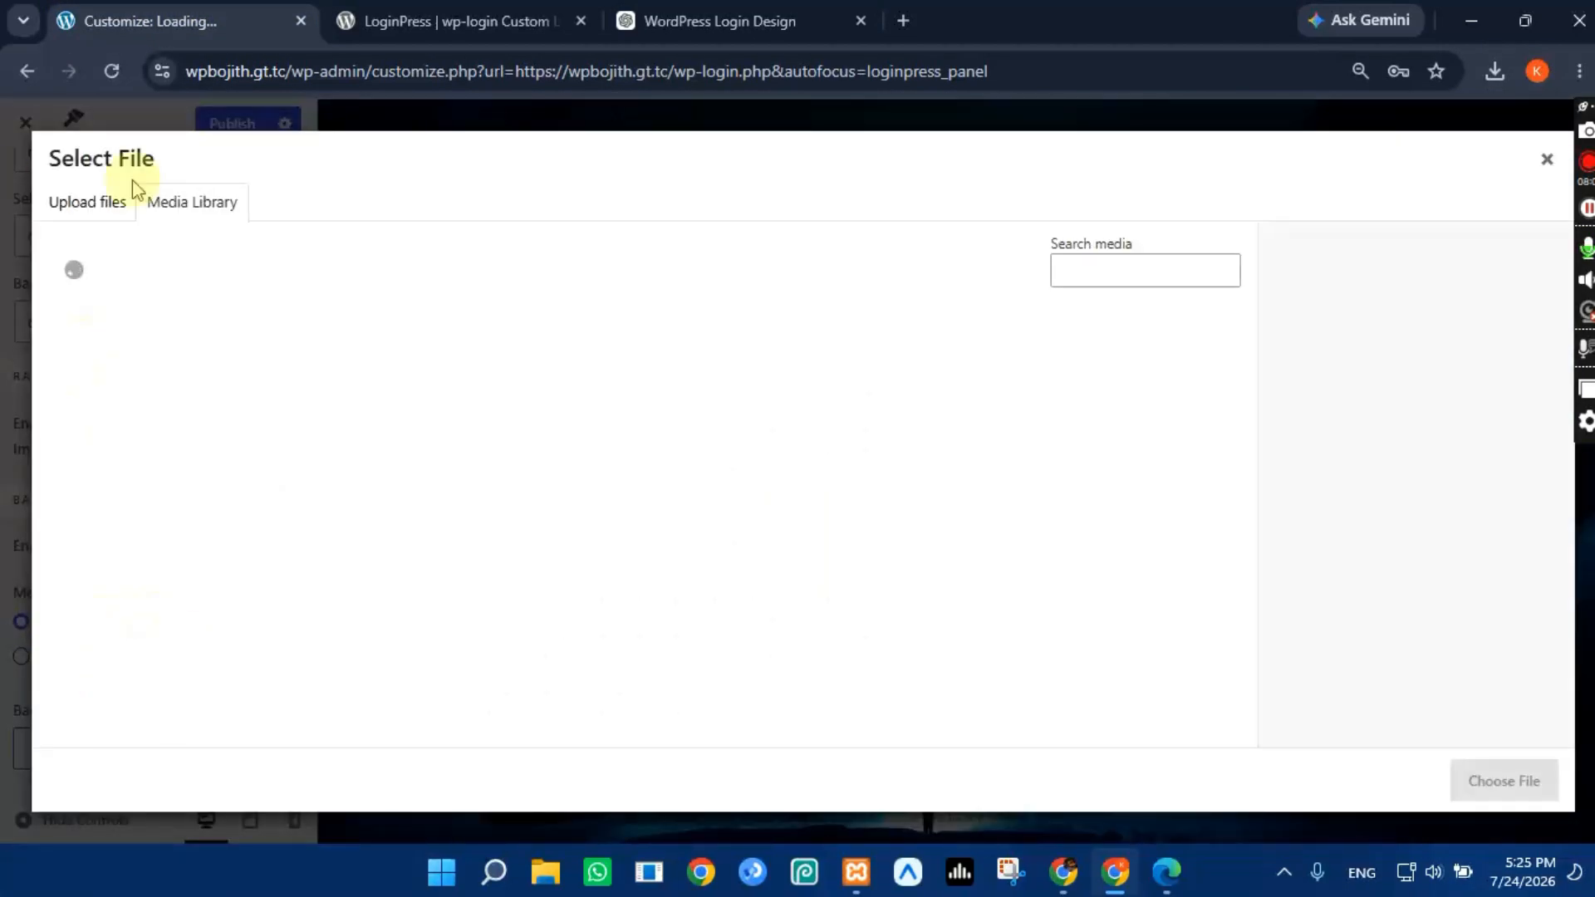
left_click(93, 203)
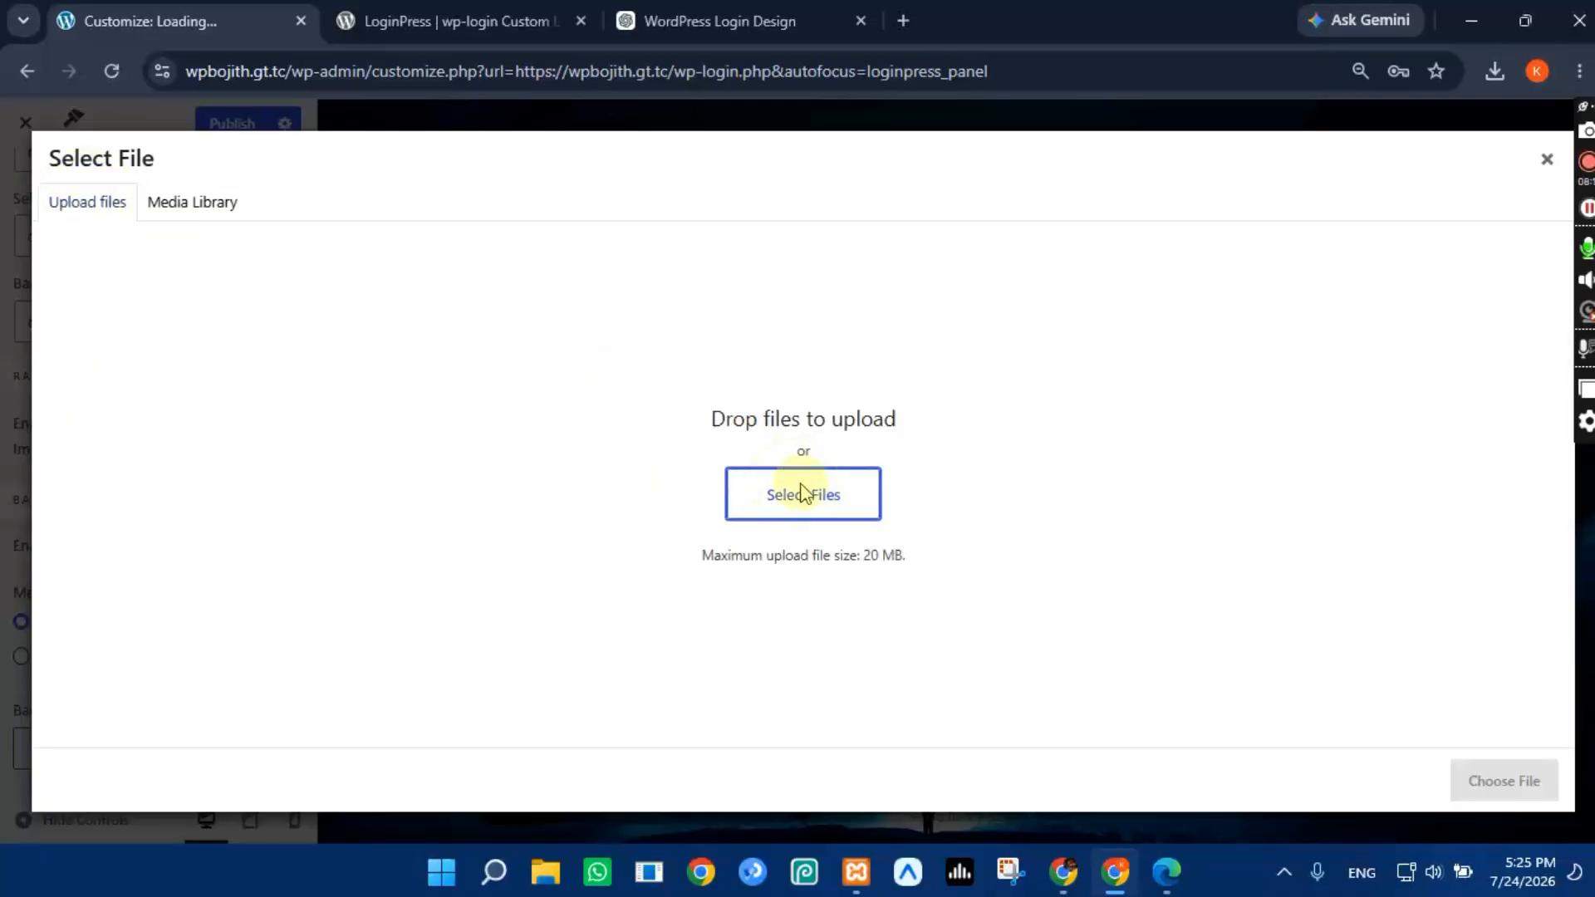
left_click(787, 495)
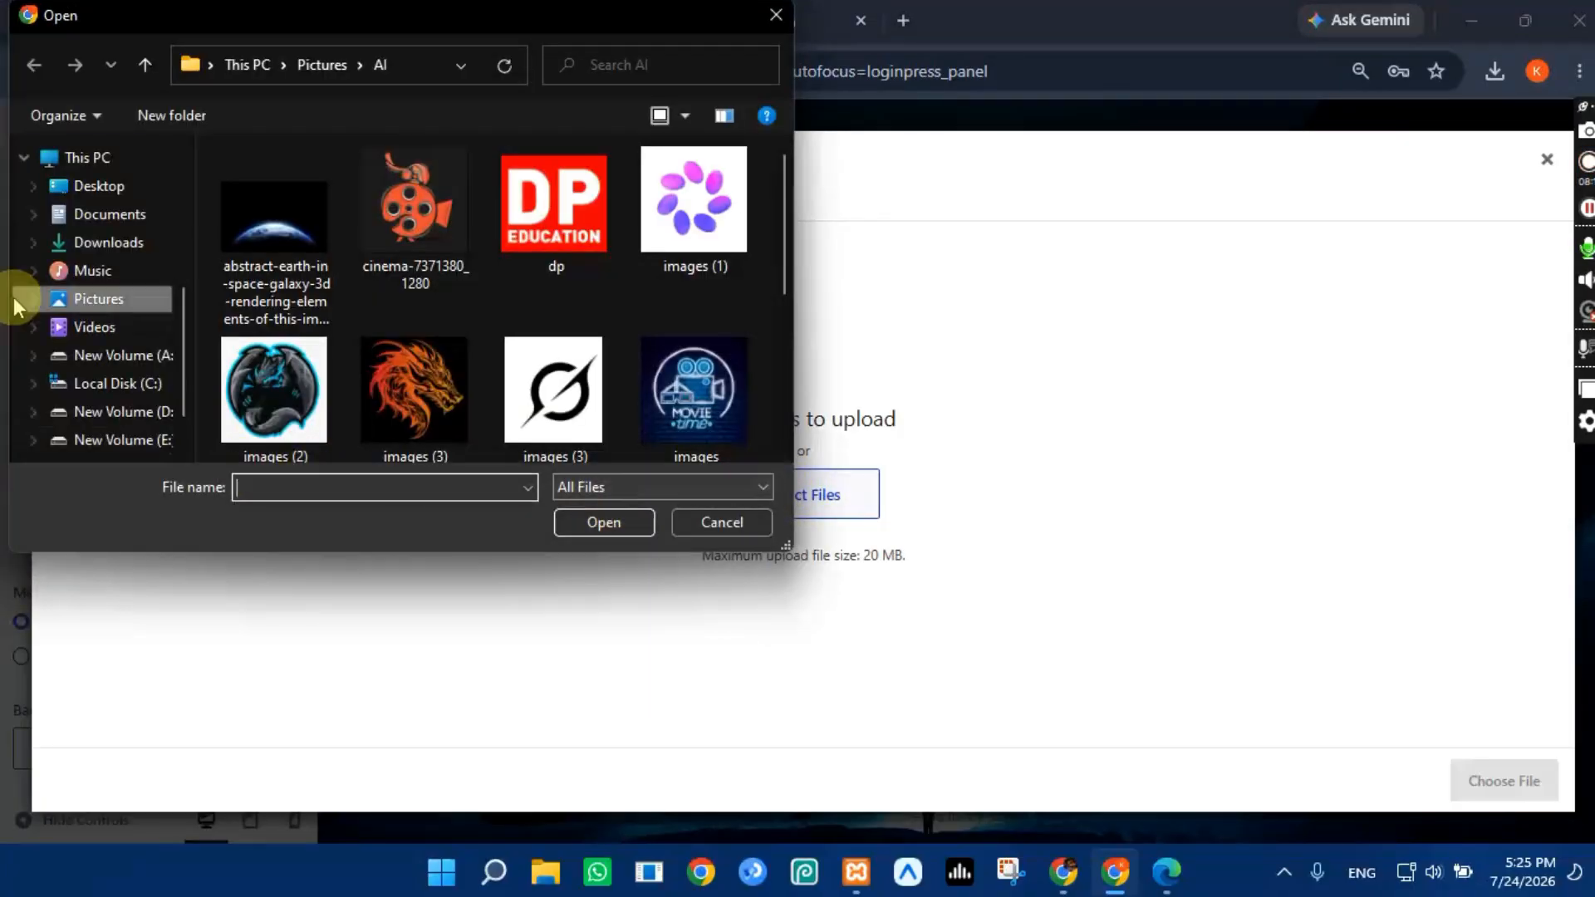
left_click(133, 244)
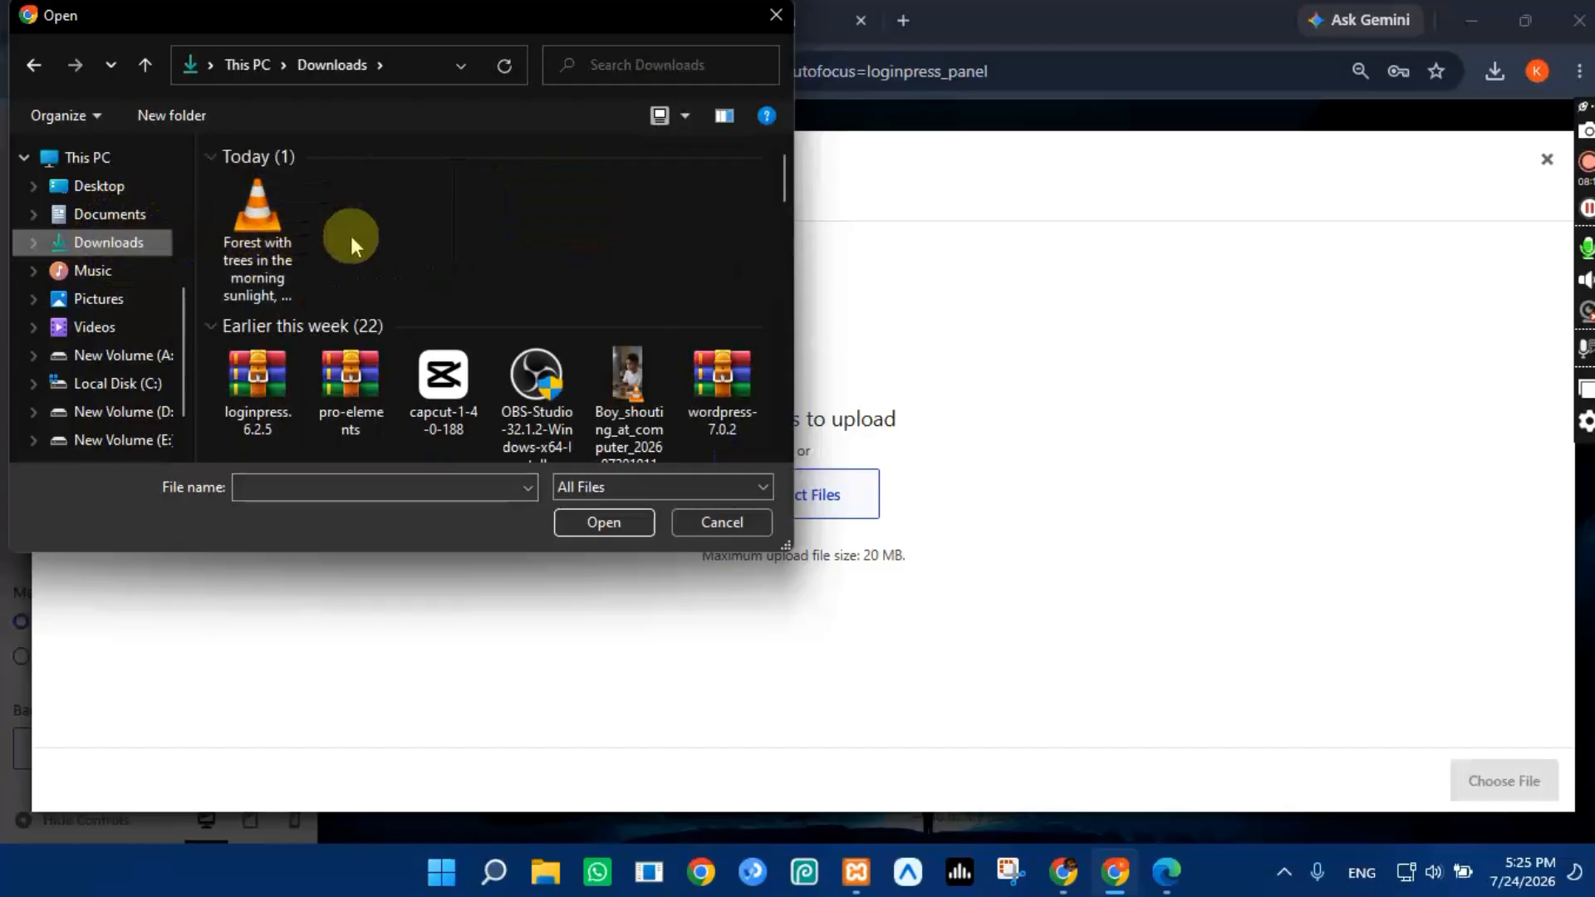
left_click_drag(319, 245, 278, 245)
left_click(613, 522)
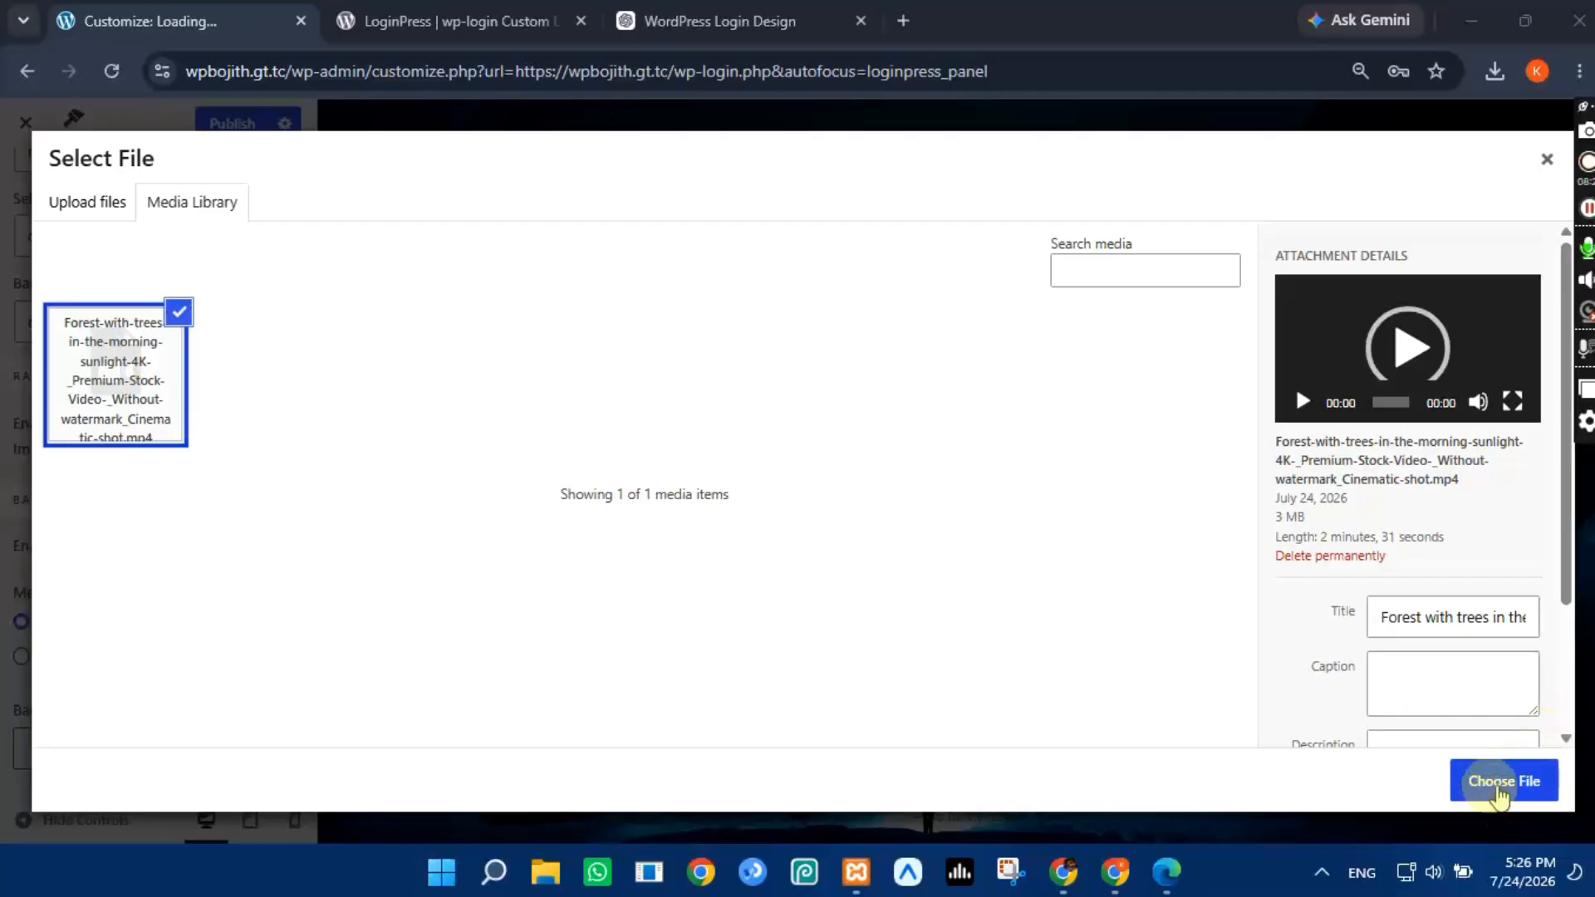
left_click(1497, 789)
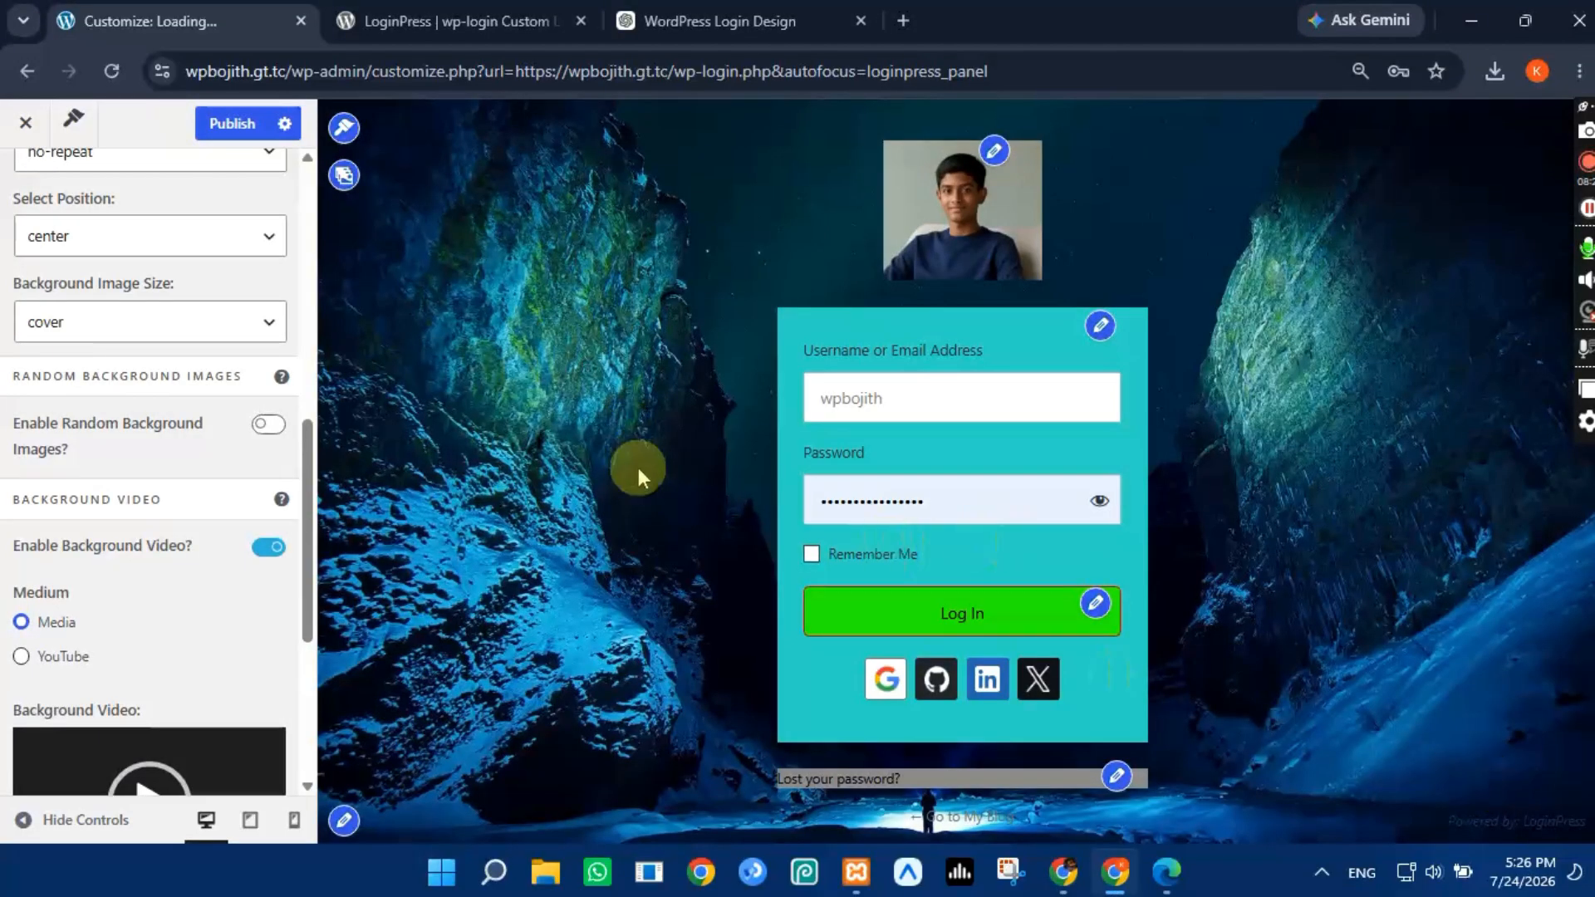
Step: Review the background video settings and preview, publish the changes and view the live login page in Microsoft Edge
scroll(309, 569, "down", 4)
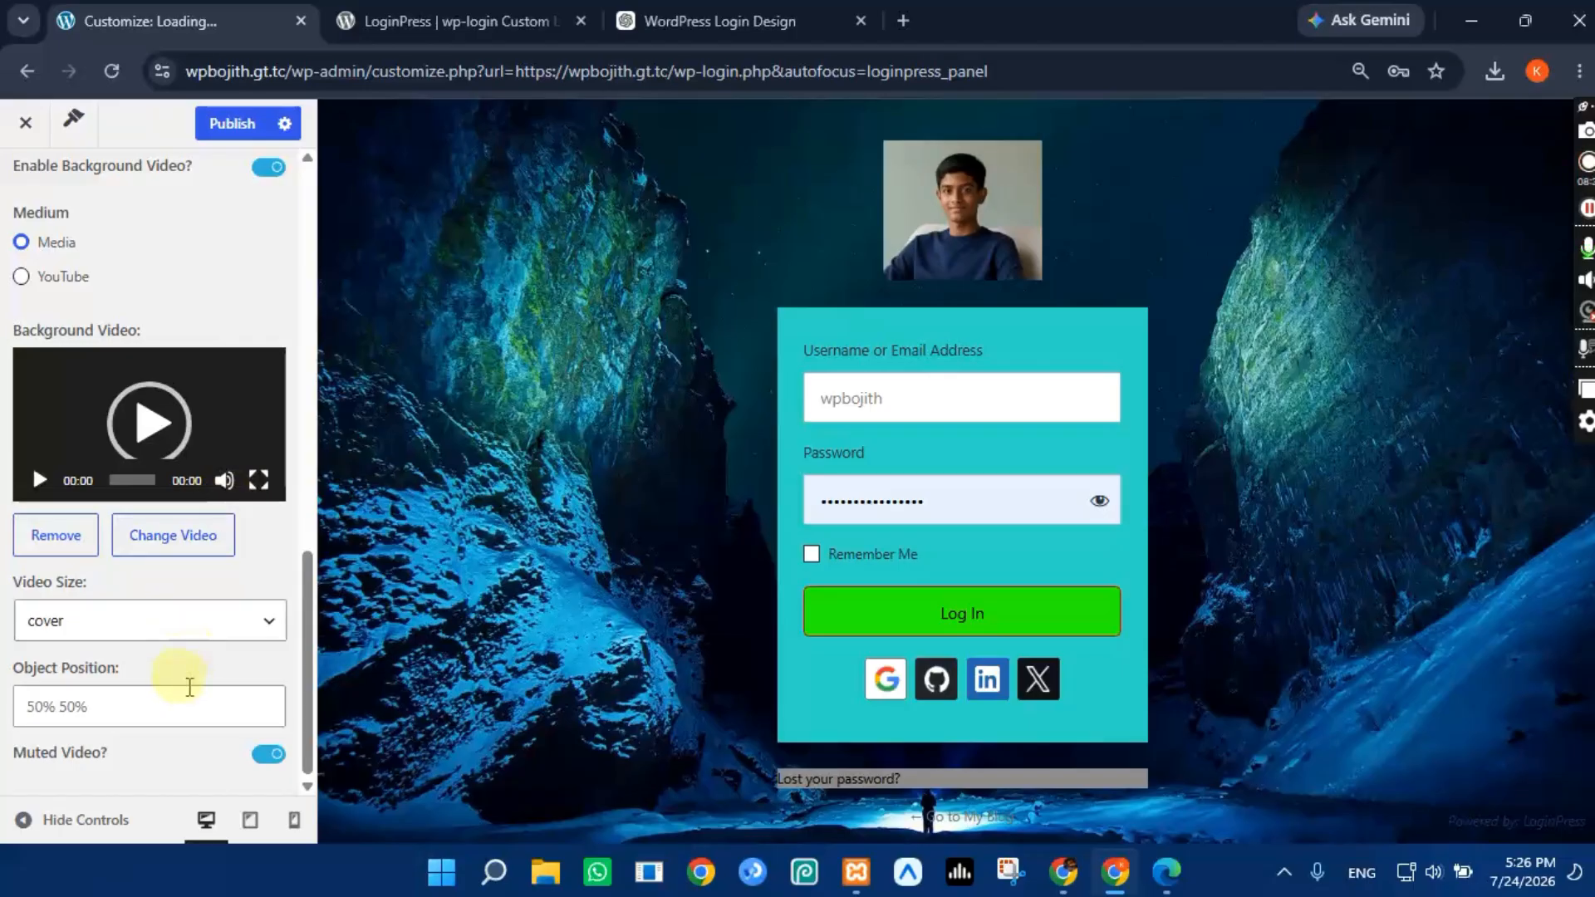
scroll(190, 686, "up", 7)
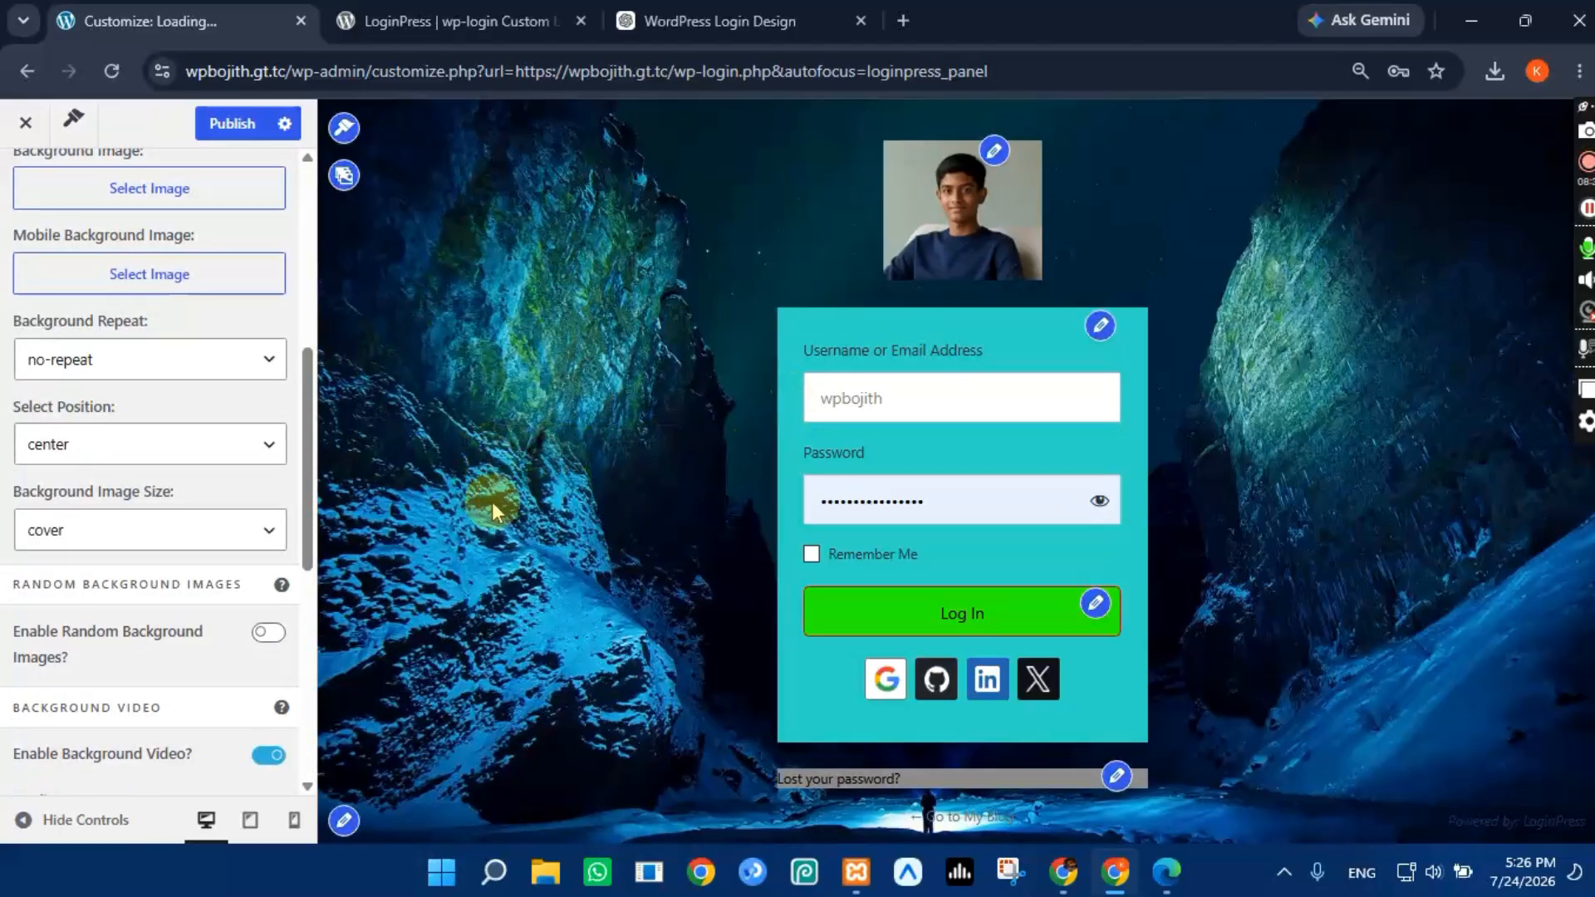
scroll(253, 600, "down", 6)
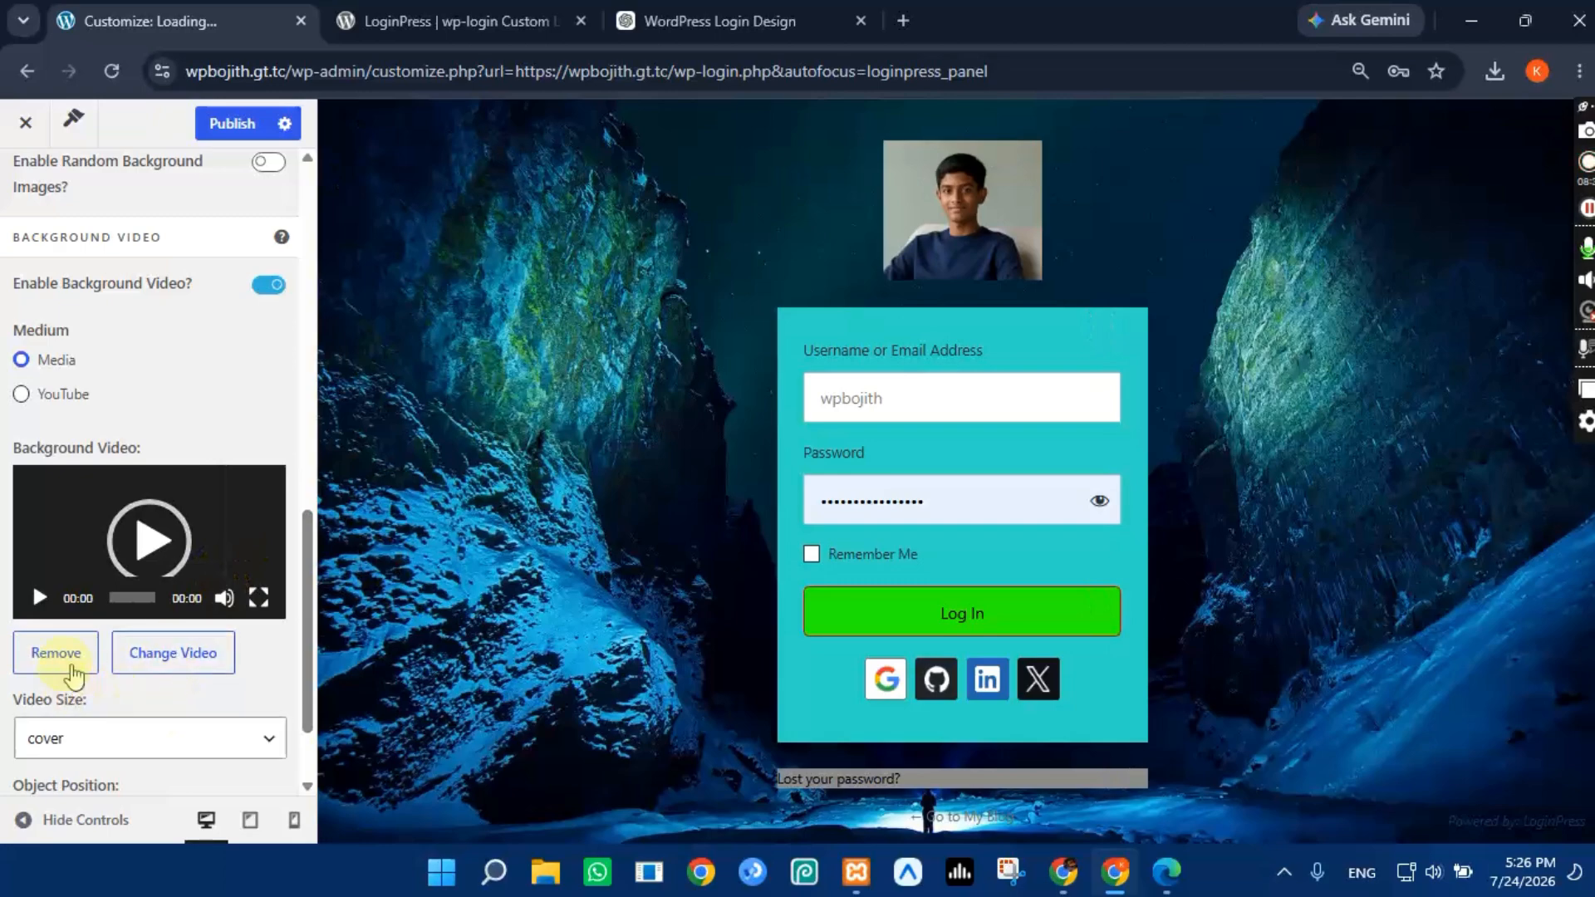
left_click(1588, 209)
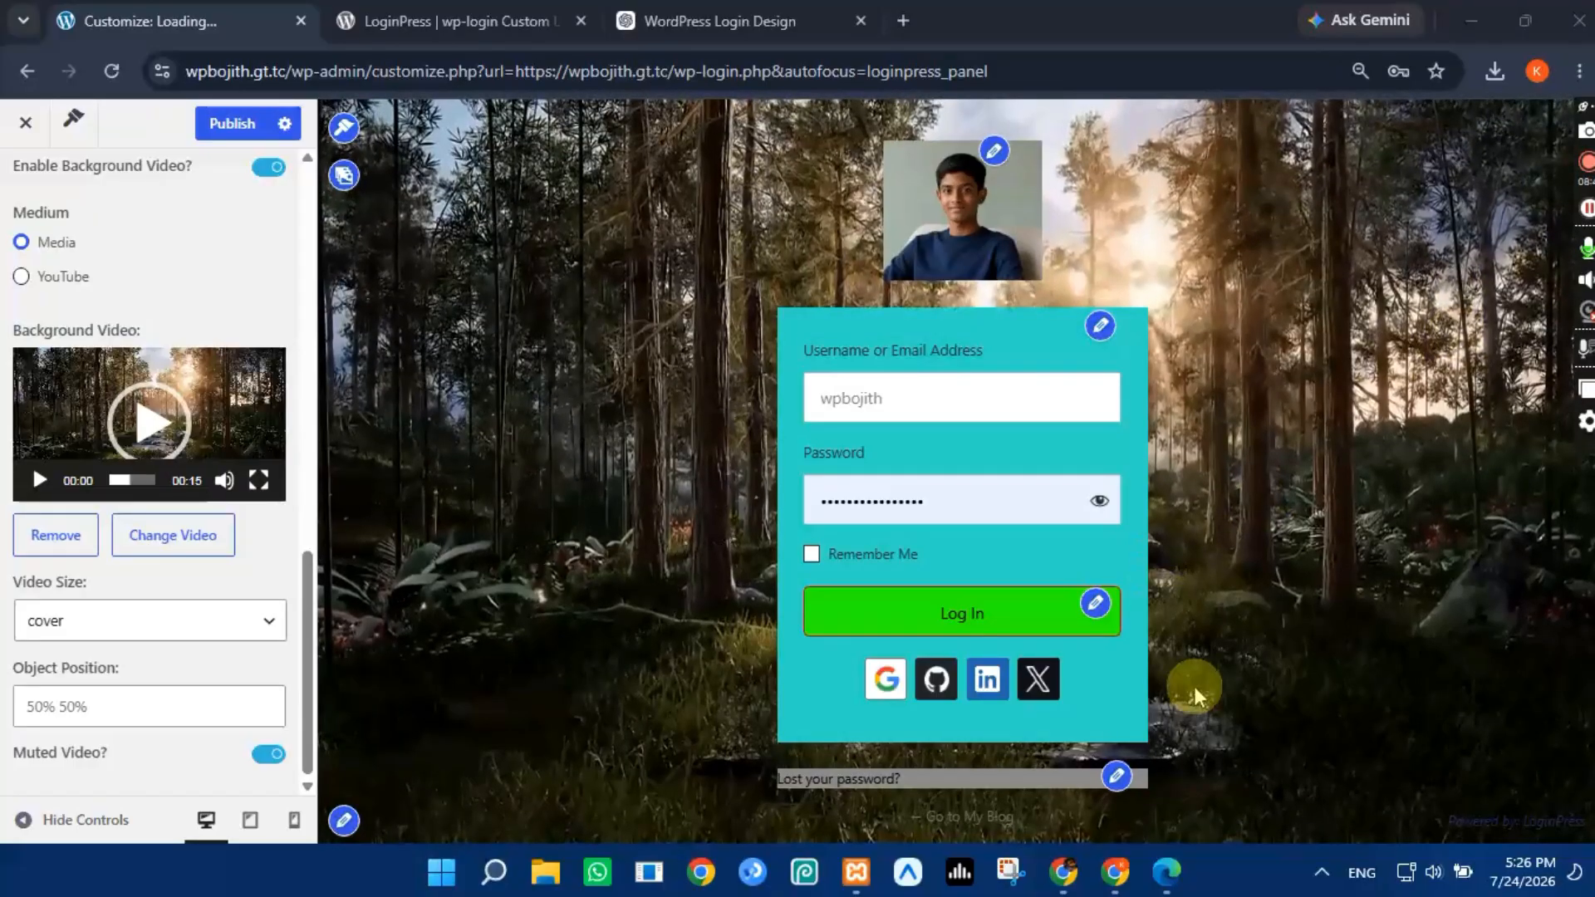
left_click(1278, 666)
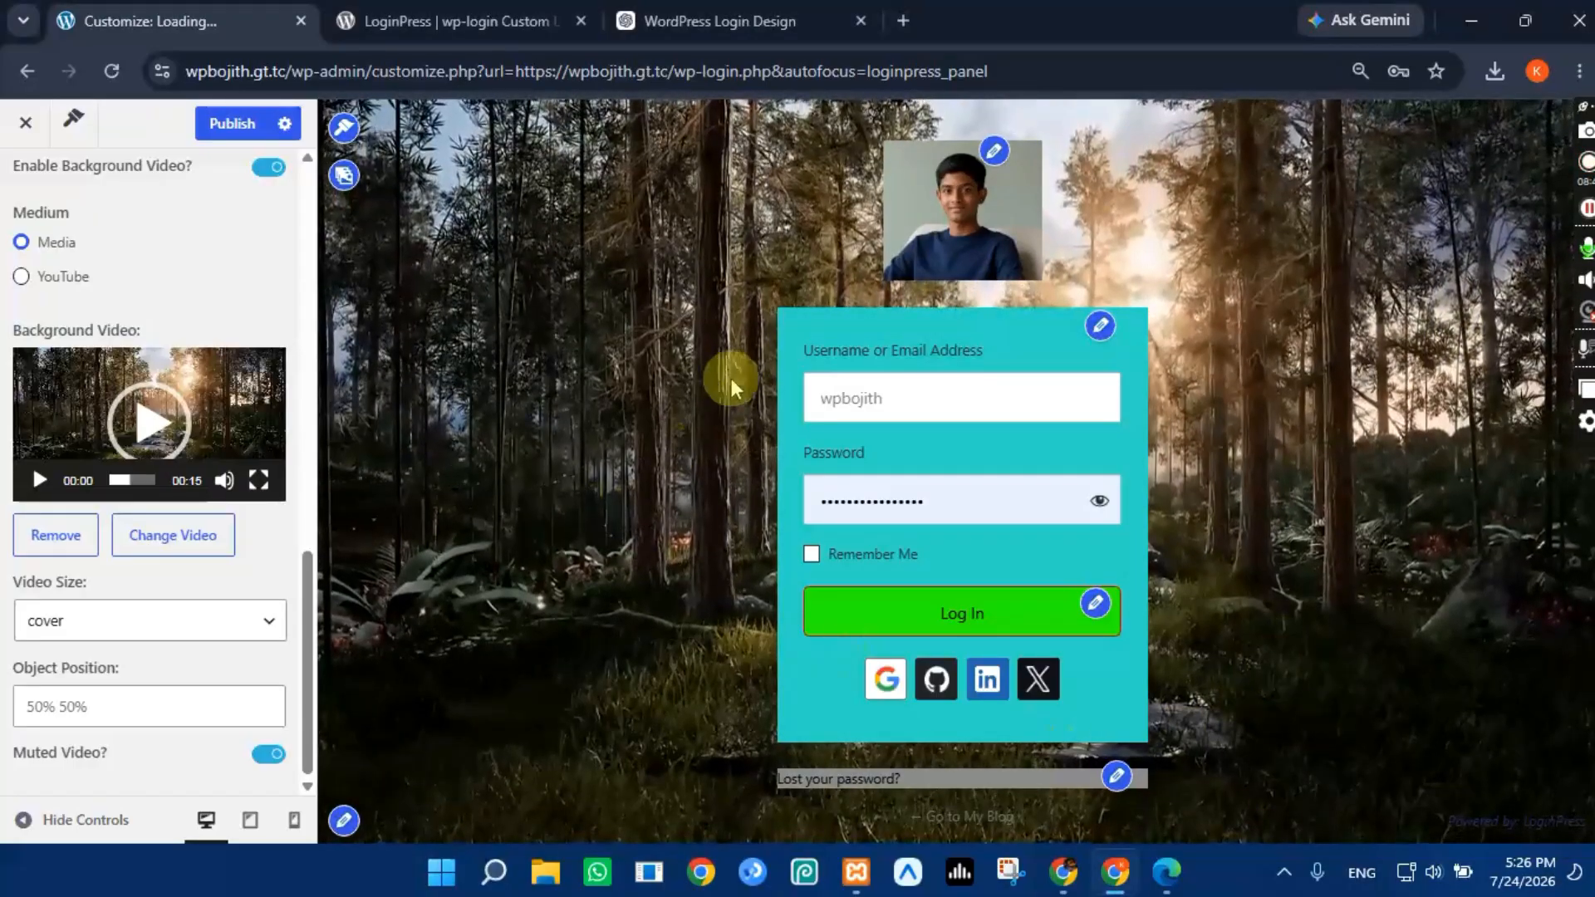
left_click(233, 129)
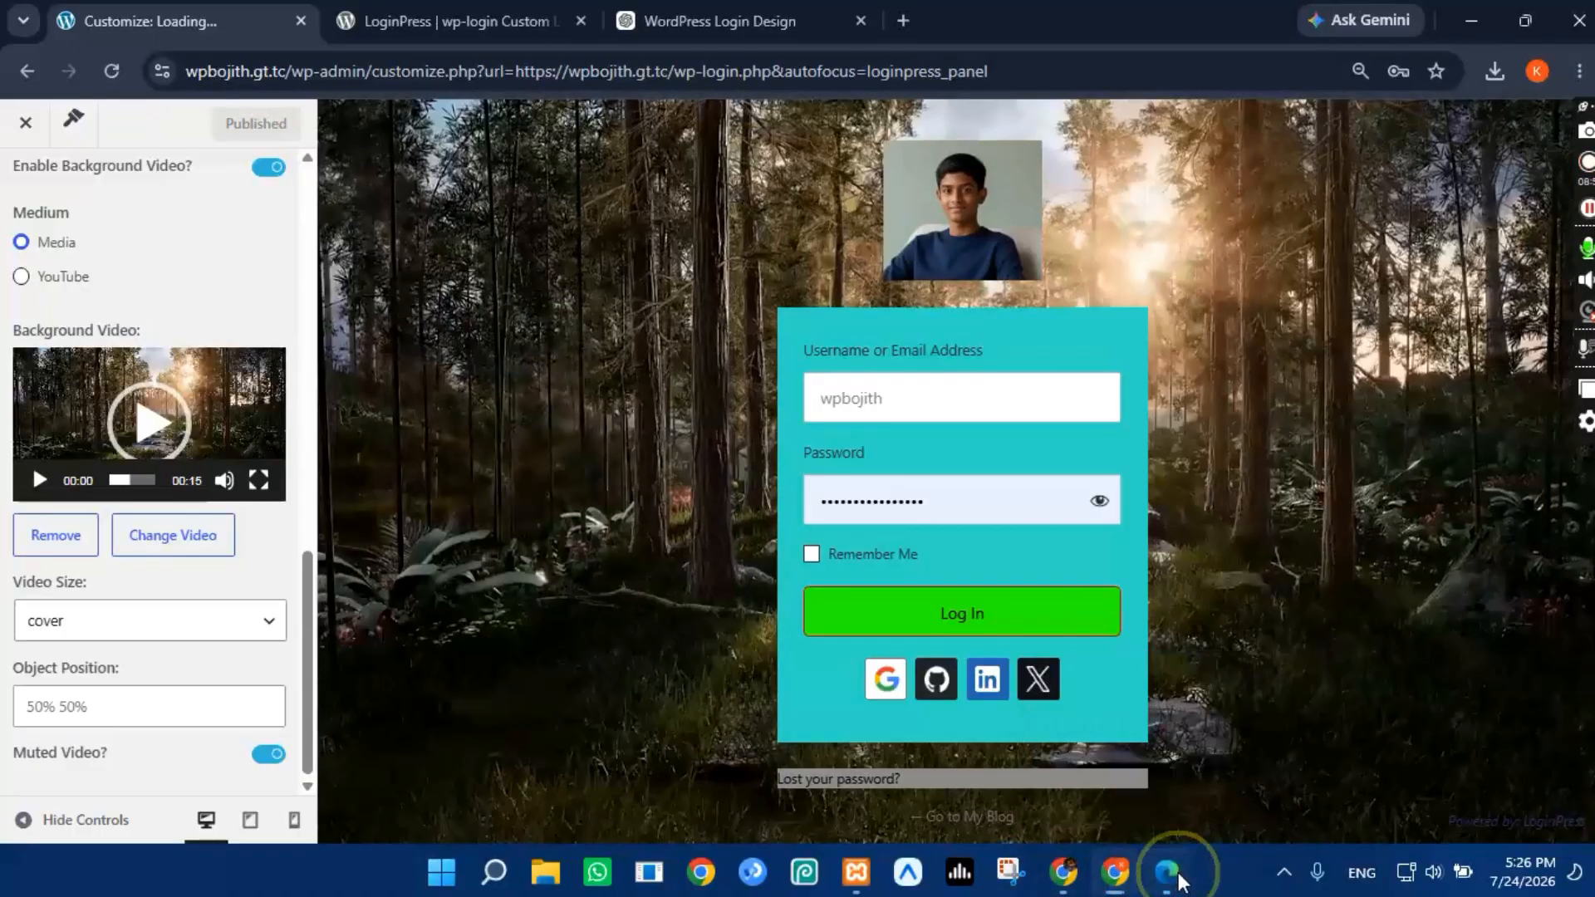
left_click(1172, 871)
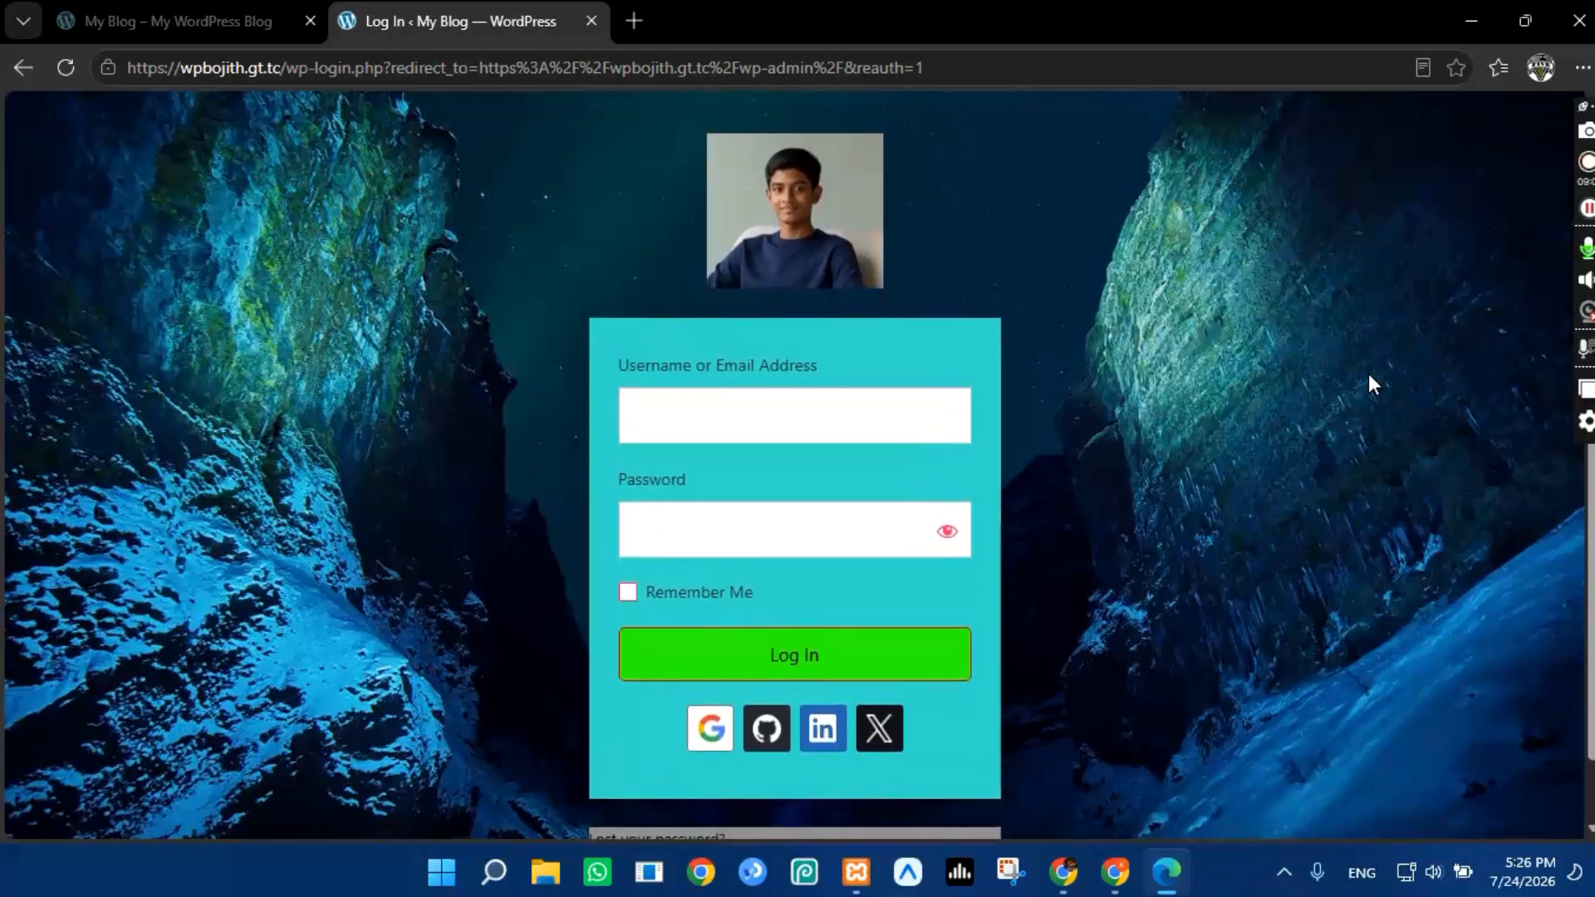
Step: In the customizer, select the first gallery image, turn off the background image and publish, reloading the live login page in Edge
left_click(1118, 870)
scroll(155, 409, "up", 3)
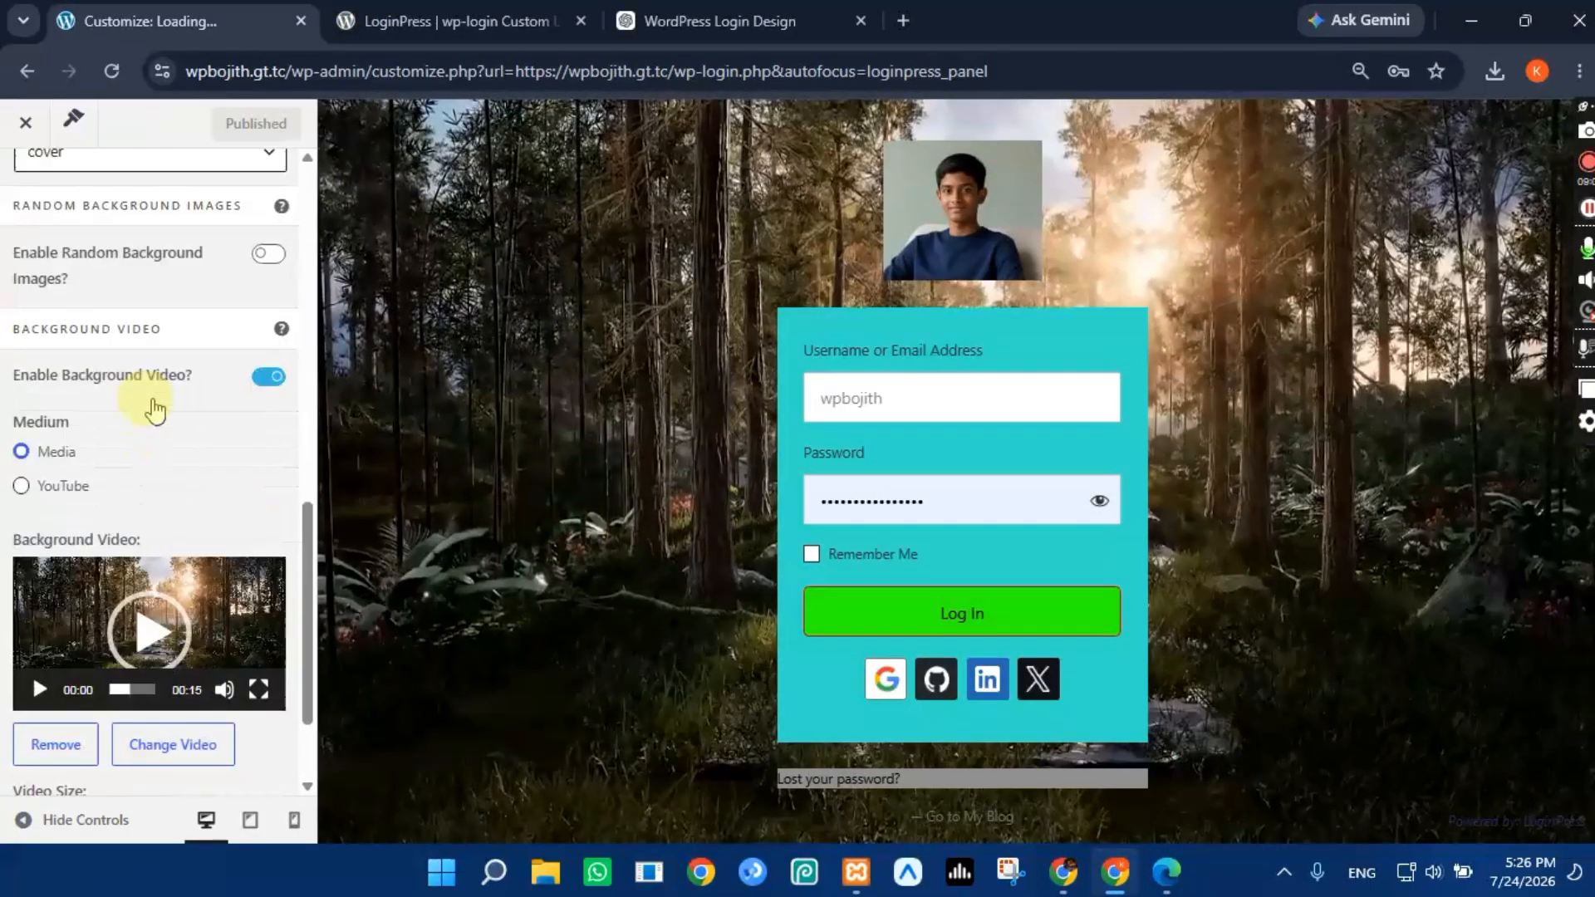
scroll(156, 409, "up", 8)
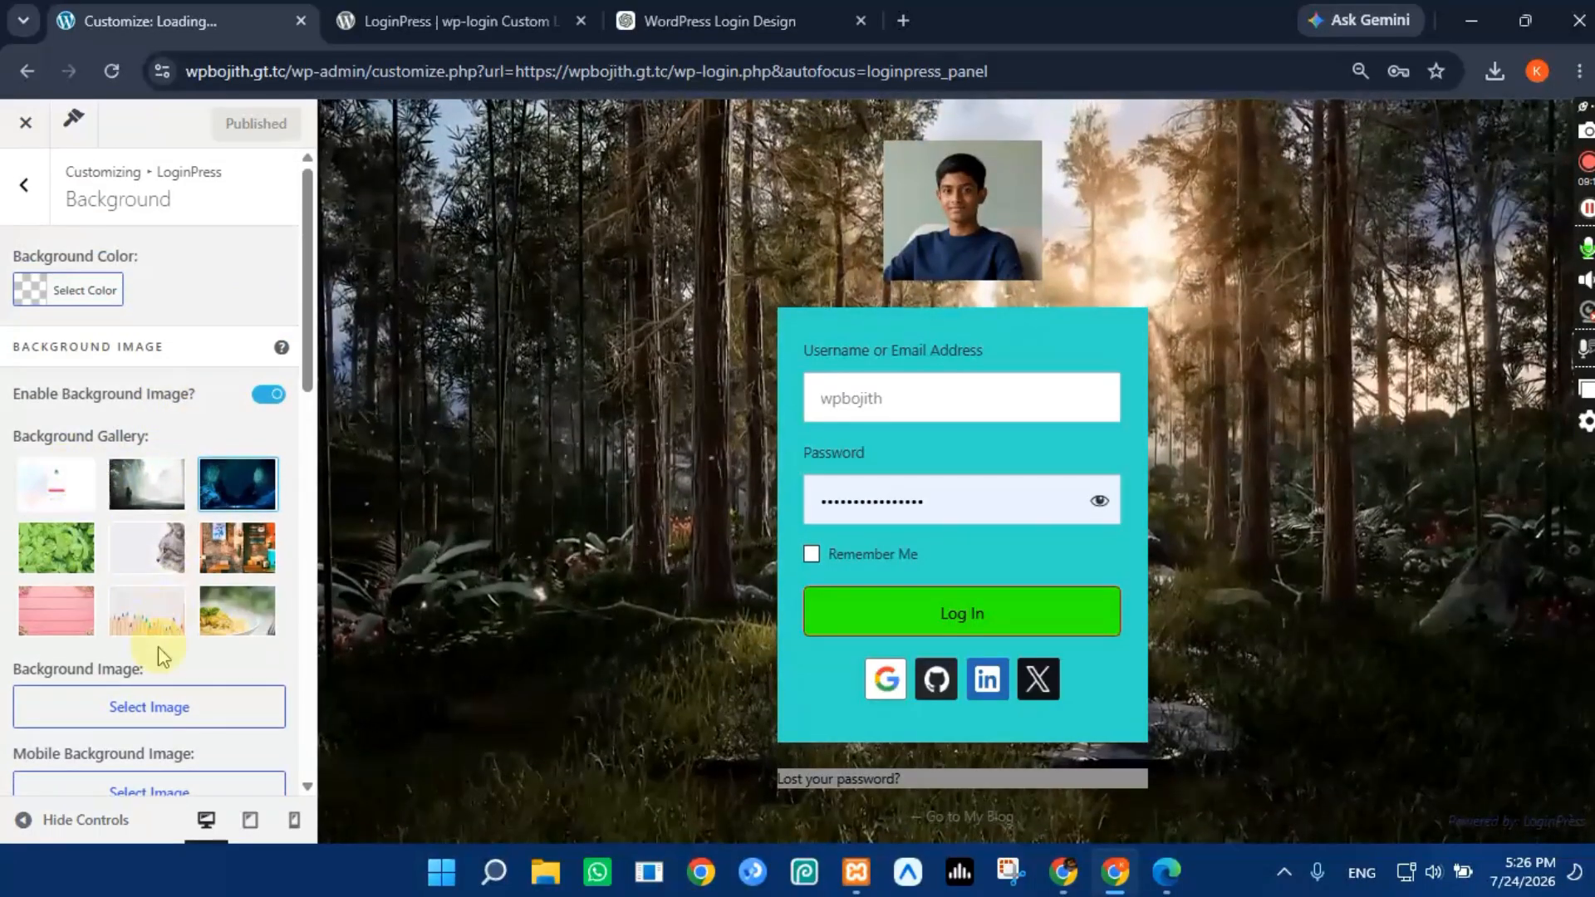
left_click(79, 487)
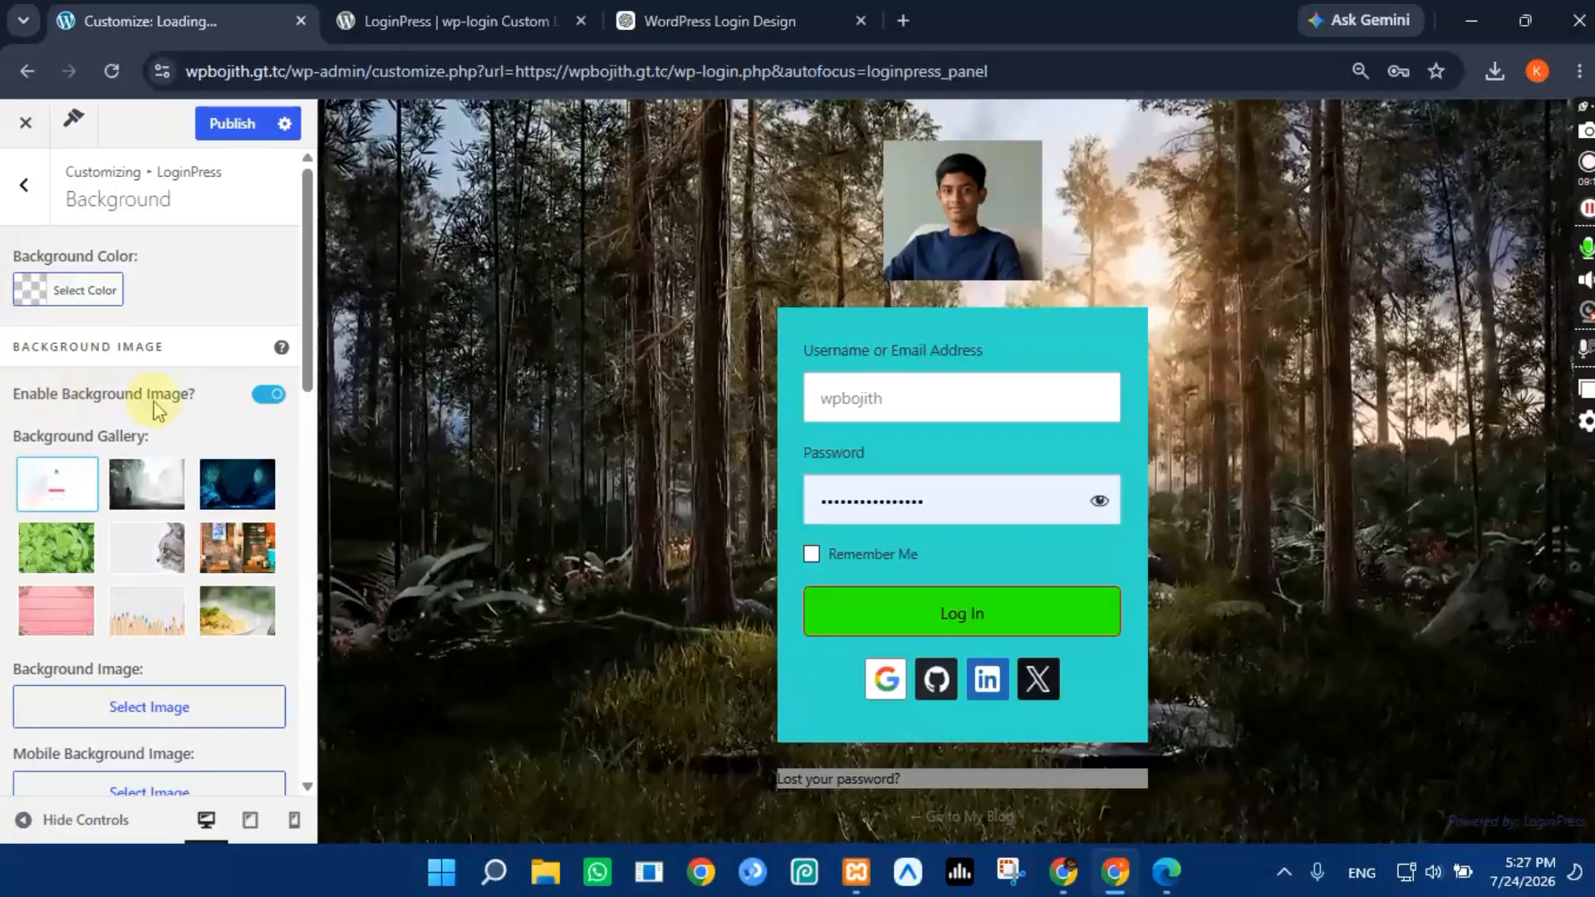
left_click(268, 394)
scroll(250, 465, "down", 5)
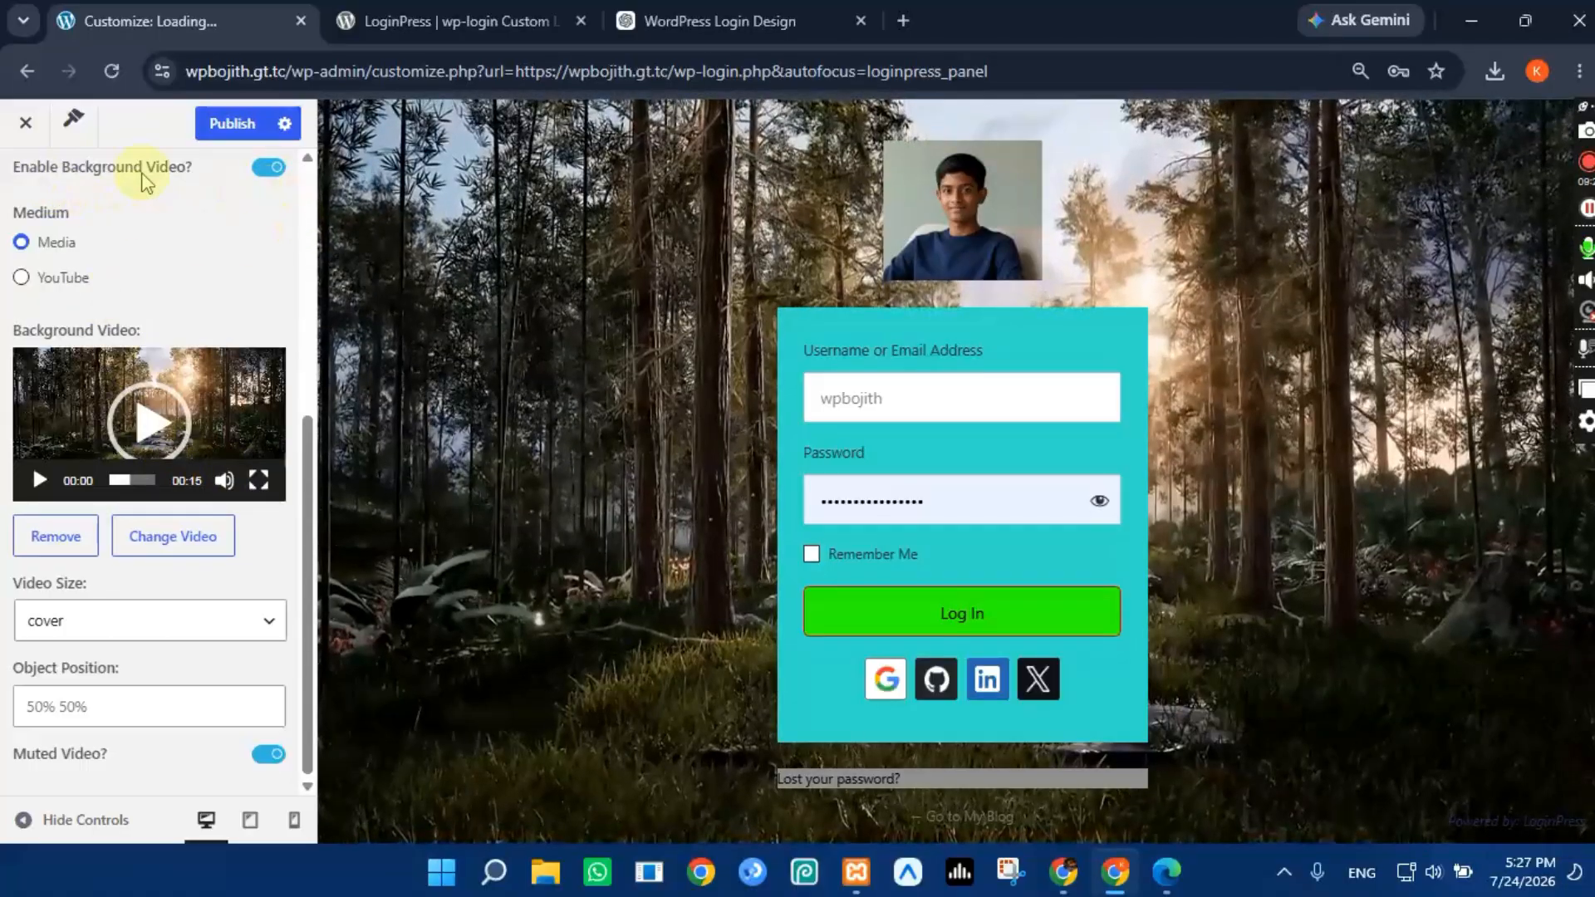
scroll(228, 171, "up", 5)
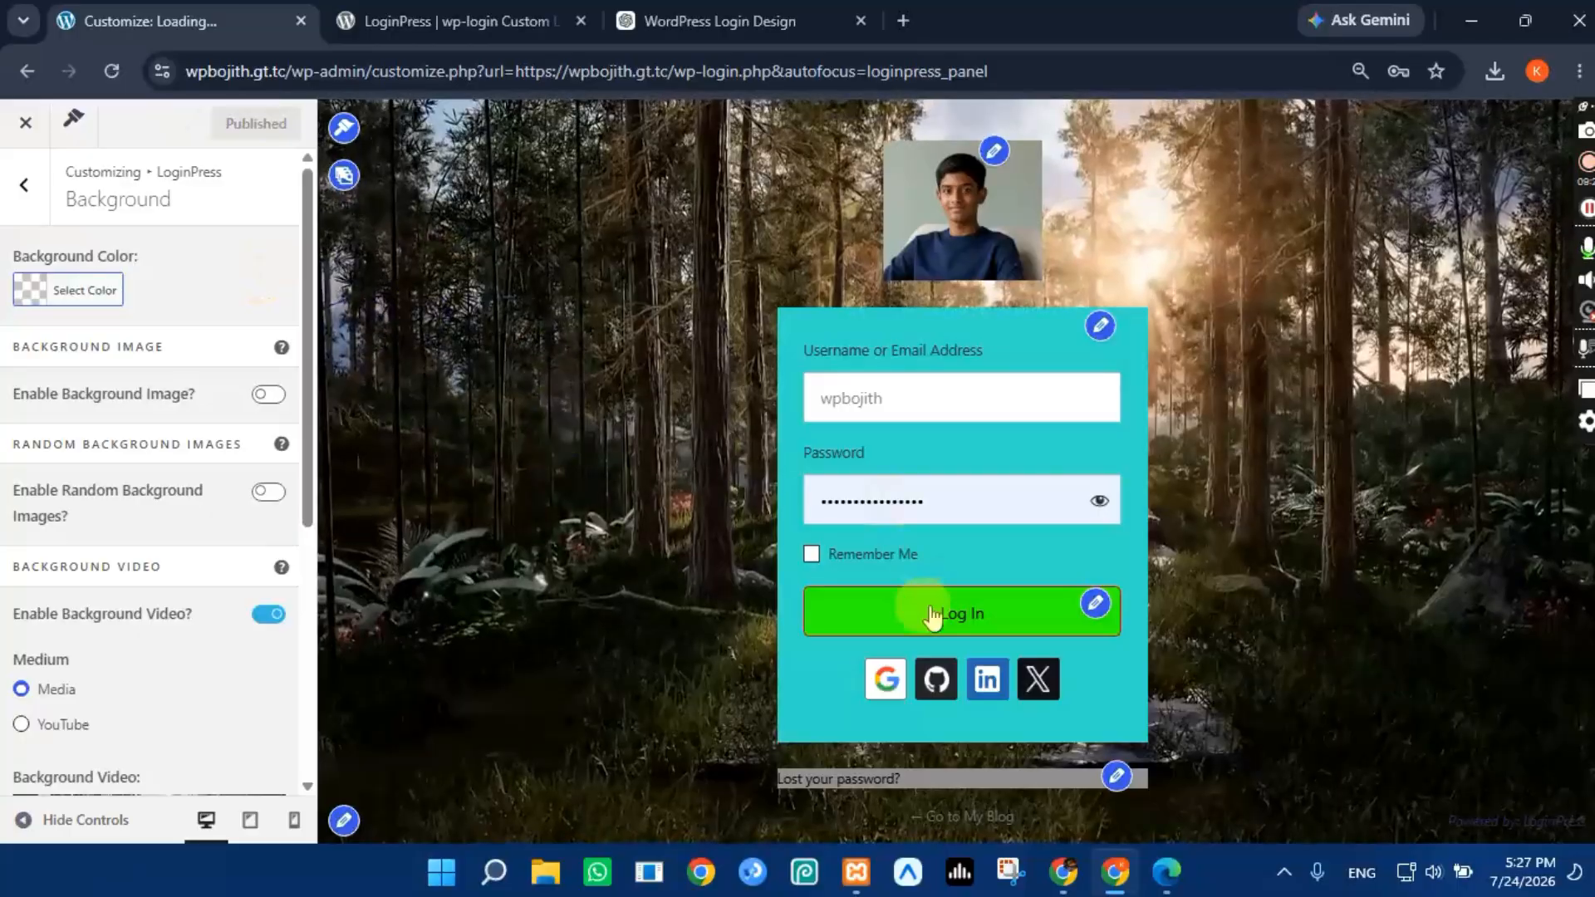
left_click(1166, 870)
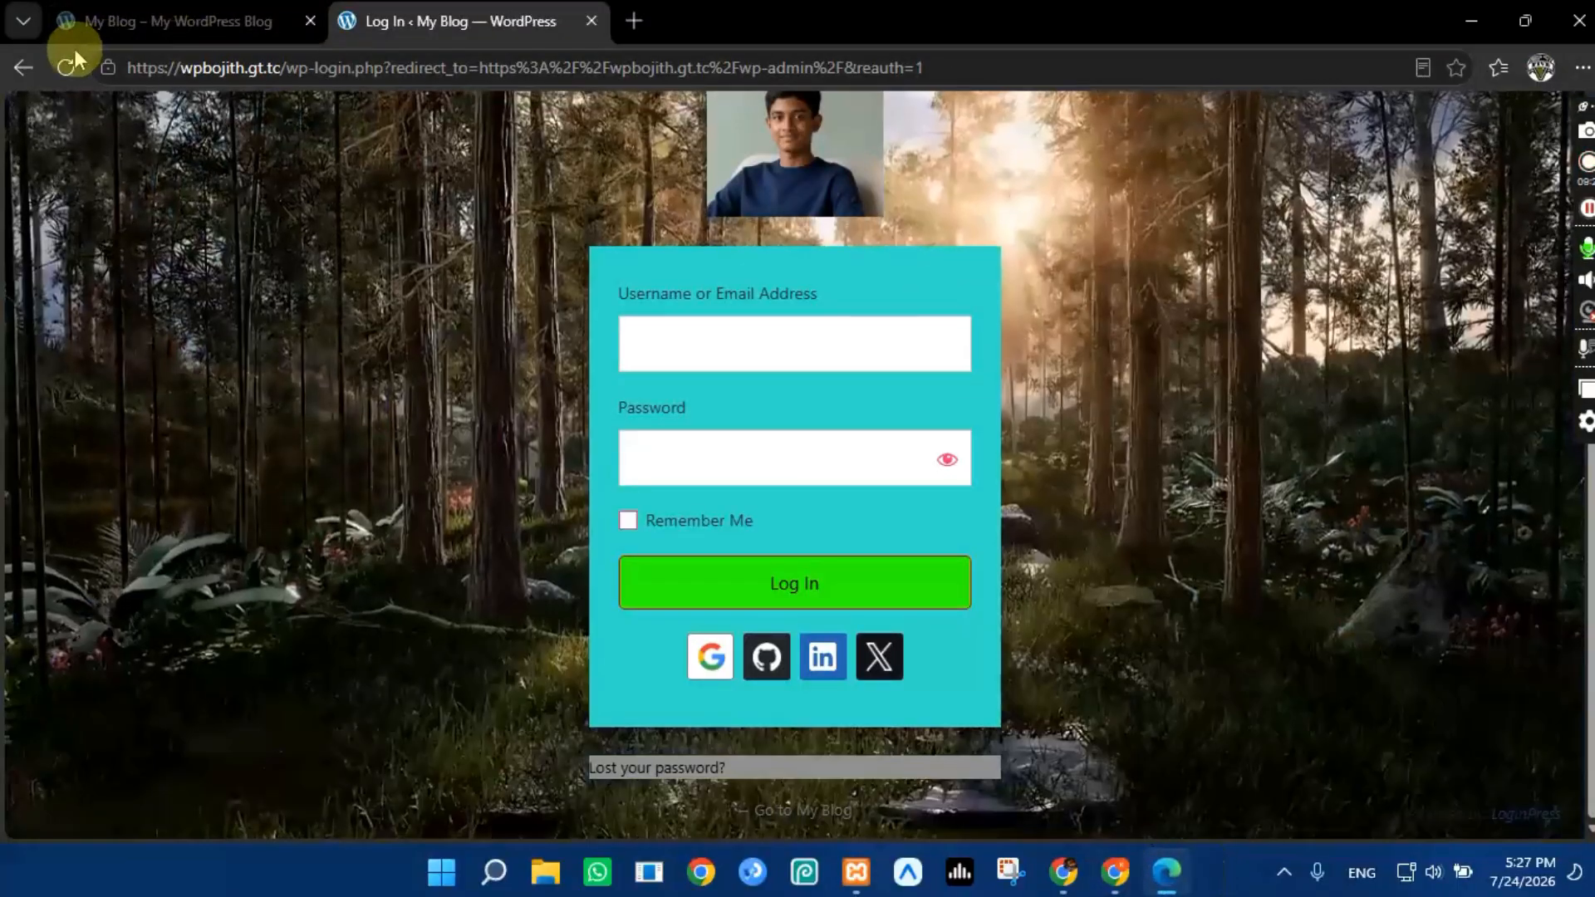
left_click(66, 67)
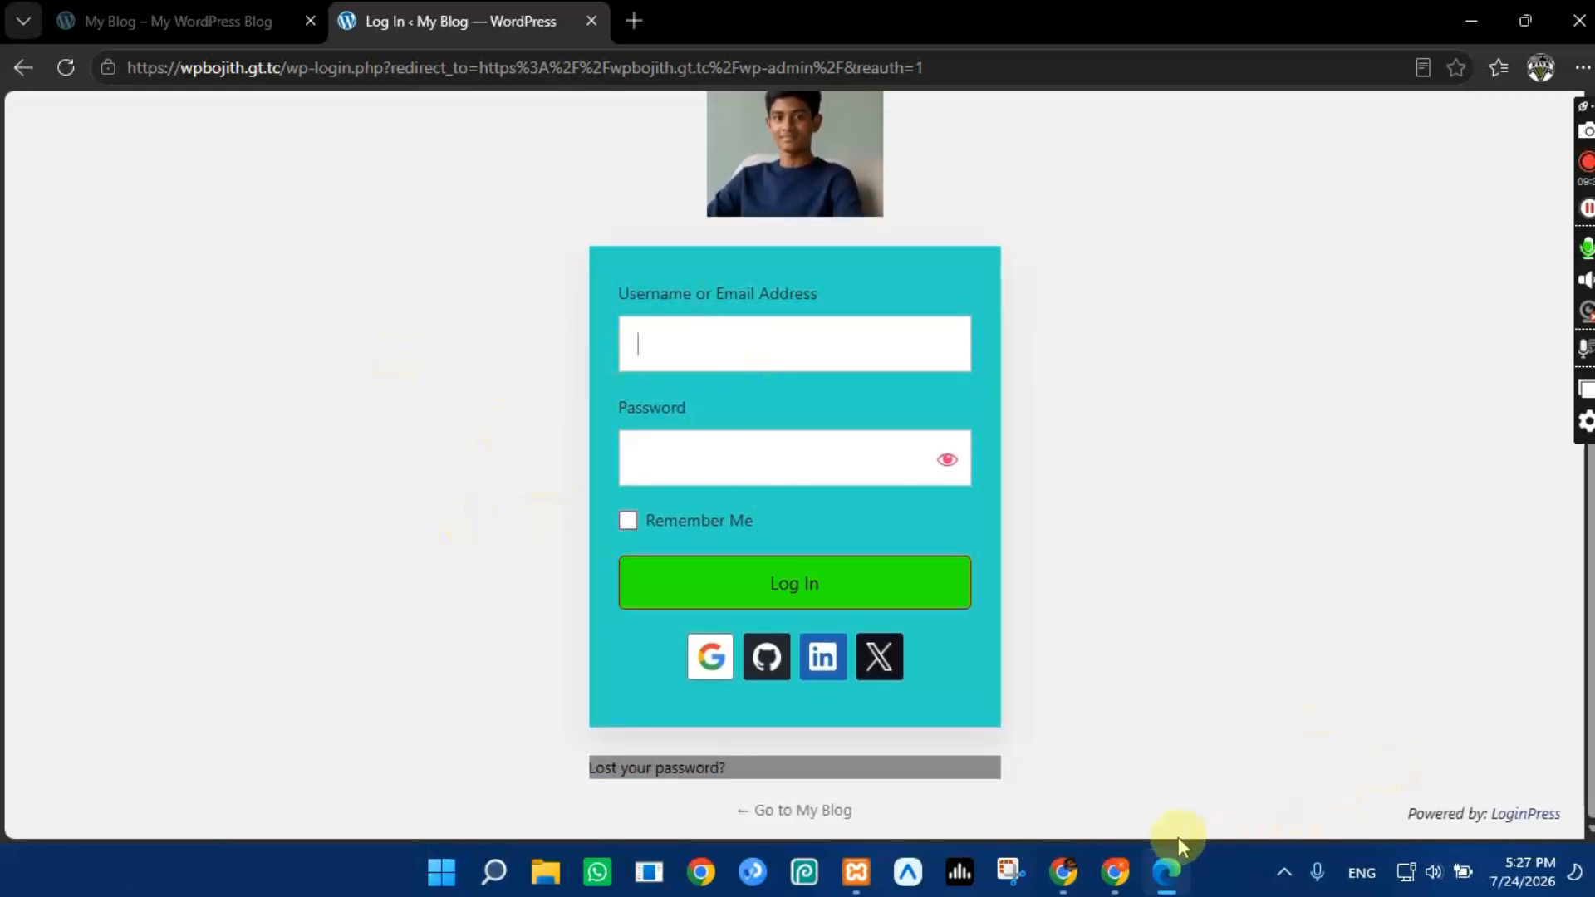
Step: Re-enable the background image in the Chrome customizer with the dark blue night scene, publish and view the live page in Edge
left_click(1119, 872)
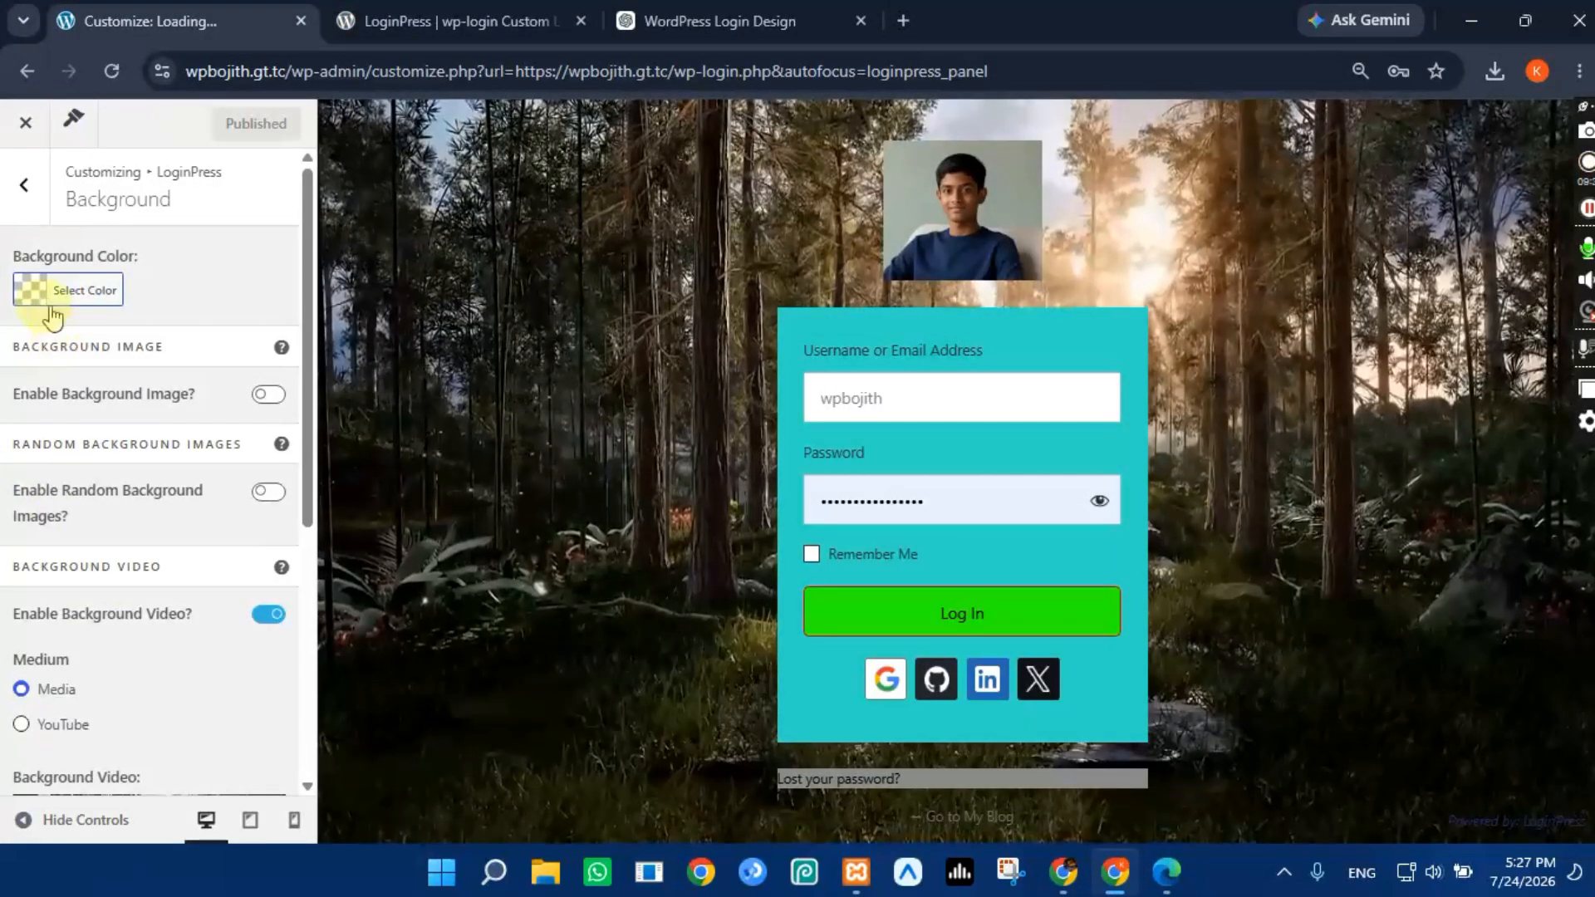
left_click(267, 394)
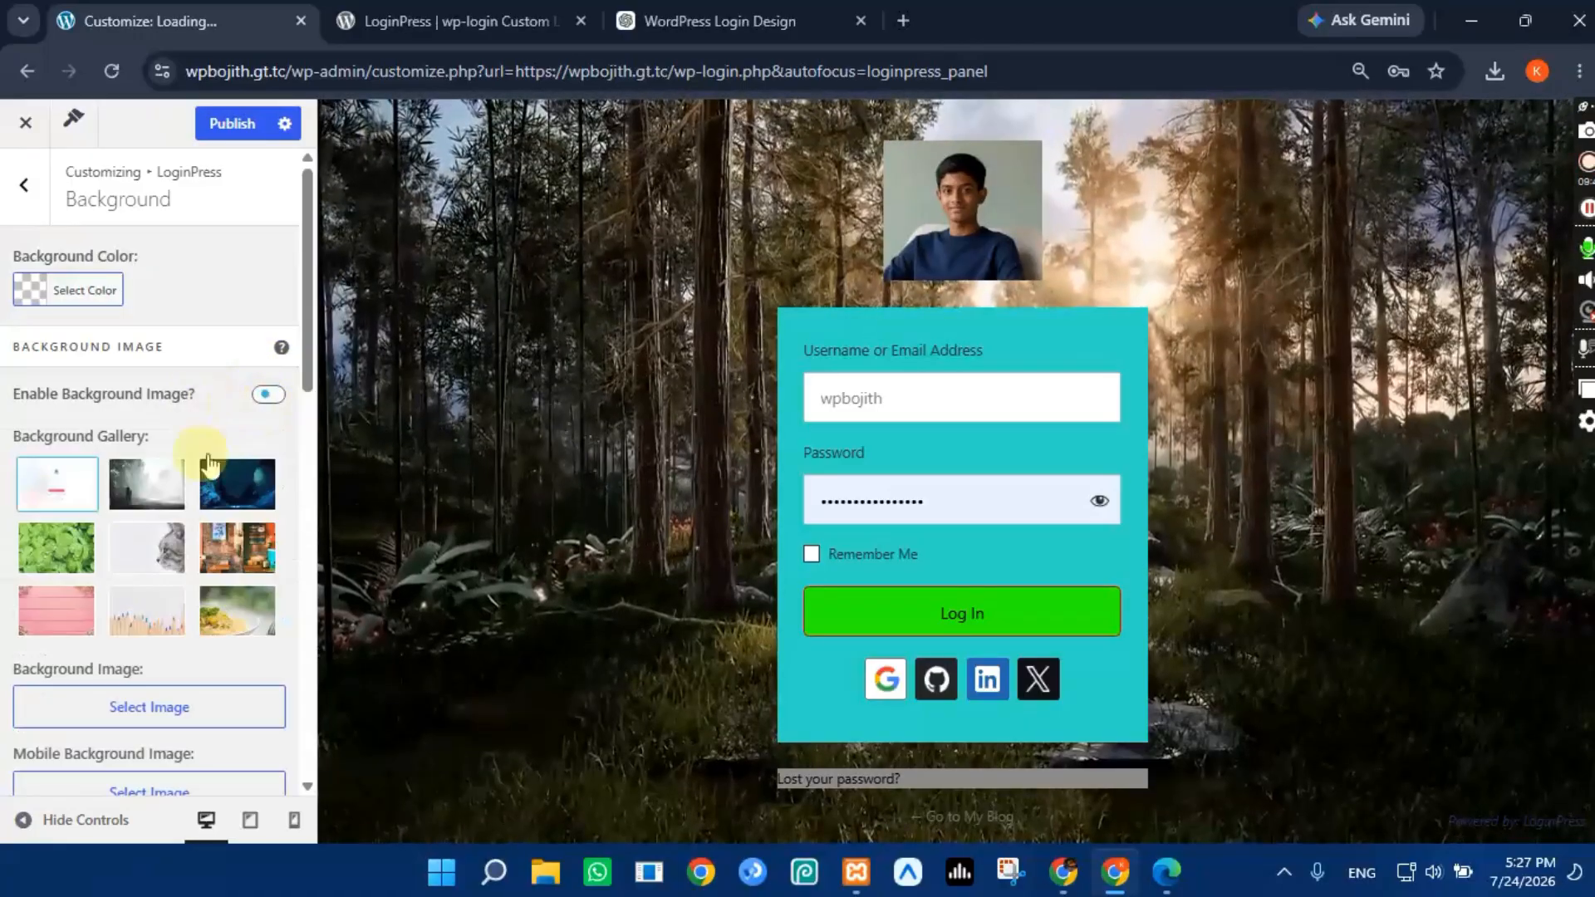
left_click(237, 475)
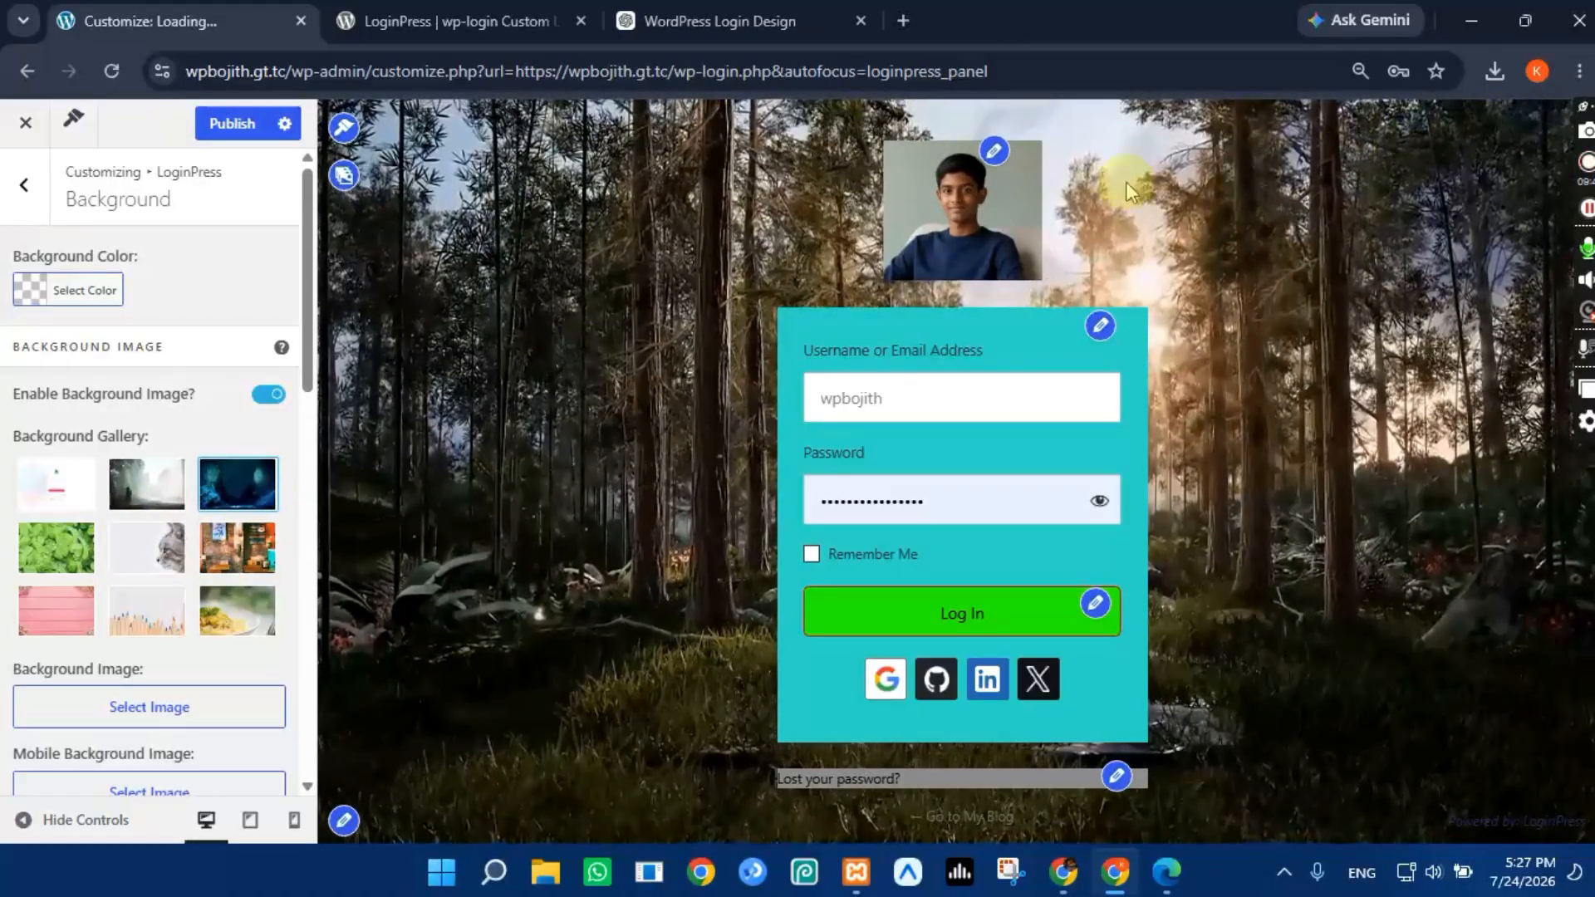
left_click(232, 123)
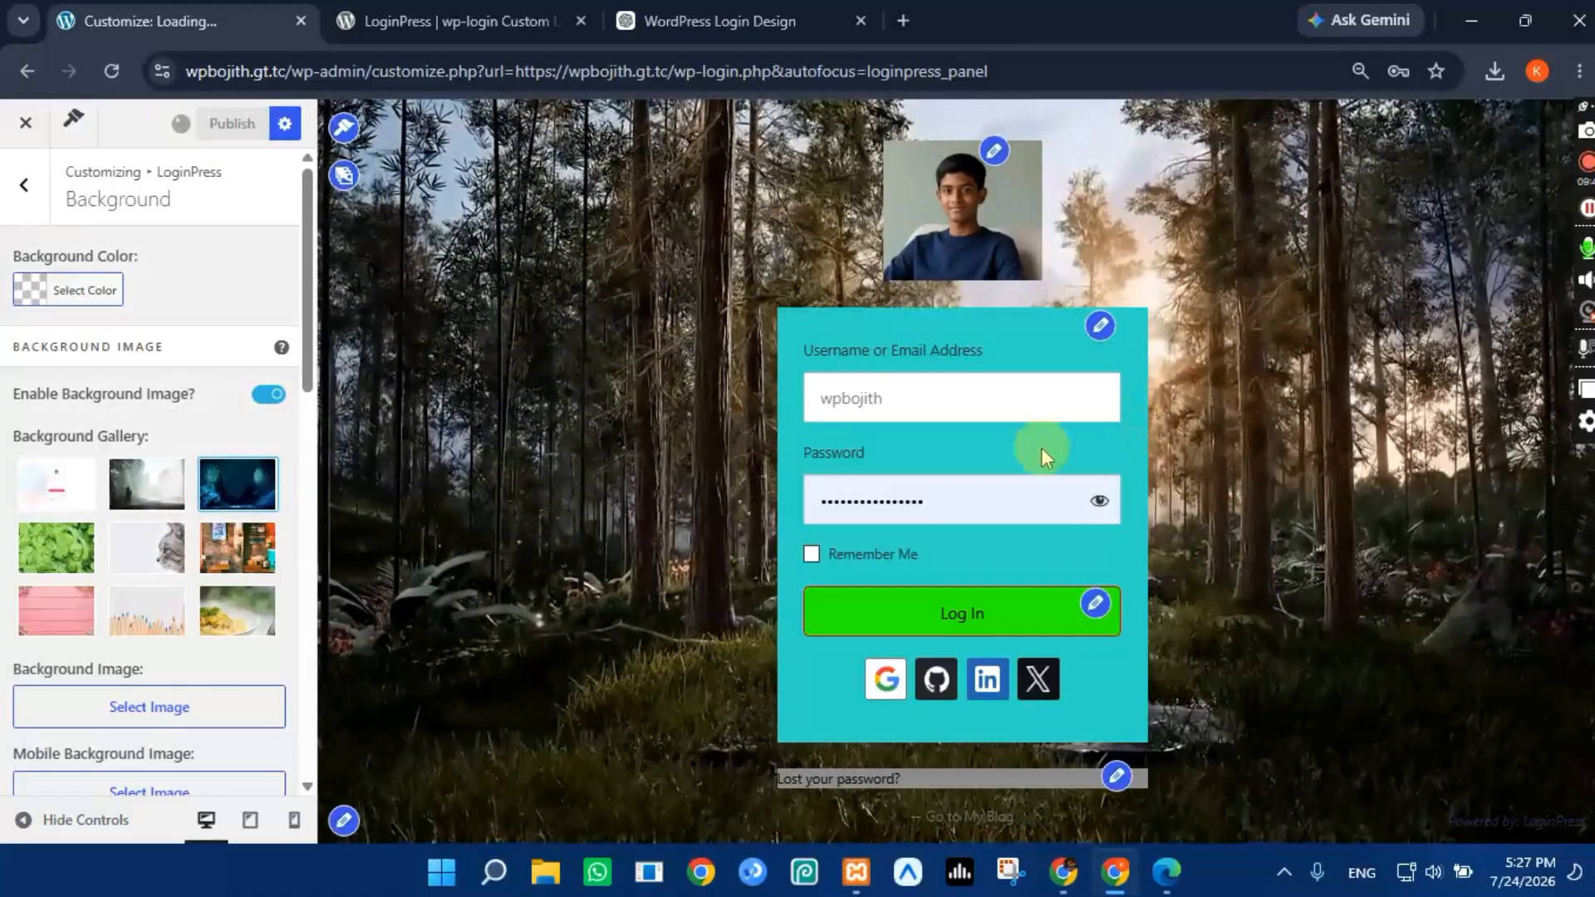
left_click(1172, 869)
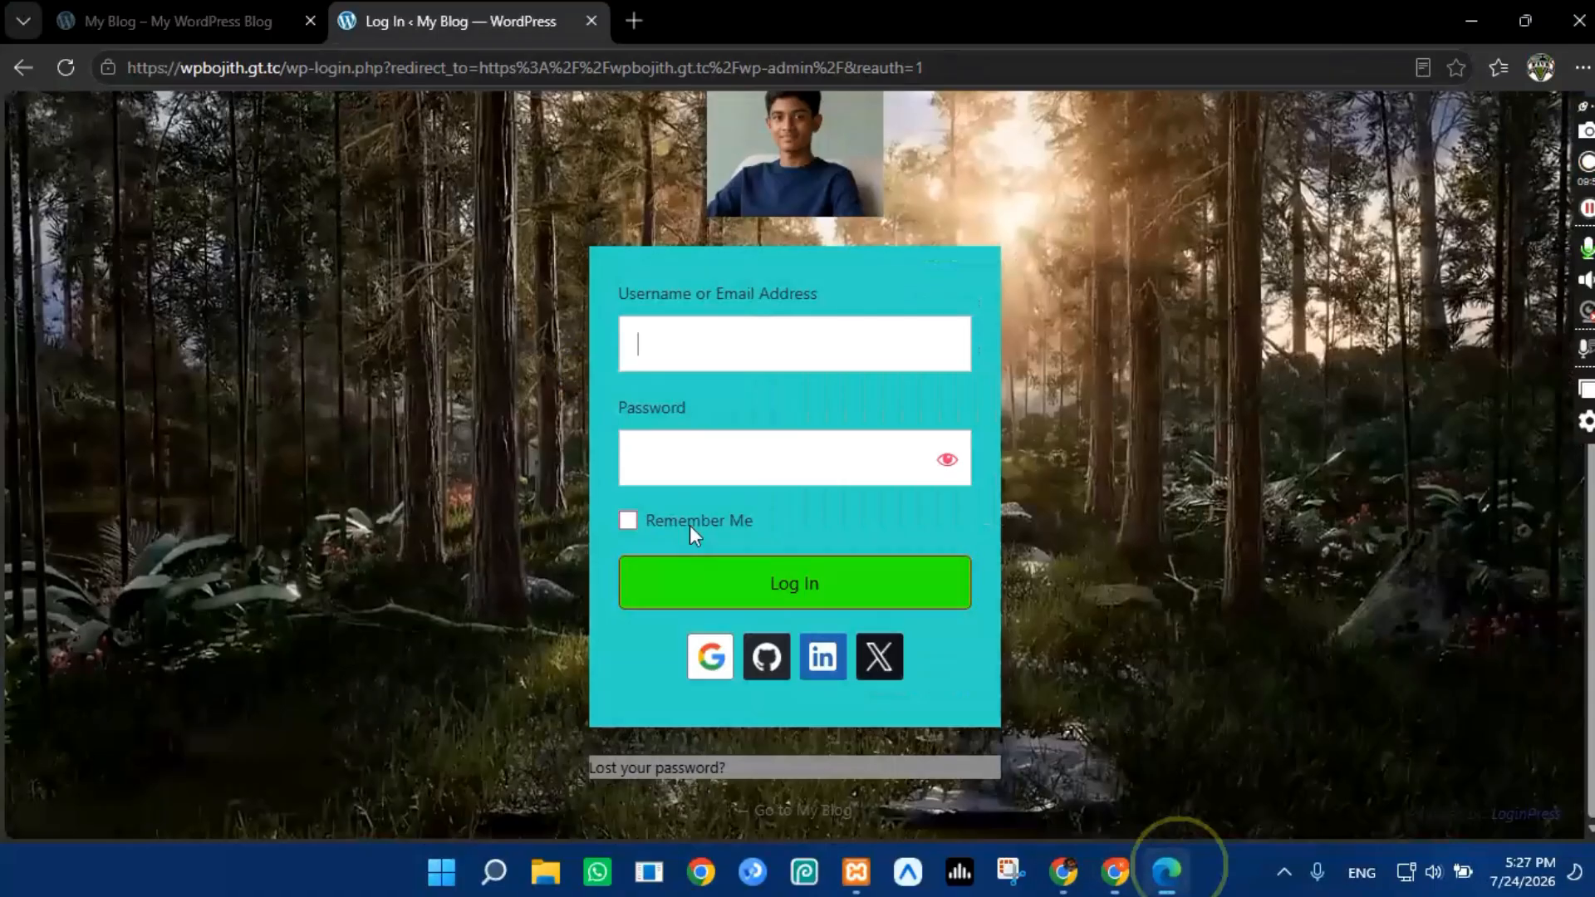
Step: Examine the live login page from logo to footer, checking the forest background, the username and password fields and the social login icons
scroll(964, 343, "up", 1)
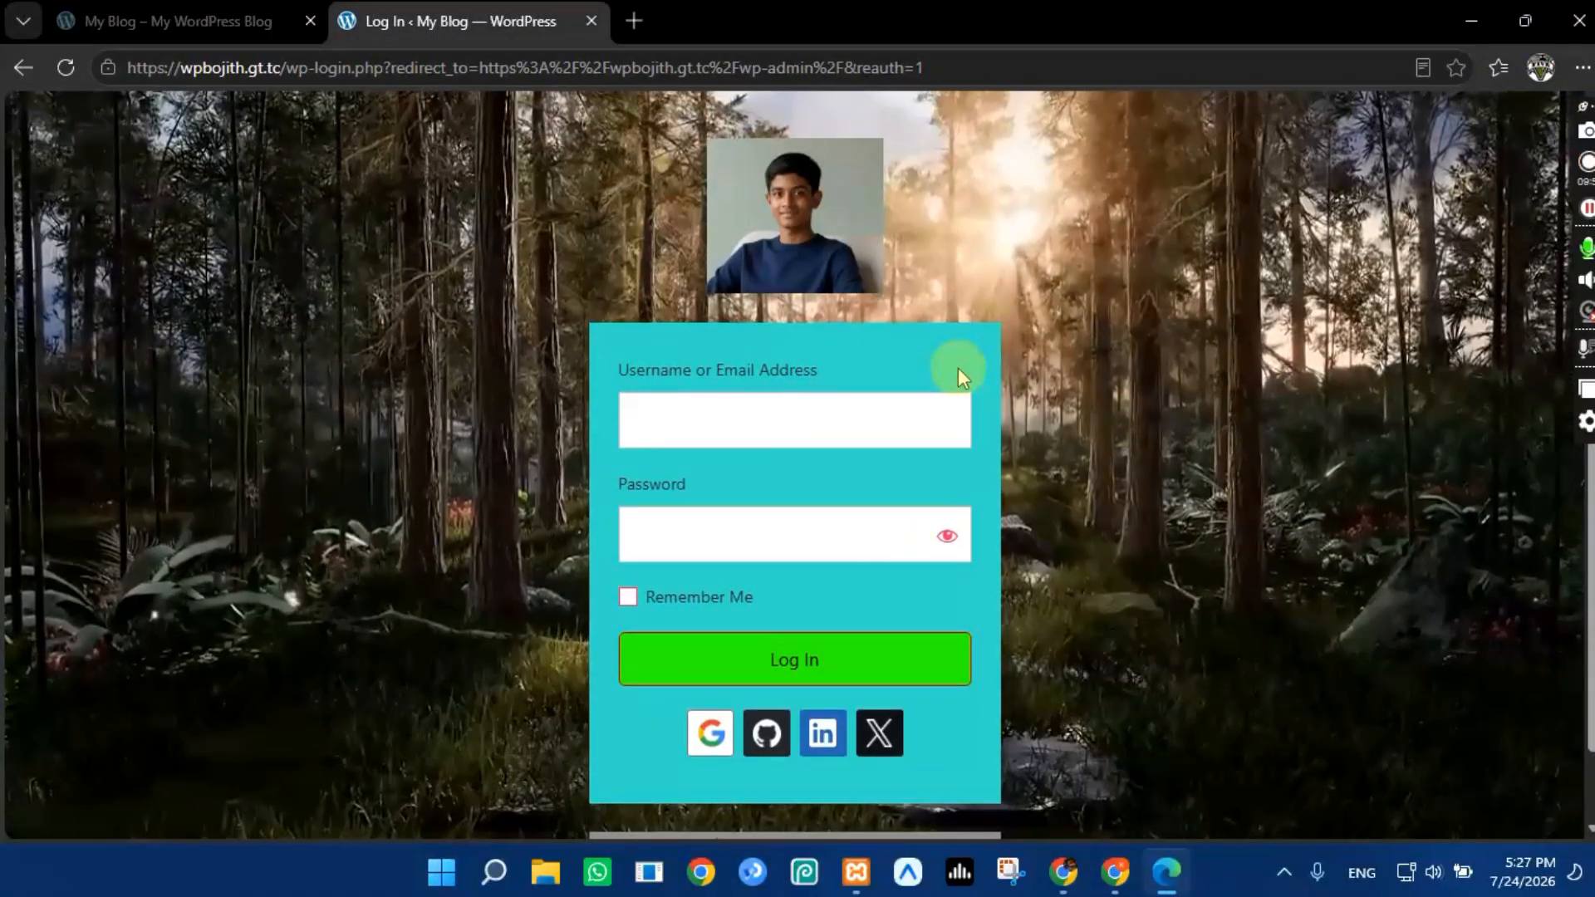
scroll(959, 367, "down", 1)
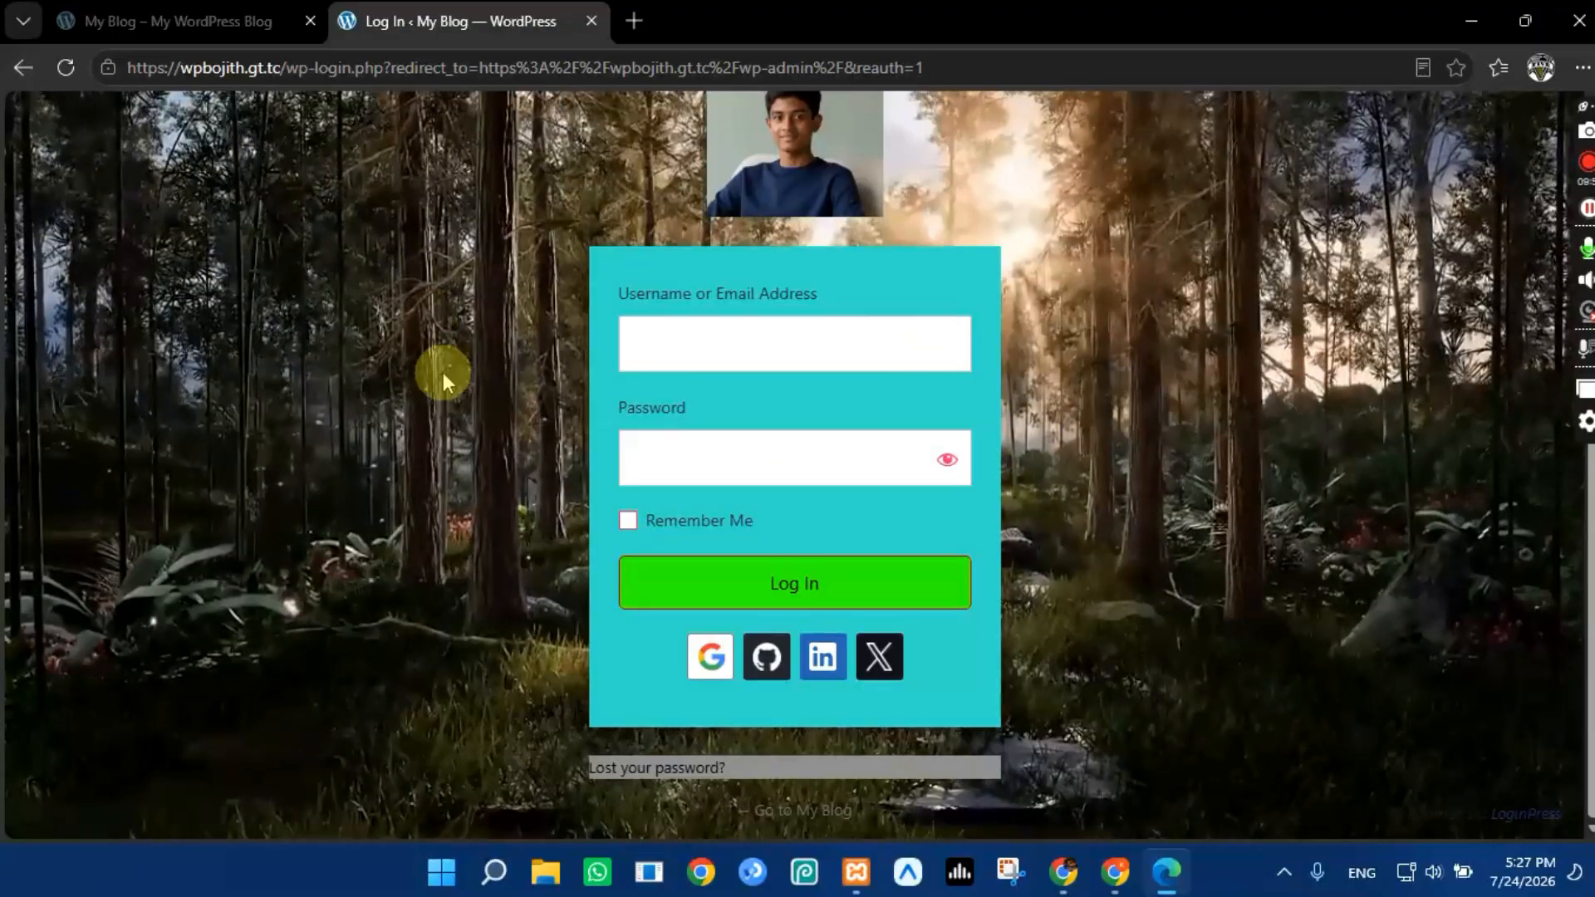
scroll(460, 296, "up", 1)
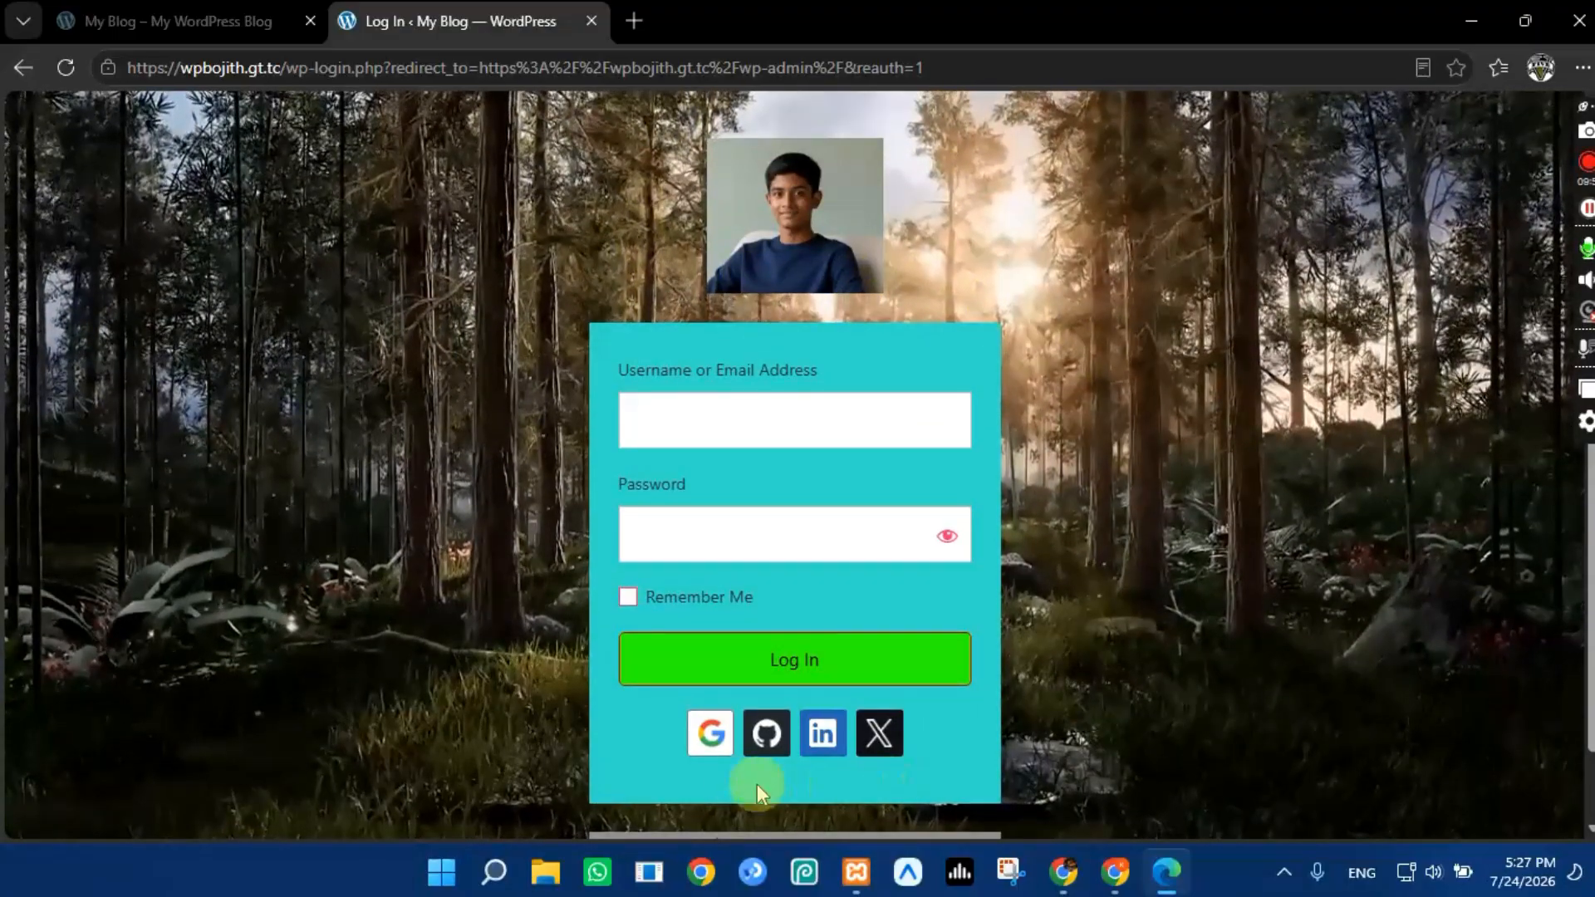
scroll(485, 638, "down", 1)
scroll(264, 233, "up", 1)
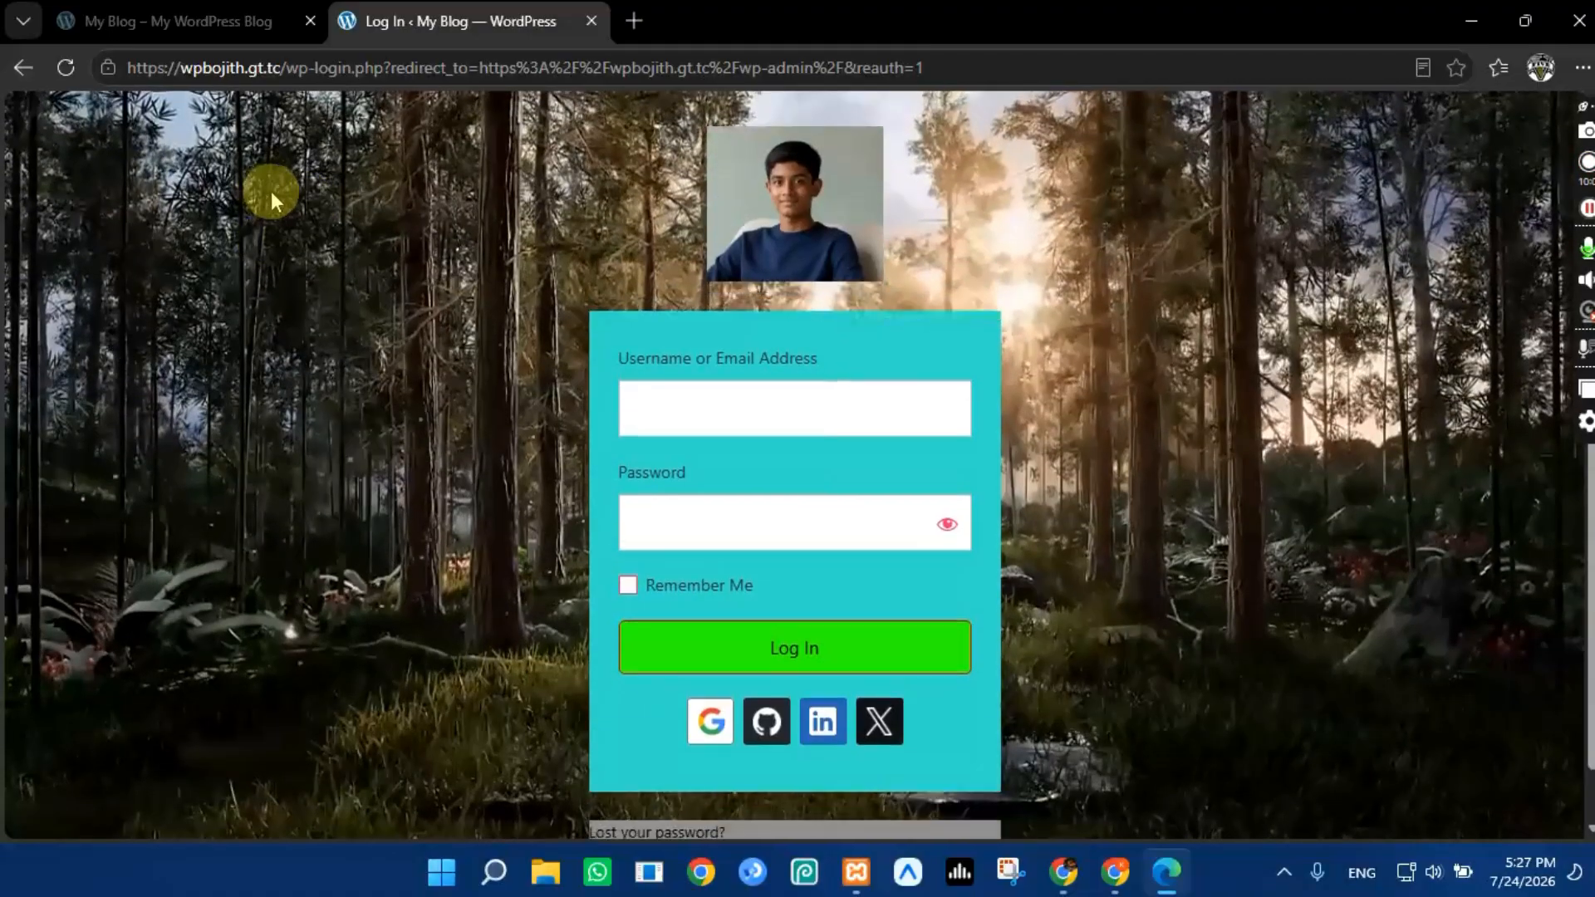
scroll(271, 191, "down", 1)
left_click(762, 346)
left_click(433, 293)
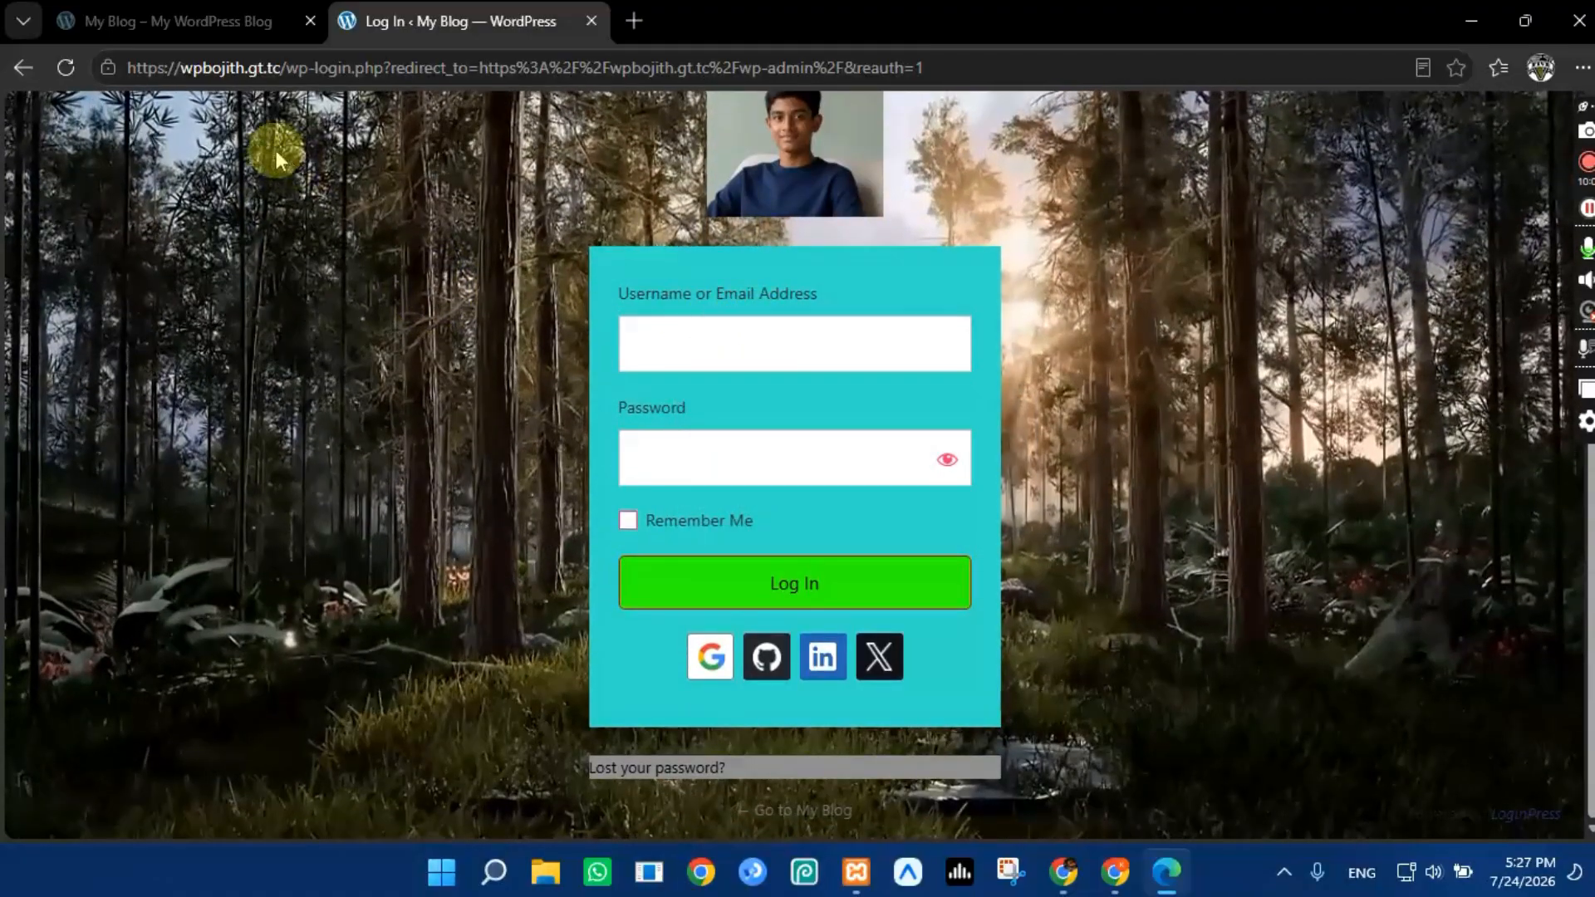
left_click(804, 442)
left_click(458, 370)
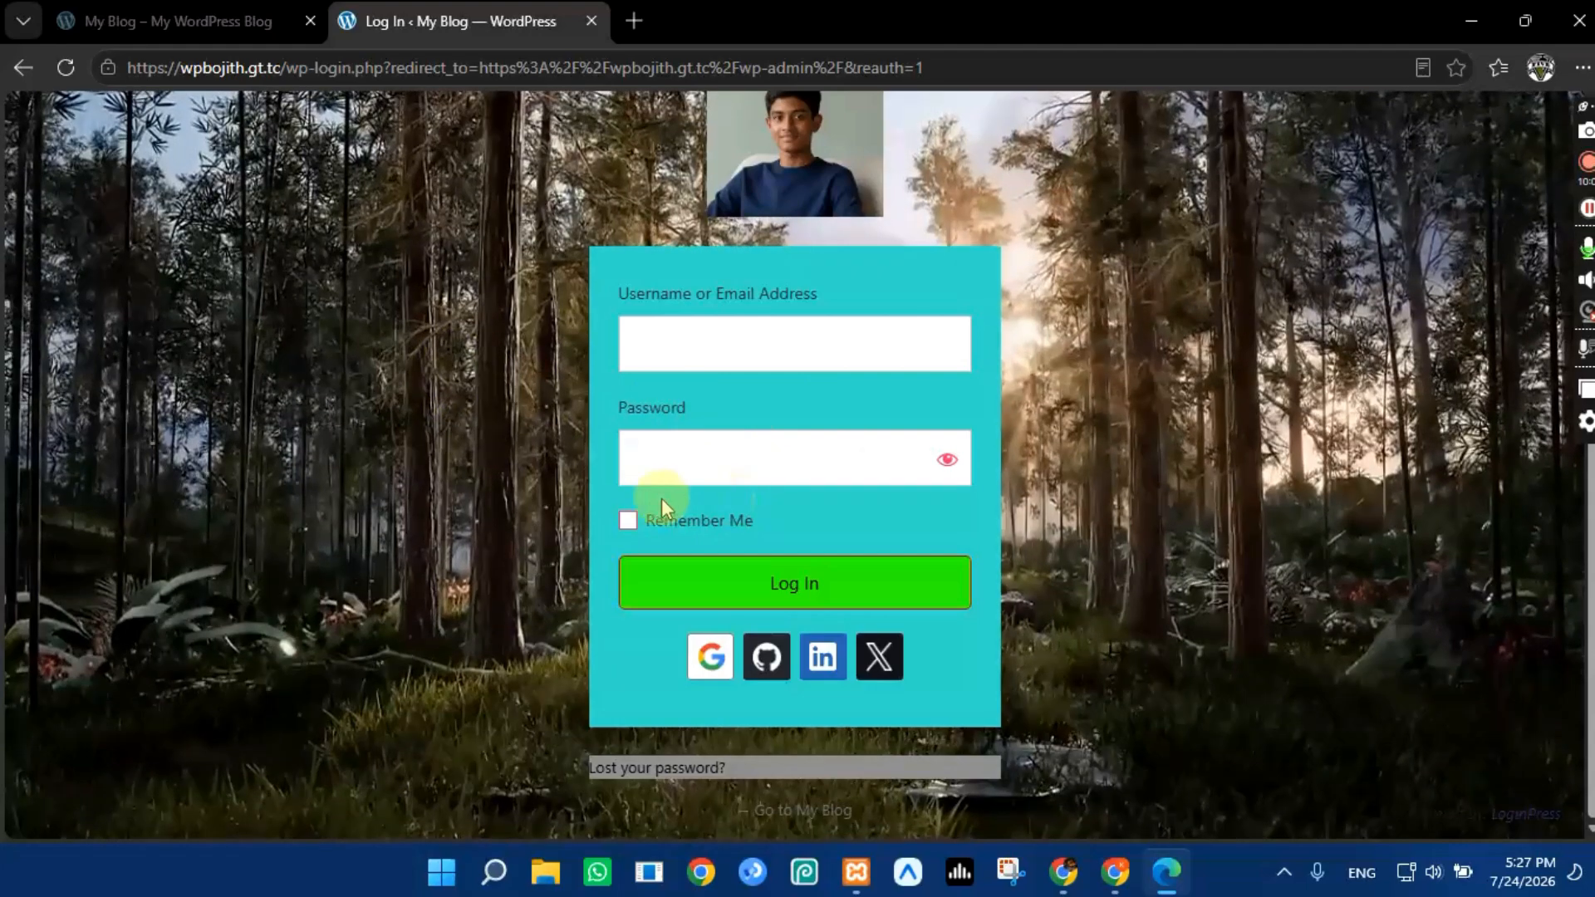